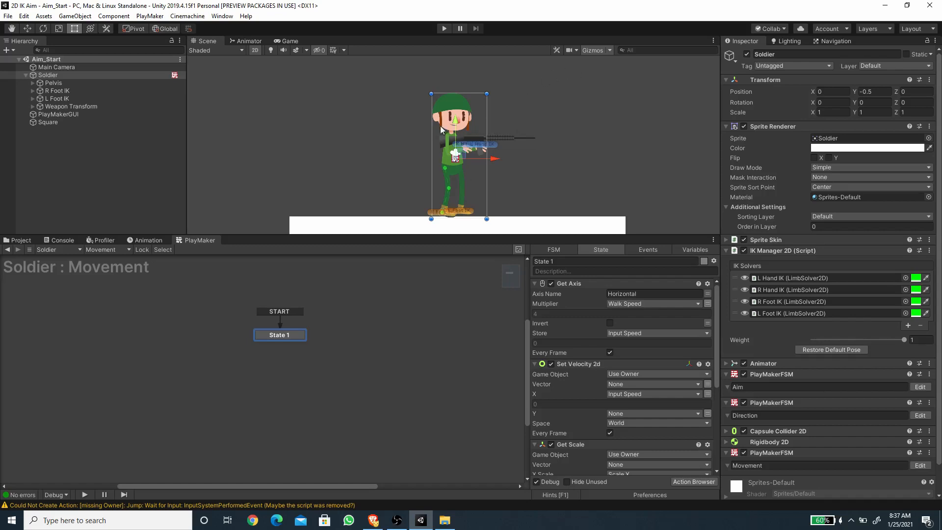
Run the Aim_Start scene and test the soldier's walking in both directions, turning and weapon aiming.
click(286, 40)
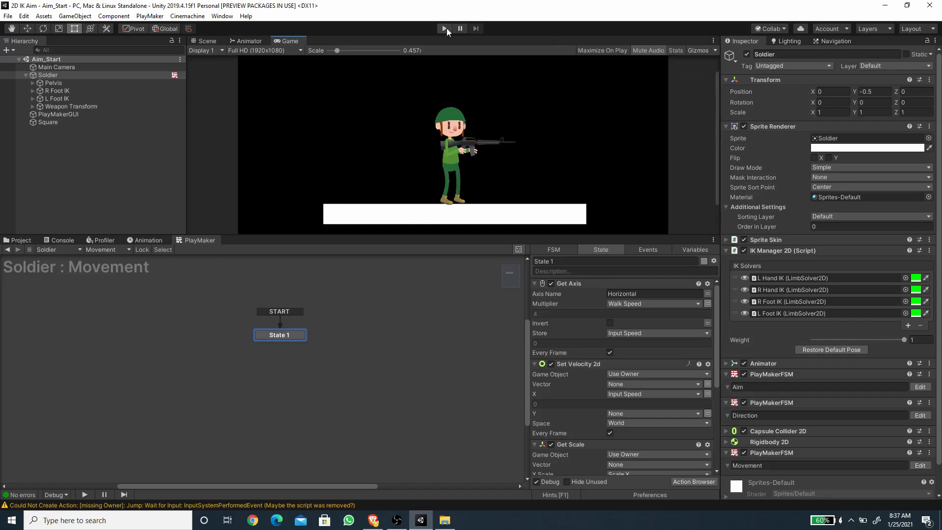
click(445, 29)
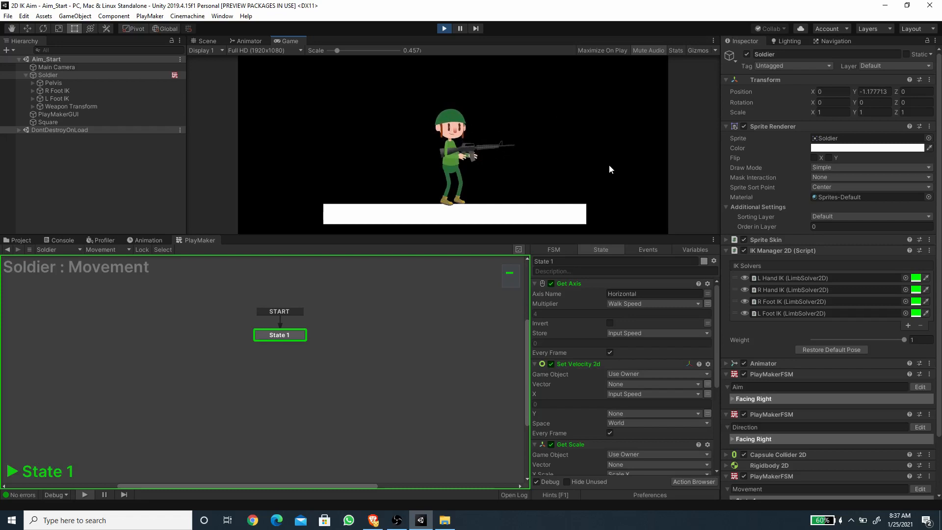
key(d)
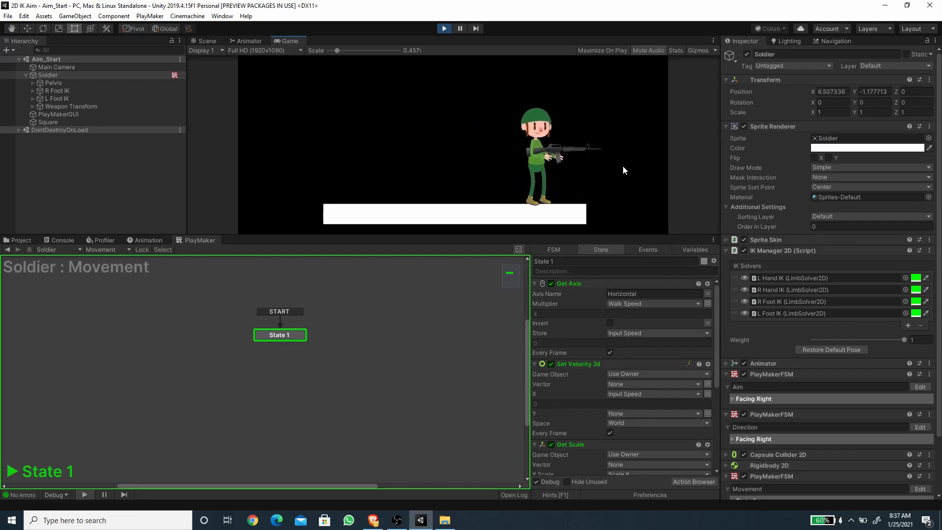
key(a)
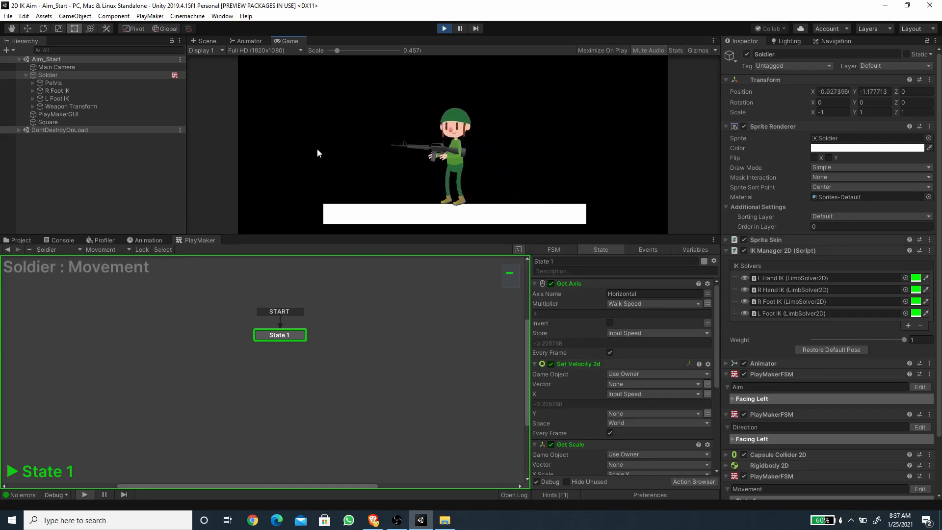
key(d)
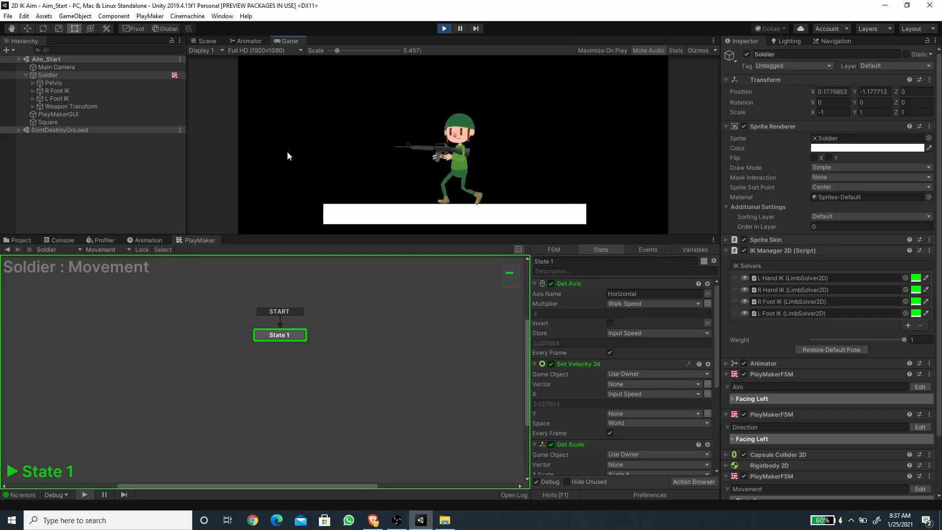
key(a)
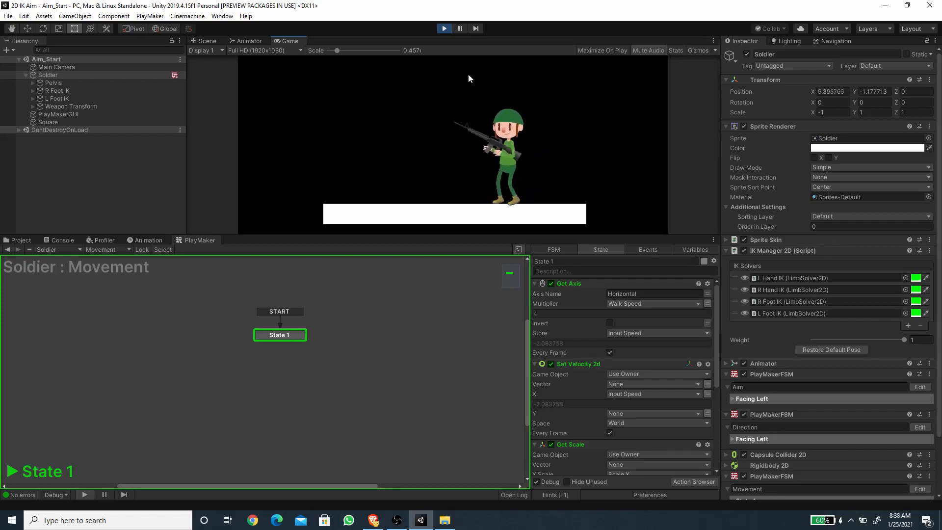
key(d)
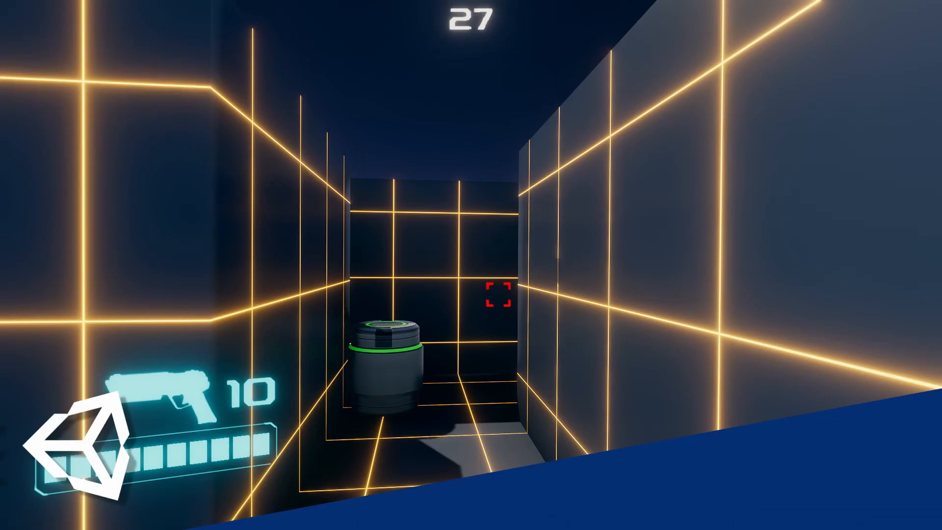
click(425, 308)
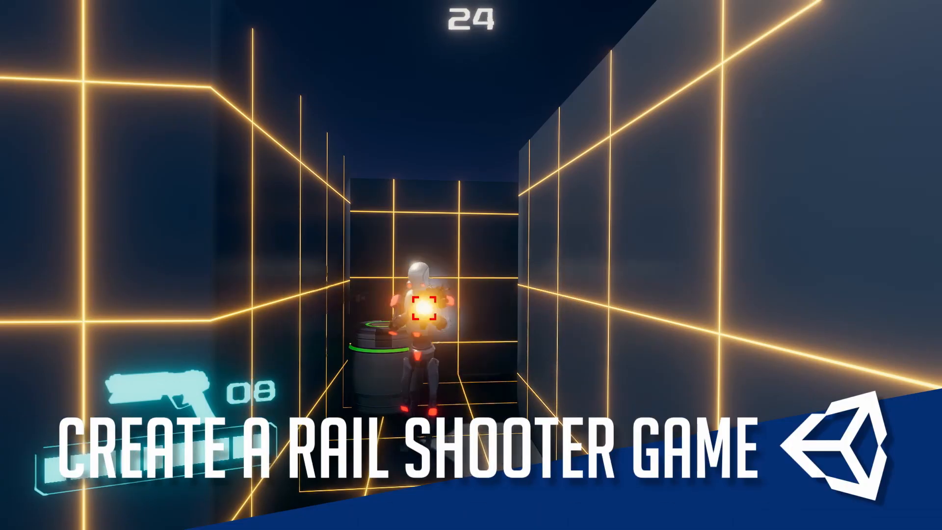
click(373, 354)
click(562, 396)
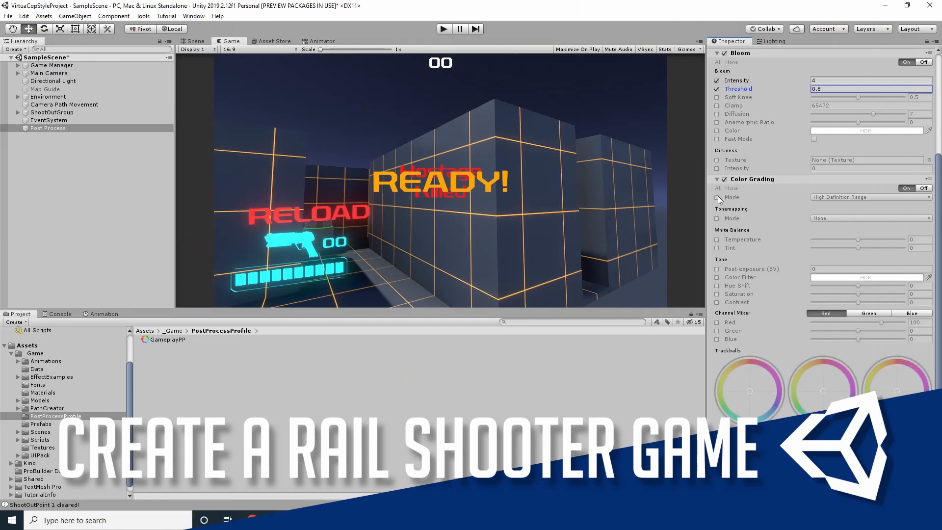
click(717, 197)
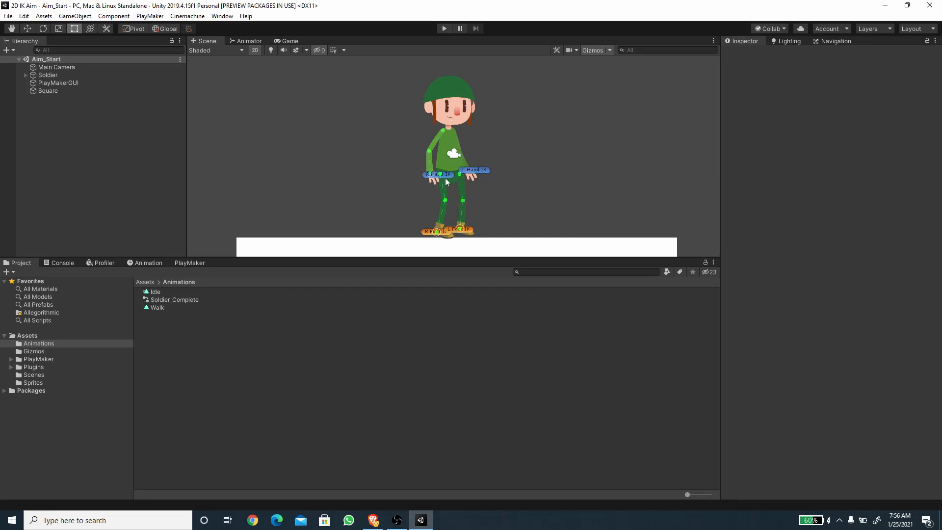
Expand the Soldier object and examine its right and left foot and hand IK solvers.
click(43, 75)
click(25, 75)
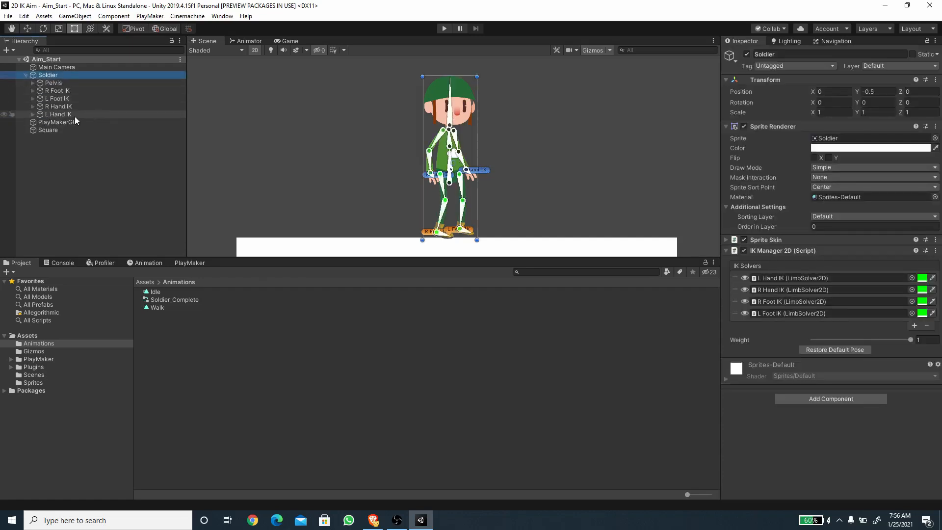
click(60, 91)
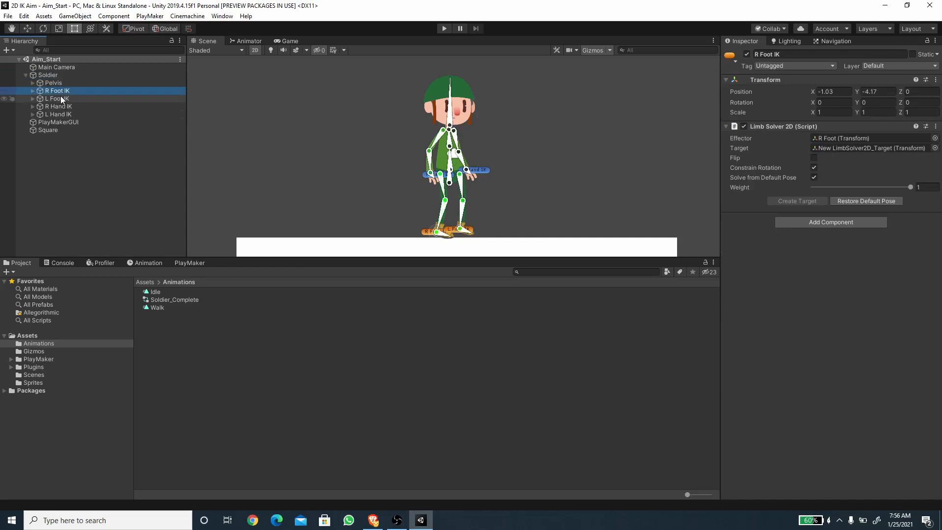
click(62, 100)
click(67, 107)
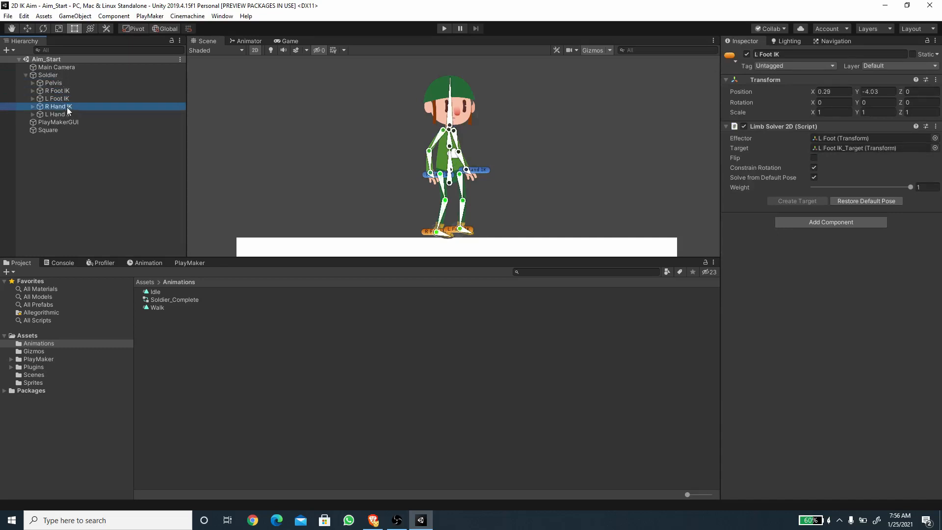
click(66, 113)
click(115, 173)
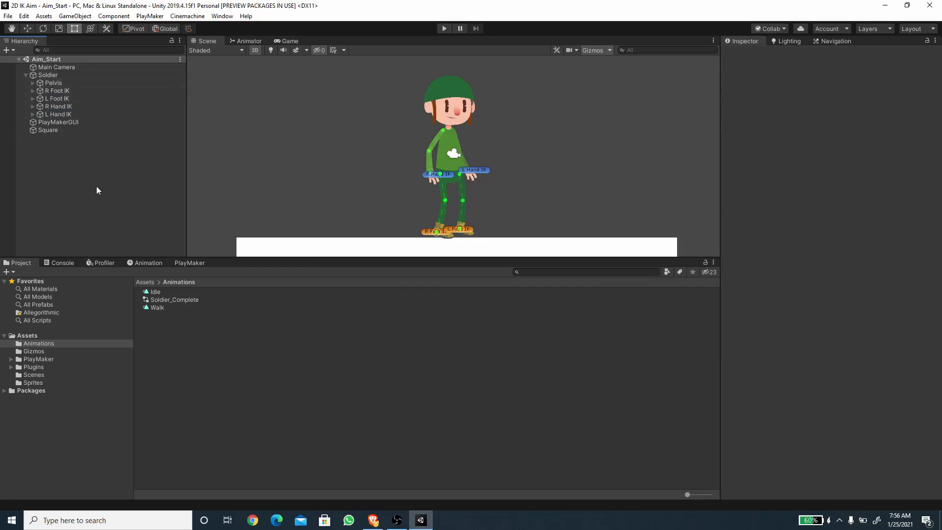
Create an Animator Controller named Soldier in the Animations folder alongside the Idle and Walk clips.
click(155, 292)
click(158, 307)
click(162, 339)
right_click(167, 336)
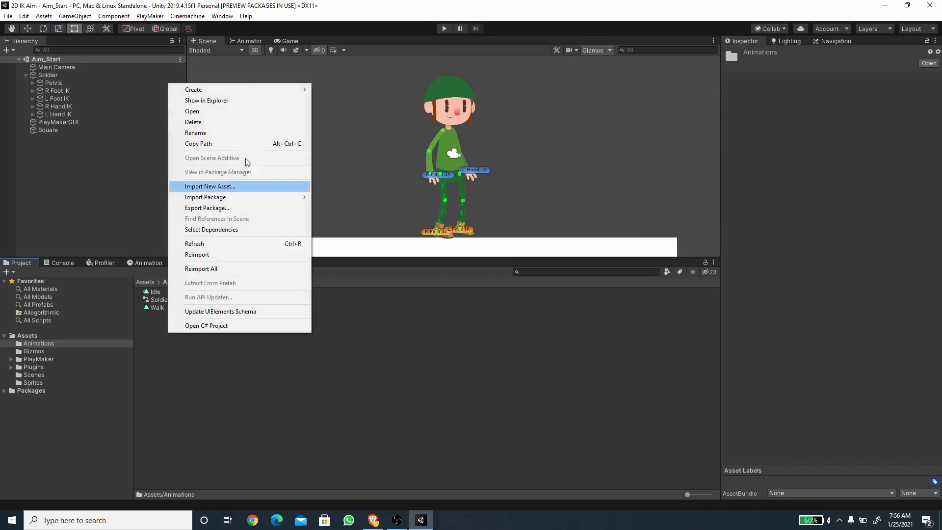
mouse_move(242, 93)
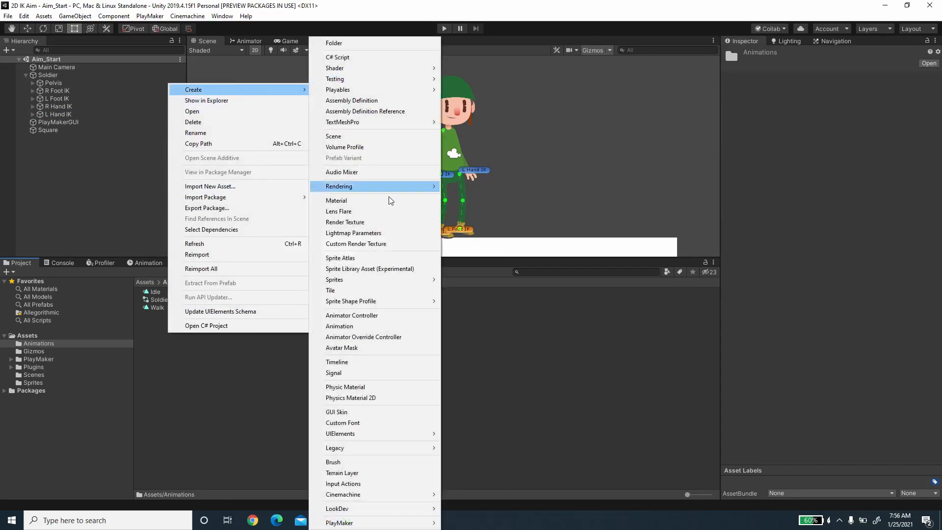
click(359, 326)
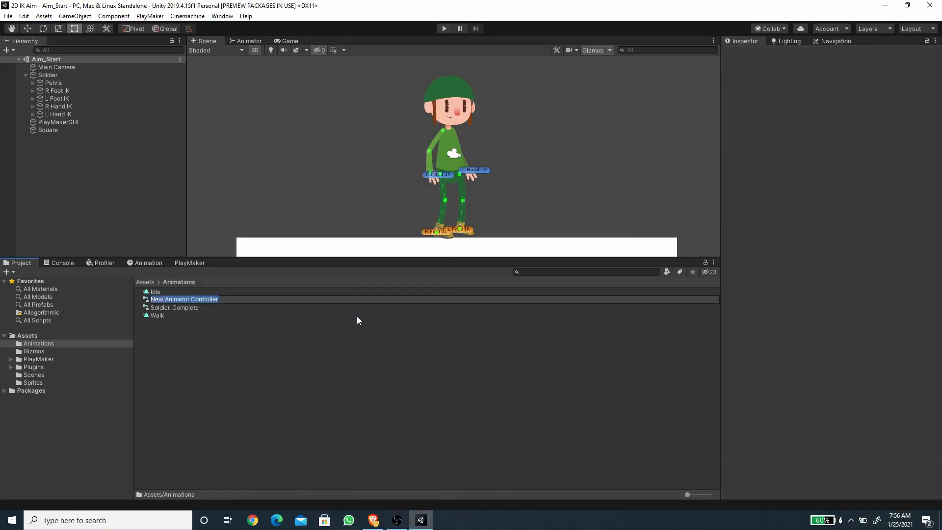
text(Soldier)
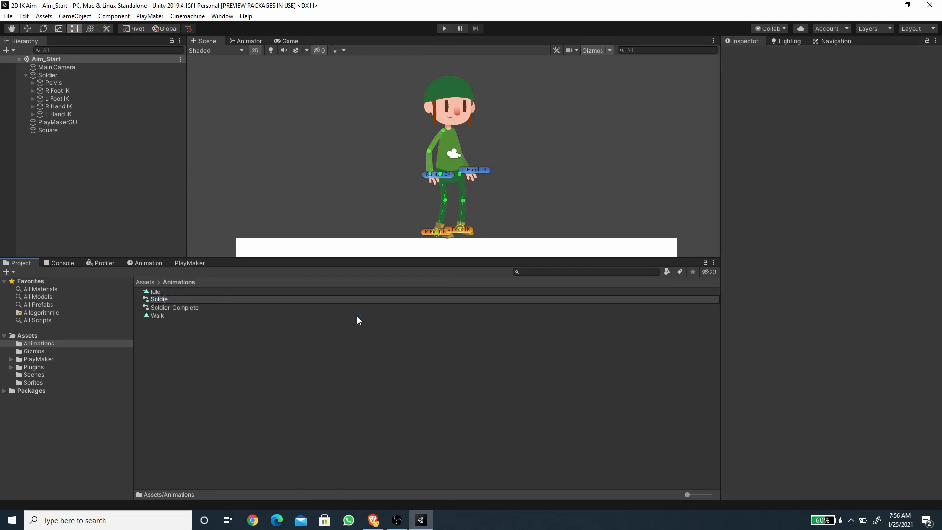
key(Return)
Add an Animator component to the Soldier object and assign the Soldier controller to it.
click(46, 75)
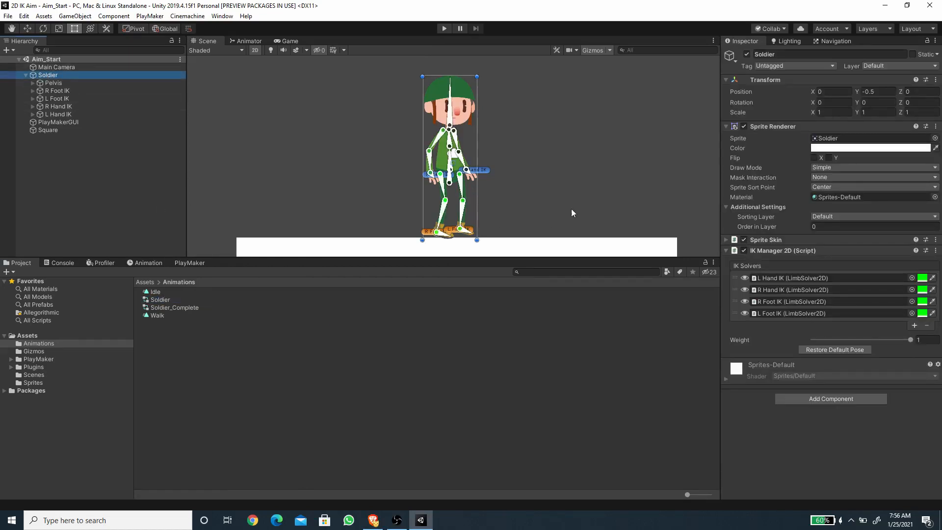
click(807, 399)
text(animator)
click(815, 385)
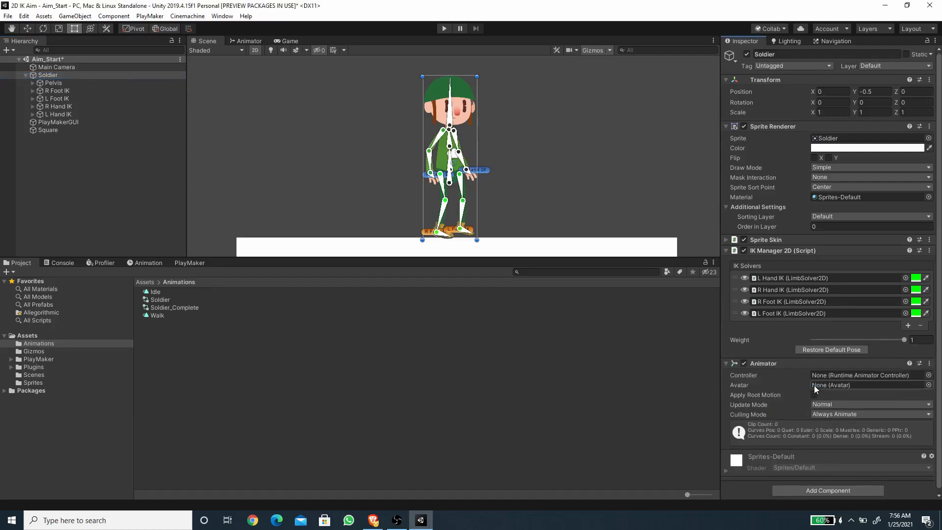
click(157, 300)
drag(160, 303, 881, 379)
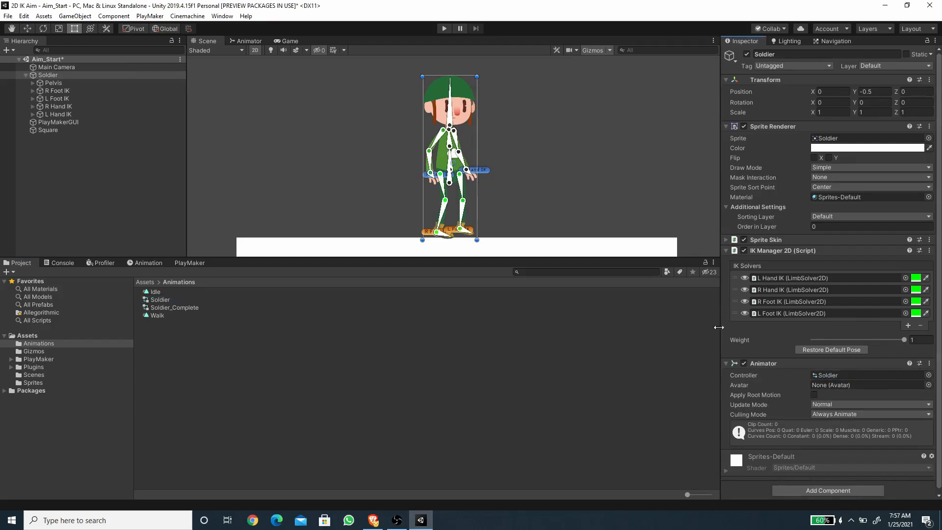
Add the Idle clip as the default state of the Soldier controller and place the Walk clip as a second state above it.
click(250, 41)
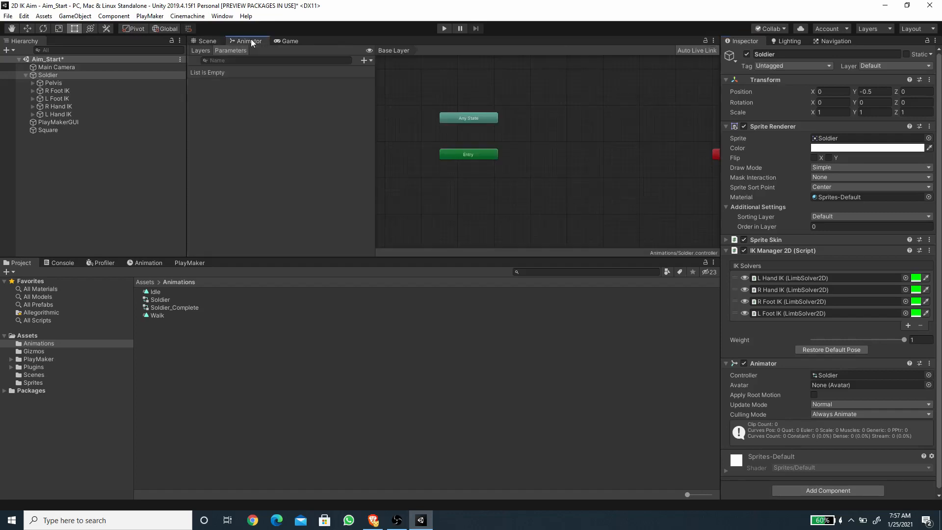
scroll(502, 179, up, 6)
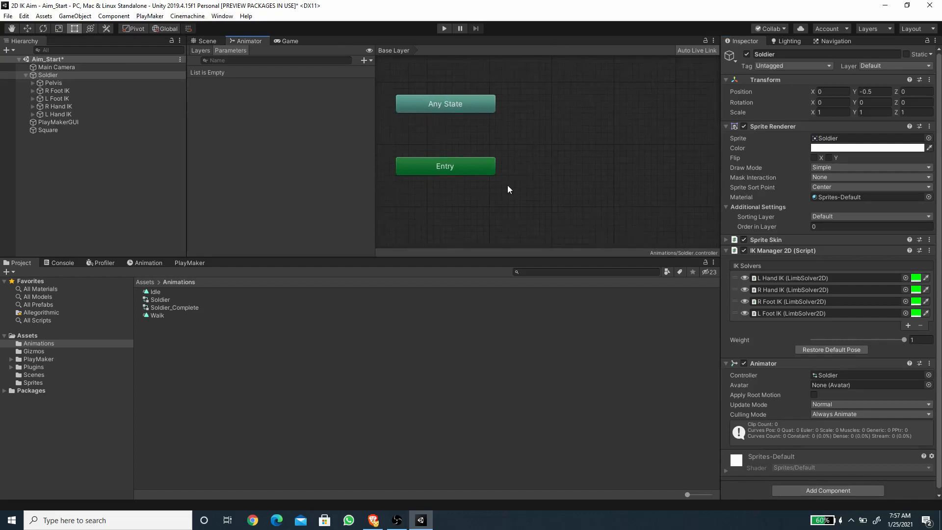
drag(156, 292, 581, 169)
drag(166, 317, 592, 115)
click(599, 114)
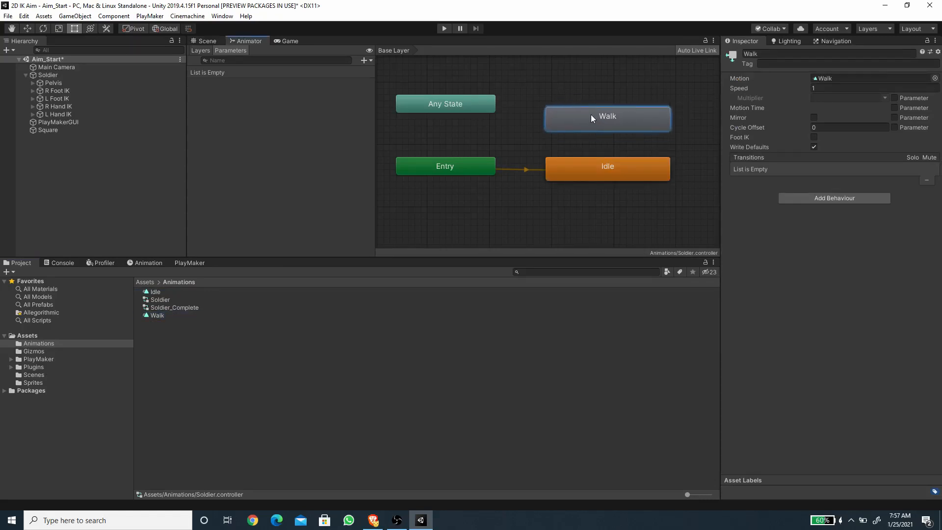
Hide the Soldier's bone display in the Scene view using its Sprite Skin component, leaving the component collapsed.
click(210, 39)
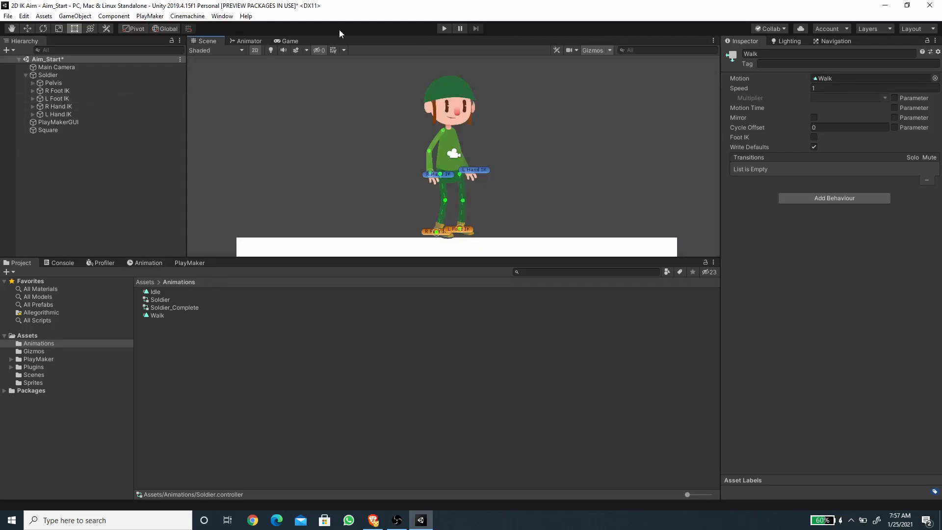
click(54, 75)
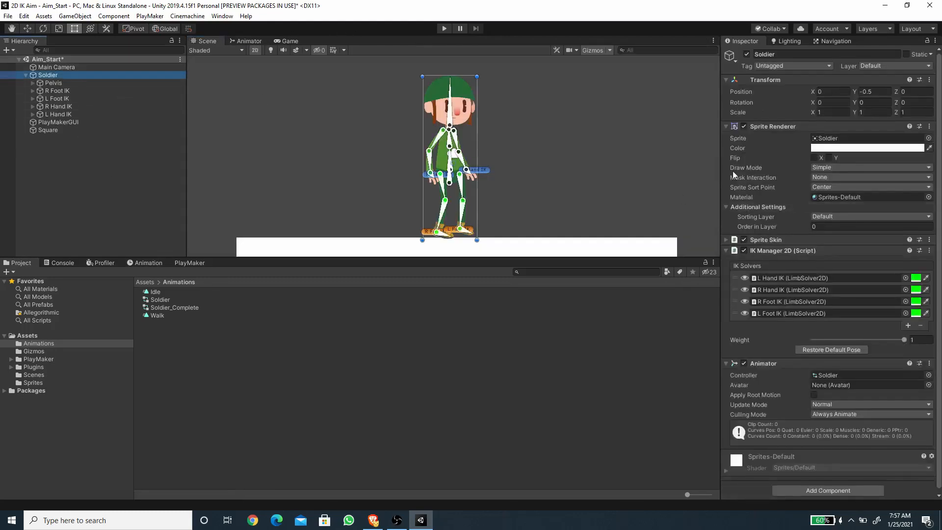
click(728, 239)
click(726, 239)
click(727, 240)
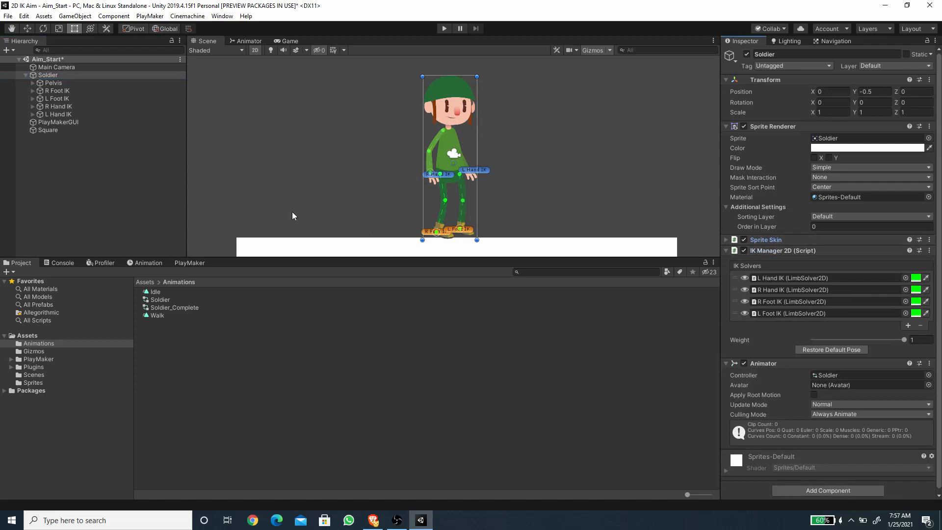
Preview the Soldier's Idle animation, switch to the Walk clip and scrub through its timeline.
click(148, 263)
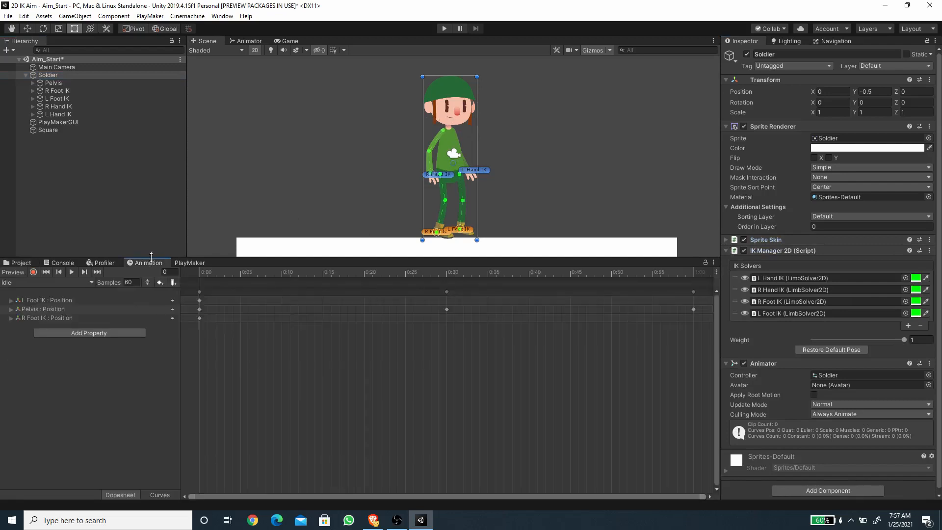
click(71, 272)
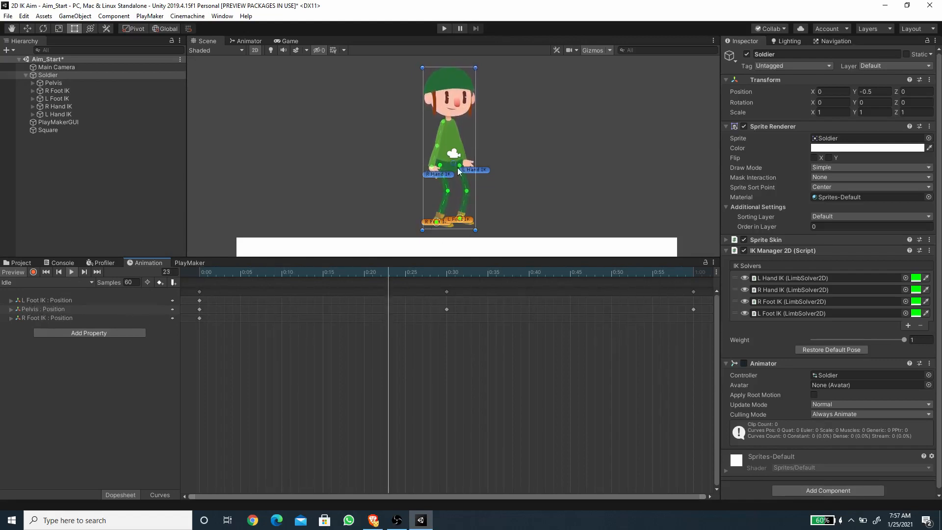
click(37, 284)
click(34, 301)
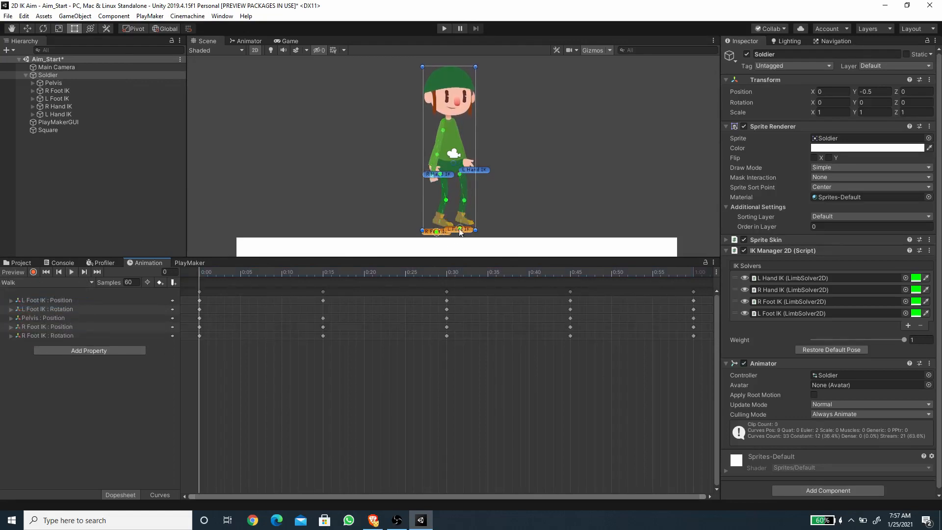
mouse_move(206, 272)
mouse_down()
mouse_move(525, 278)
mouse_move(710, 300)
mouse_move(197, 287)
mouse_up()
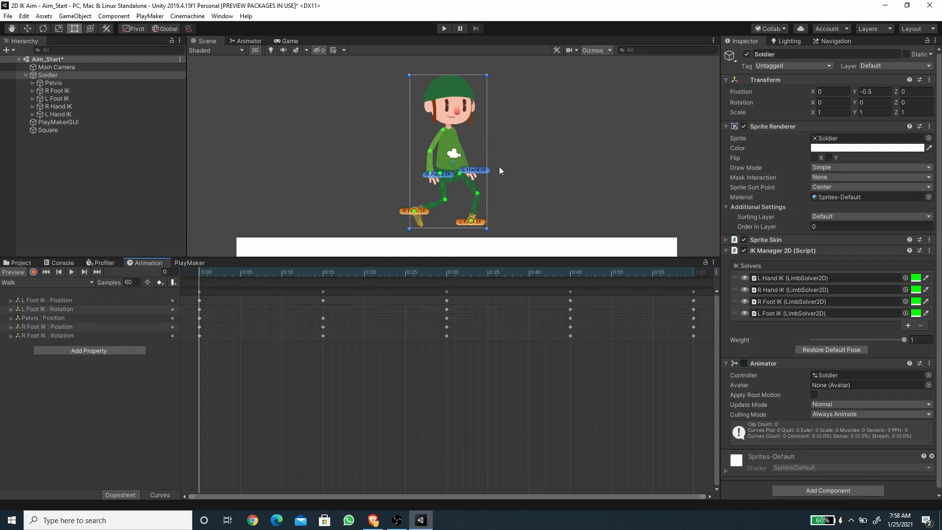
Create an empty child object under the Soldier and name it Weapon Transform.
click(17, 263)
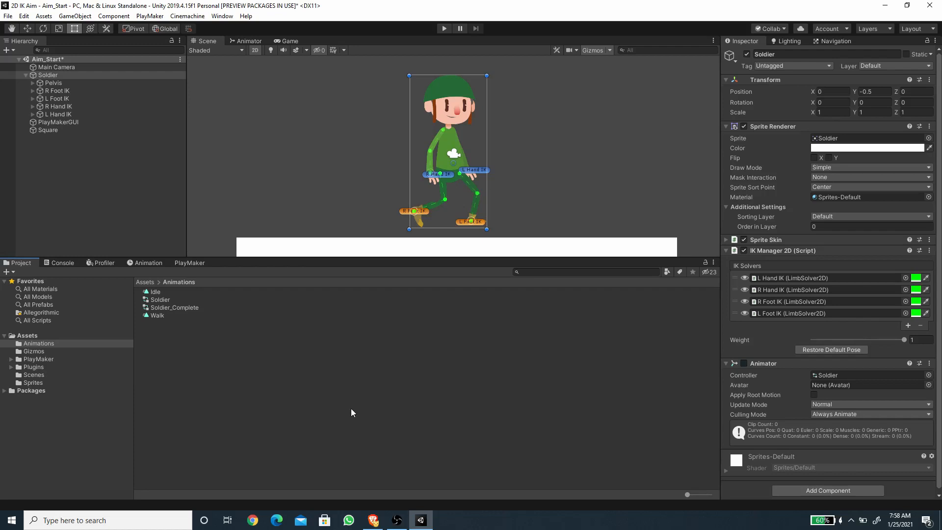
click(56, 74)
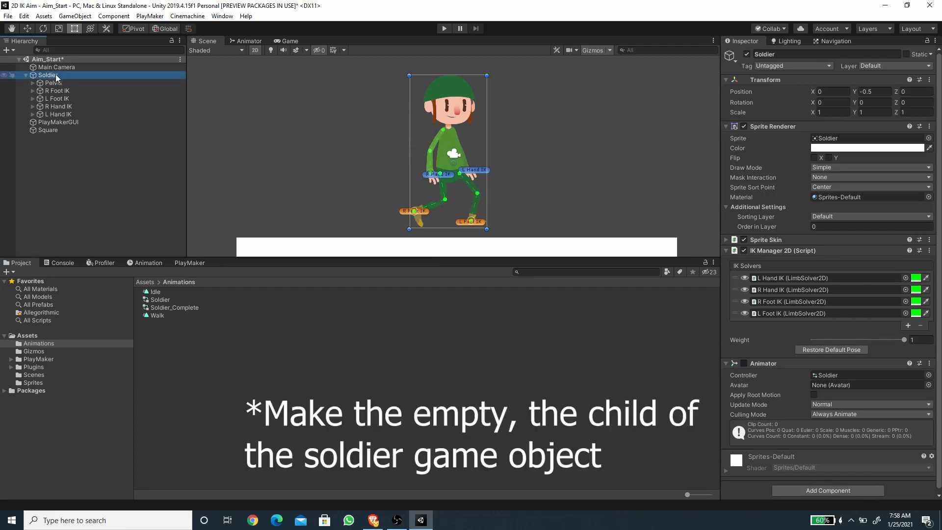
right_click(61, 75)
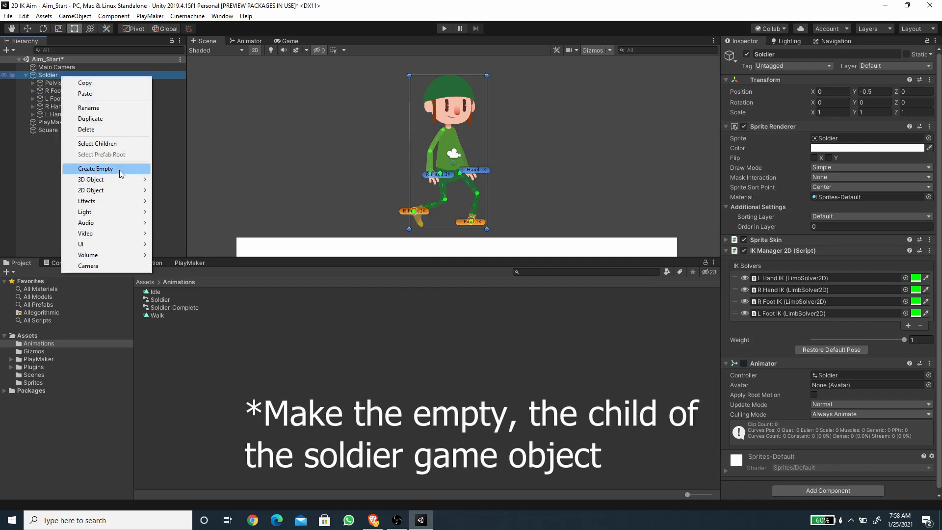
click(119, 170)
click(798, 55)
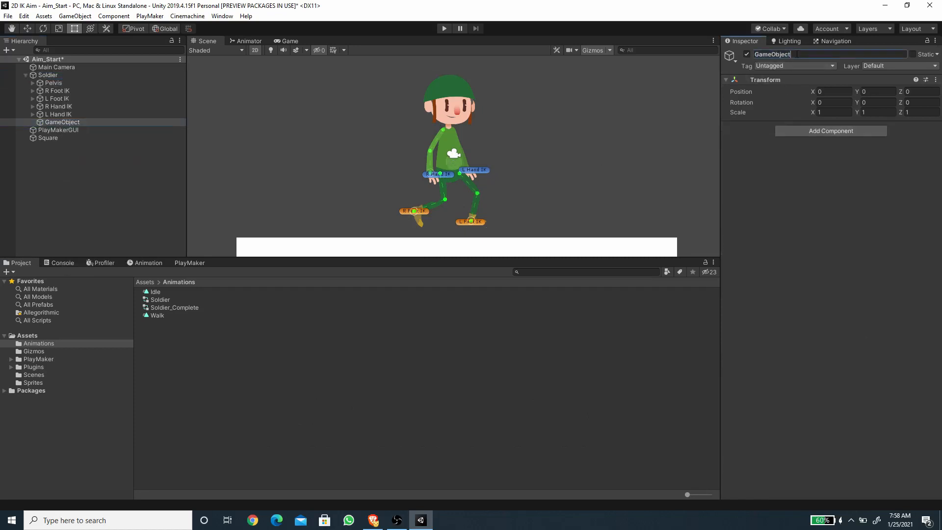
text(Weapon Transform)
key(Return)
Move the Weapon Transform within the soldier's torso to about X -0.27, Y -0.02.
key(w)
scroll(462, 164, up, 3)
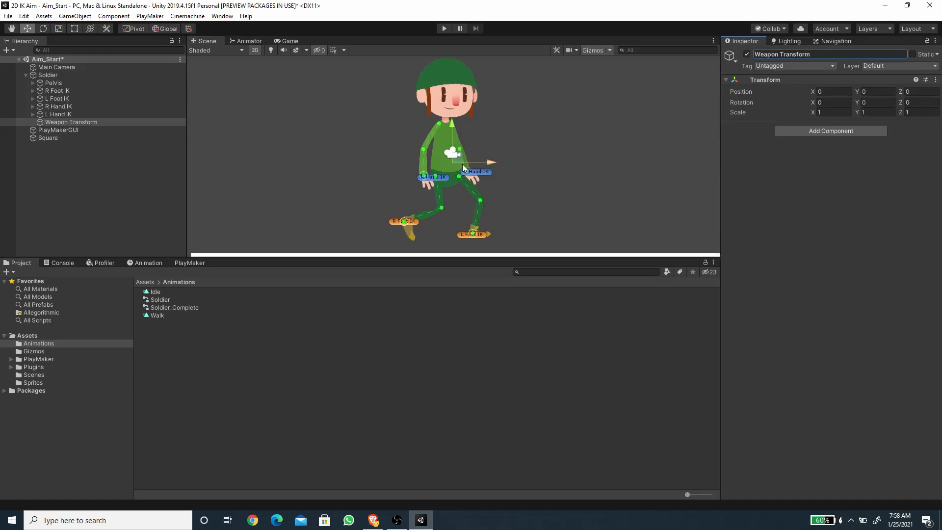
drag(462, 158, 455, 157)
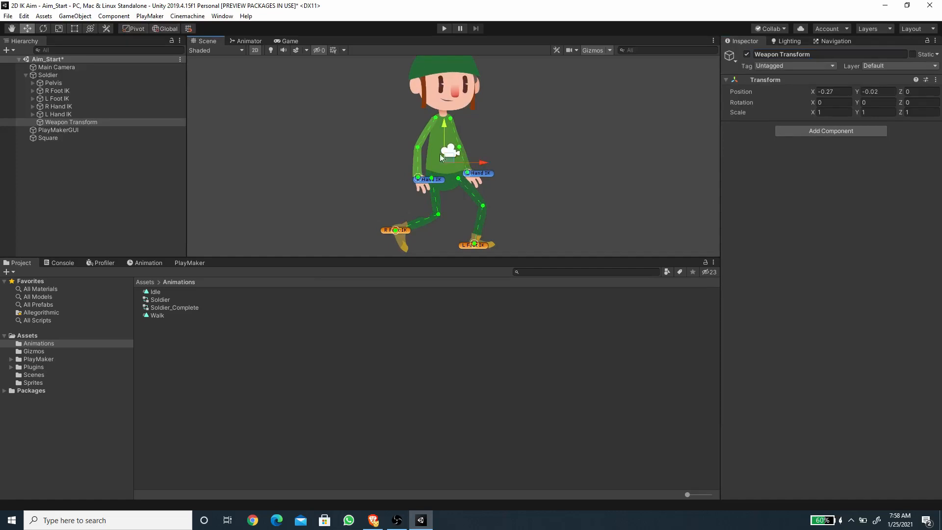
Add the Rifle sprite as a child of Weapon Transform, position it across the chest at about X 2.45, Y 0.67, and save the scene.
click(30, 384)
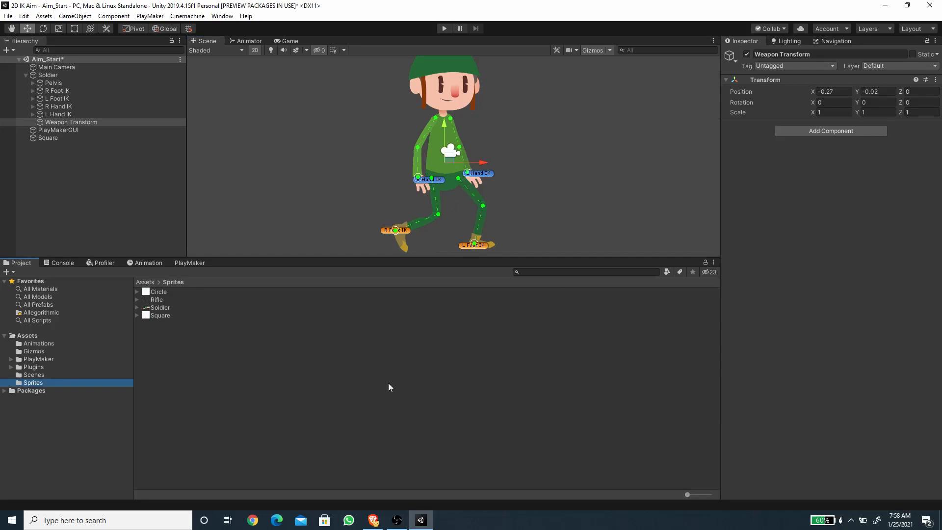
click(157, 300)
drag(156, 302, 92, 122)
drag(461, 148, 515, 145)
click(287, 124)
key(ctrl+s)
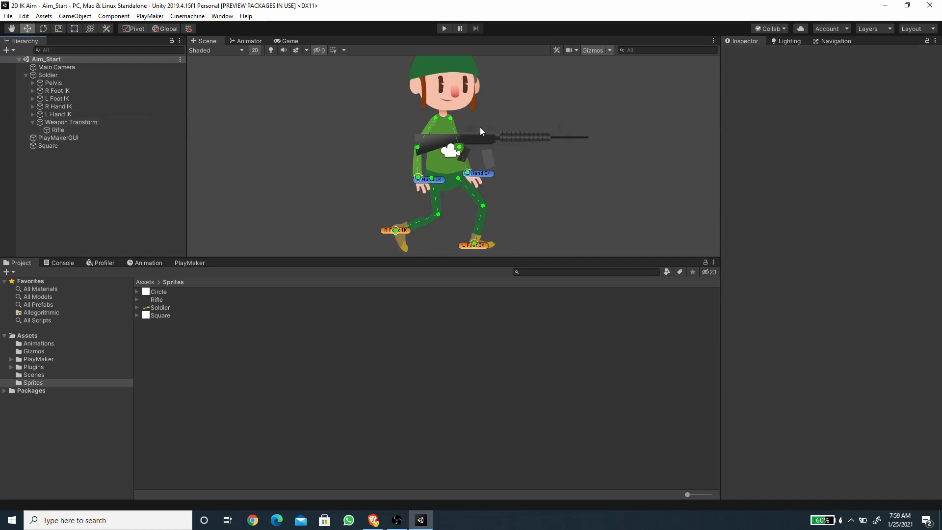
Place the R Hand IK on the rifle's rear grip at about X 0.7, Y 0.59, rotated to about 70 degrees on Z.
click(33, 121)
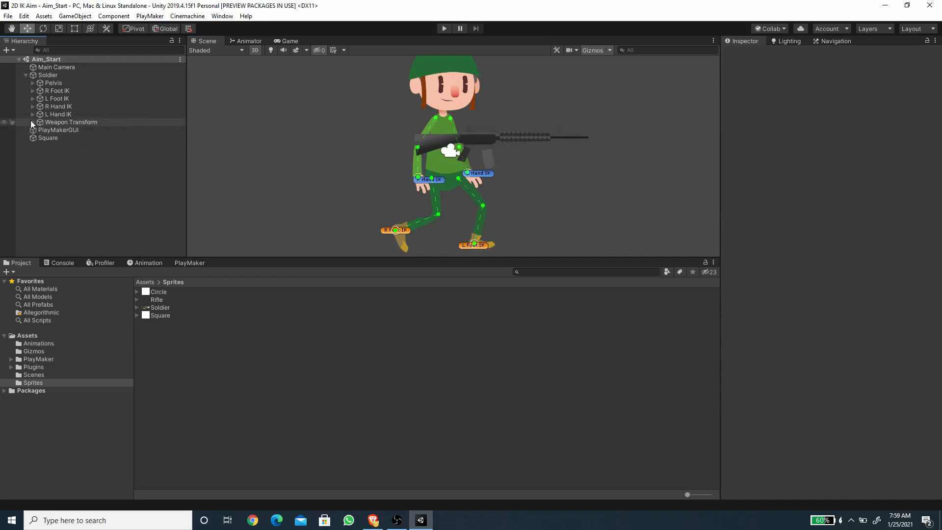
click(59, 107)
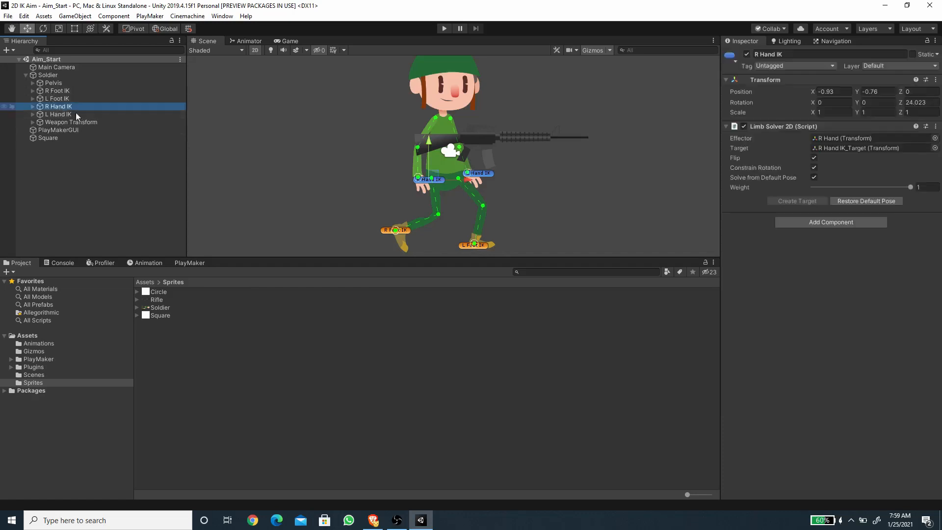
drag(435, 178, 473, 147)
scroll(475, 160, up, 5)
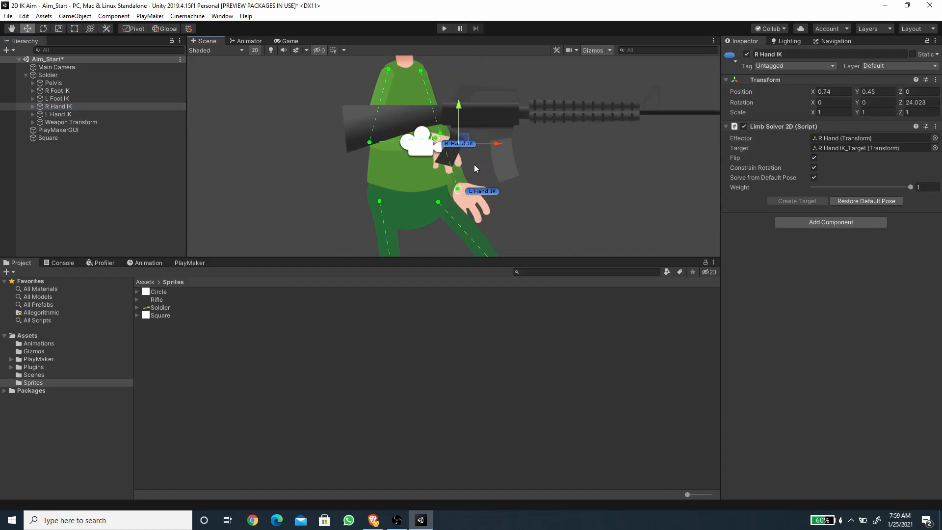
key(e)
drag(494, 127, 472, 64)
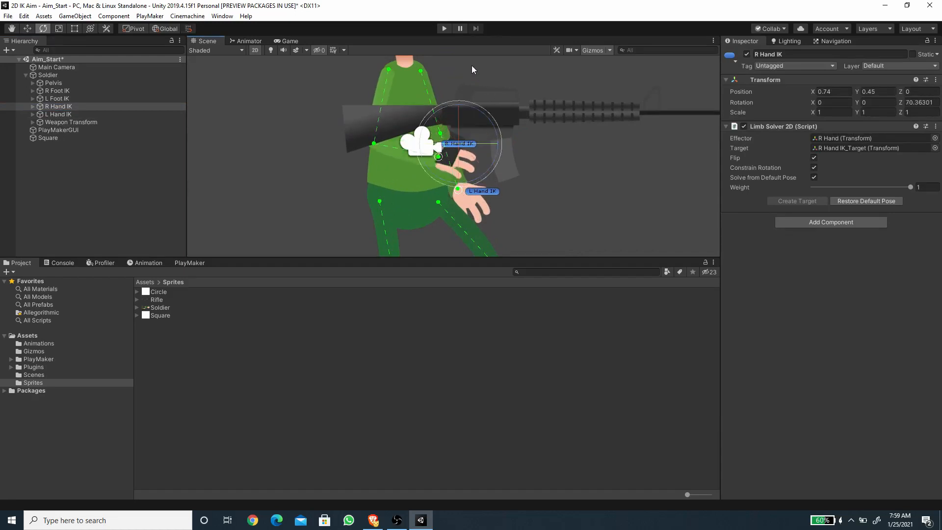
key(w)
mouse_move(466, 138)
mouse_down()
mouse_move(456, 147)
mouse_move(463, 131)
mouse_up()
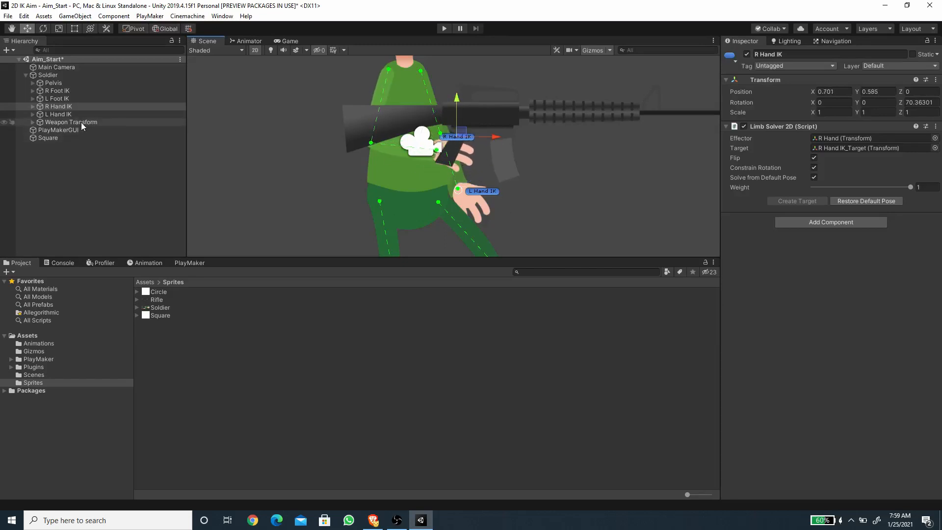
Place the L Hand IK on the rifle's magazine at about X 1.78, Y 0.55, rotated to about 66 degrees on Z.
click(58, 115)
drag(488, 188, 534, 85)
key(e)
key(w)
drag(524, 143, 522, 133)
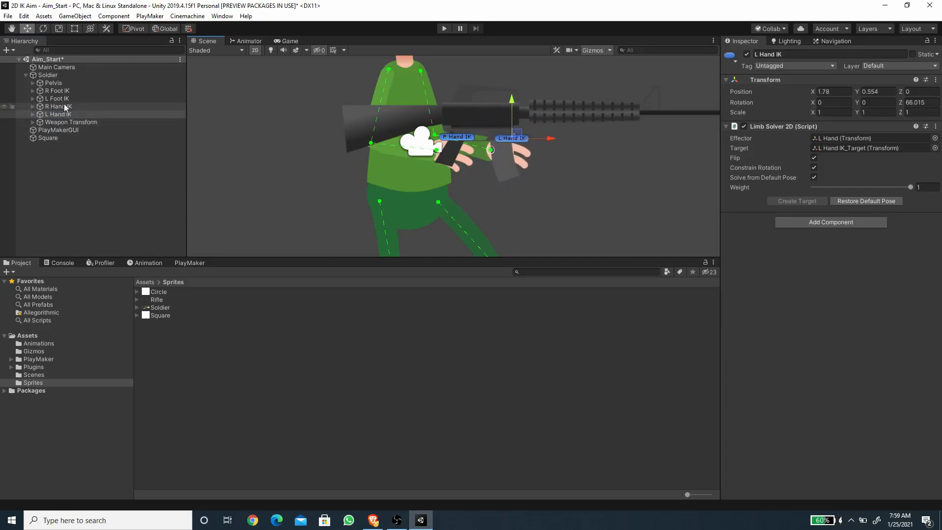
Make the R Hand IK and L Hand IK objects children of the Rifle.
click(32, 122)
click(59, 132)
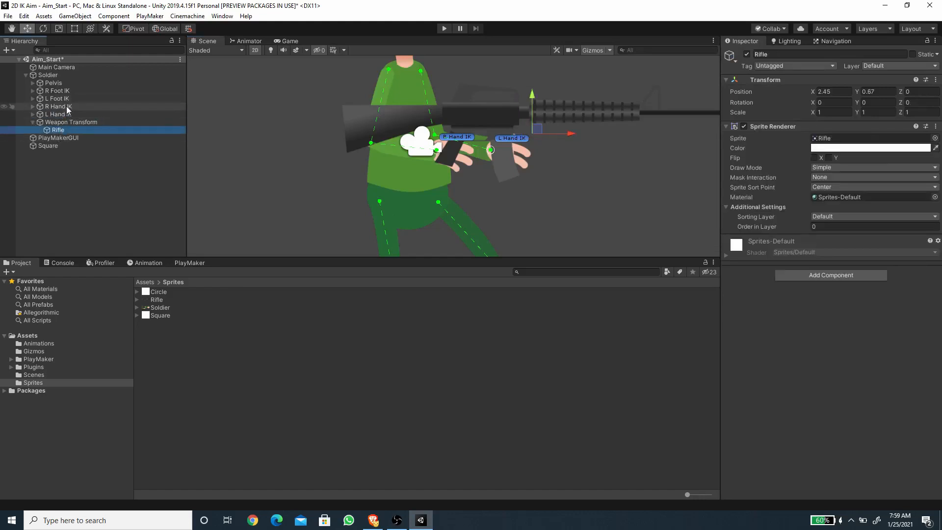
click(67, 107)
shift+click(64, 115)
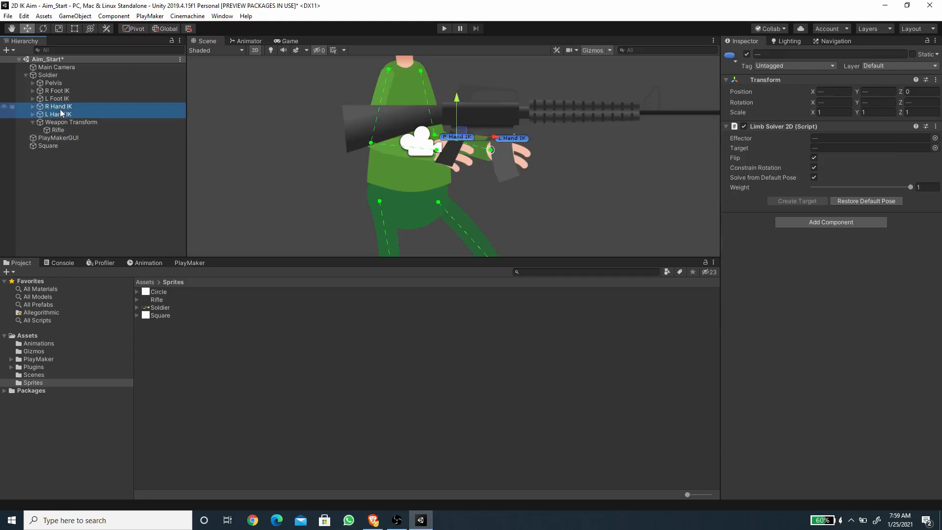
drag(61, 110, 72, 131)
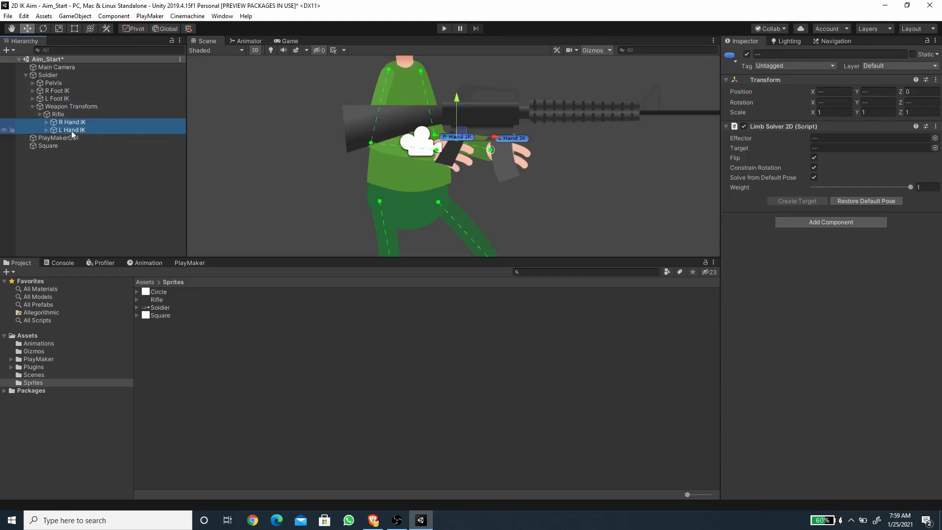
Test the aiming by rotating the Weapon Transform, then undo the rotation.
click(84, 107)
key(e)
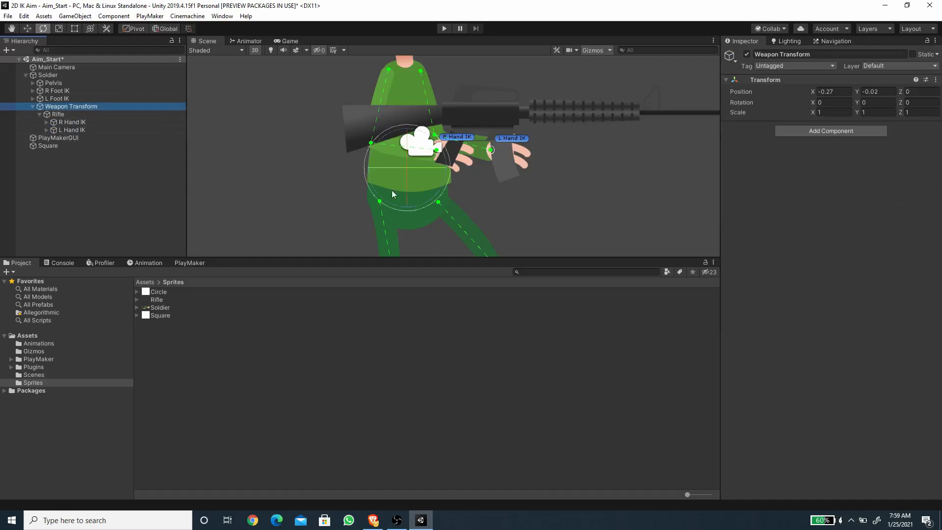
middle_drag(419, 136, 457, 181)
mouse_move(457, 181)
mouse_down()
mouse_move(444, 142)
mouse_move(475, 188)
mouse_move(439, 125)
mouse_move(466, 177)
mouse_move(461, 189)
mouse_up()
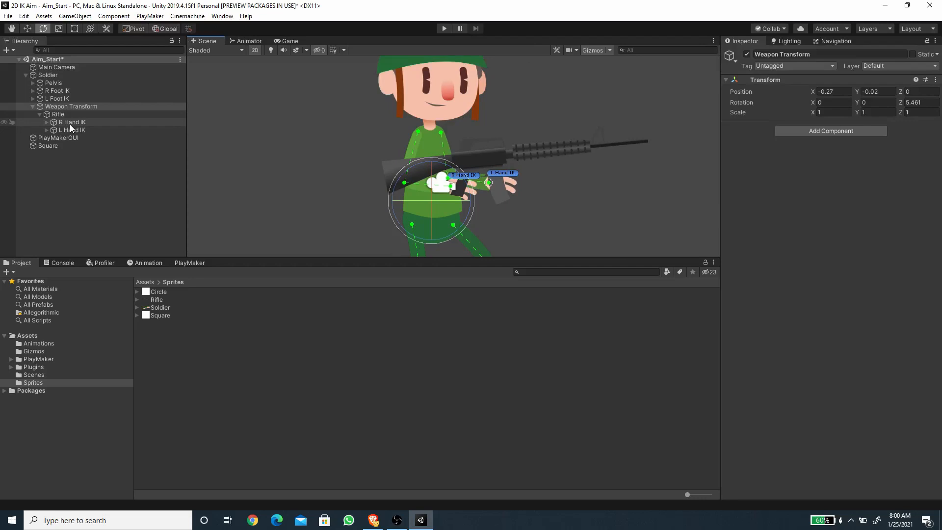
key(ctrl+z)
Raise the Rifle within the Weapon Transform to about X 2.66, Y 1.12.
click(55, 114)
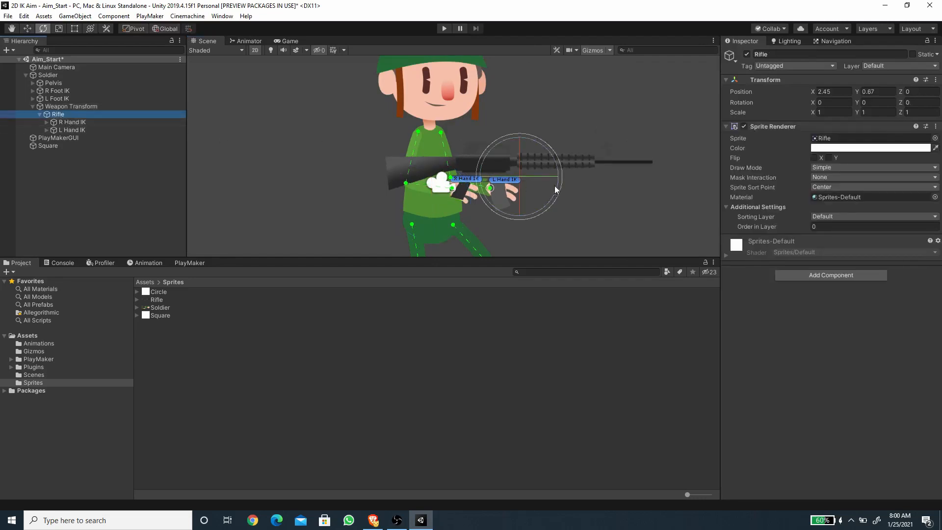
key(w)
drag(527, 169, 528, 152)
Rotate the Weapon Transform again to check the raised rifle's swing, and undo that rotation.
click(71, 107)
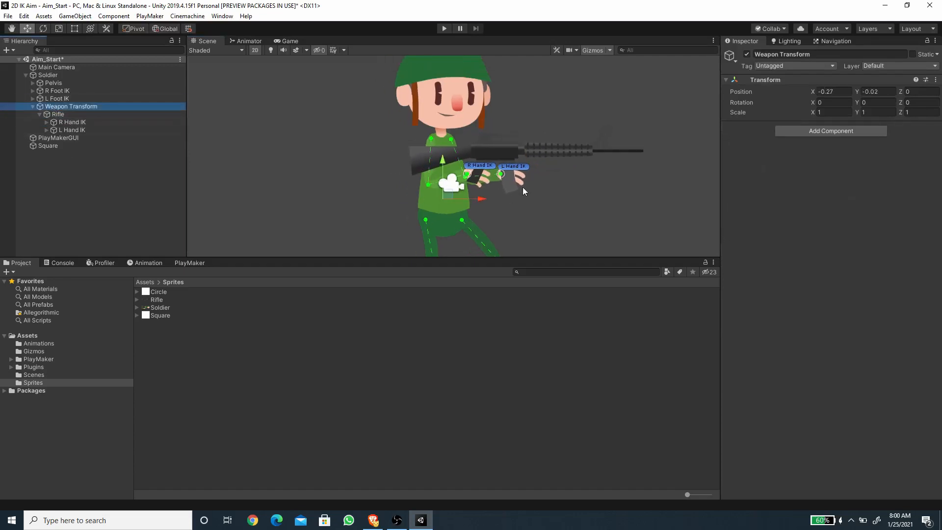
key(e)
mouse_move(477, 185)
mouse_down()
mouse_move(454, 139)
mouse_move(491, 204)
mouse_move(461, 136)
mouse_move(485, 183)
mouse_up()
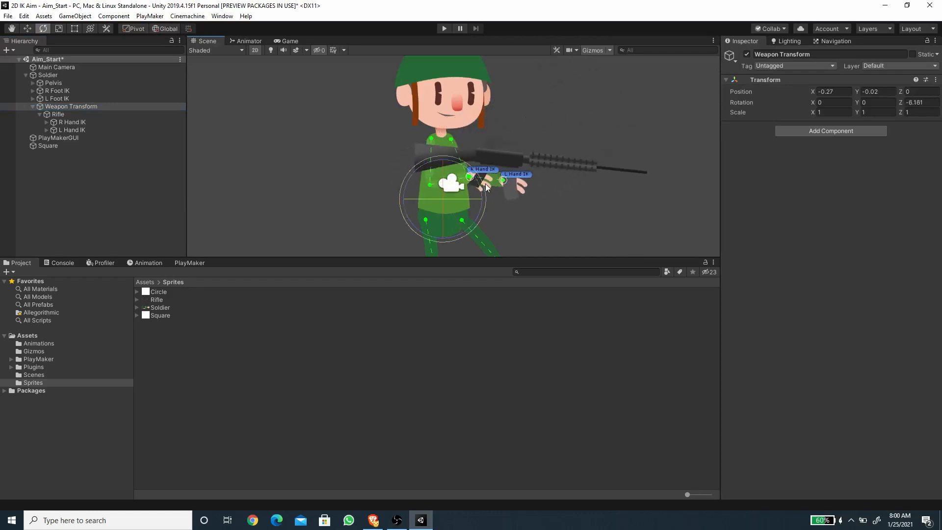
key(ctrl+z)
Lower the Rifle within the Weapon Transform to about Y 0.46.
click(123, 114)
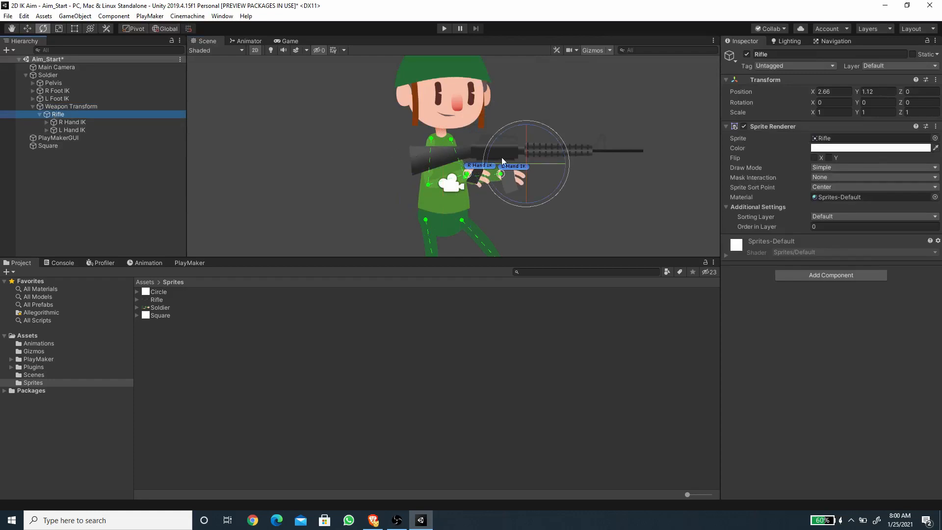
key(w)
drag(525, 134, 525, 156)
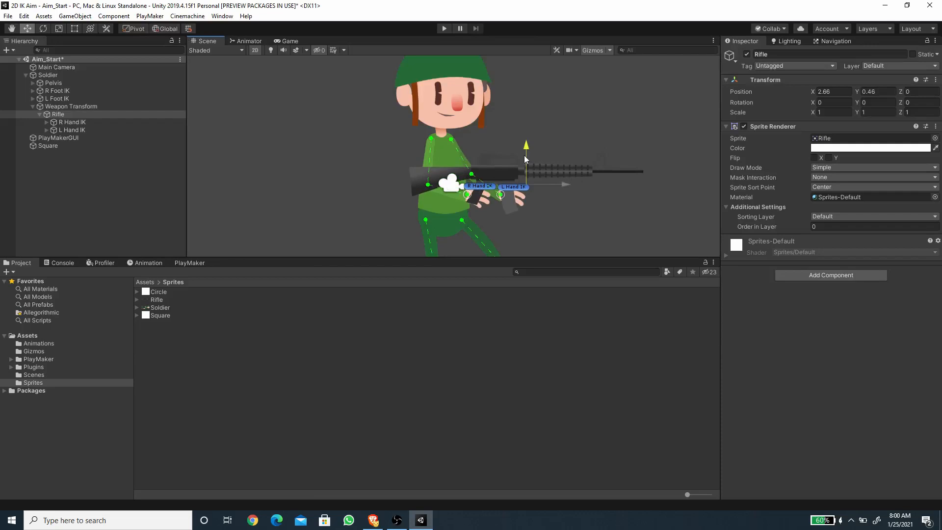
Raise the Weapon Transform to about X -0.2, Y 0.73, test its rotation and set its Z rotation to 0.
click(103, 107)
drag(443, 165, 443, 143)
drag(474, 178, 708, 146)
key(e)
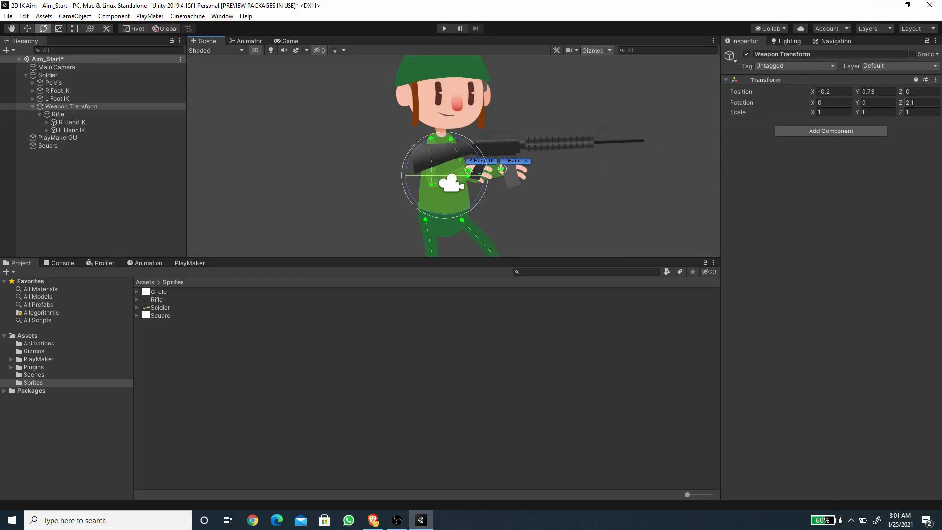
click(922, 102)
text(0)
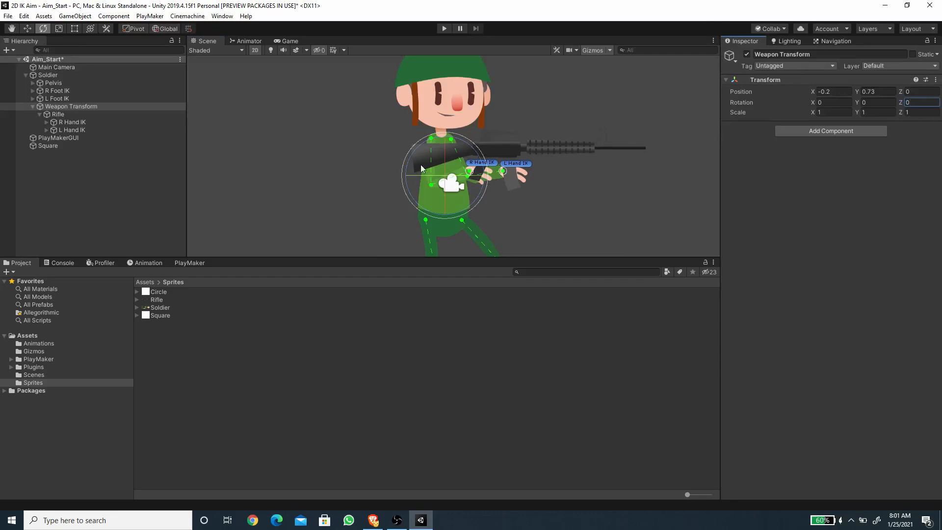
Examine the Circle and Square sprite assets and the sprite shapes available for creation.
scroll(419, 182, up, 5)
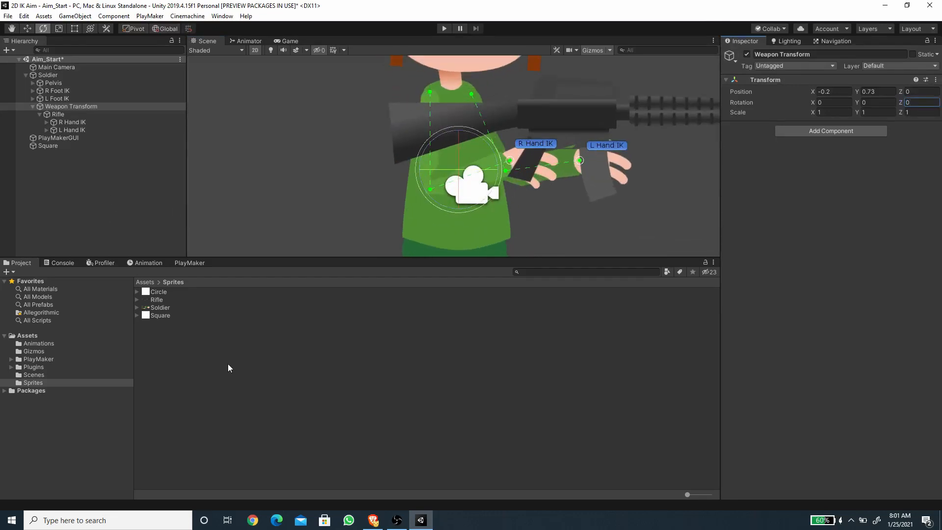
click(159, 291)
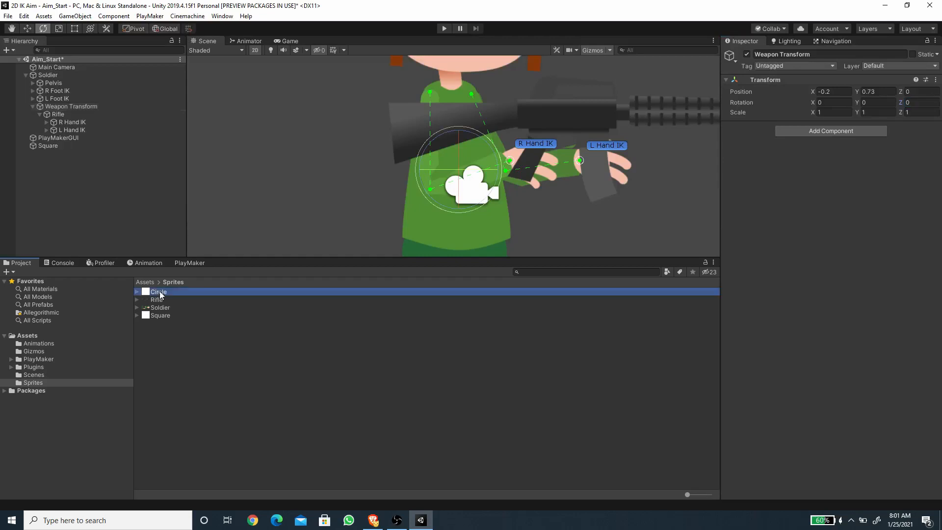
click(162, 317)
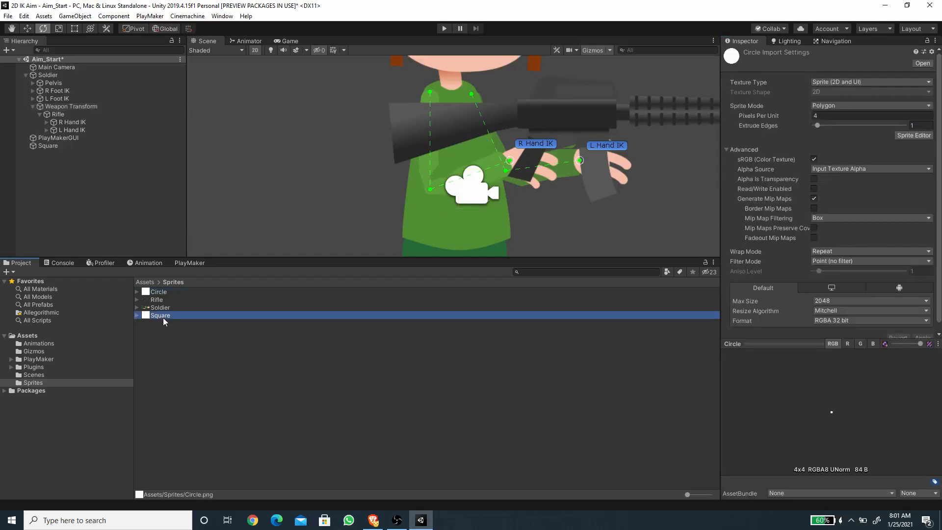
right_click(170, 361)
mouse_move(211, 118)
mouse_move(363, 284)
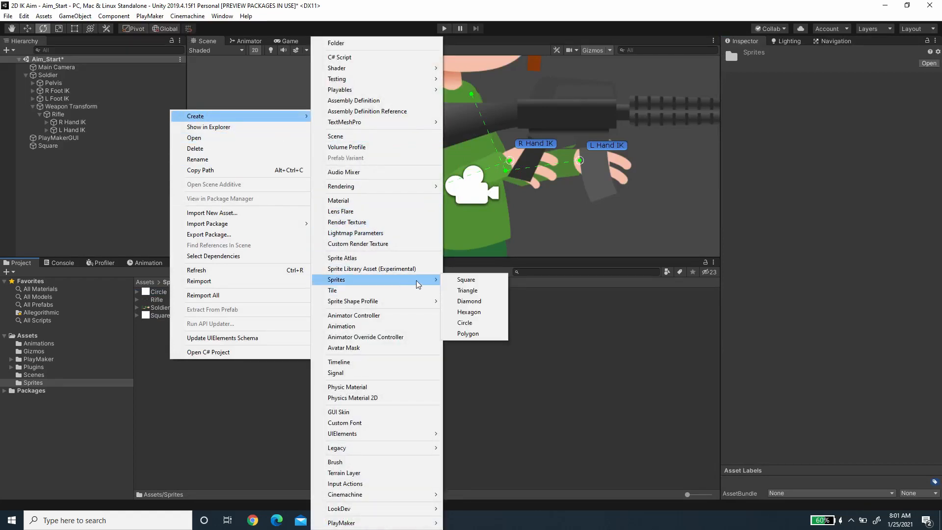
click(253, 412)
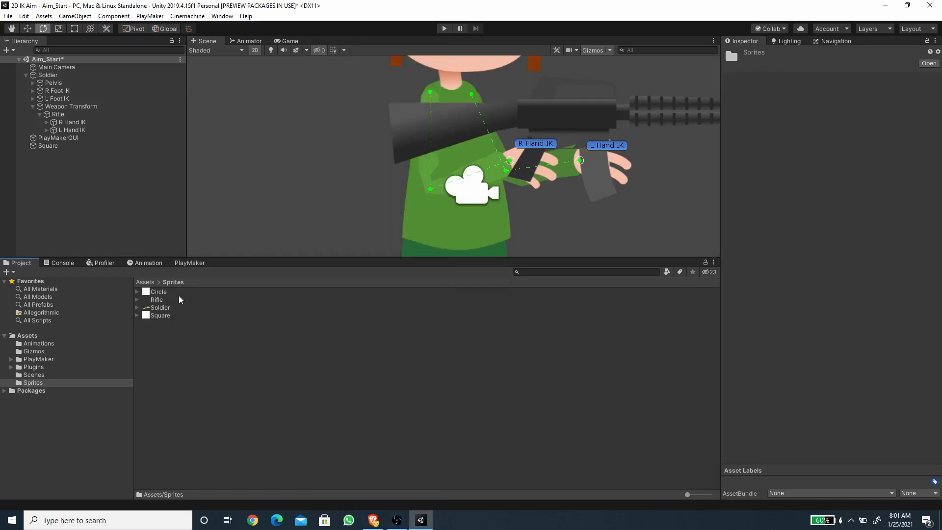
click(166, 292)
click(164, 320)
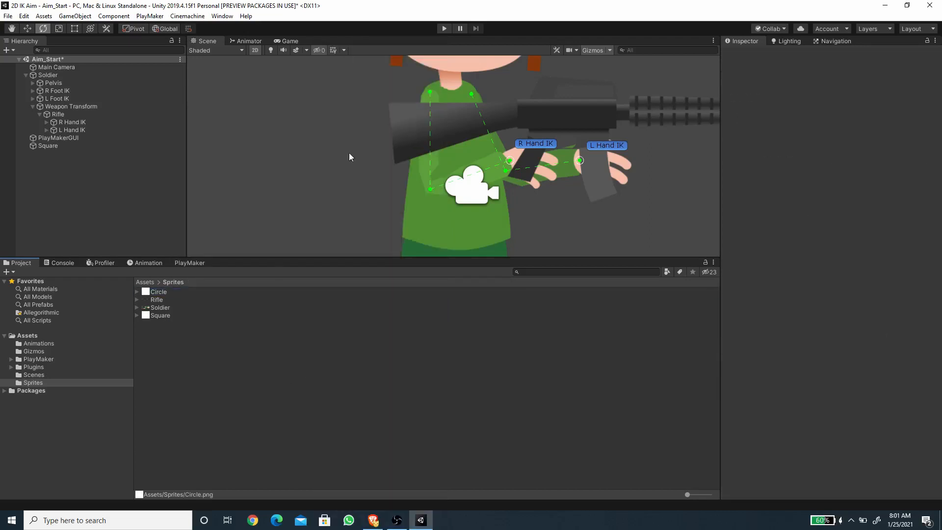
Add the Square sprite as a child of the soldier's R Arm bone.
click(33, 107)
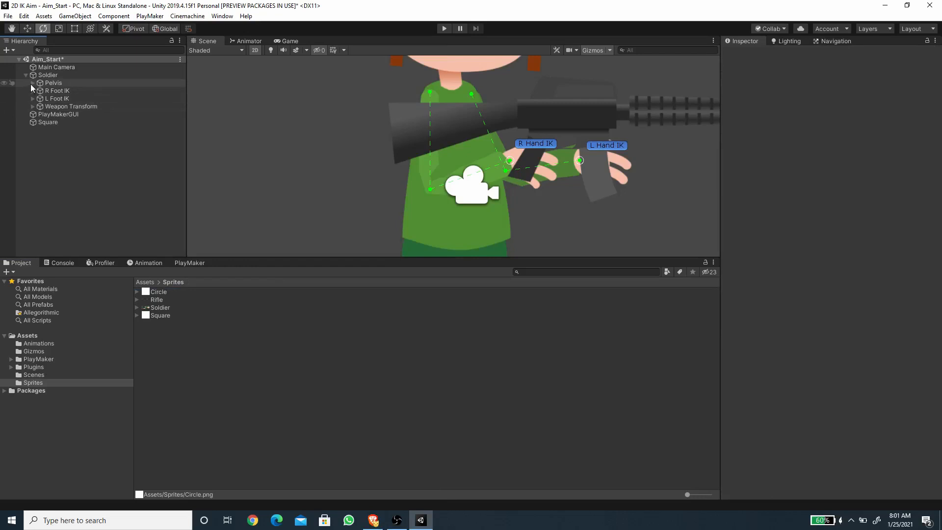
click(31, 83)
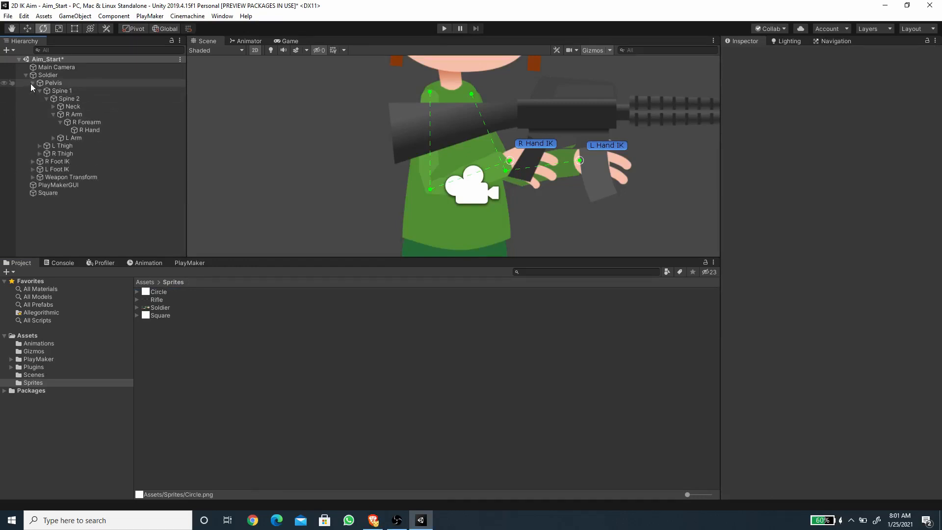
click(53, 115)
click(53, 114)
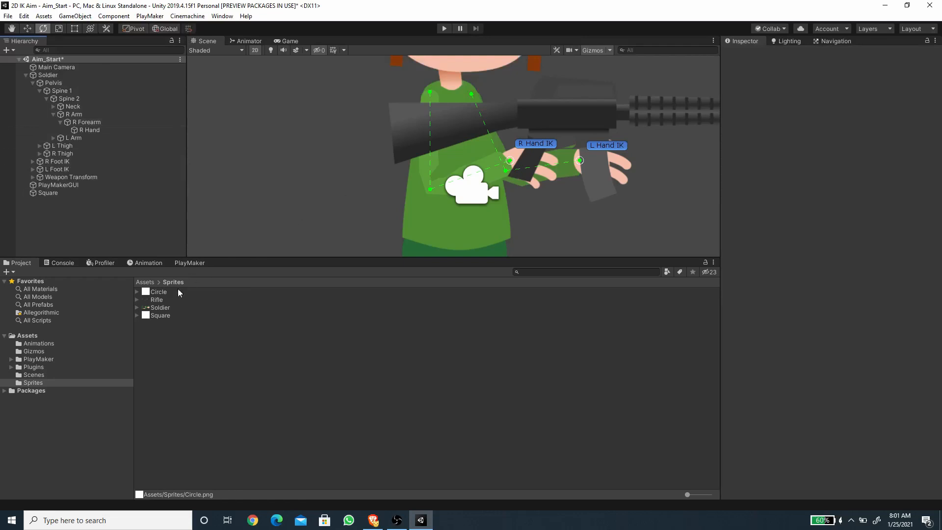
drag(165, 306, 78, 115)
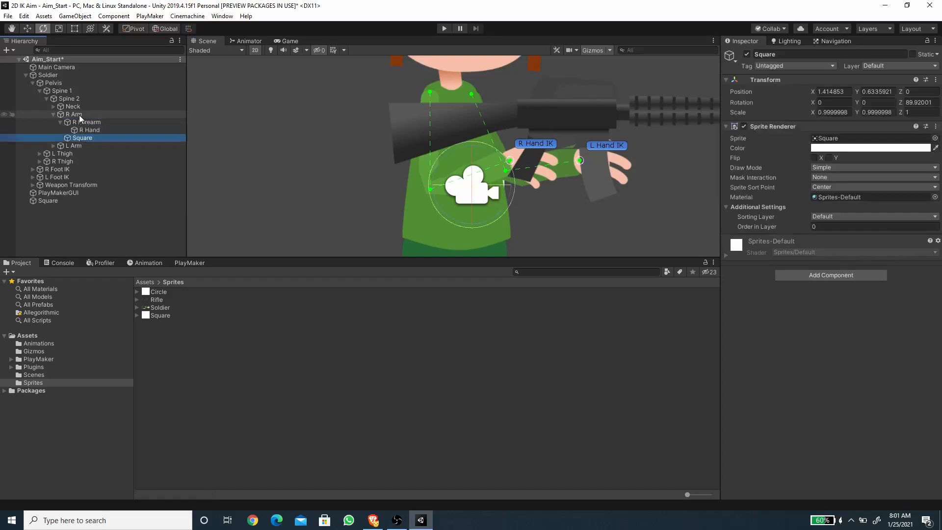
Move the Square over the right upper arm to about X 0.56, Y 0 and set its Order in Layer to 1.
key(w)
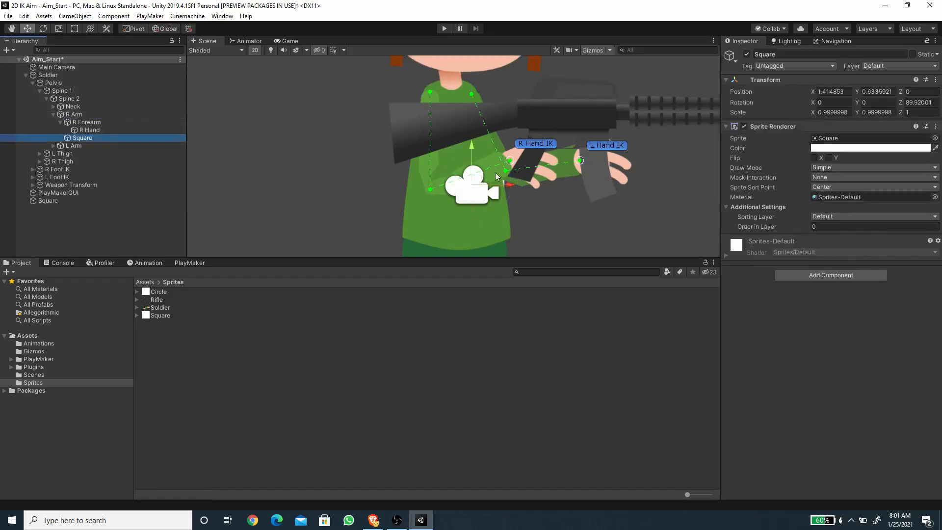
drag(481, 183, 439, 128)
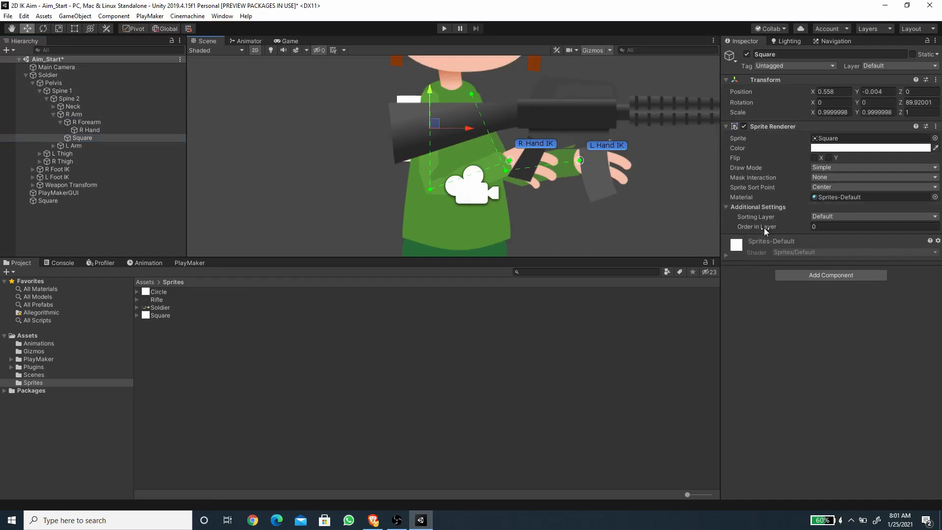
click(830, 226)
text(1)
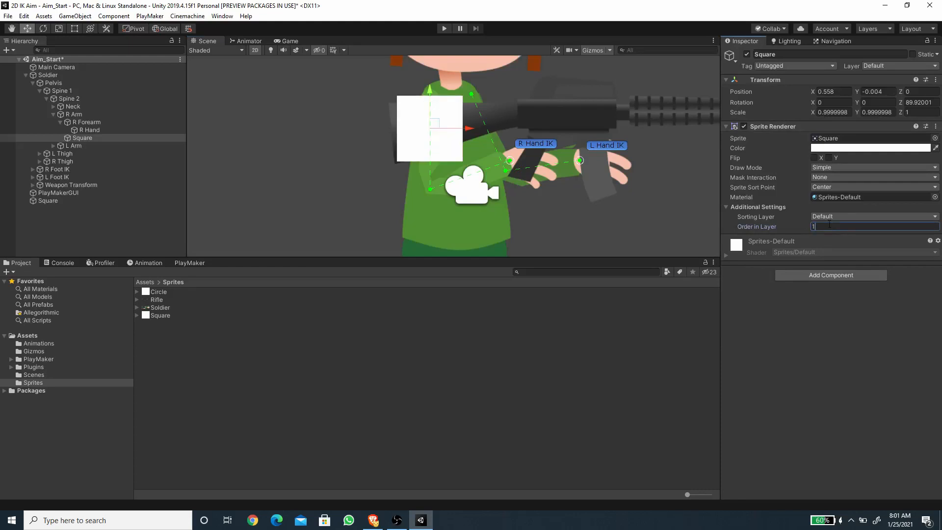
Resize the Square into a narrow strip along the right upper arm, with a scale of about 0.27 by 1.16.
scroll(437, 115, up, 2)
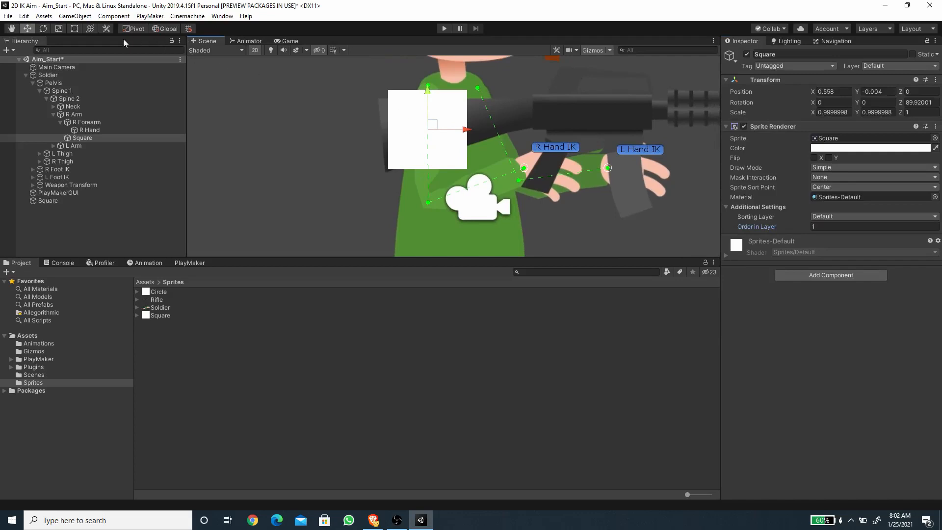
click(74, 29)
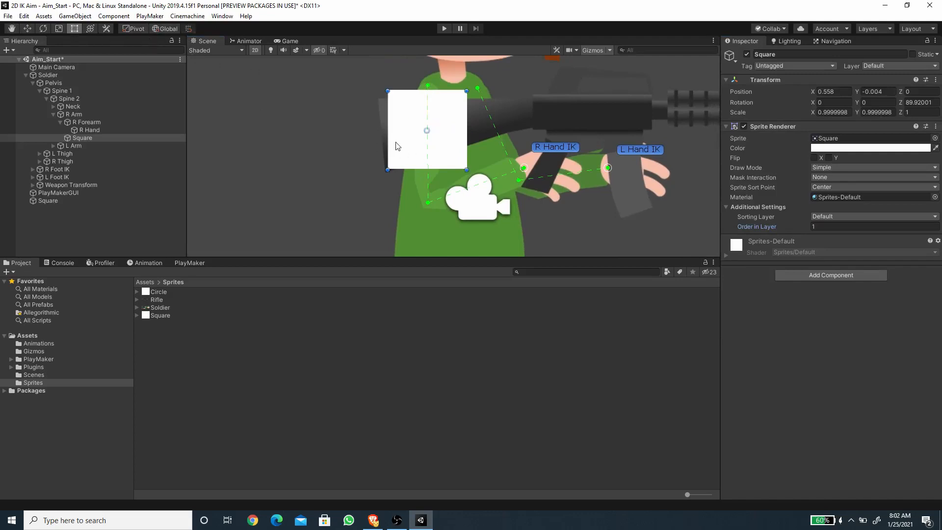
drag(387, 138, 439, 145)
drag(424, 176, 425, 189)
drag(416, 112, 417, 113)
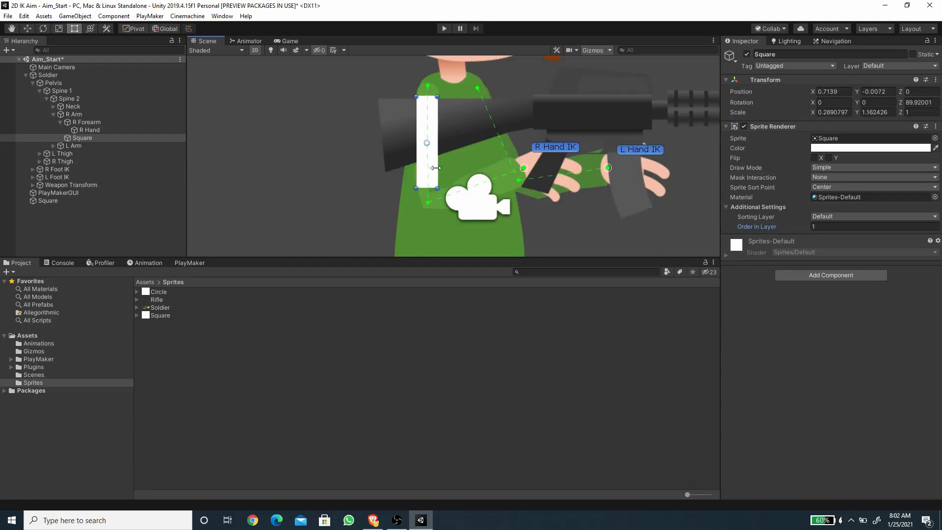
Add the Circle sprite as a child of the upper-arm Square and set its Order in Layer to 1.
drag(156, 299, 87, 142)
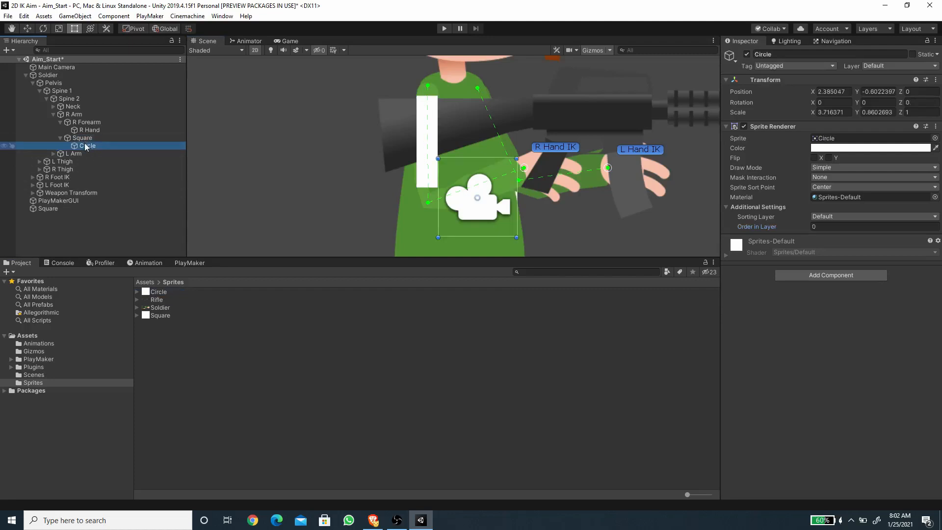
click(826, 228)
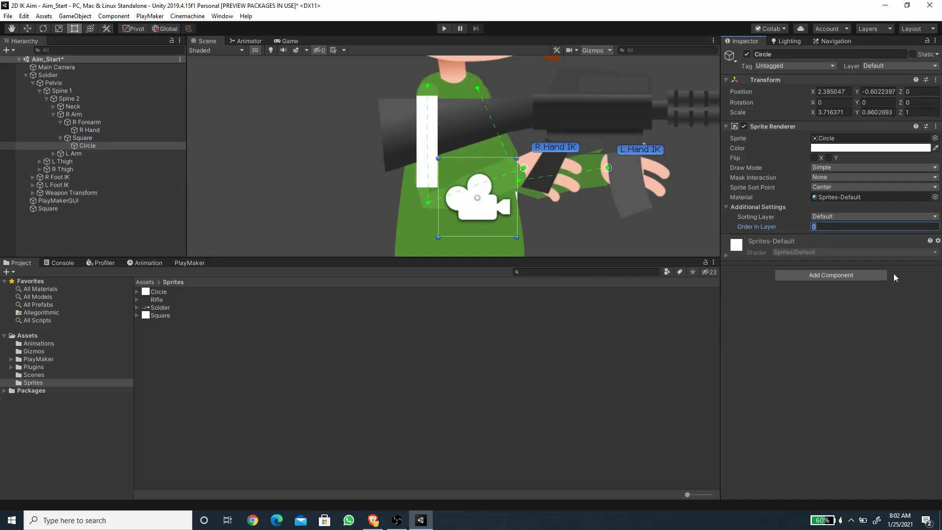
text(1)
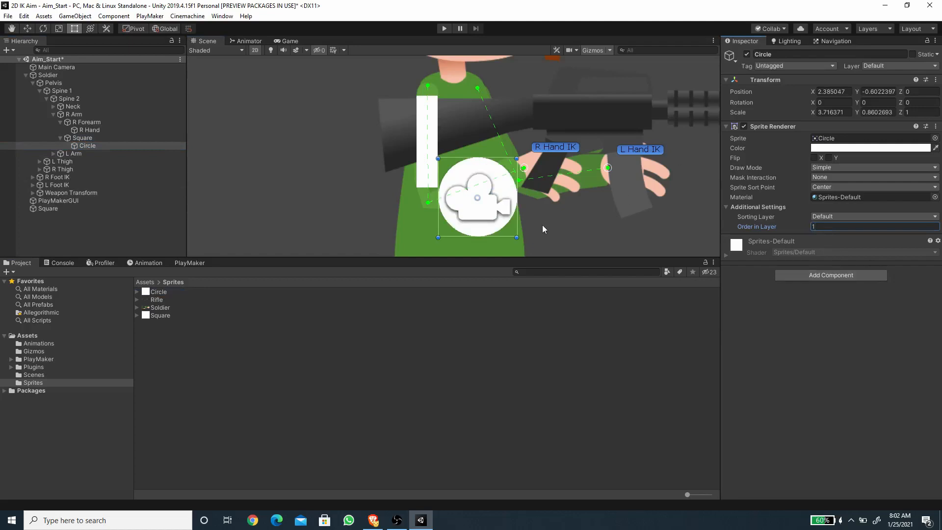
Shrink the Circle to the strip's width at its elbow end and place a duplicate at the shoulder end, about Y 0.54.
drag(518, 239, 493, 221)
drag(498, 215, 436, 192)
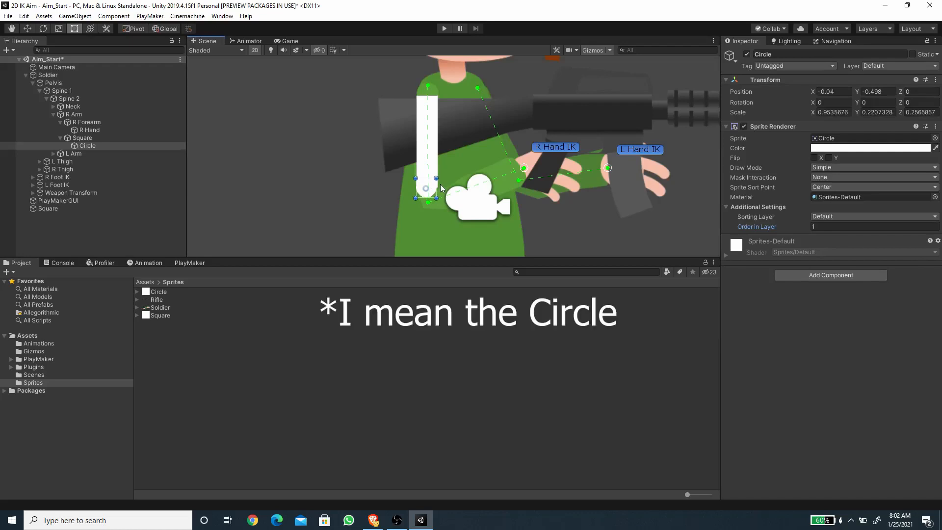
key(ctrl+d)
drag(433, 185, 432, 91)
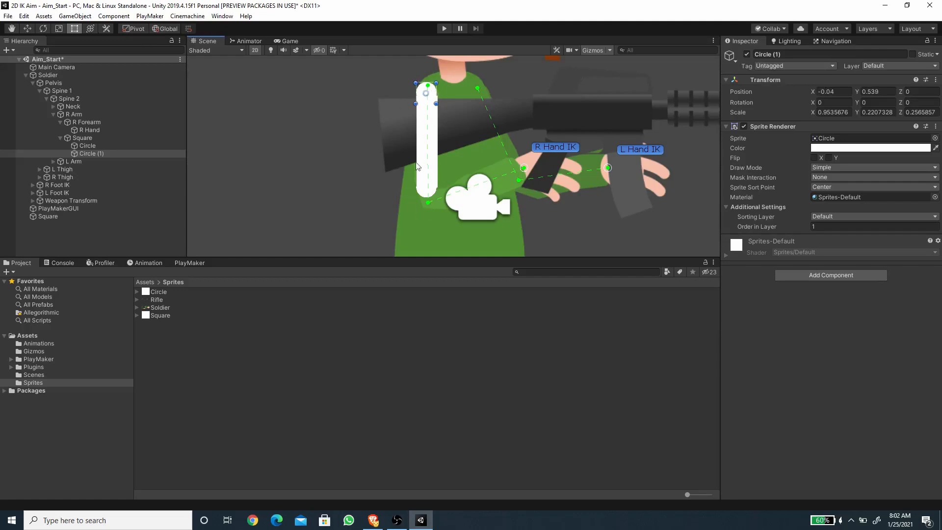
Colour the upper-arm Square and its two circles with the green sampled from the soldier's right sleeve.
shift+click(92, 139)
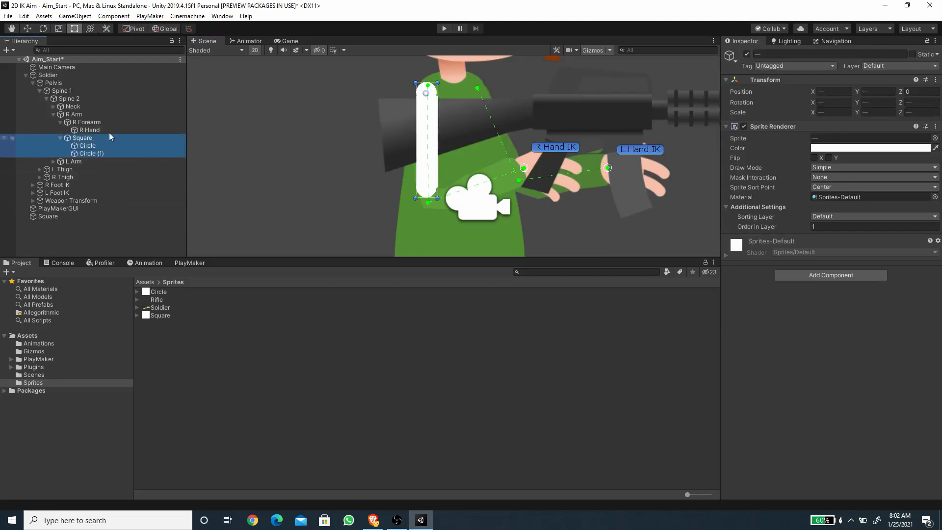
click(936, 148)
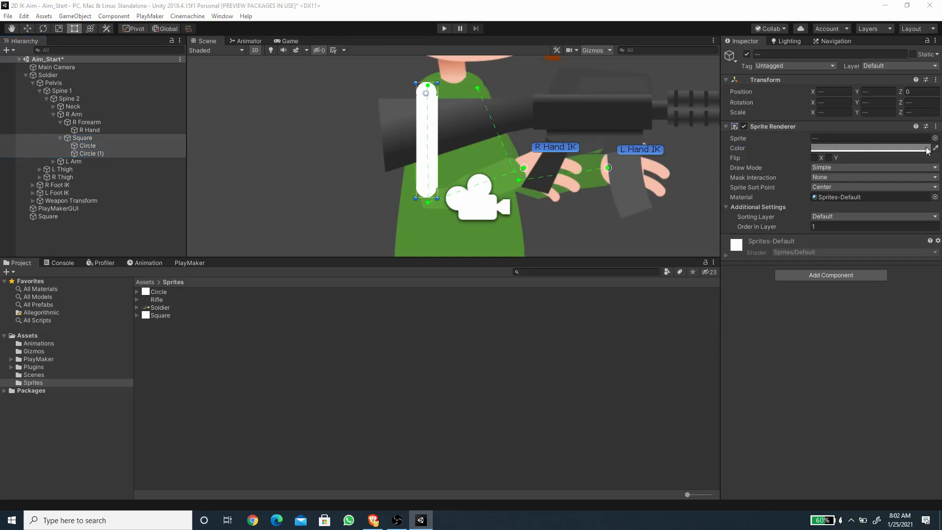
click(499, 169)
click(344, 203)
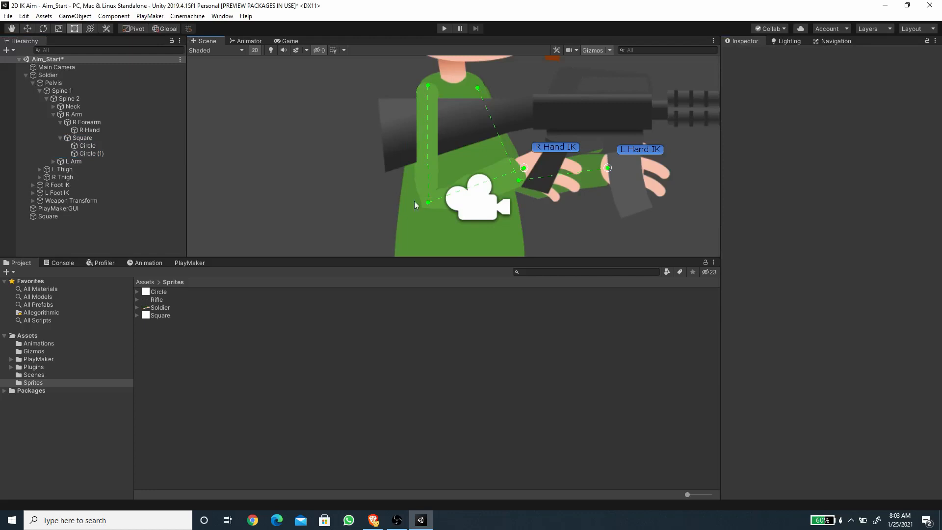
Duplicate the upper-arm Square with its circles, parent the copy to R Forearm and place it along the forearm.
click(79, 138)
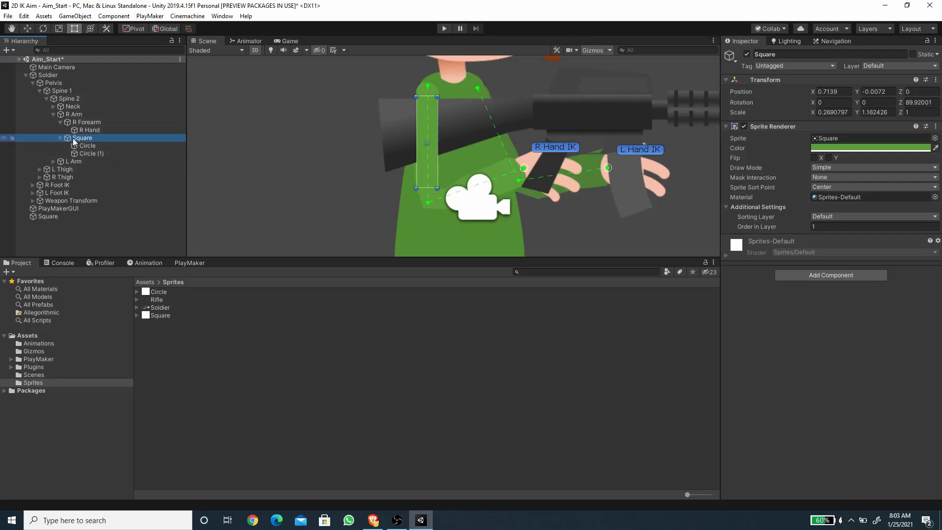
key(ctrl+d)
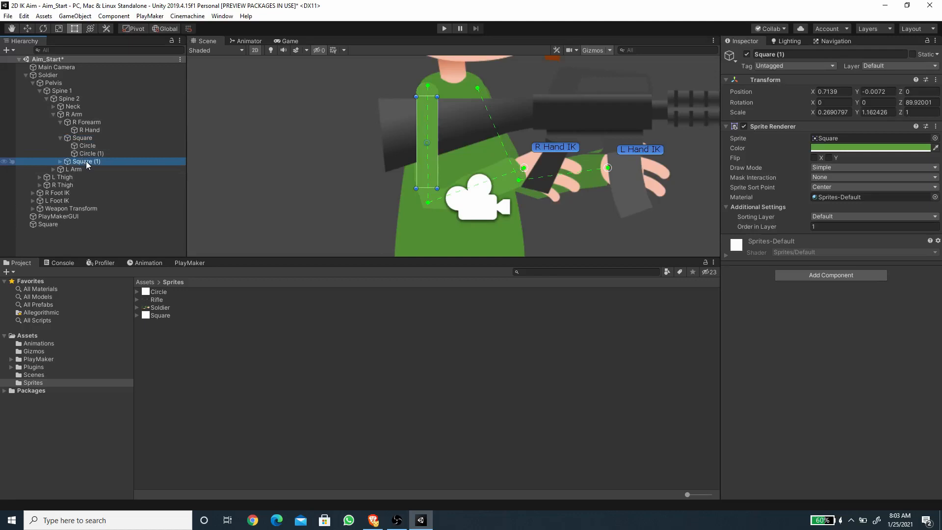
drag(84, 160, 91, 121)
click(60, 145)
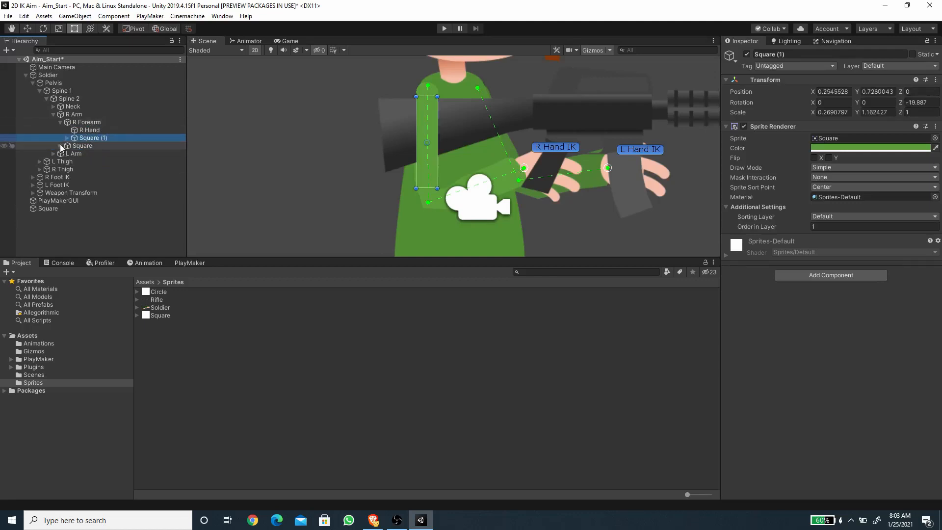
drag(431, 101, 497, 118)
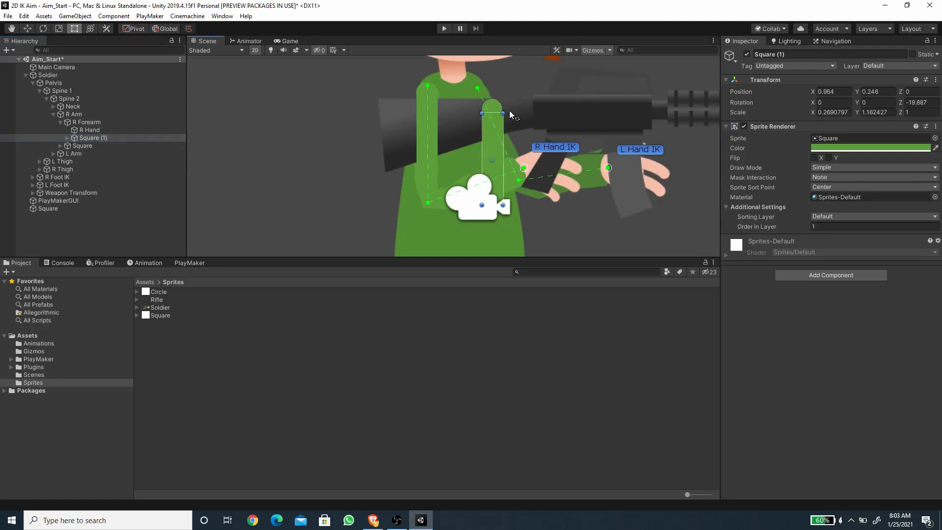
scroll(523, 196, up, 2)
Delete the wrist-end circle of the forearm Square and fit the strip and its elbow circle to the forearm.
click(506, 174)
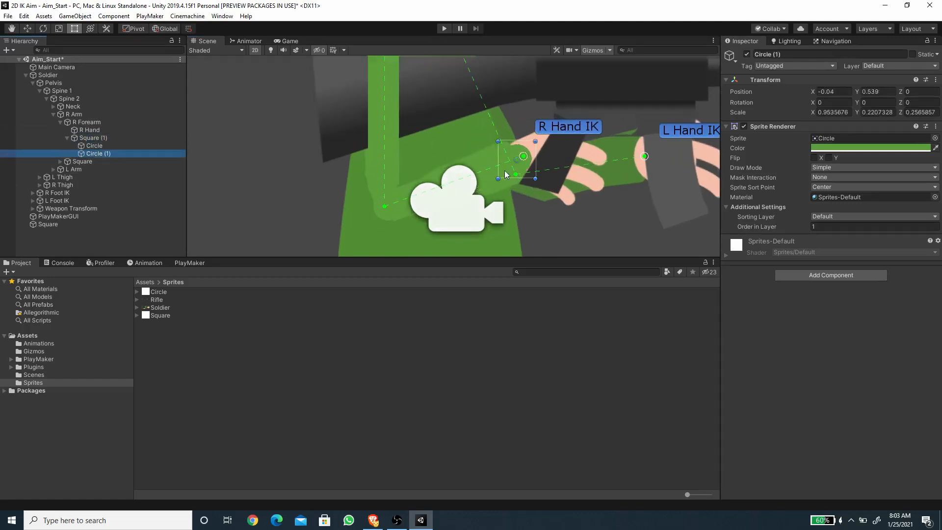
key(Delete)
click(98, 138)
click(442, 147)
click(101, 139)
drag(447, 148, 446, 145)
drag(417, 221, 394, 223)
click(126, 146)
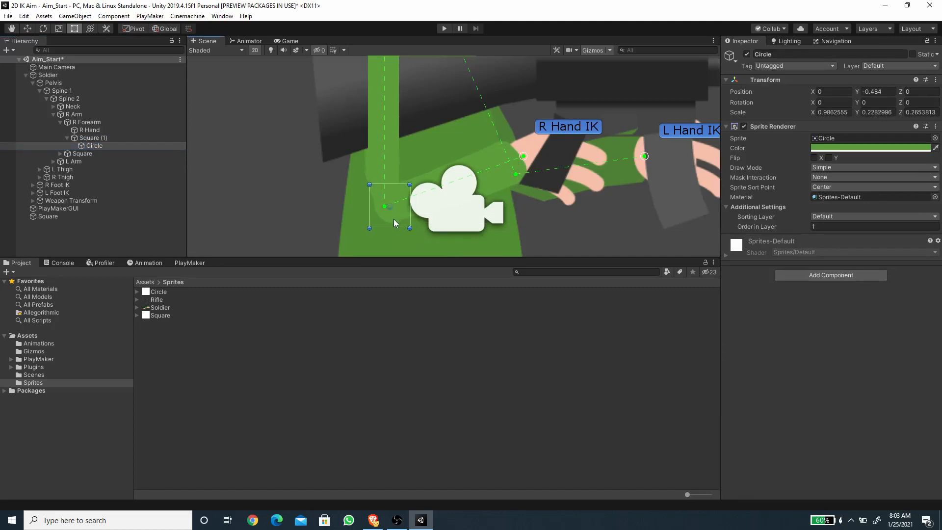
scroll(463, 199, down, 3)
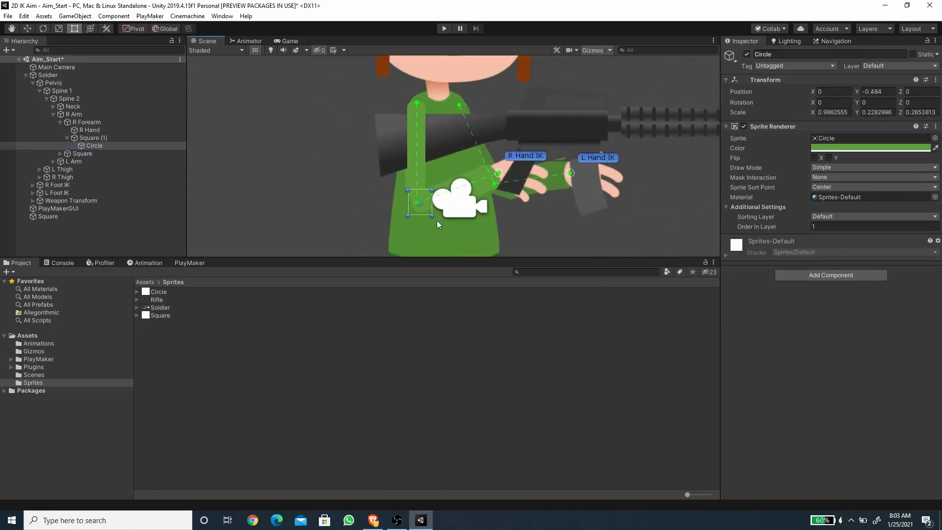
scroll(503, 188, up, 2)
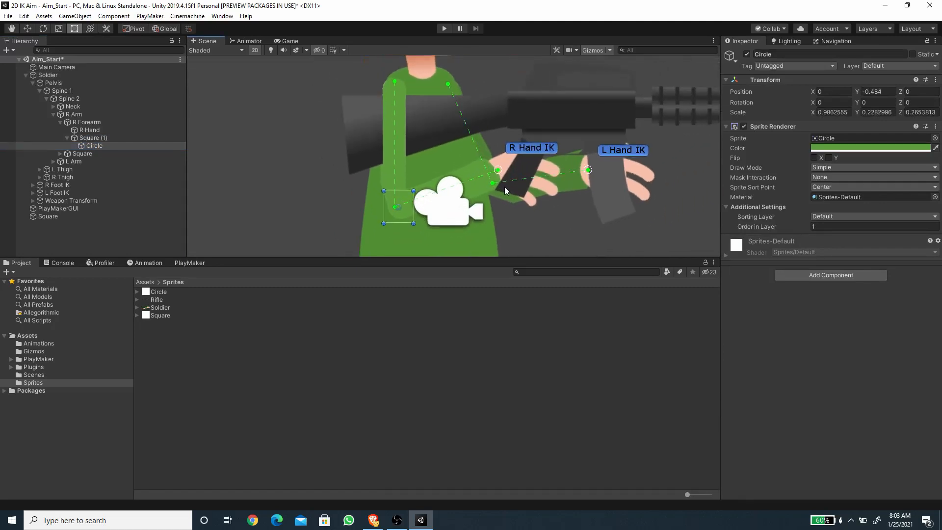
Add a Square sprite as a child of R Hand and set its Order in Layer to 1.
click(67, 138)
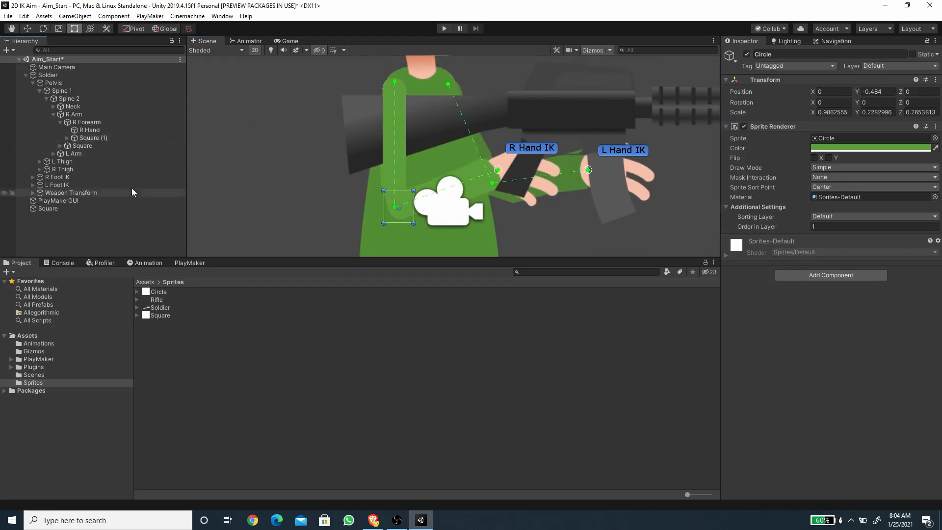
drag(154, 315, 94, 132)
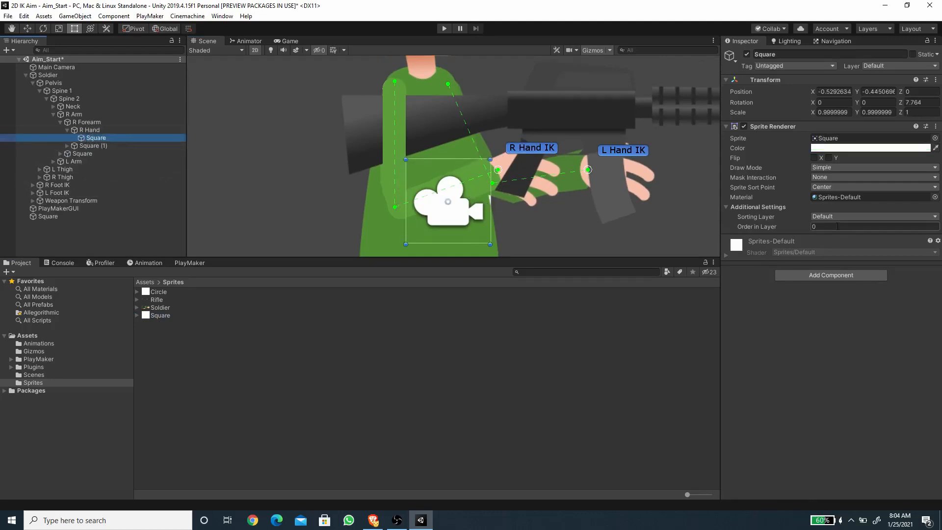
click(828, 226)
text(1)
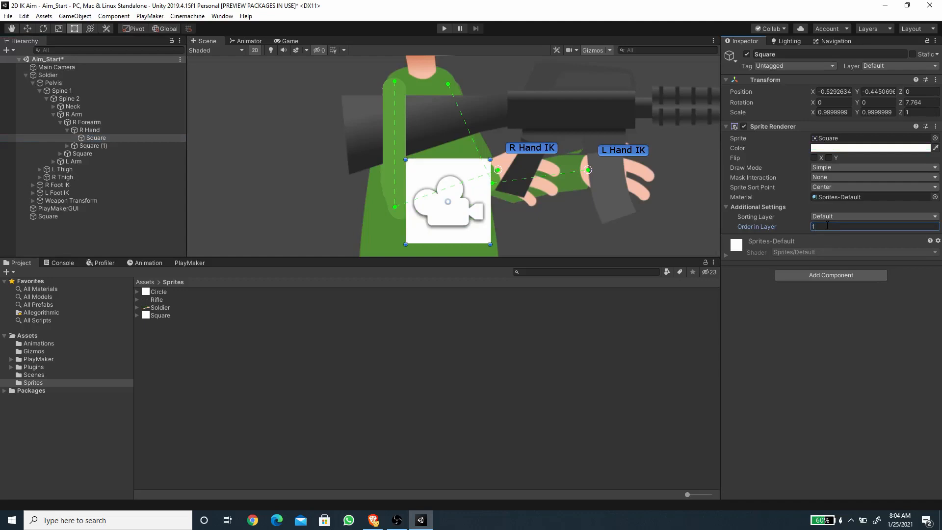
Fit the hand Square over the right palm, scaled to about 0.34 by 0.52 and rotated to about Z -19.
drag(481, 189, 563, 165)
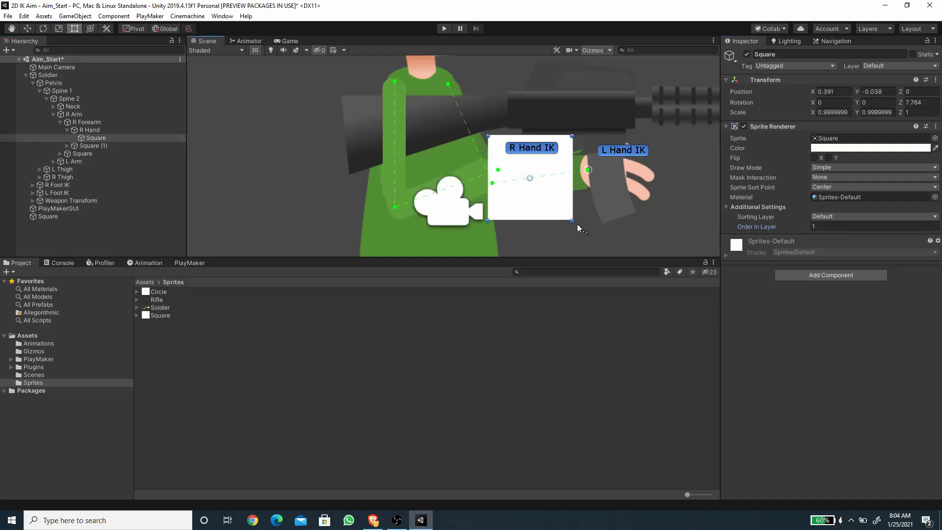
drag(571, 220, 525, 188)
click(529, 179)
drag(499, 156, 505, 150)
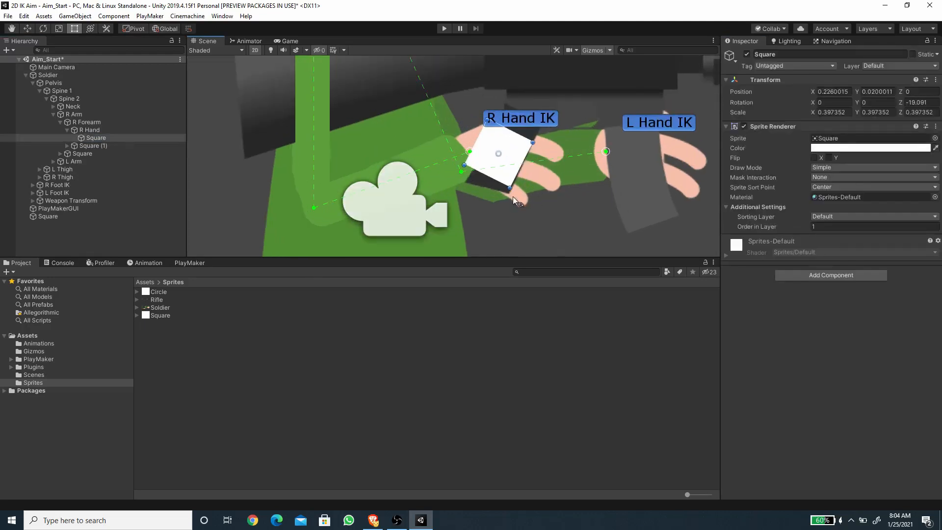
drag(476, 142, 489, 187)
drag(501, 180, 502, 180)
drag(518, 129, 483, 147)
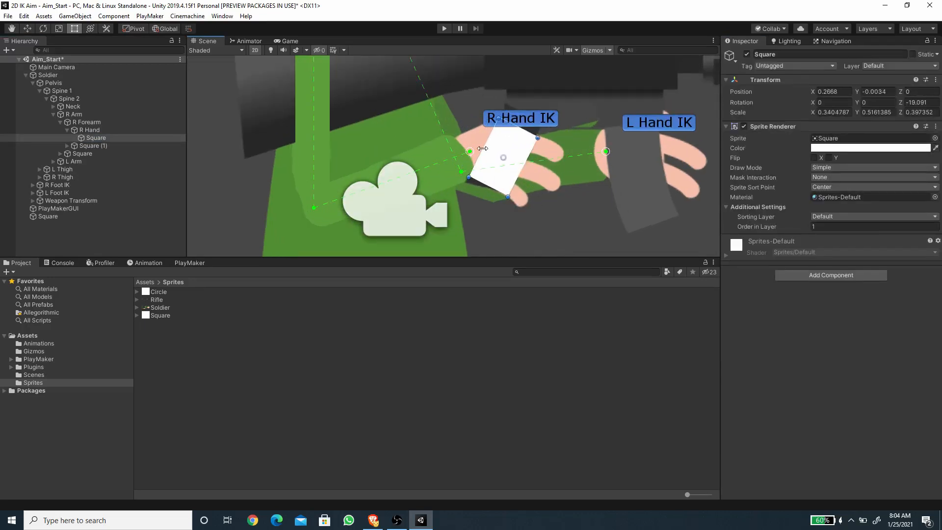
Colour the hand Square with the skin tone sampled from the soldier's right hand.
click(937, 148)
click(471, 137)
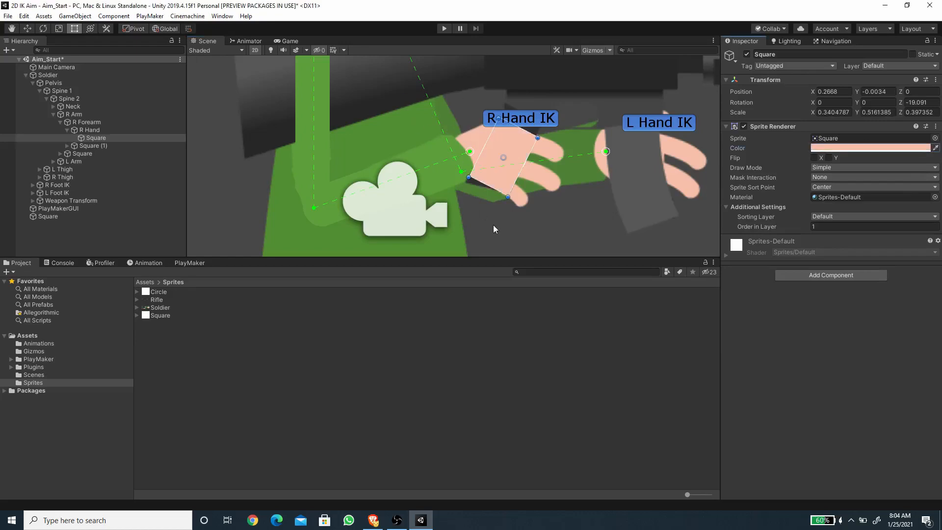
click(522, 228)
scroll(540, 219, down, 5)
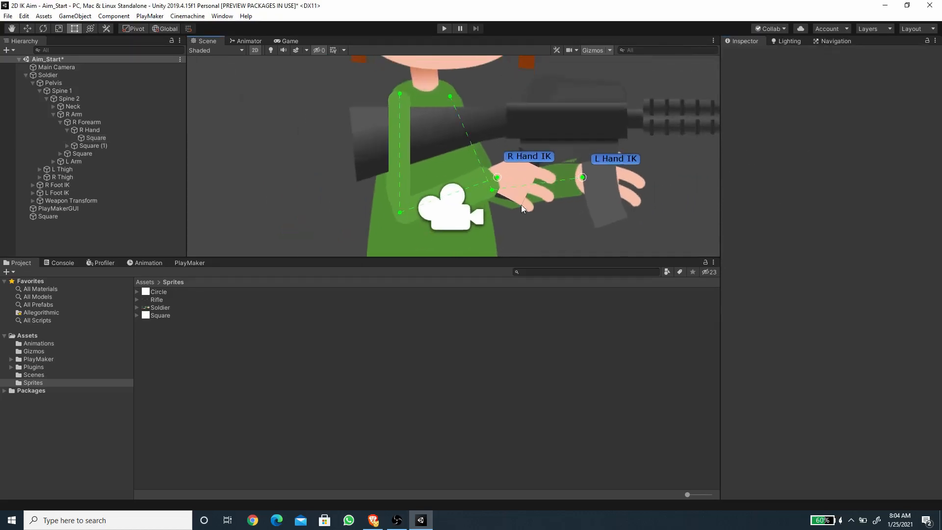
scroll(521, 204, down, 3)
middle_drag(565, 214, 530, 204)
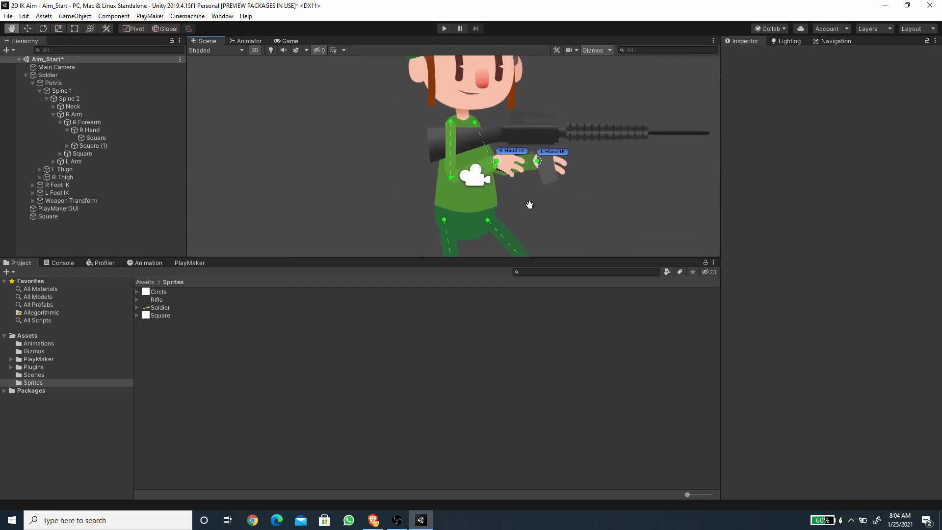
Try rotating Weapon Transform about Z to test the arm rig, and undo the rotation.
scroll(540, 198, down, 6)
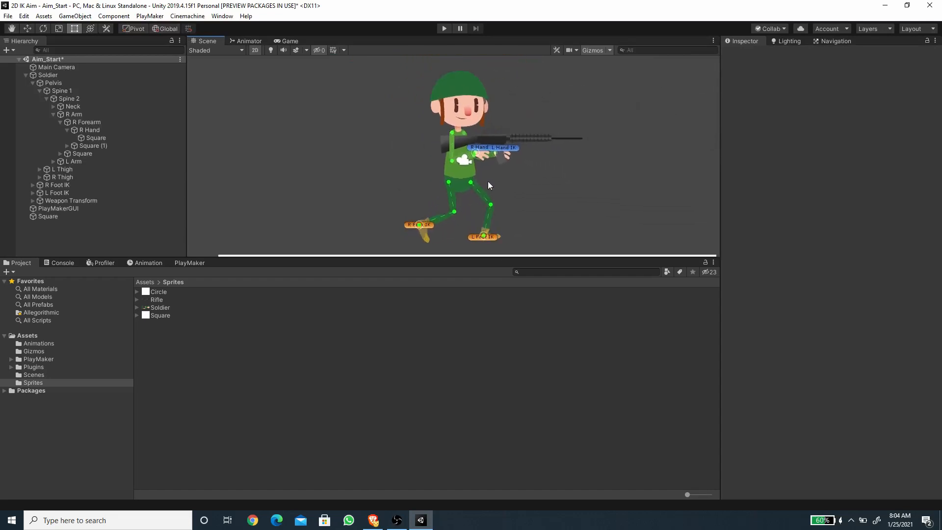
scroll(488, 181, up, 1)
click(33, 83)
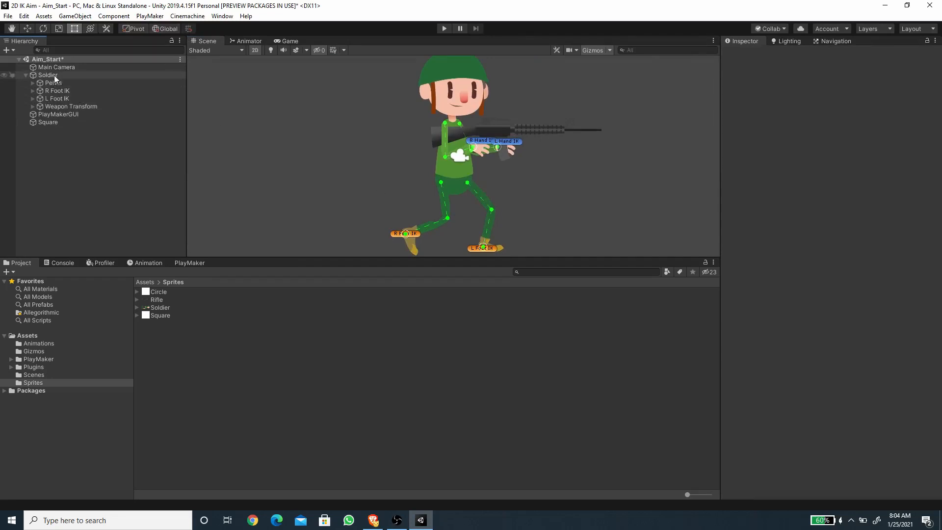
click(92, 107)
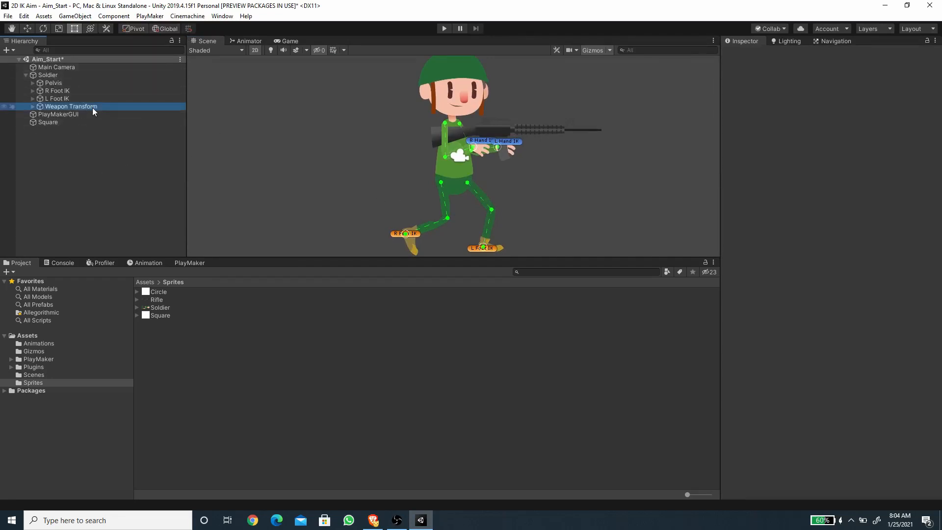
drag(902, 102, 836, 173)
key(ctrl+z)
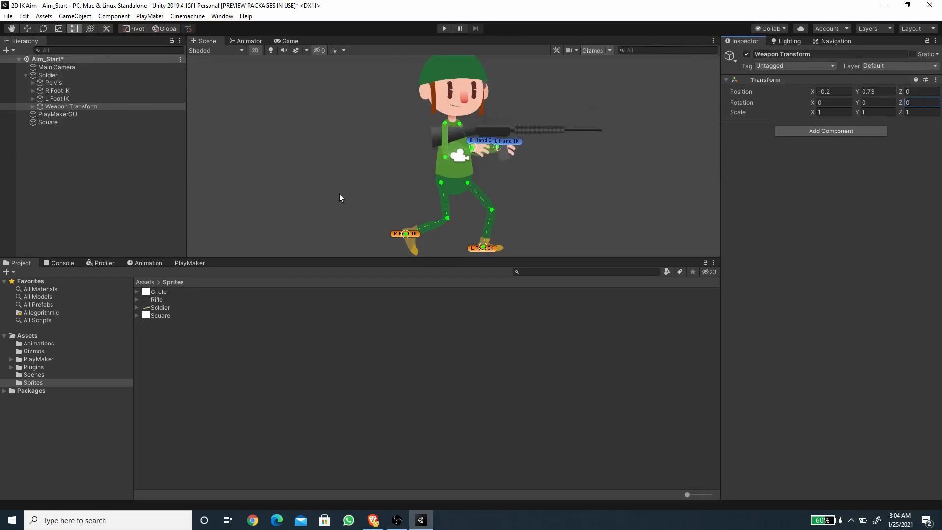
Turn off the preview of the Walk animation on the soldier.
scroll(492, 191, down, 3)
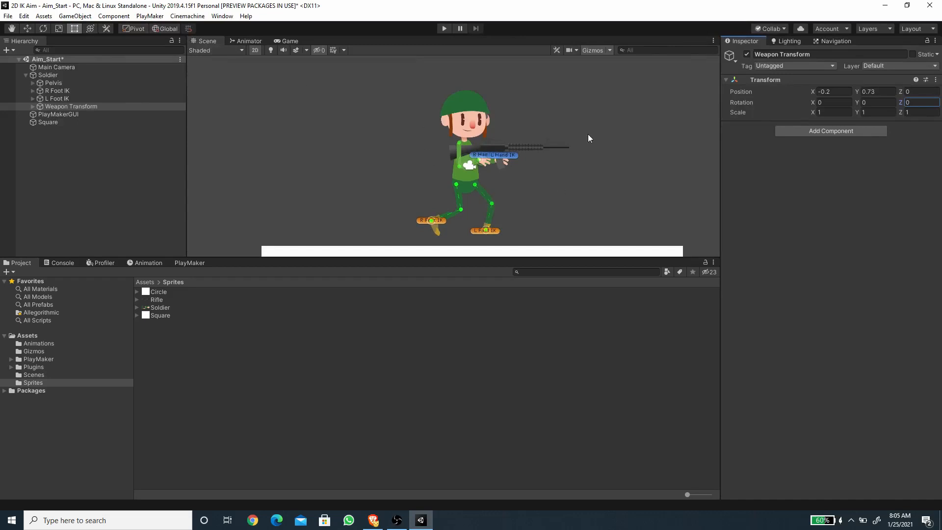
click(146, 264)
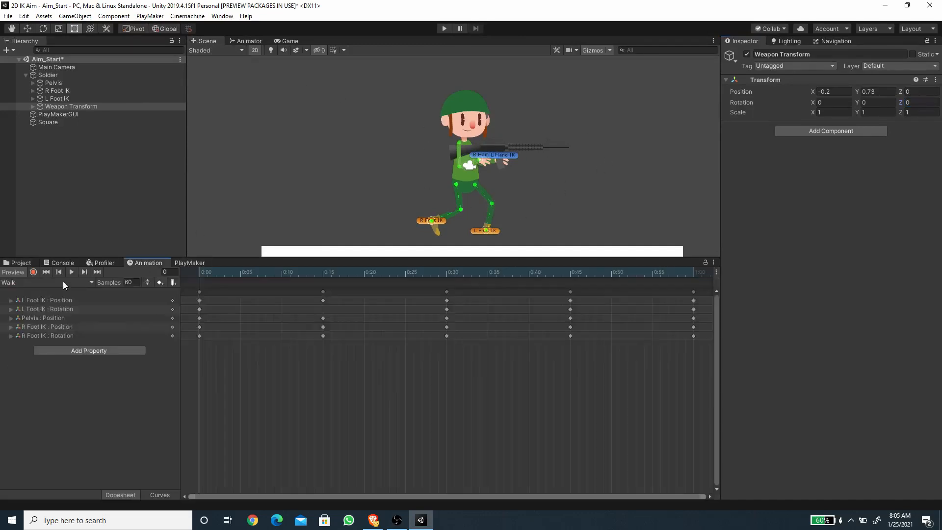
click(17, 272)
Add a PlayMaker FSM to Weapon Transform and name it Aim.
click(200, 263)
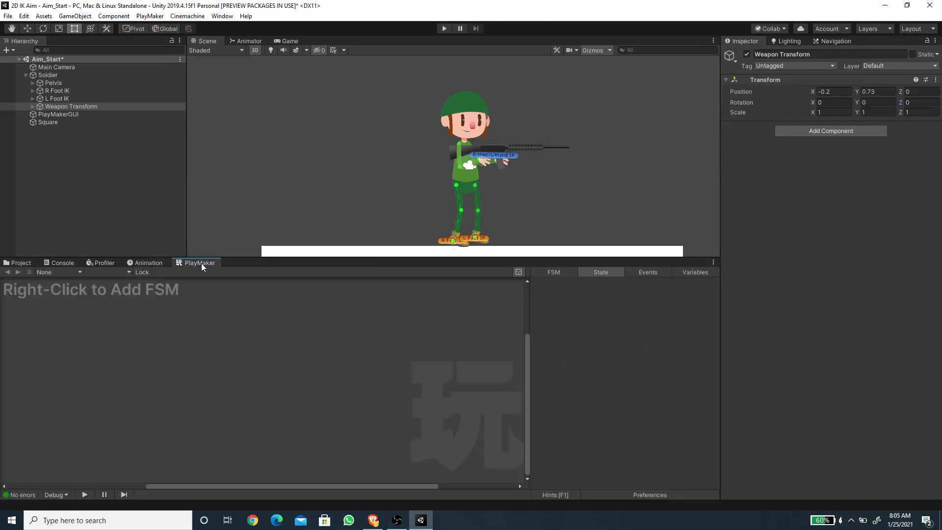
right_click(246, 325)
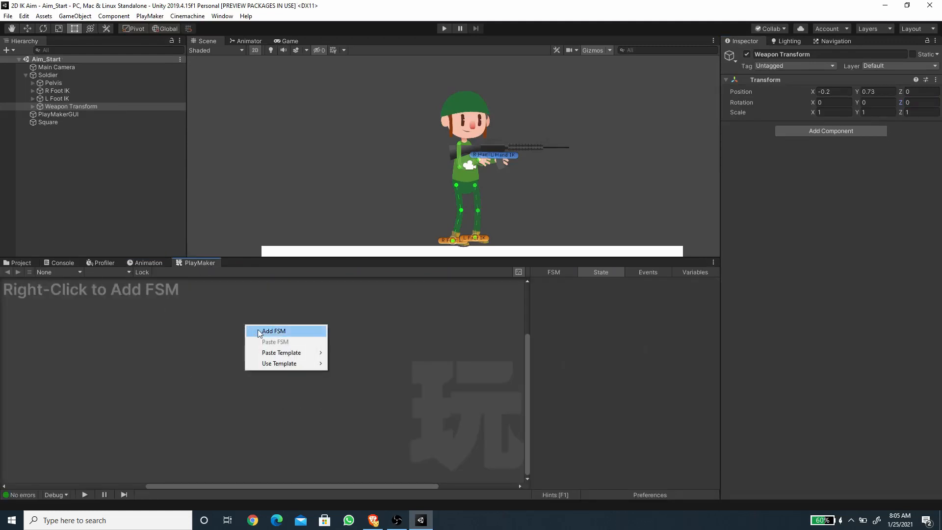
click(260, 331)
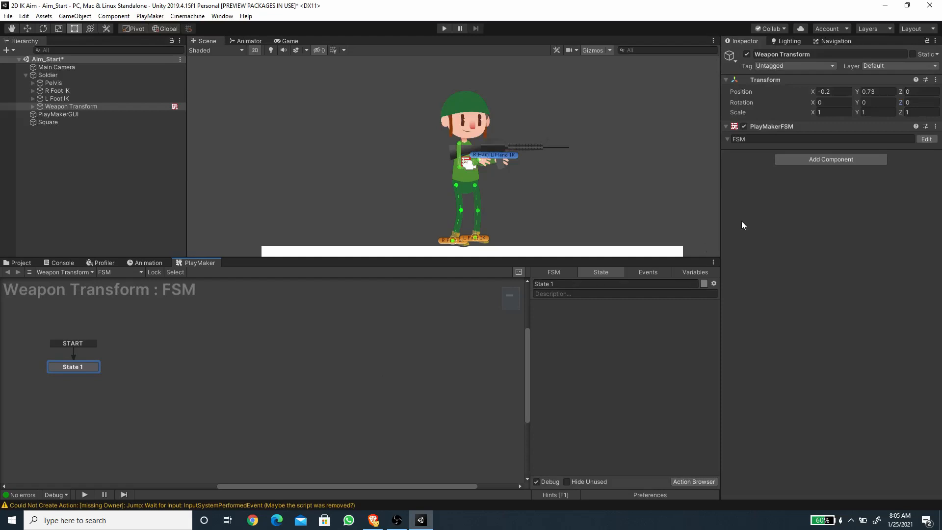
click(763, 139)
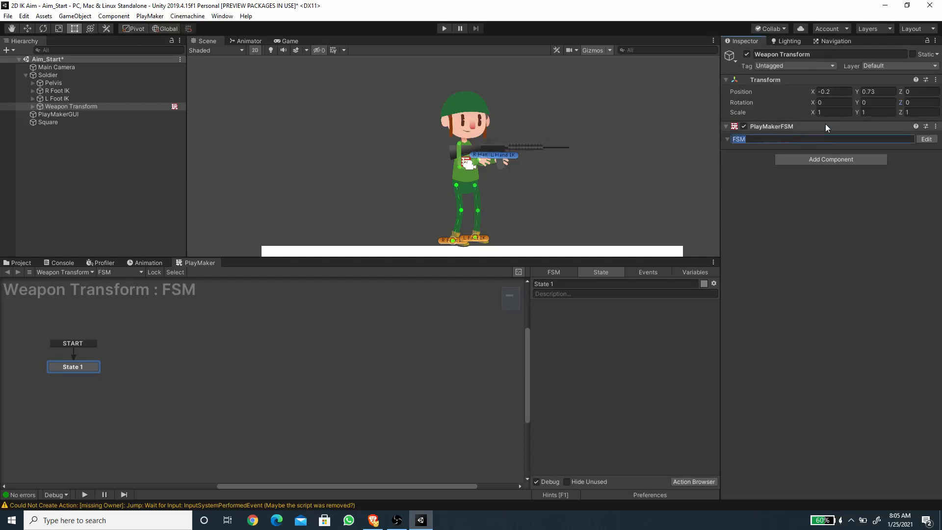
text(Aim)
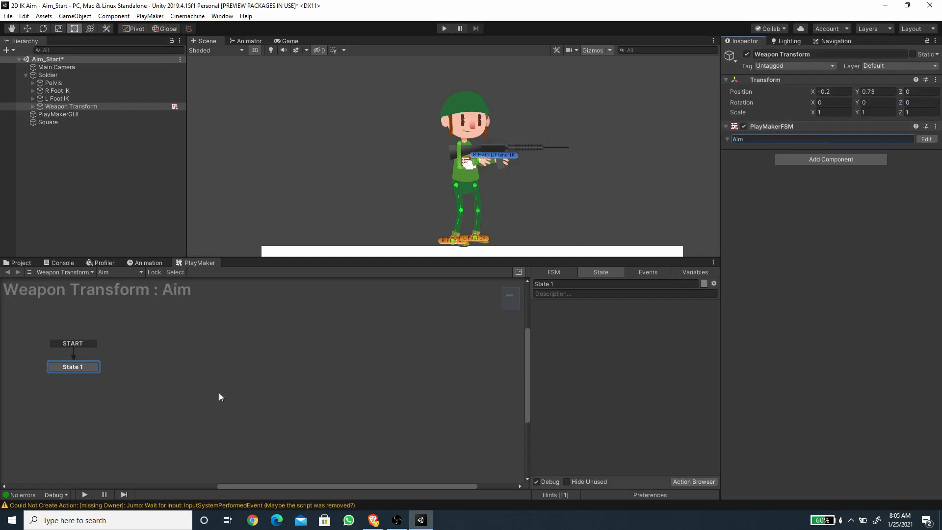
Rename the Aim FSM's starting state to Facing Right.
middle_drag(211, 386, 391, 356)
click(567, 285)
text(Facing)
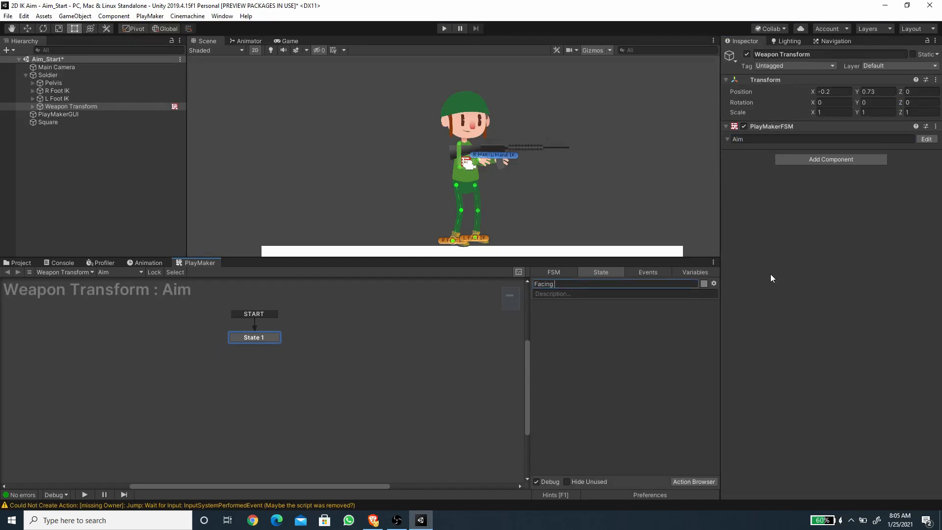
text( Right)
key(Return)
Add a Get Mouse X action to the Facing Right state.
click(694, 482)
text(get m)
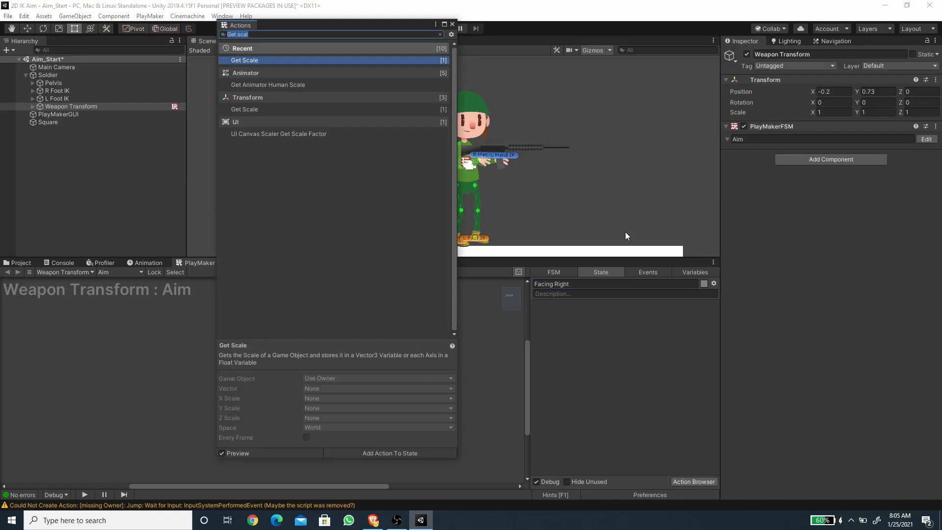
text(ouse)
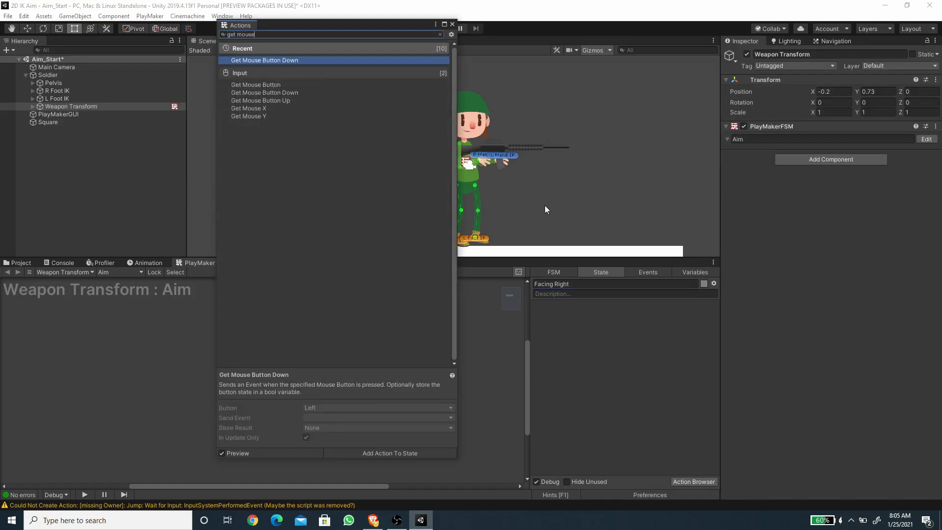
double_click(253, 109)
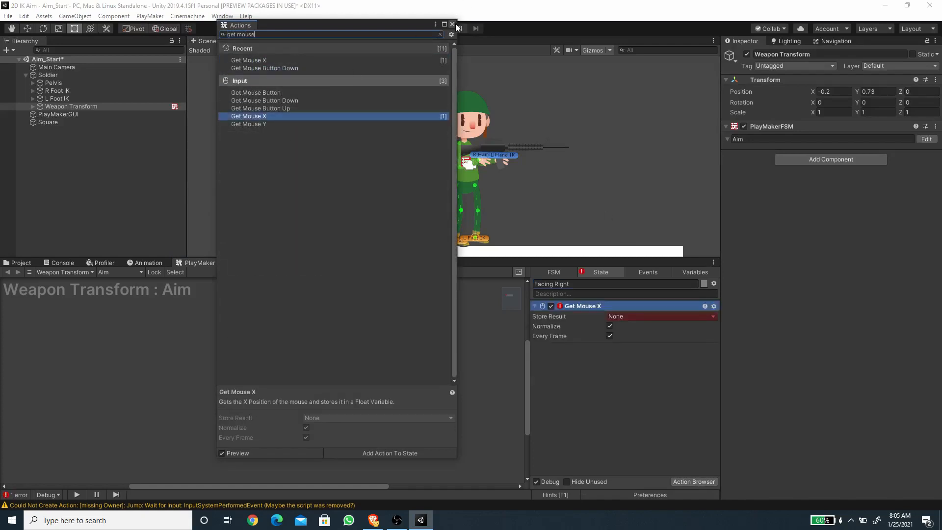
click(453, 24)
Add a Get Mouse Y action to the Facing Right state.
click(607, 403)
click(694, 481)
click(258, 124)
double_click(258, 124)
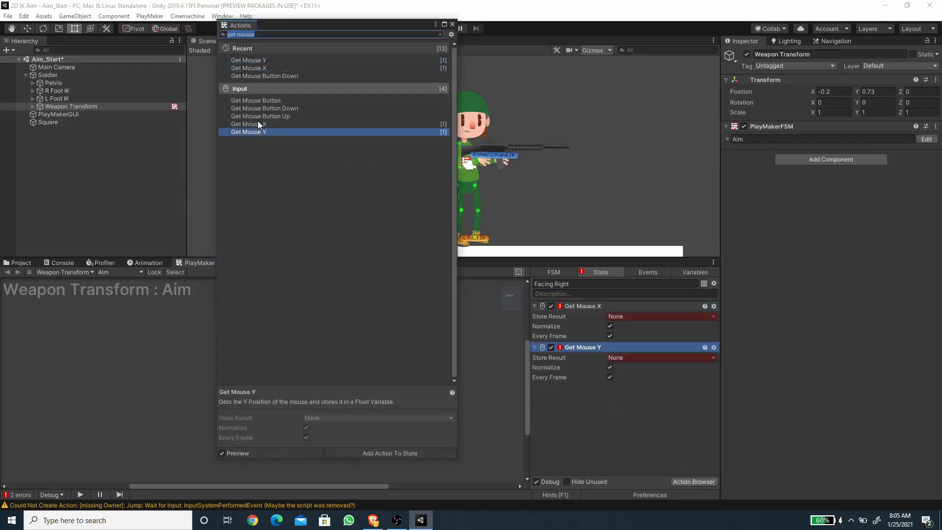
click(452, 24)
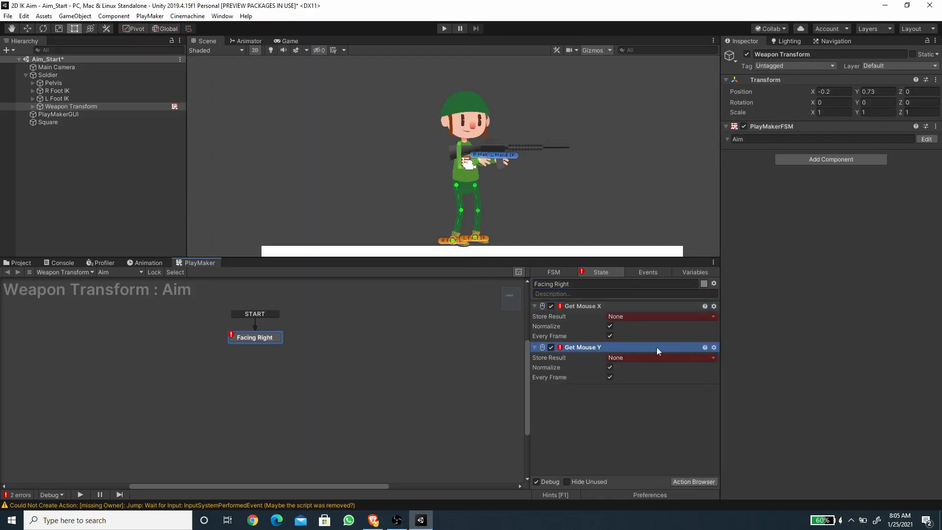
Store the Get Mouse X result in a new variable named Mouse X and turn off Normalize.
click(621, 317)
click(640, 339)
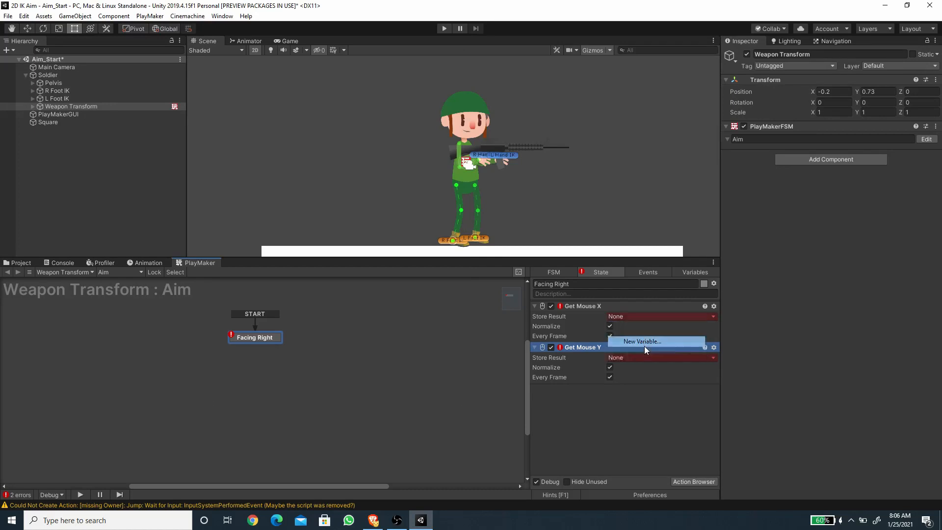
text(Mouse X)
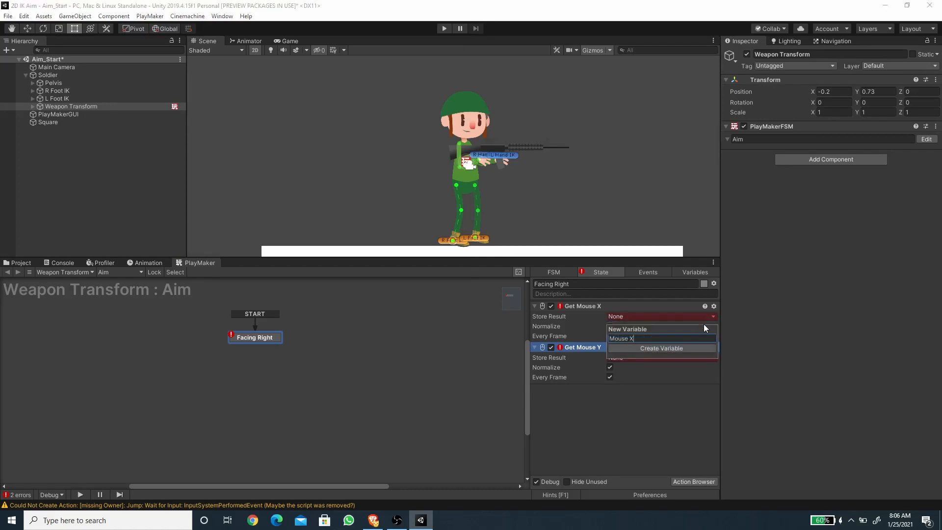
key(Return)
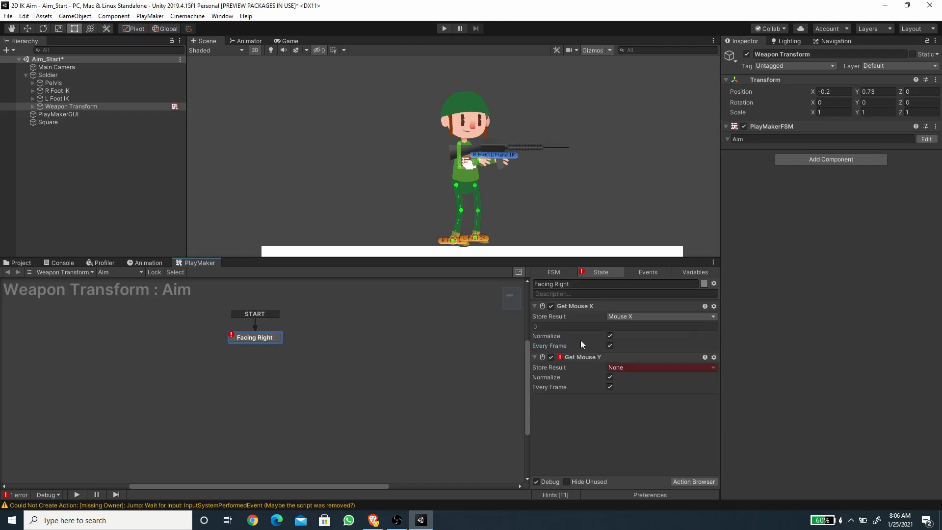
click(610, 337)
Store the Get Mouse Y result in a new variable named Mouse Y and turn off Normalize.
click(631, 368)
click(653, 404)
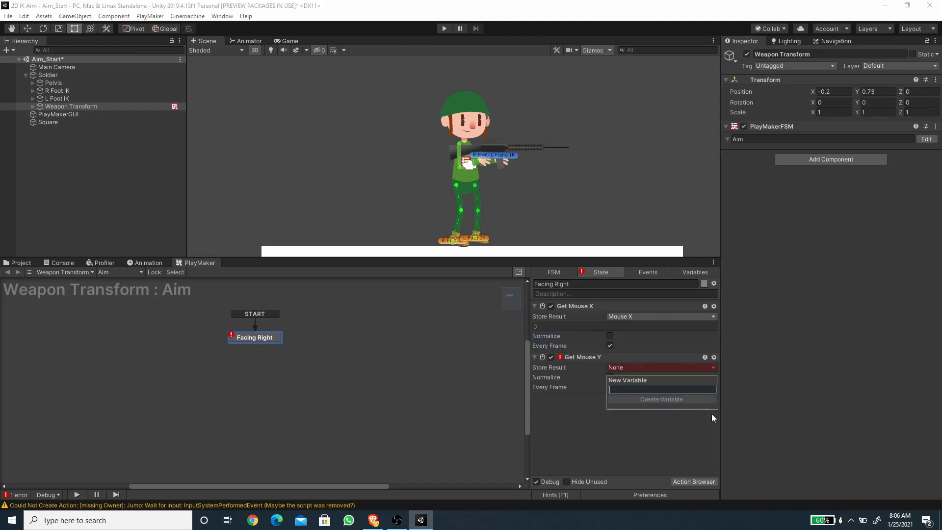
text(Mouse Y)
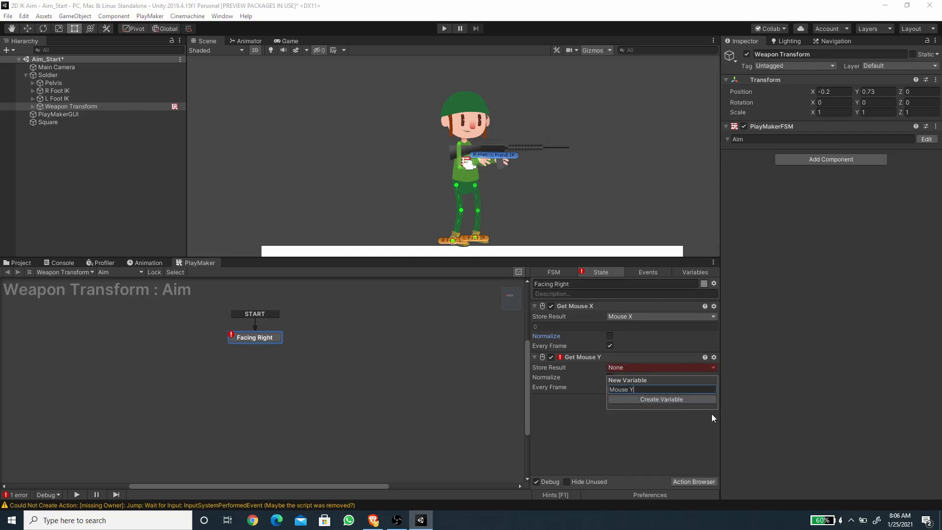
key(Return)
click(610, 386)
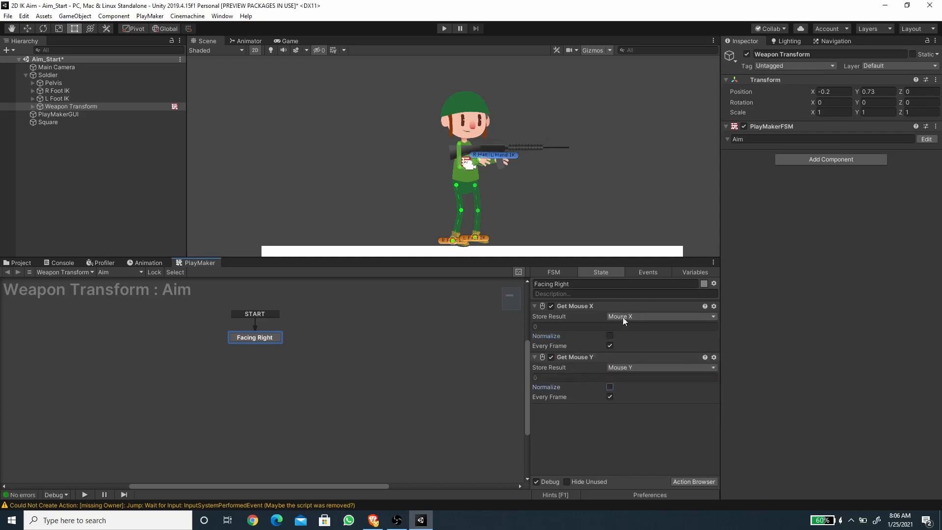
click(535, 305)
click(534, 317)
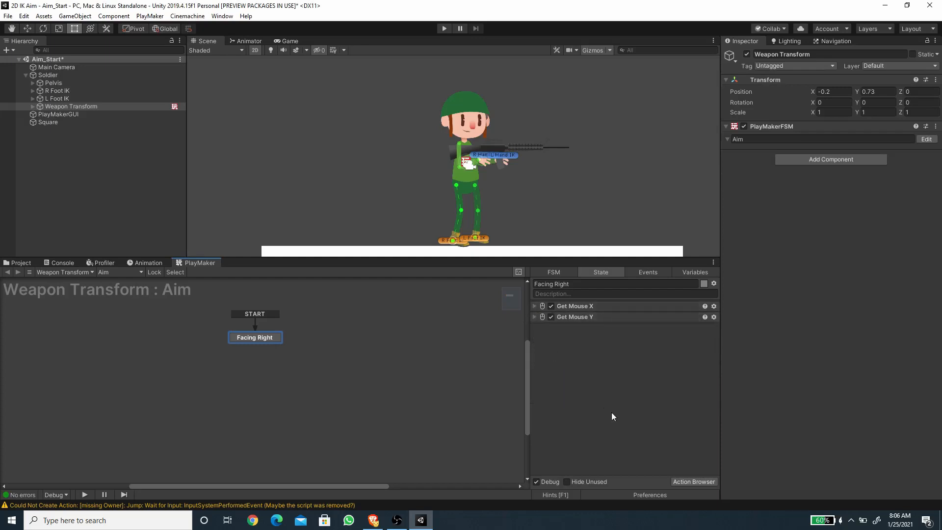
Add a Set Vector3 XYZ action to the Facing Right state.
click(694, 482)
text(Set Vec)
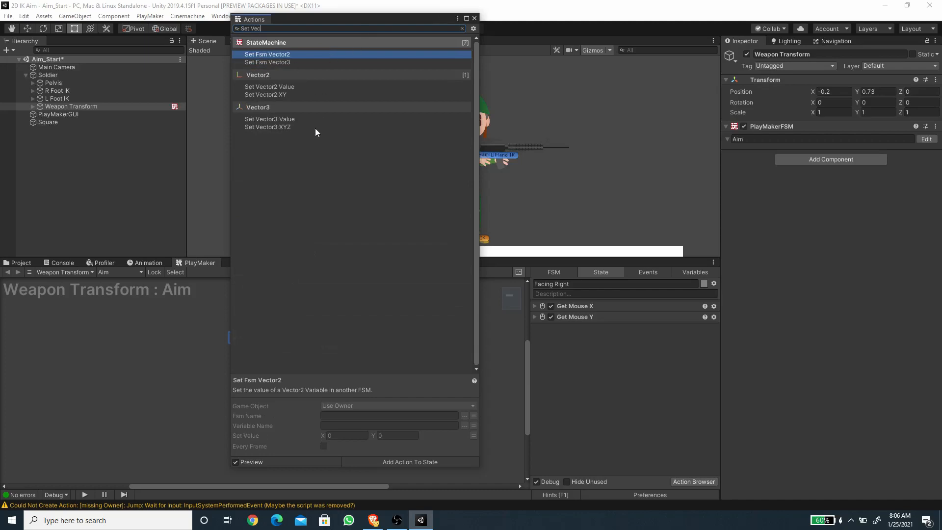
double_click(277, 127)
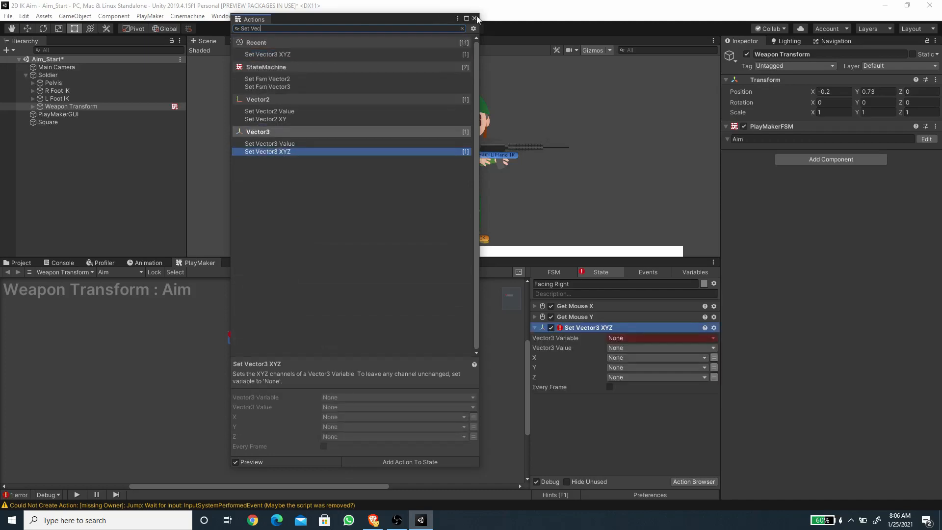
click(474, 19)
Create a new variable named Mouse Screen as the Vector3 Variable of Set Vector3 XYZ.
click(630, 339)
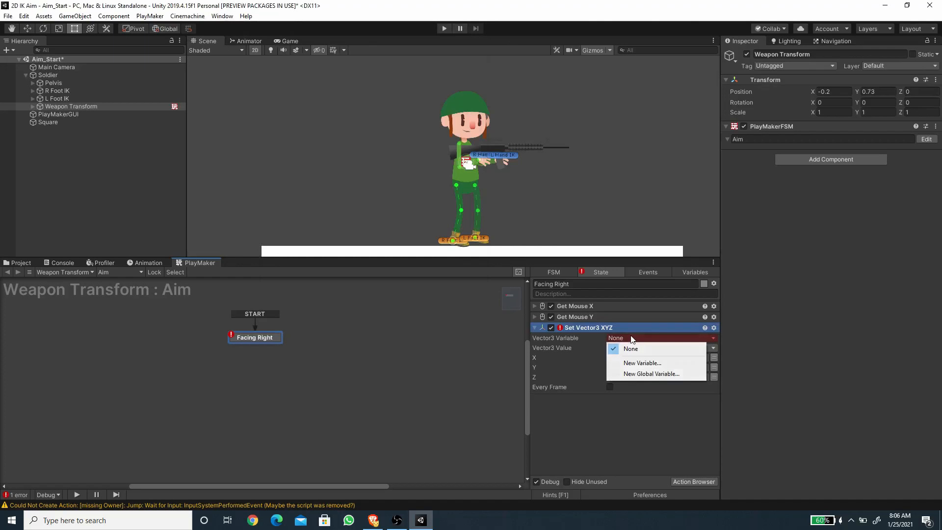
click(643, 365)
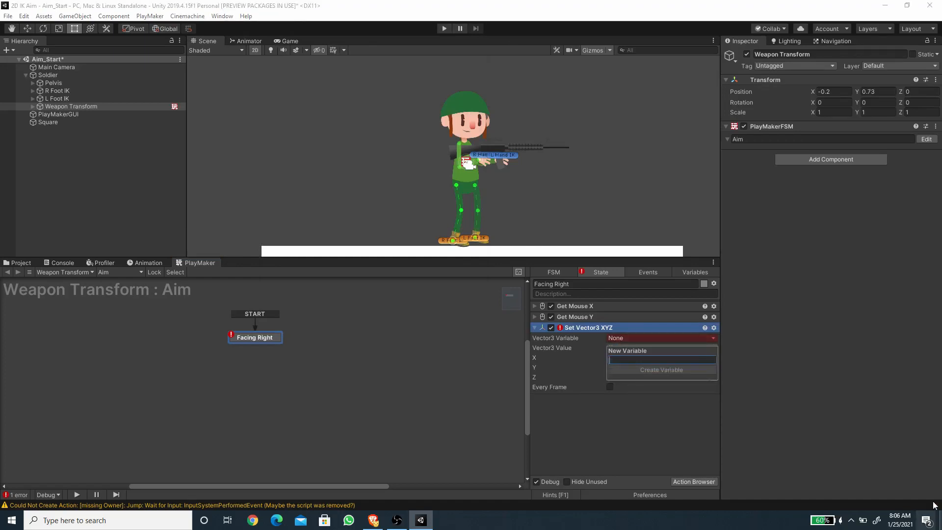
text(Mouse Screen)
key(Return)
In Set Vector3 XYZ, assign Mouse X to X and Mouse Y to Y, and enable Every Frame.
scroll(613, 400, down, 1)
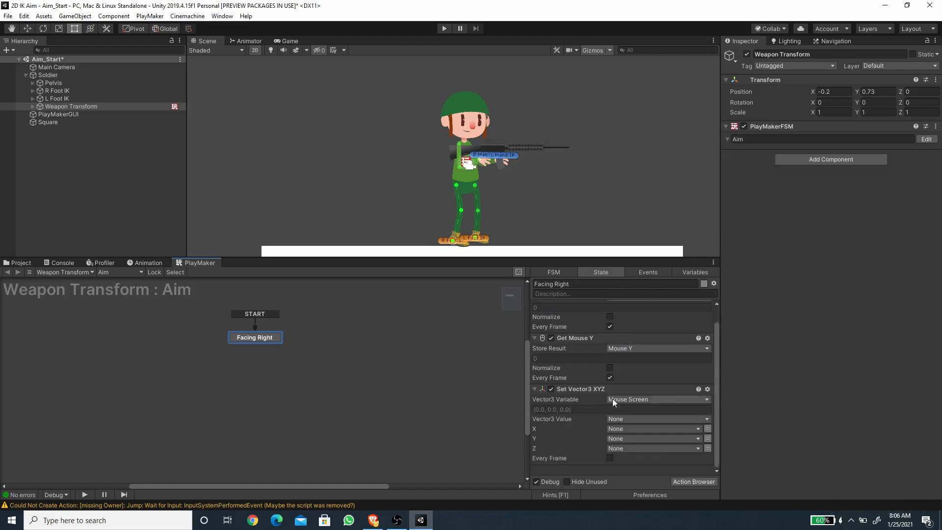
click(620, 428)
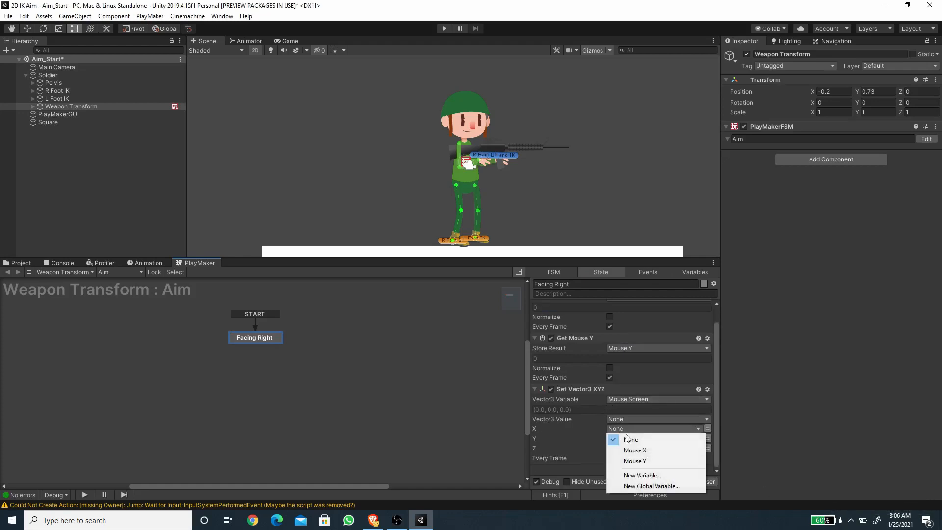
click(628, 450)
click(627, 450)
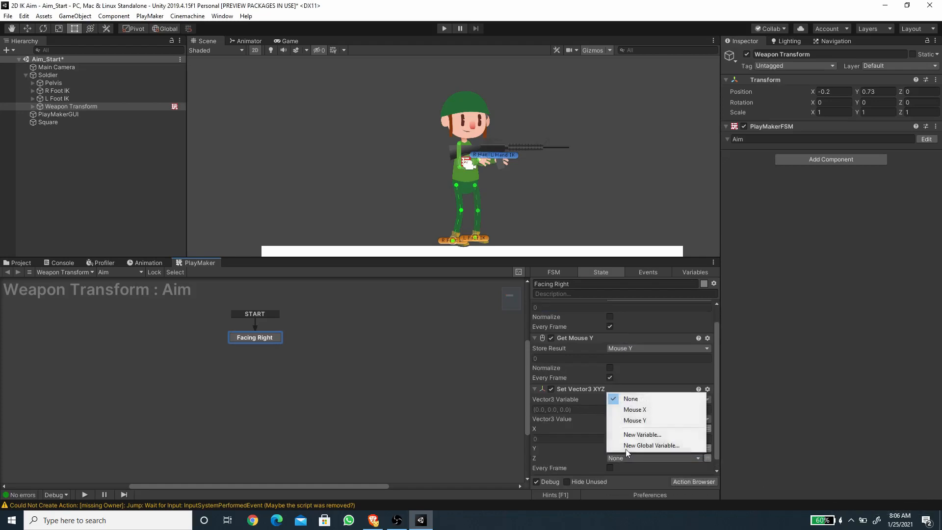
click(644, 420)
scroll(608, 437, down, 1)
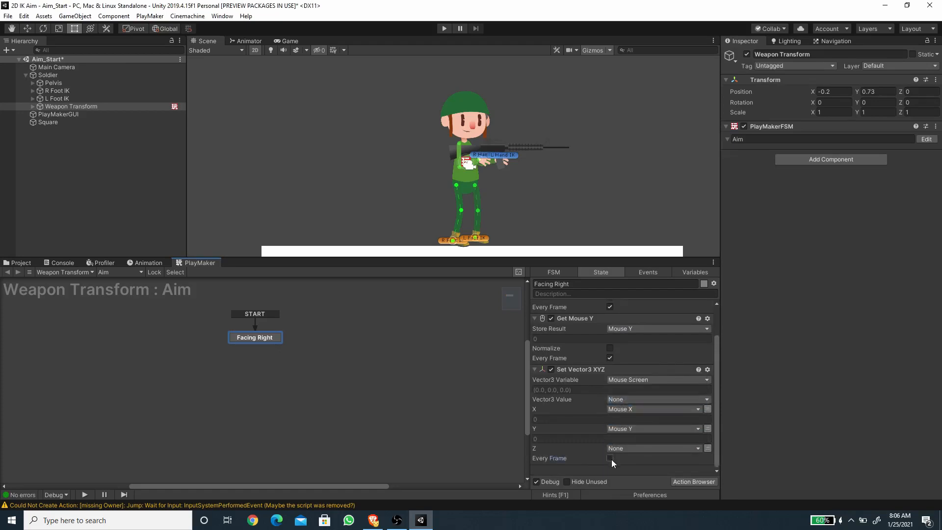
scroll(556, 370, up, 2)
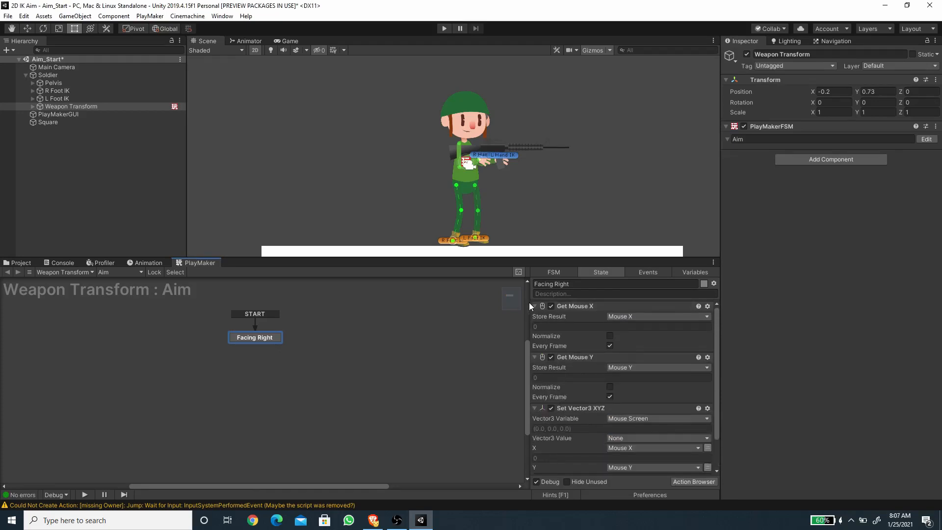
Collapse the Get Mouse X, Get Mouse Y and Set Vector3 XYZ actions in the Facing Right state.
click(535, 305)
click(534, 316)
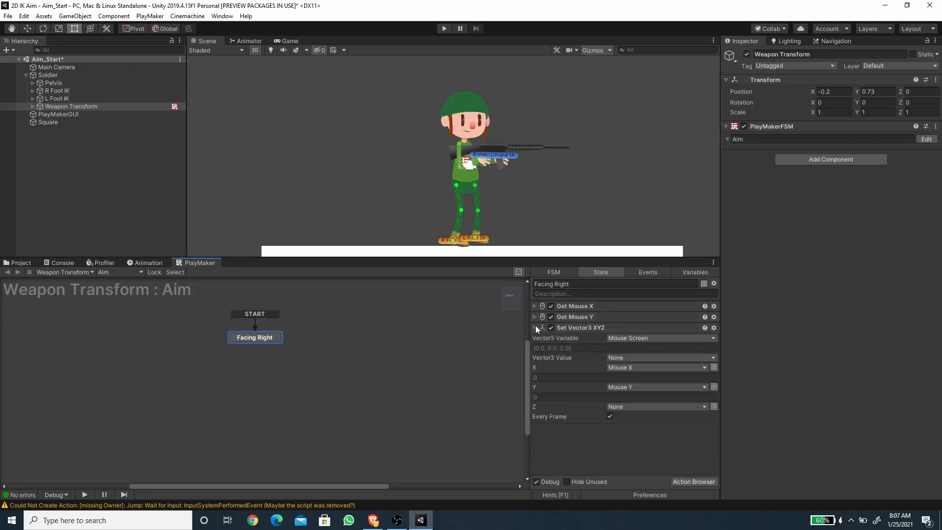
click(535, 328)
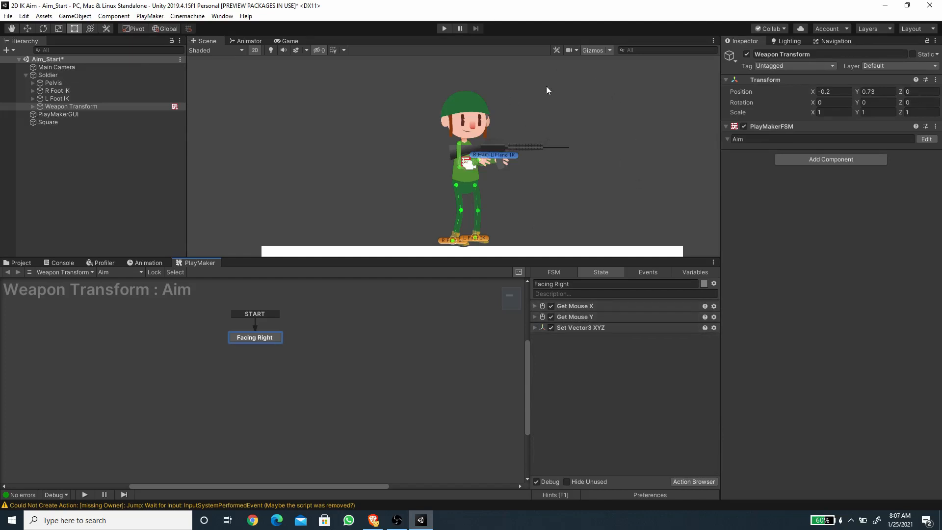
Add a Screen To World Point action to the Facing Right state and set its Screen Vector to Mouse Screen.
click(685, 481)
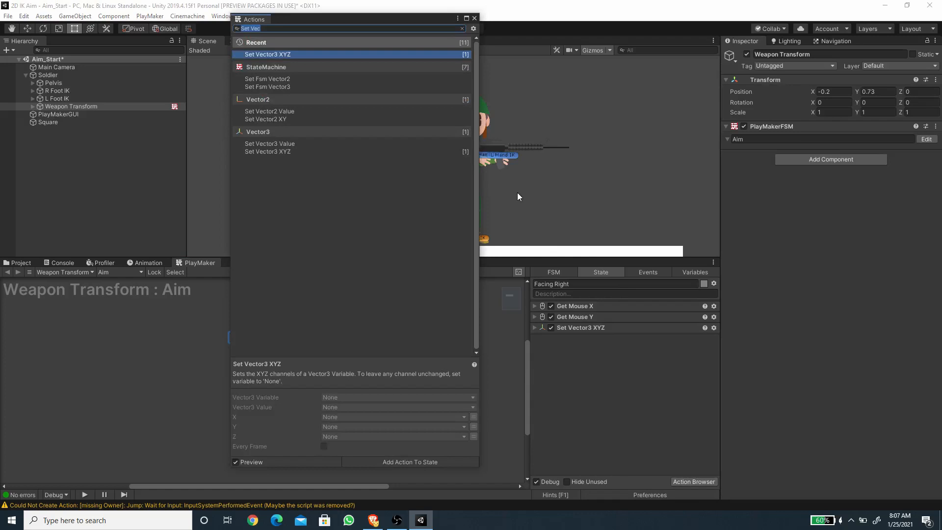
text(Screen)
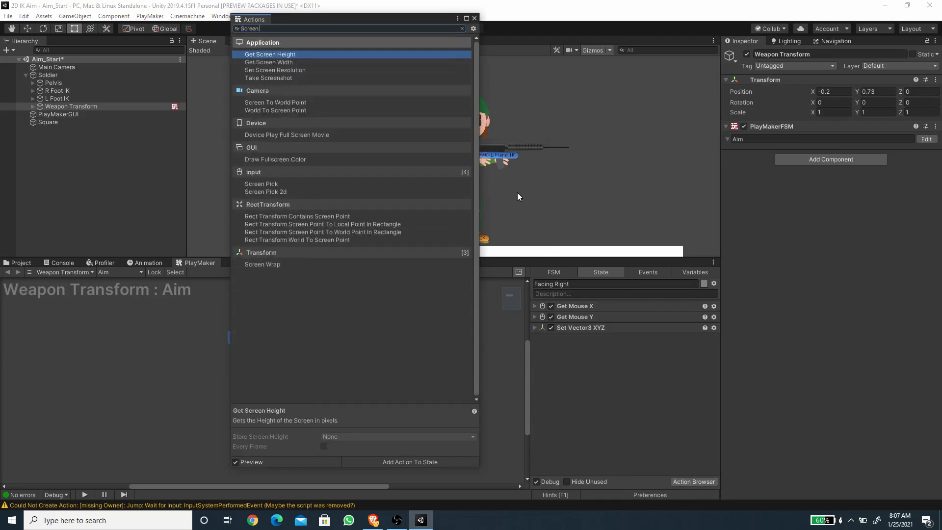
double_click(265, 103)
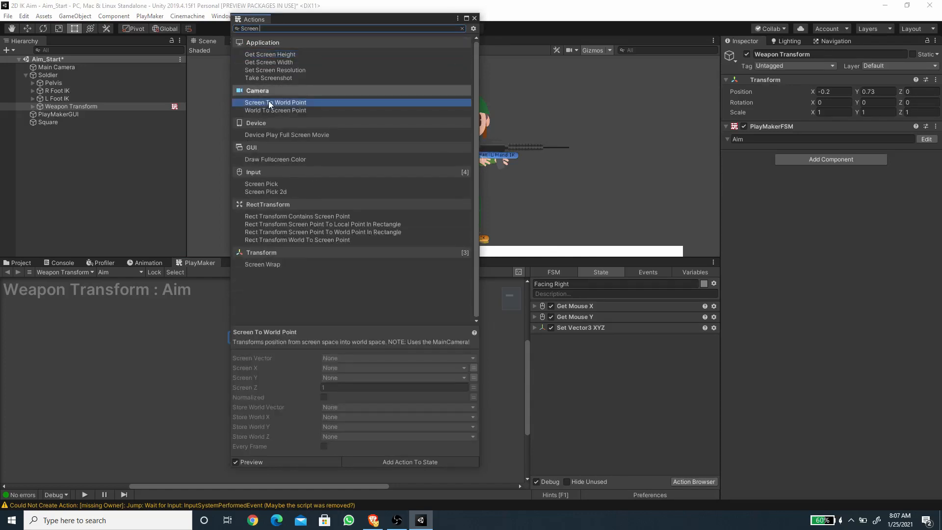
click(474, 18)
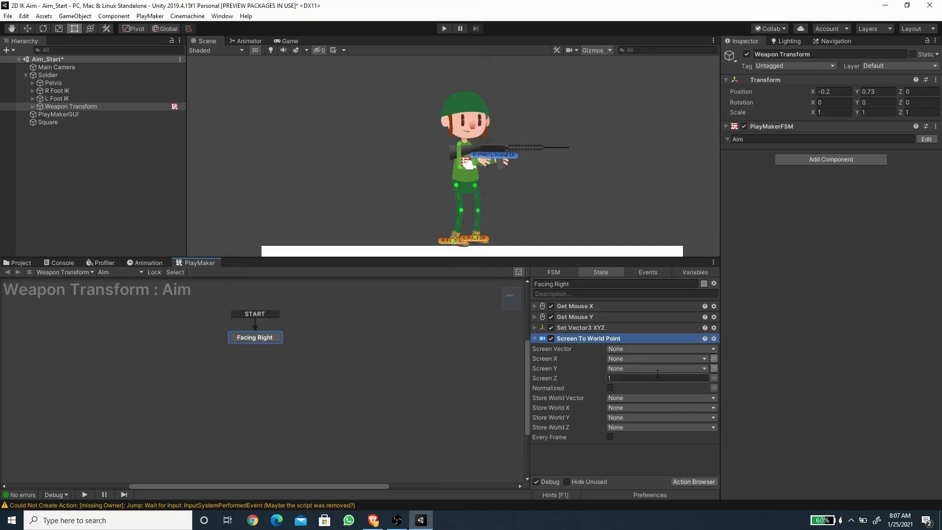
click(623, 347)
click(637, 371)
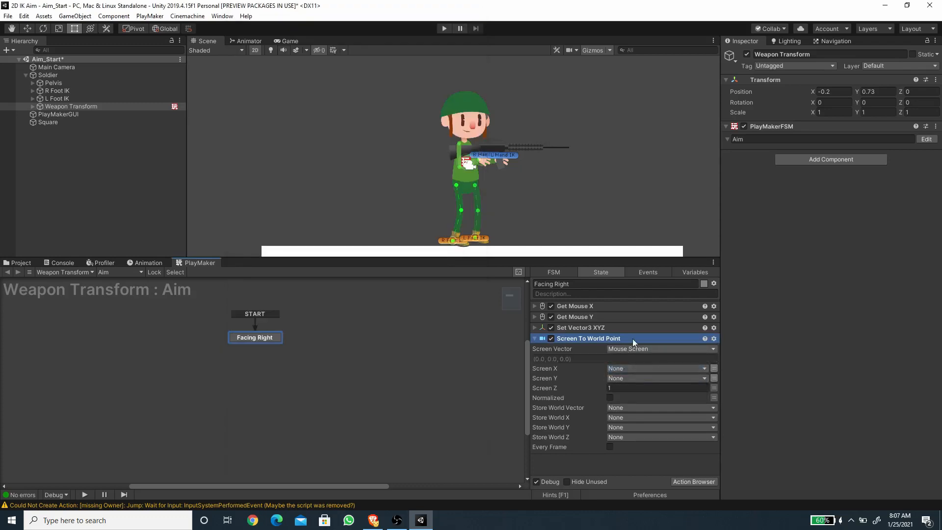
Create a new variable named Mouse World as the Store World Vector of Screen To World Point.
click(620, 407)
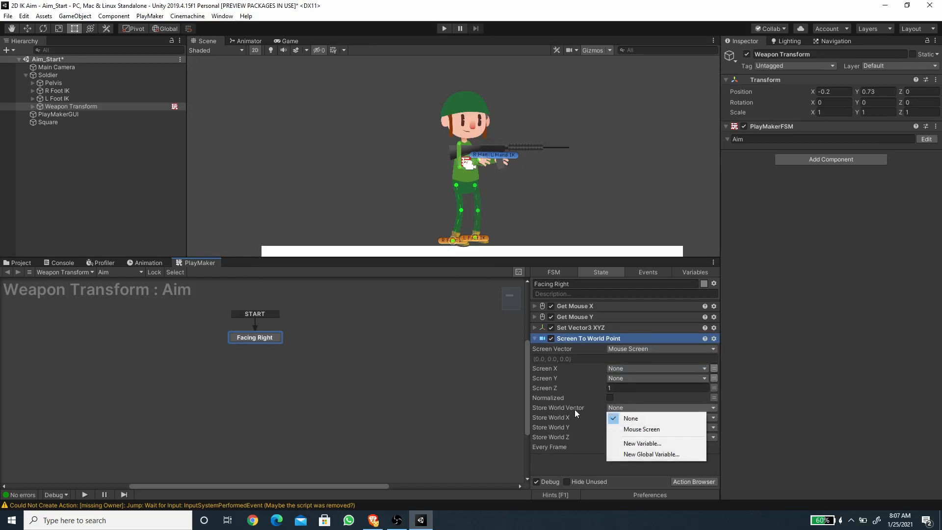
click(639, 443)
text(Mouse World)
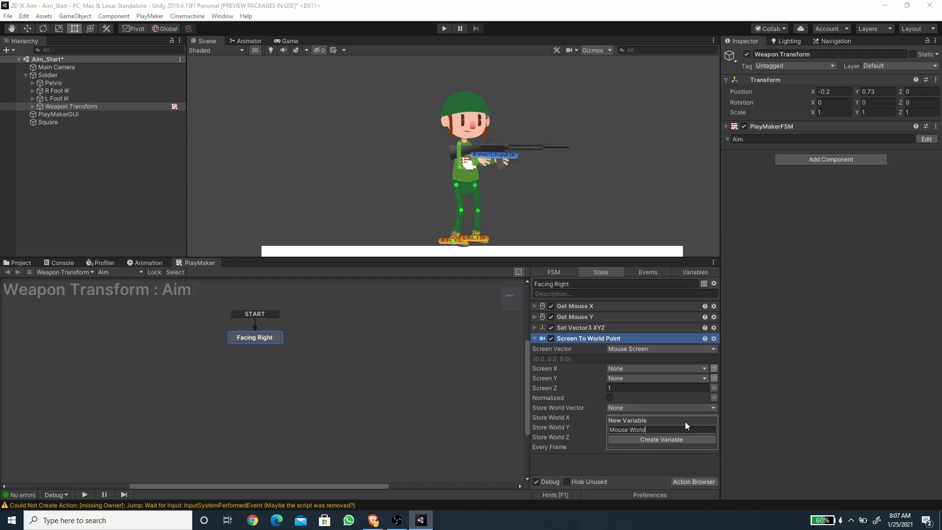
click(649, 440)
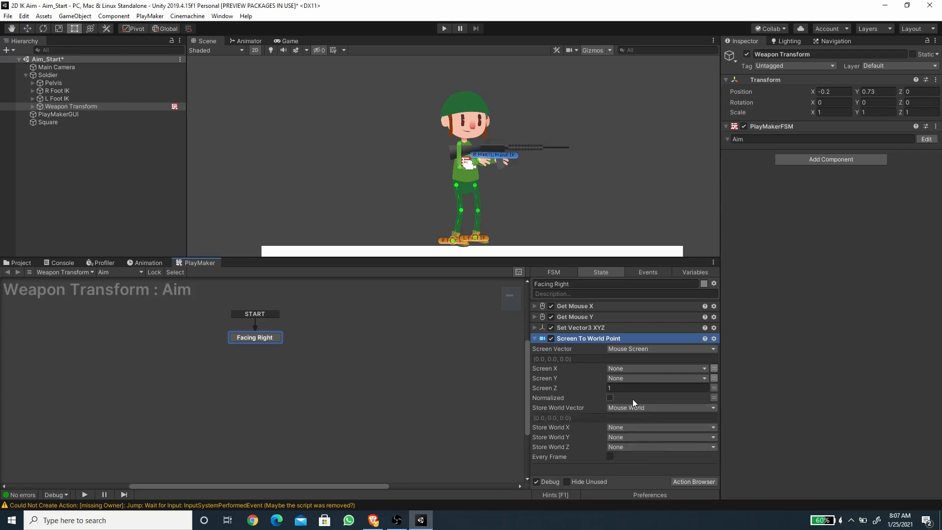
Set Screen Z to 0 in Screen To World Point, and check the Transform positions of Main Camera and Soldier.
click(618, 388)
click(45, 67)
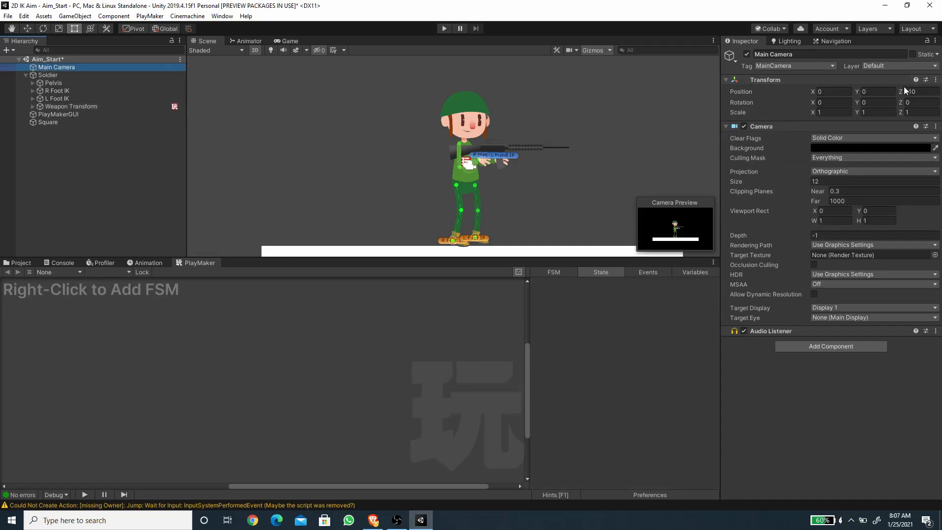
click(48, 75)
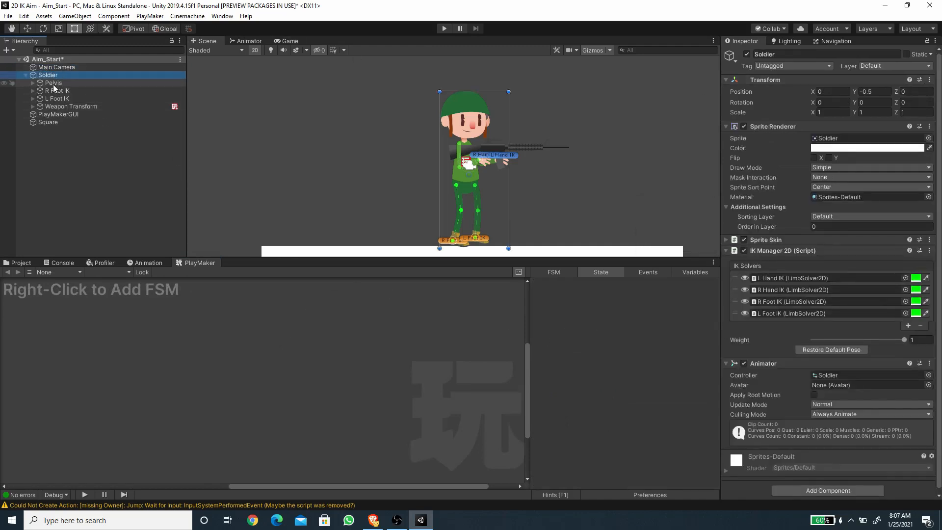
Copy the Aim PlayMakerFSM component from Weapon Transform and paste it as a new component on Soldier.
click(63, 107)
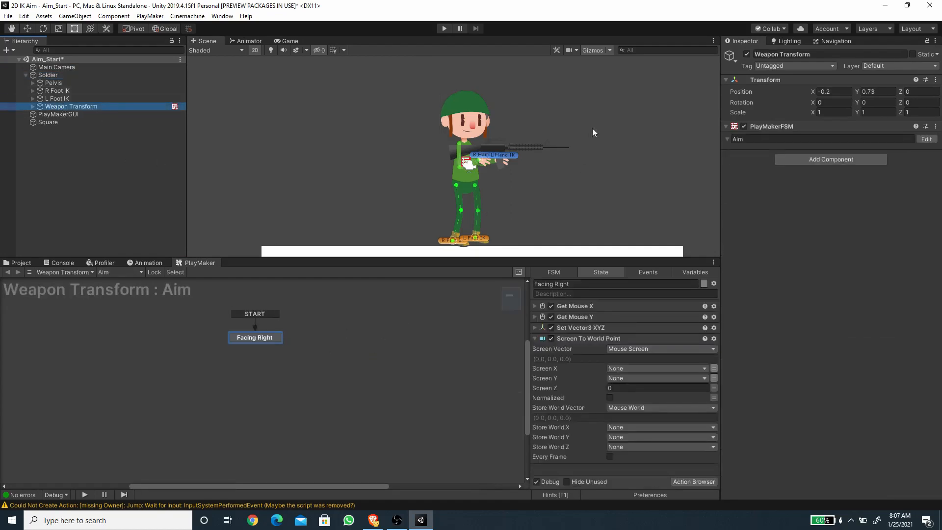
right_click(782, 126)
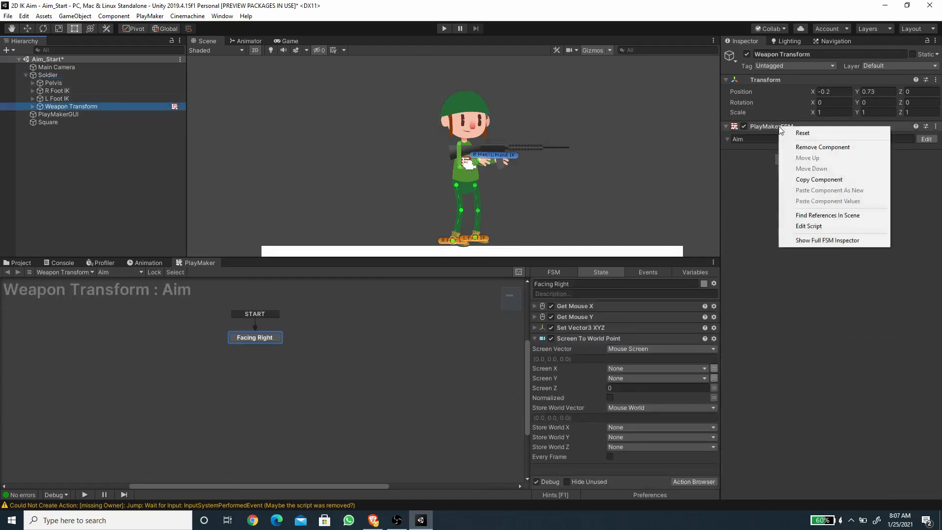
click(819, 180)
click(59, 77)
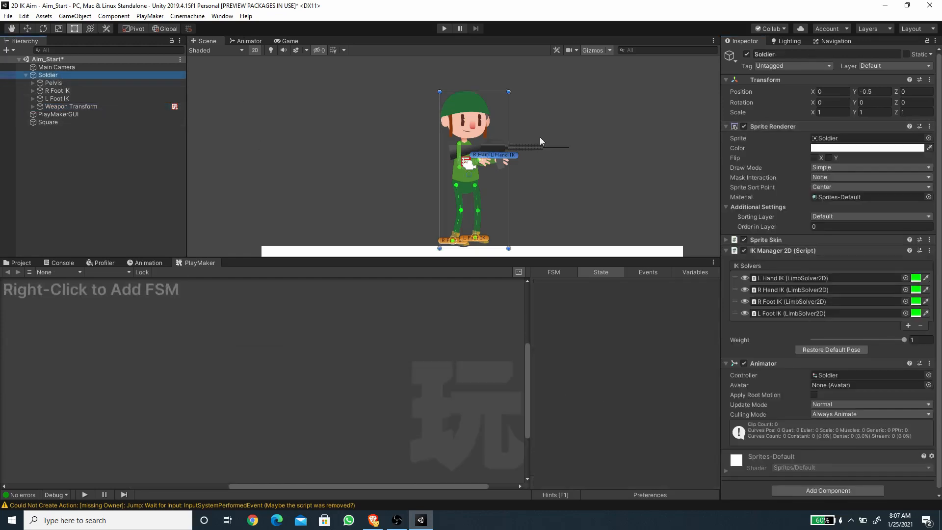
right_click(767, 361)
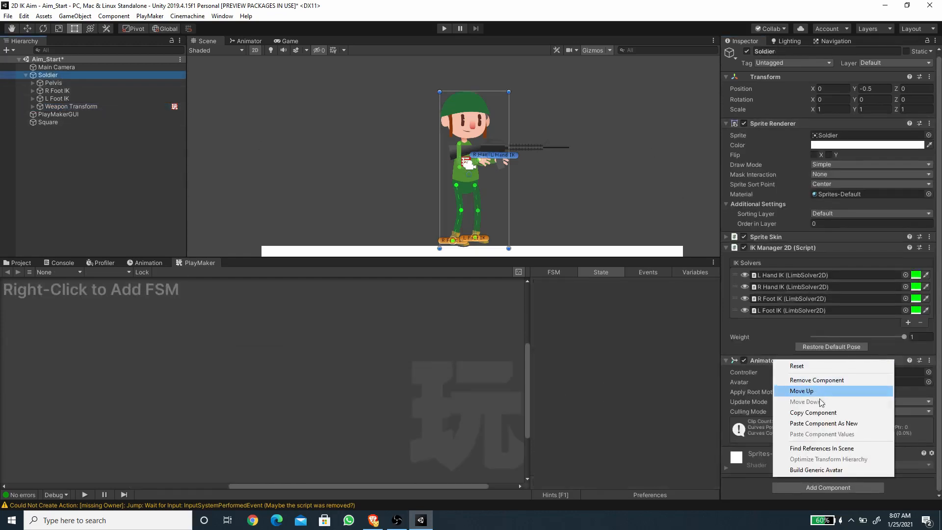
click(828, 424)
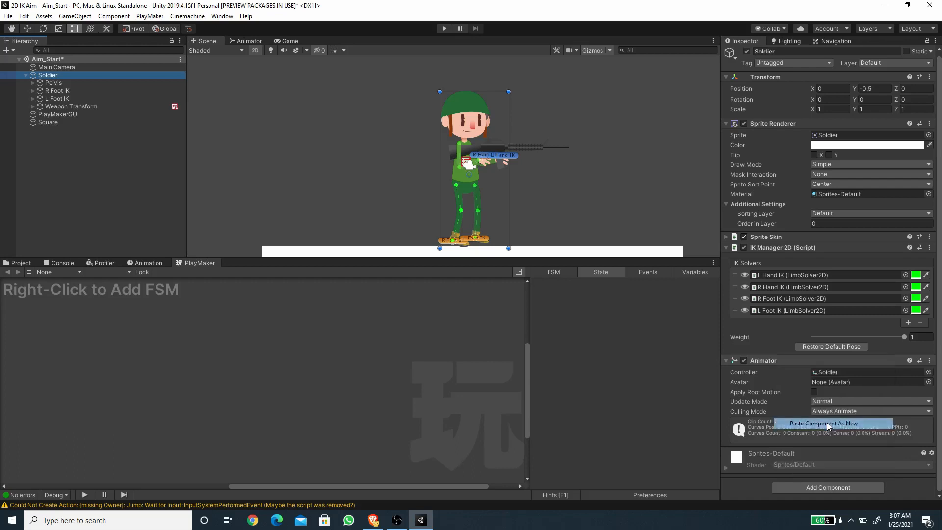
Remove the original PlayMakerFSM component from Weapon Transform.
click(61, 116)
click(63, 107)
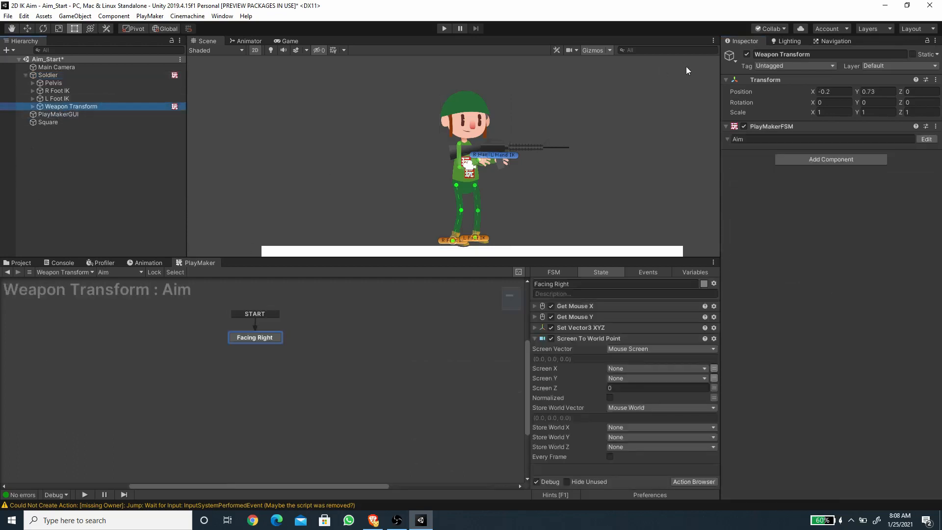
right_click(767, 124)
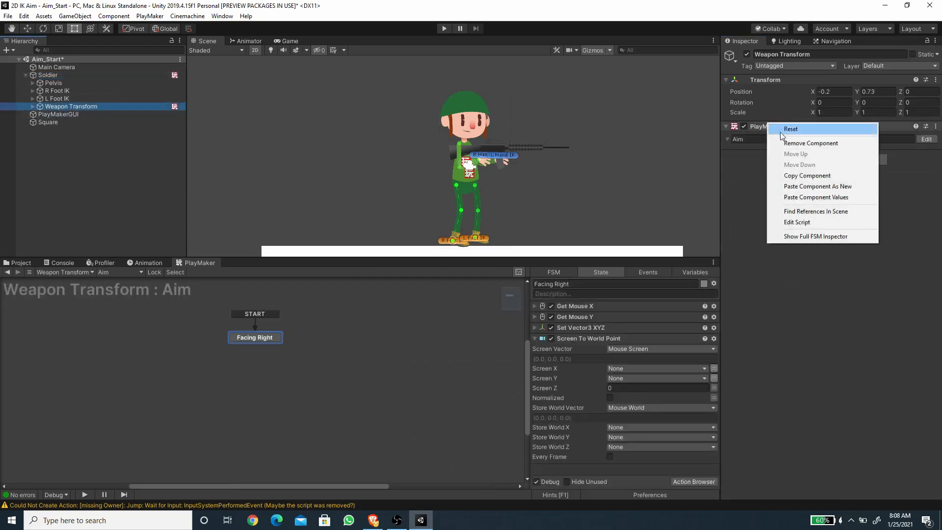
click(802, 144)
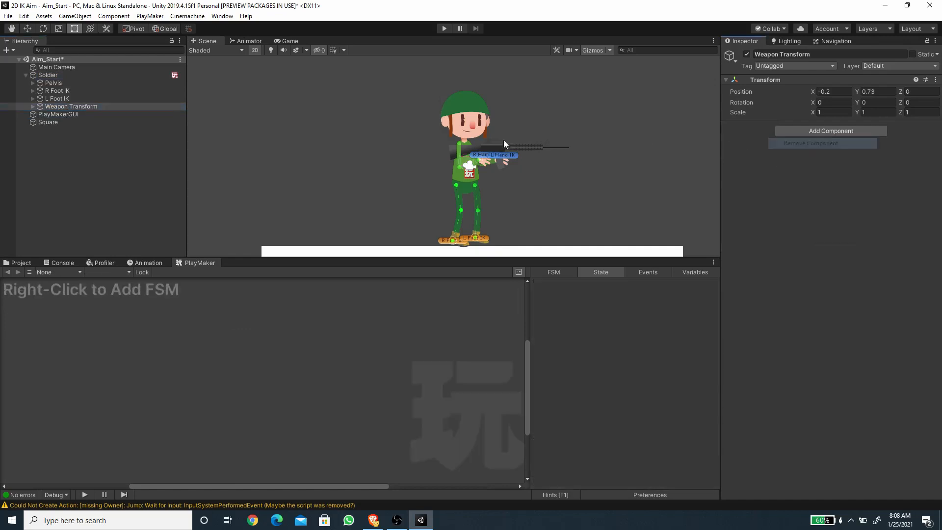
In Soldier's Aim FSM, enable Every Frame for Screen To World Point and collapse the action.
click(59, 75)
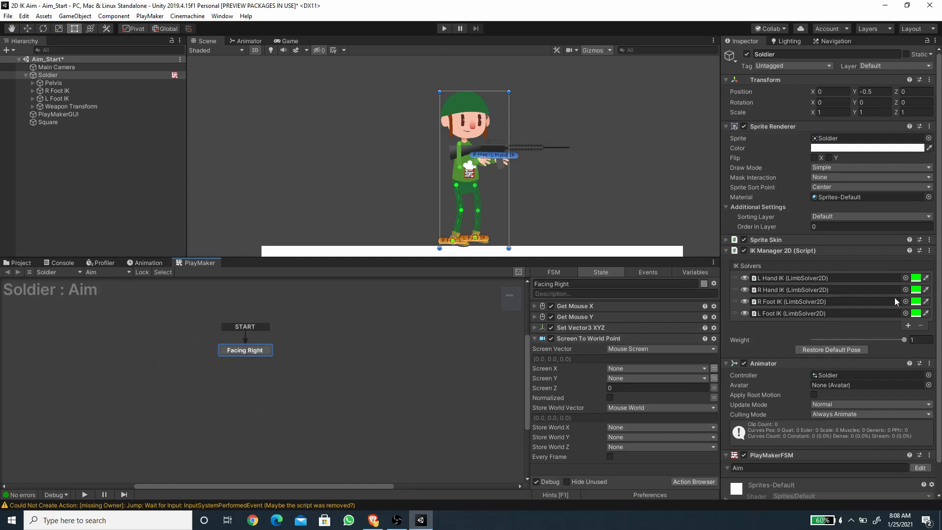
click(633, 389)
click(610, 458)
click(534, 338)
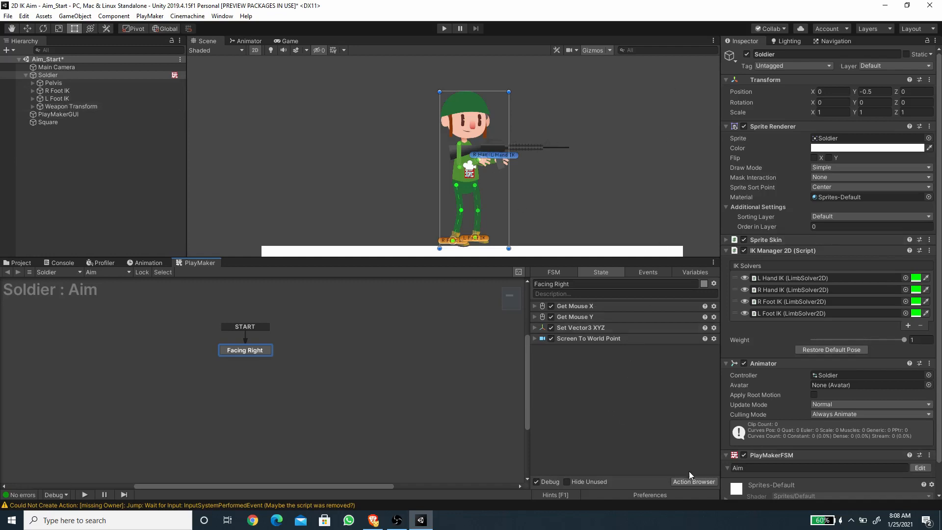
Add a Smooth Look At 2d action to the Facing Right state of Soldier's Aim FSM.
click(700, 484)
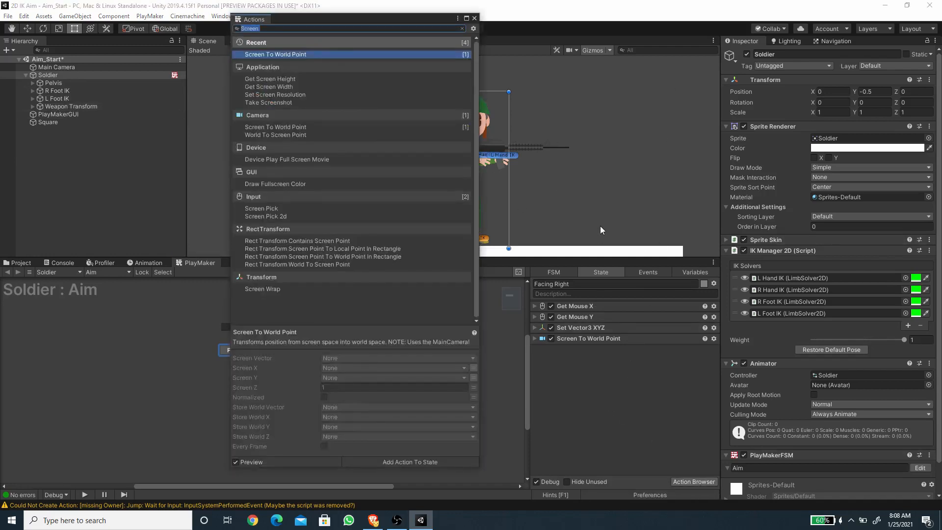
text(lookt)
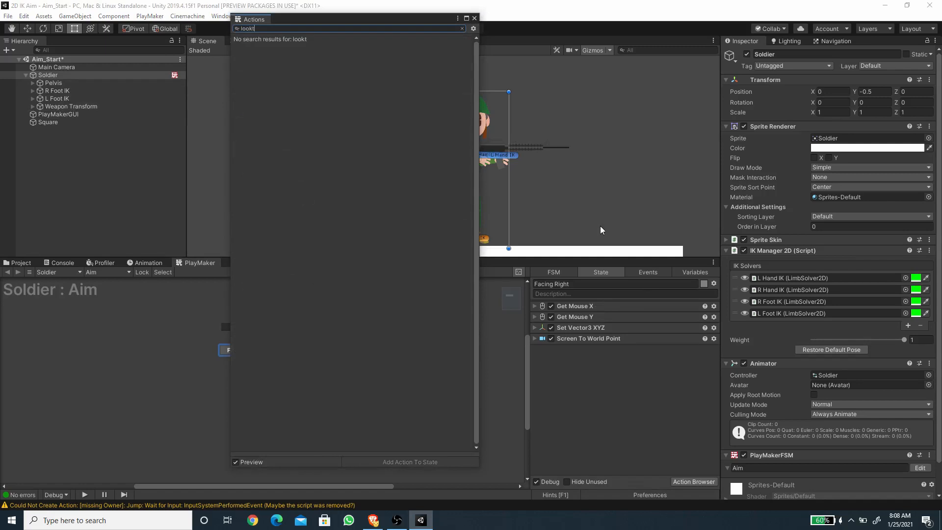
key(BackSpace)
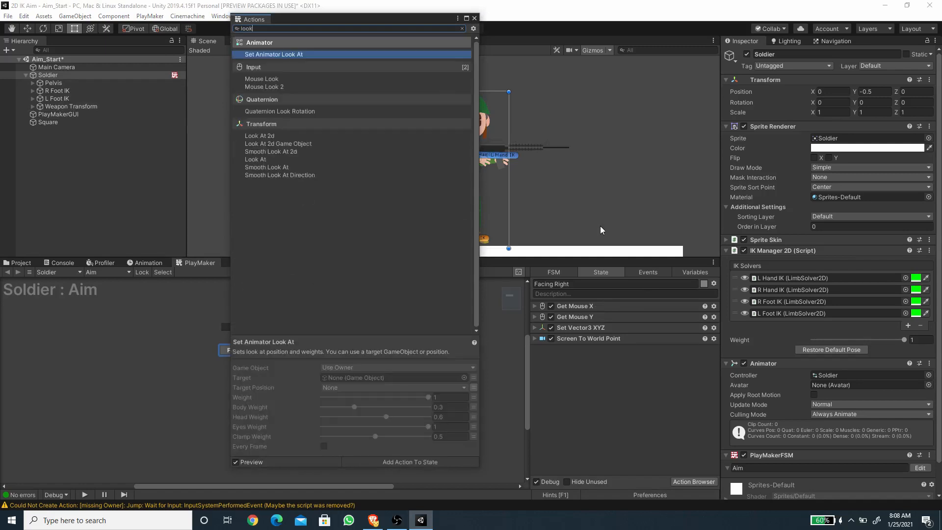
click(279, 151)
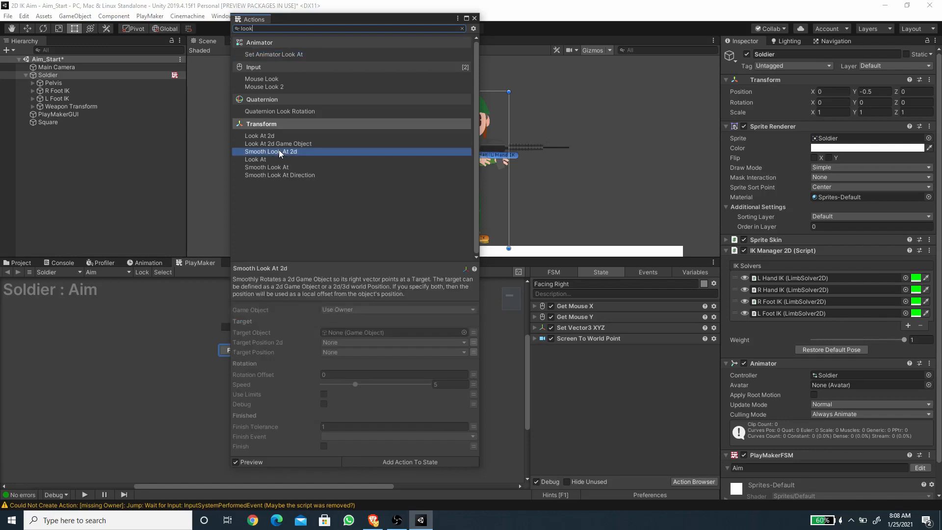
double_click(280, 152)
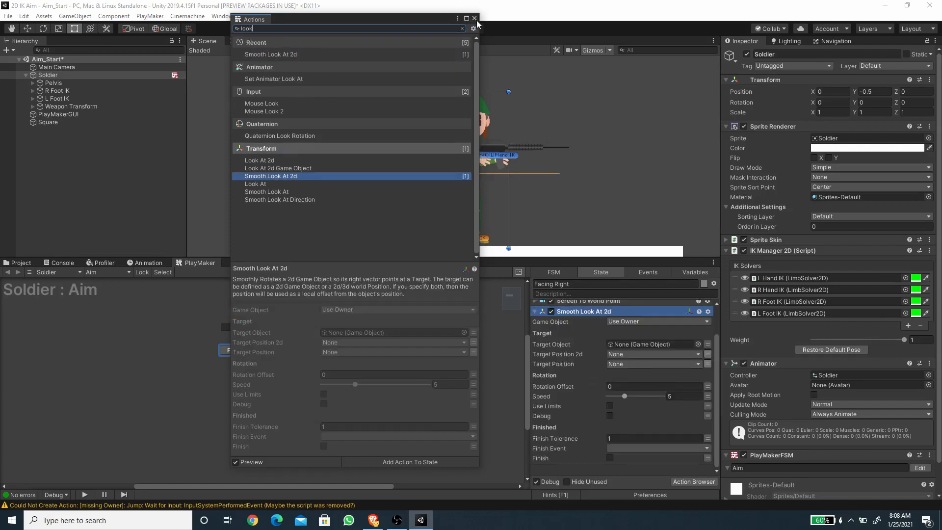
click(475, 18)
scroll(628, 331, up, 2)
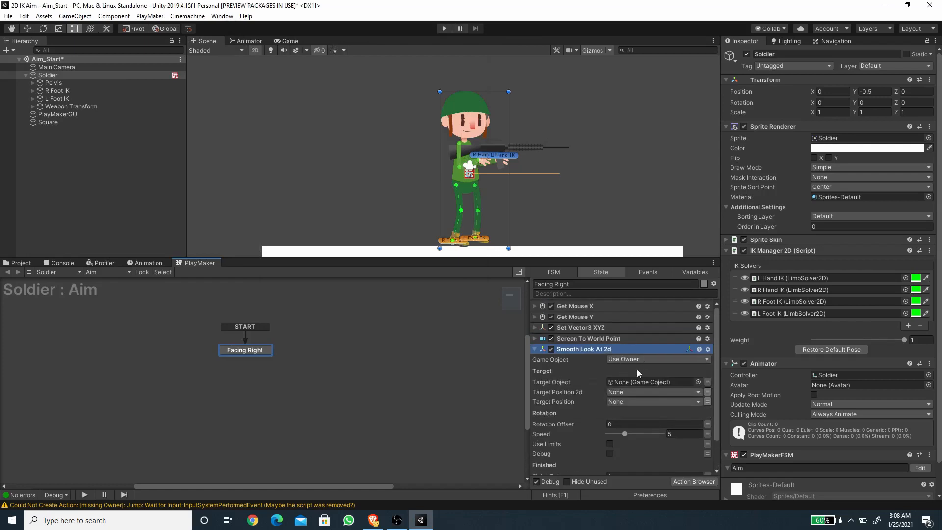
Switch Smooth Look At 2d to a specified Game Object and assign Weapon Transform to it.
click(635, 361)
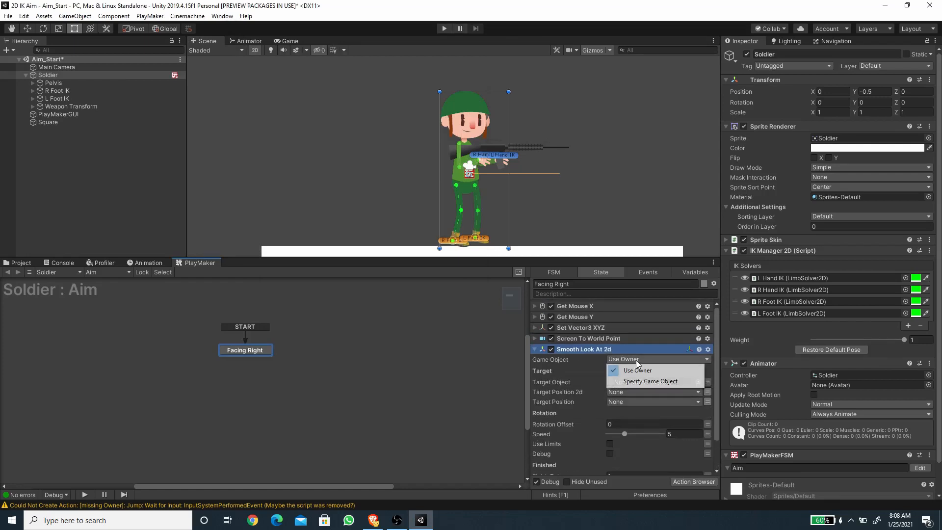
click(637, 381)
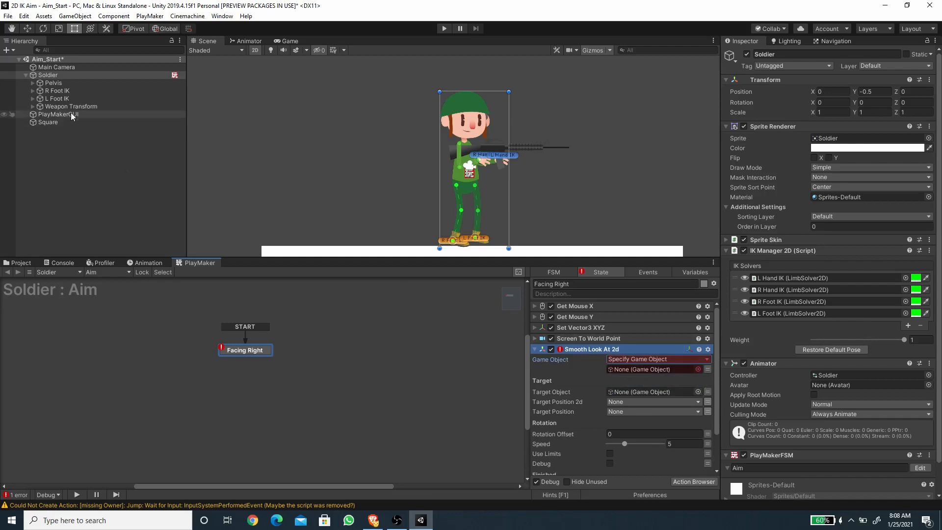
drag(77, 105, 622, 371)
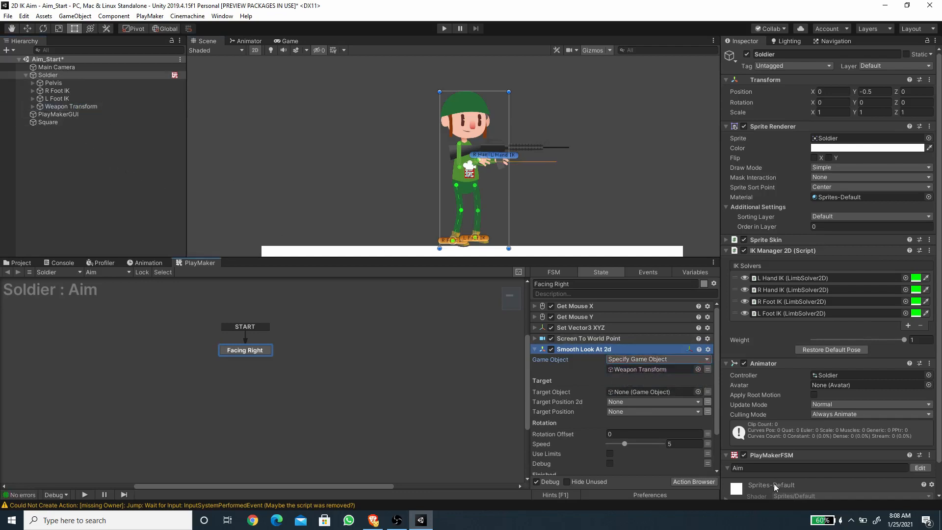
In Smooth Look At 2d, switch Target Object to a variable left at None, and set Target Position to Mouse World.
click(707, 392)
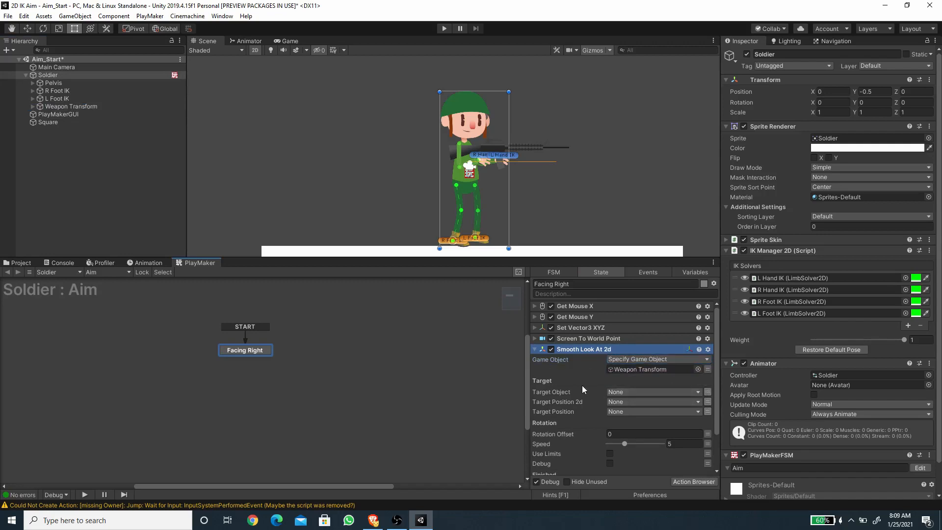
scroll(546, 407, down, 3)
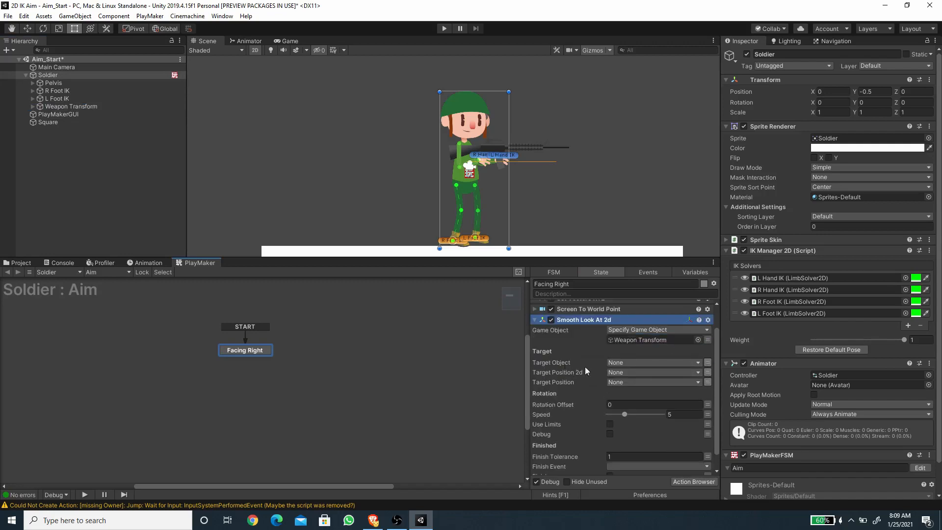
click(627, 384)
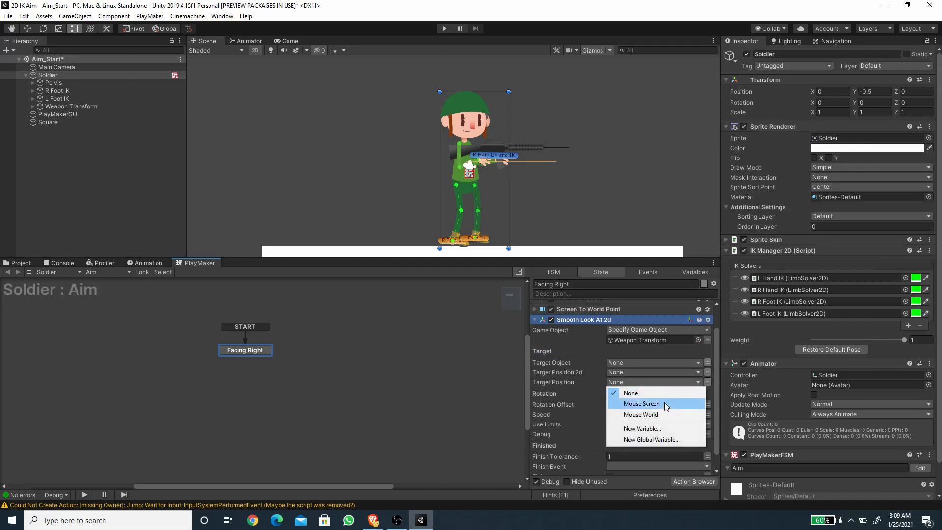
click(642, 416)
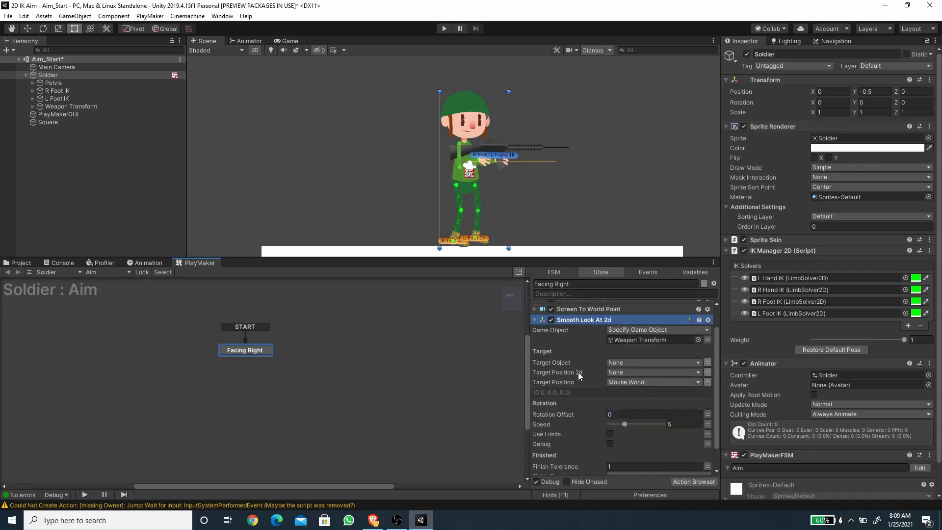
scroll(558, 411, down, 3)
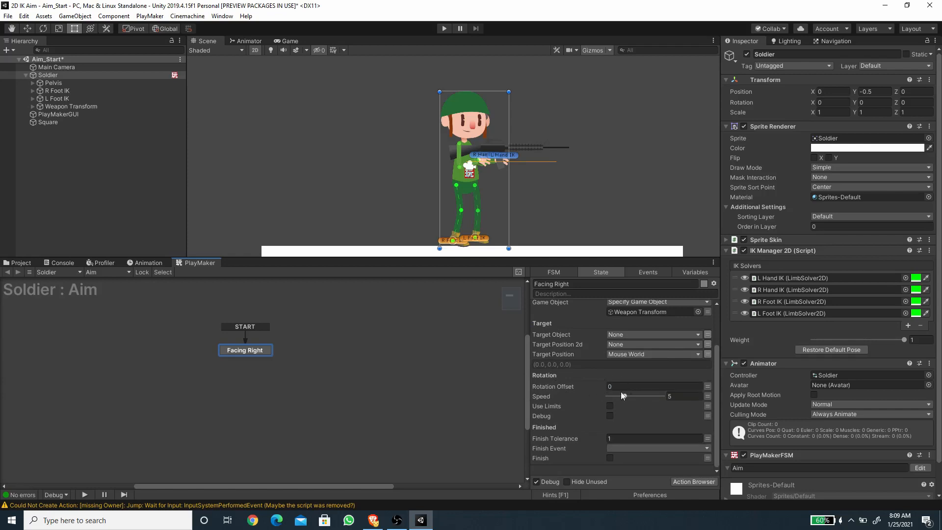
scroll(587, 391, up, 5)
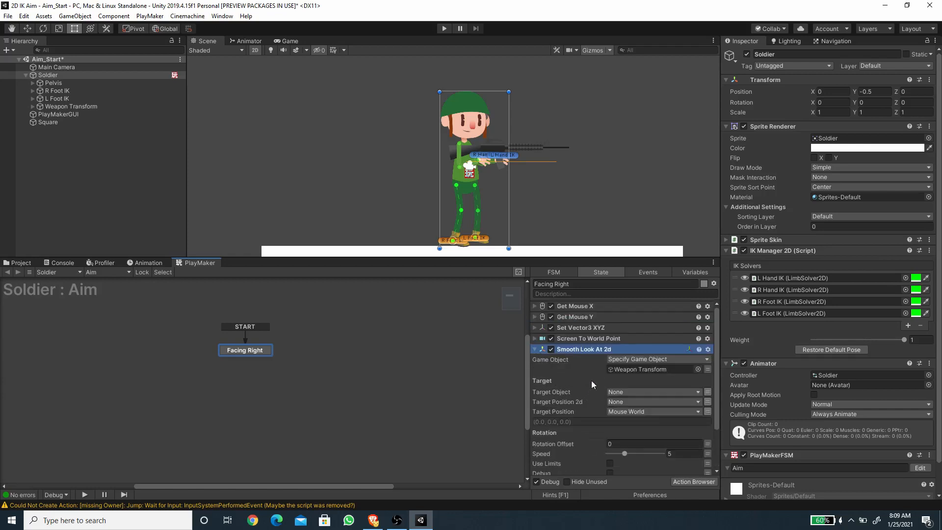
Play the scene to test the weapon aiming, stop it, and collapse the Smooth Look At 2d action.
click(444, 28)
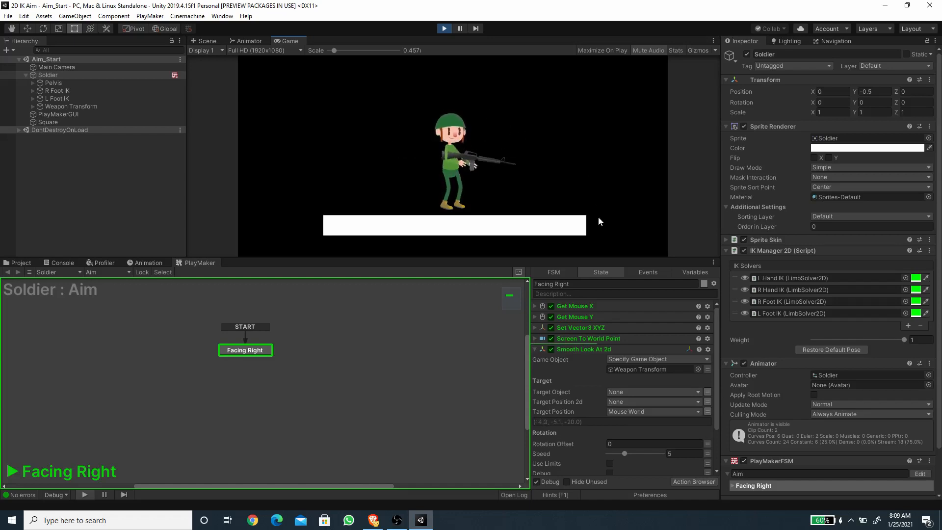
click(444, 28)
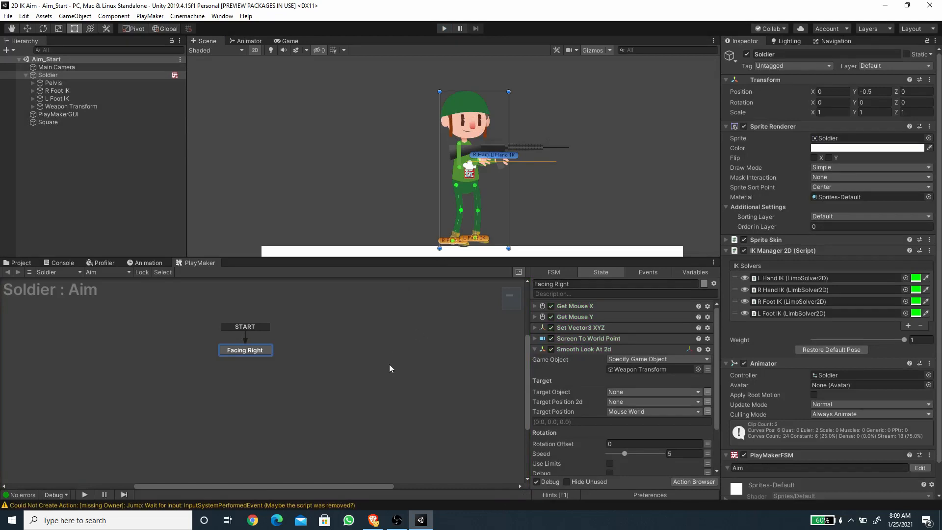
click(535, 349)
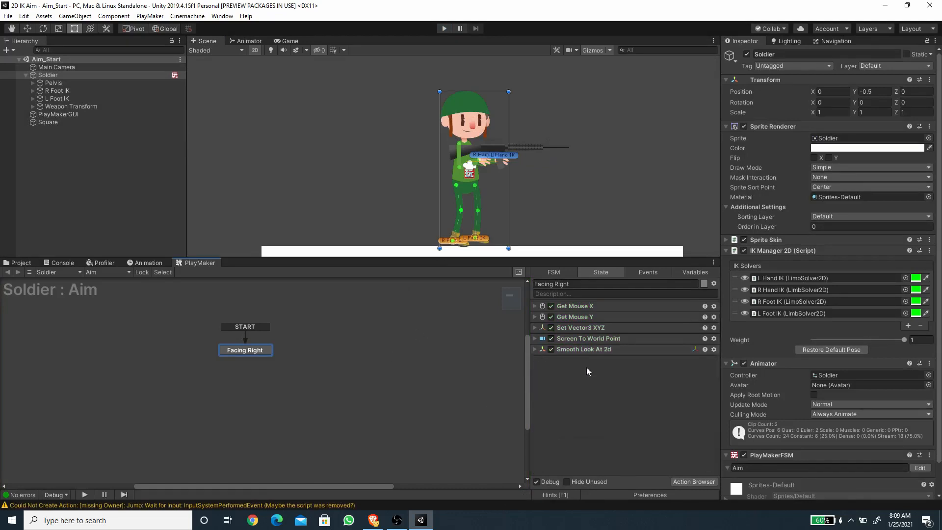
Duplicate the Facing Right state, place the copy below the original, and rename it Facing Left.
right_click(254, 349)
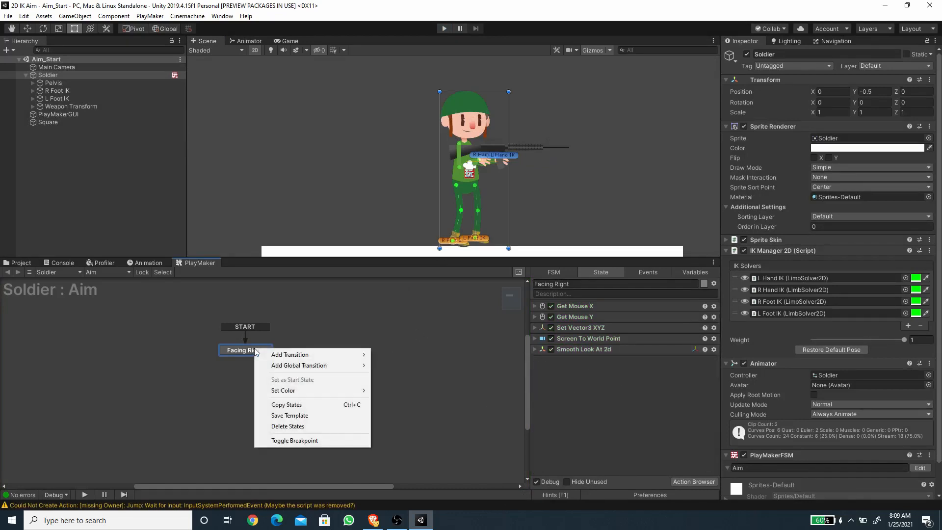
click(292, 405)
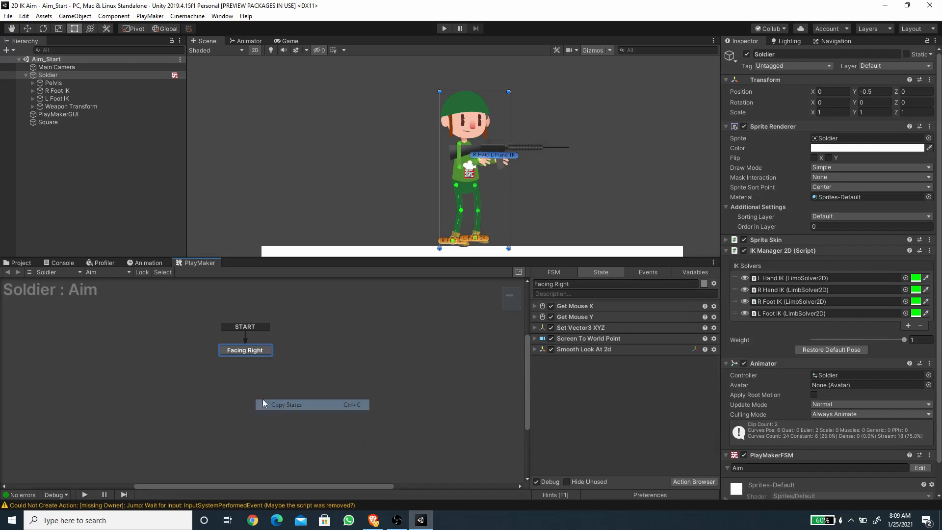
right_click(251, 384)
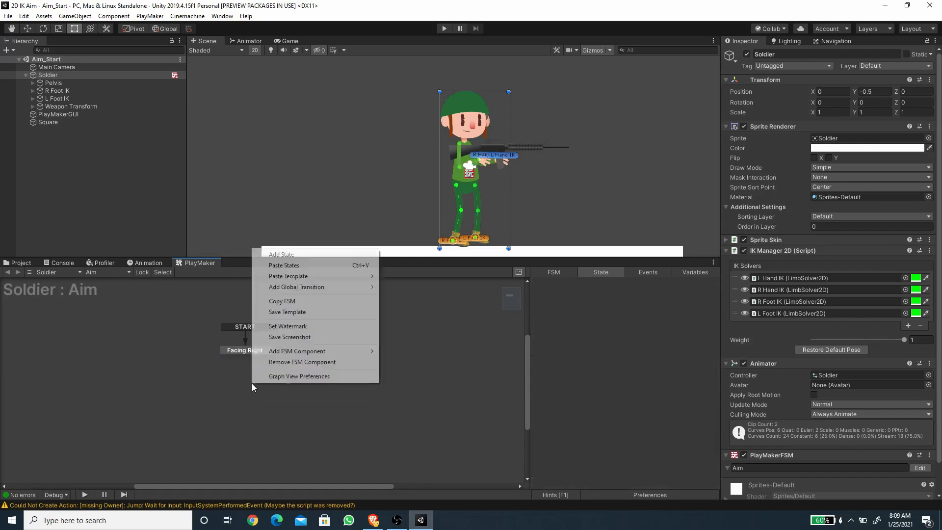
click(295, 265)
drag(280, 388, 248, 393)
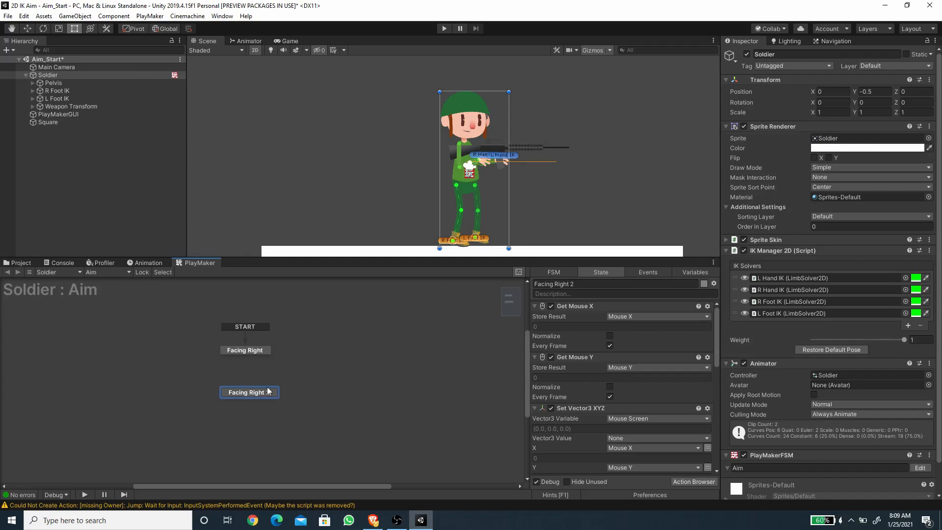
key(BackSpace)
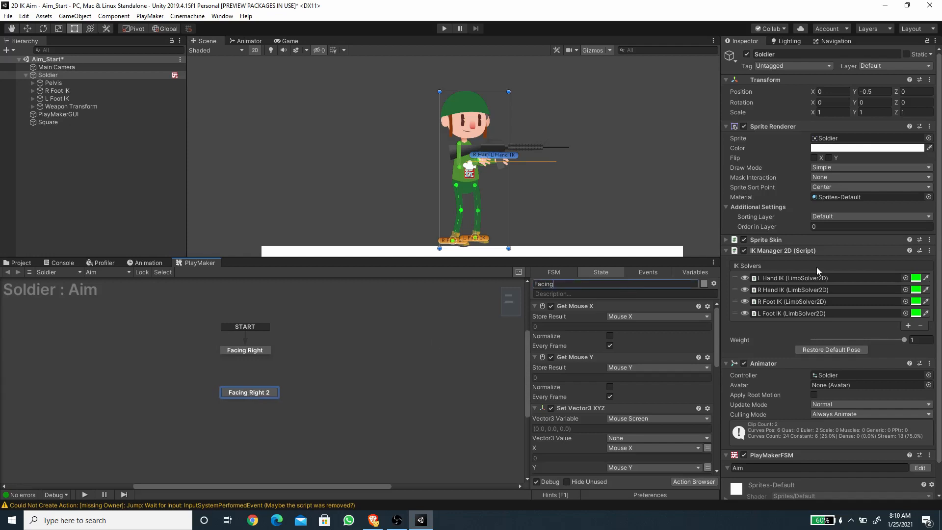
text(Left)
Return to the Facing Right state and collapse all five of its actions.
click(255, 351)
click(534, 306)
click(535, 317)
click(535, 327)
click(535, 338)
click(535, 349)
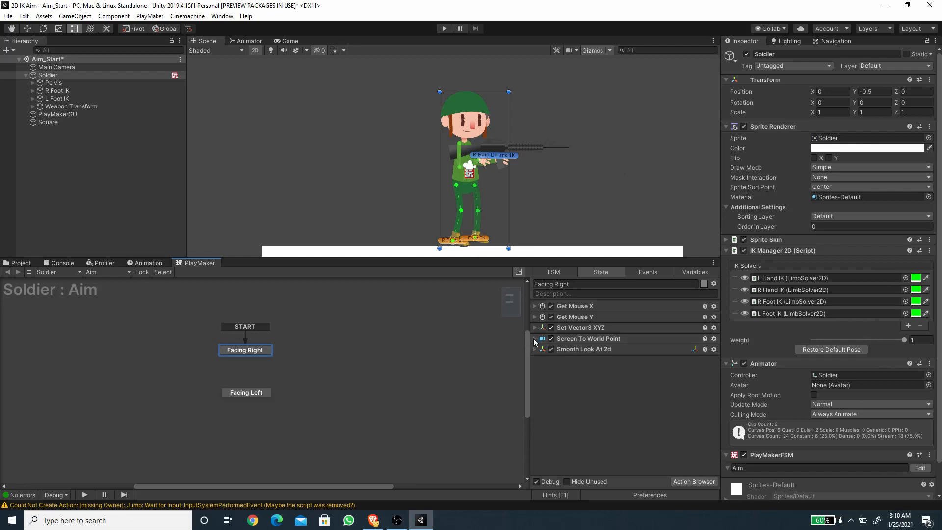
In Facing Right's Screen To World Point, store World X in a new variable named Mouse X World and collapse the action.
click(564, 338)
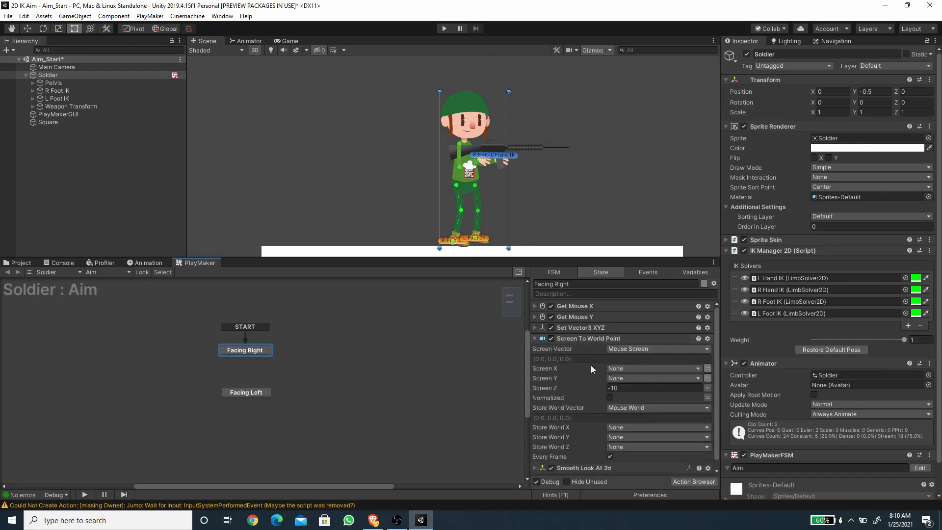
scroll(591, 365, down, 1)
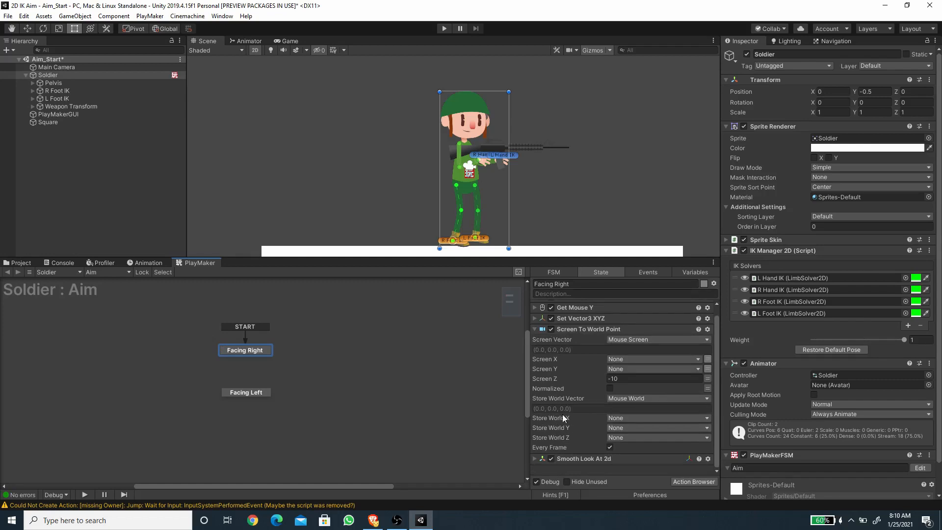
click(622, 416)
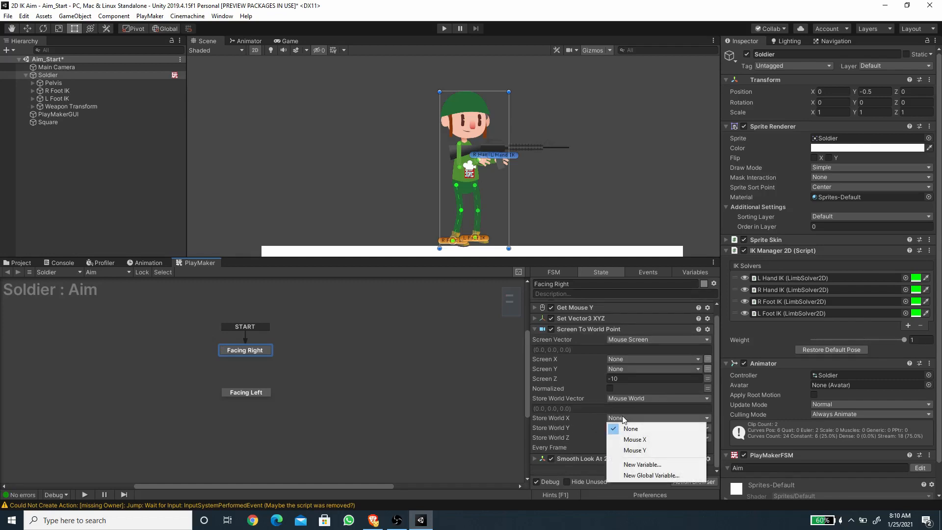
click(638, 463)
text(Mouse X World)
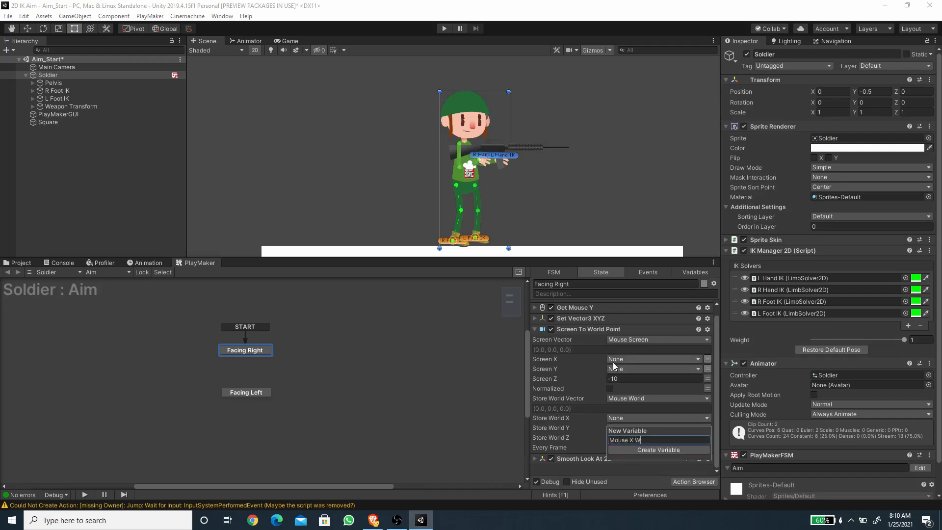
key(Return)
click(535, 330)
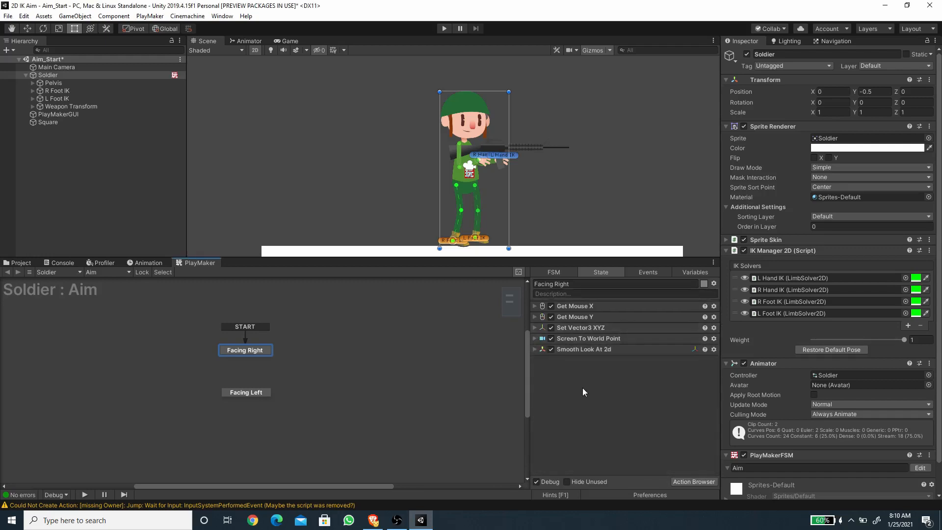
Add a Get Position action to the Facing Right state and close the action browser.
click(694, 482)
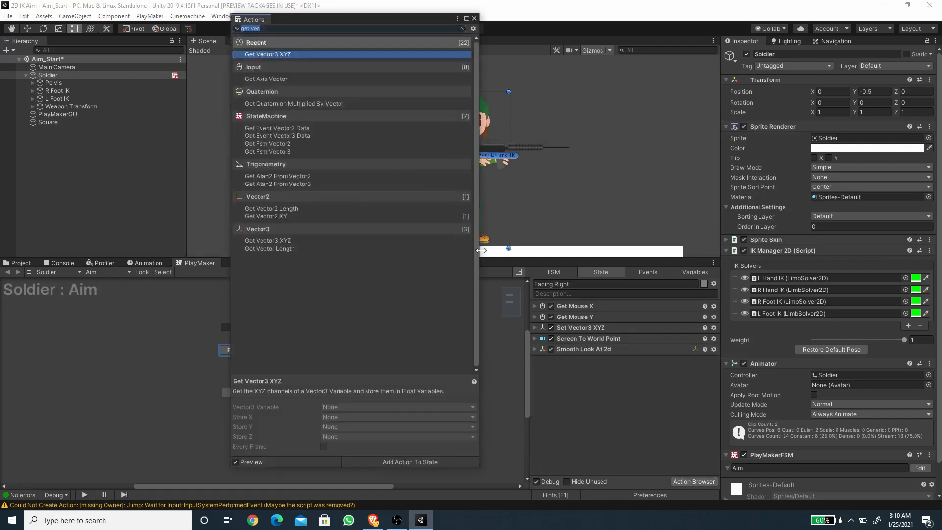
text(Get pos)
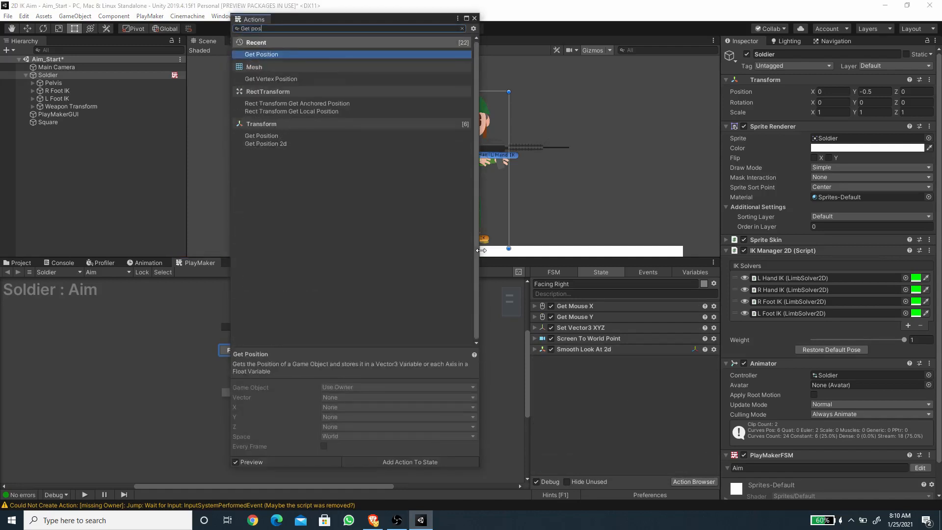
double_click(265, 55)
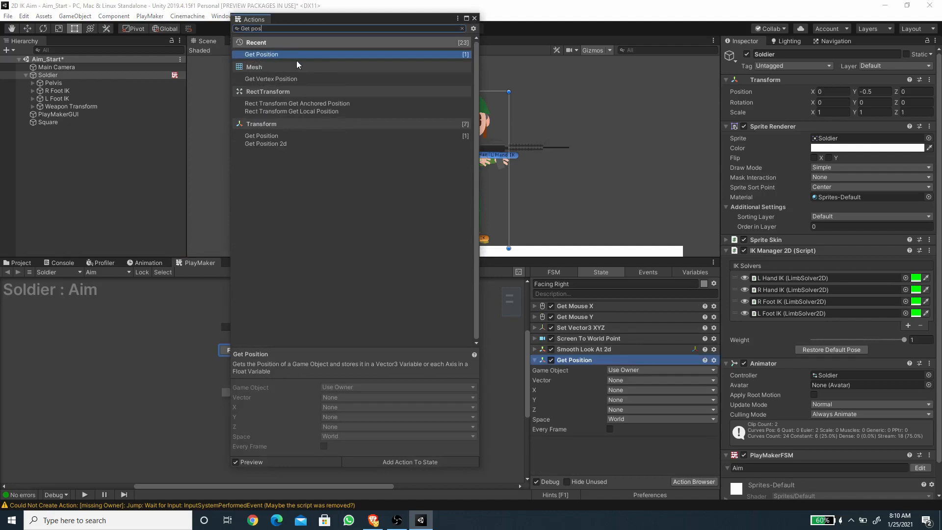
click(474, 18)
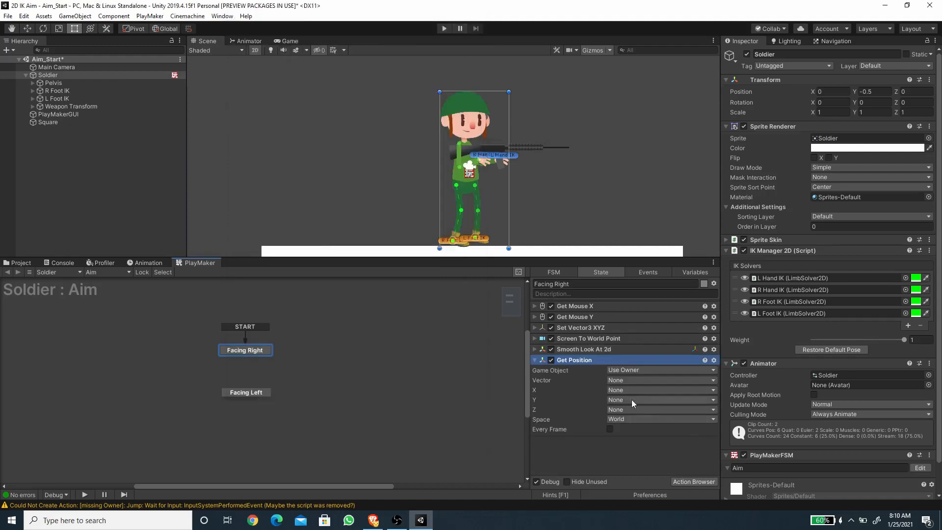
In Get Position, store X in a new variable named Player X Position, enable Every Frame, and collapse the action.
click(617, 391)
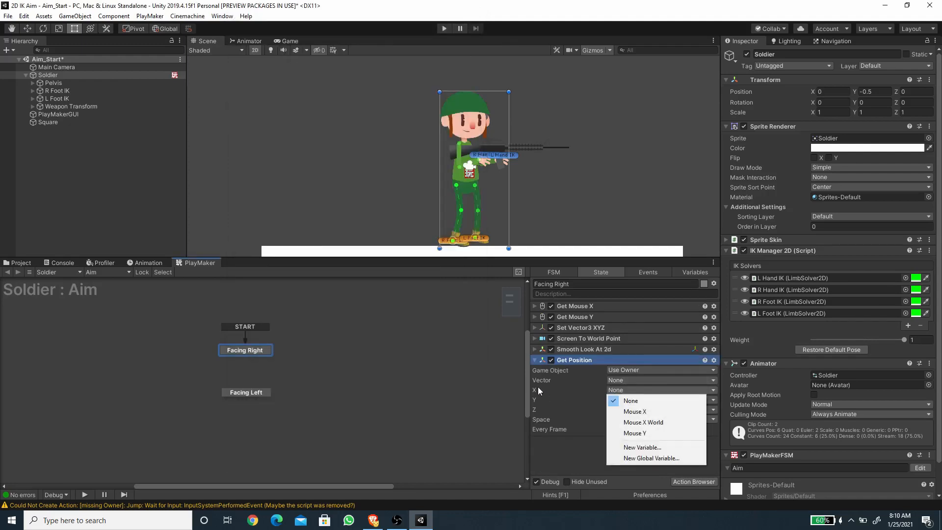
click(638, 447)
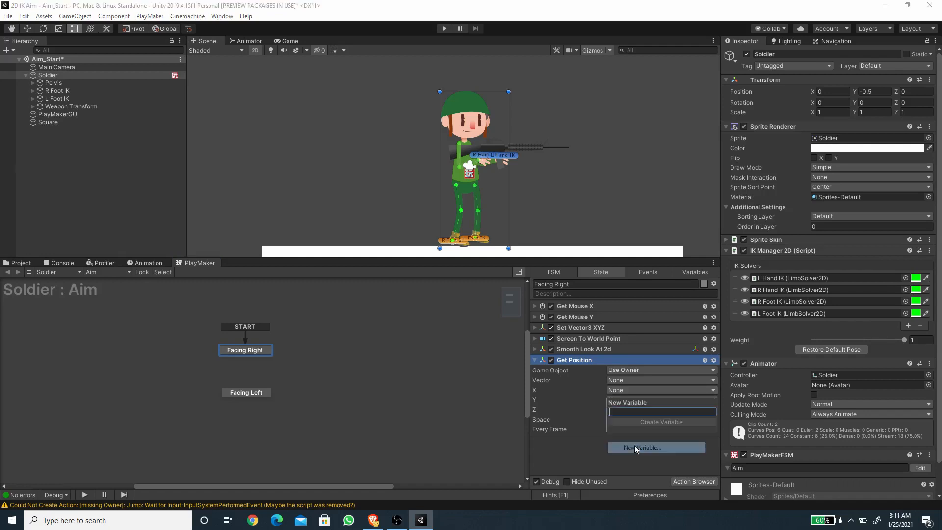
text(Pla)
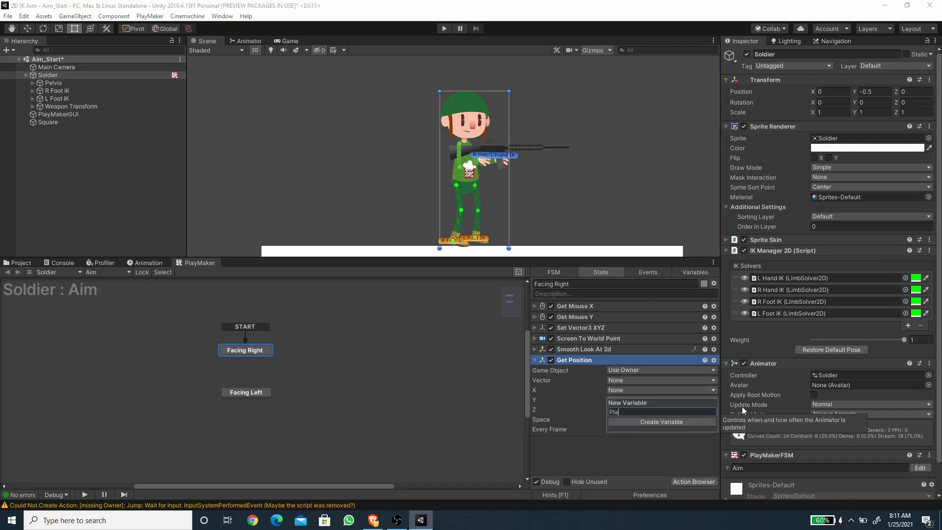
text(yer X Position)
key(Return)
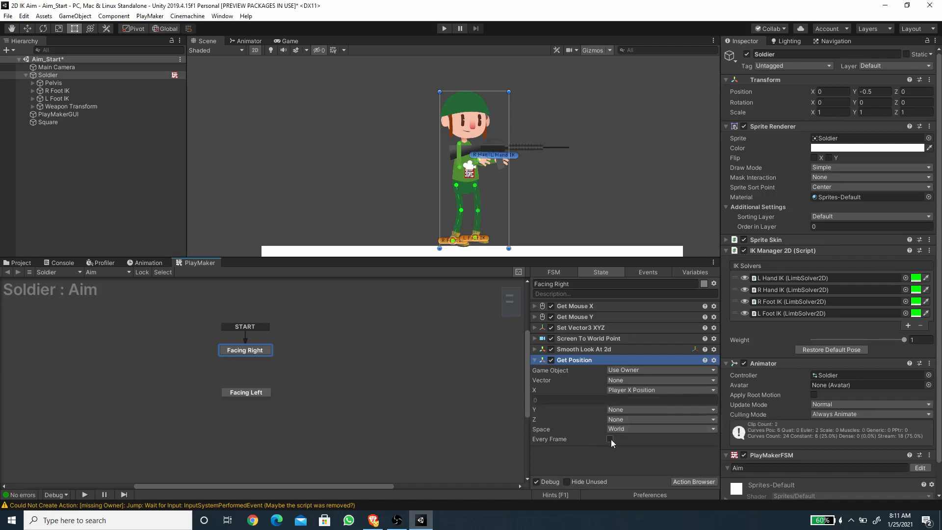
click(535, 360)
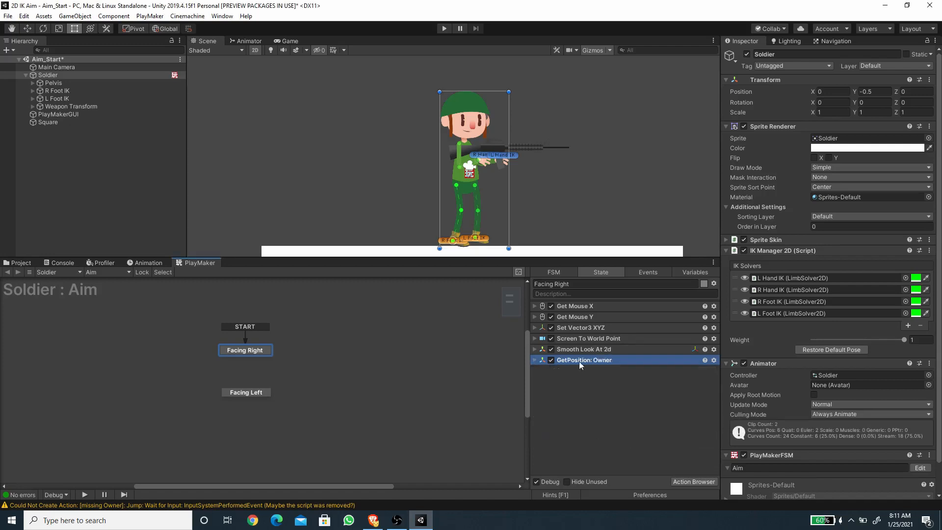
Add a Float Compare action to the Facing Right state and close the action browser.
click(684, 470)
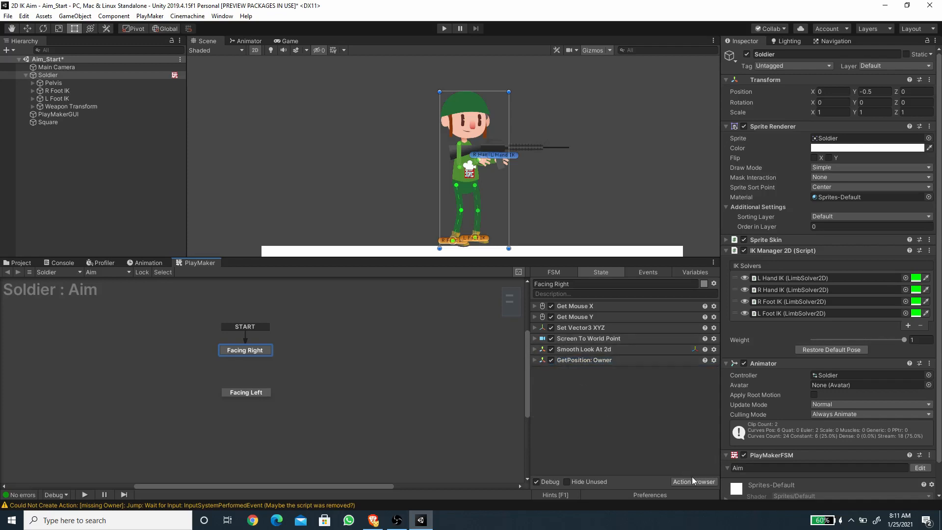
click(693, 481)
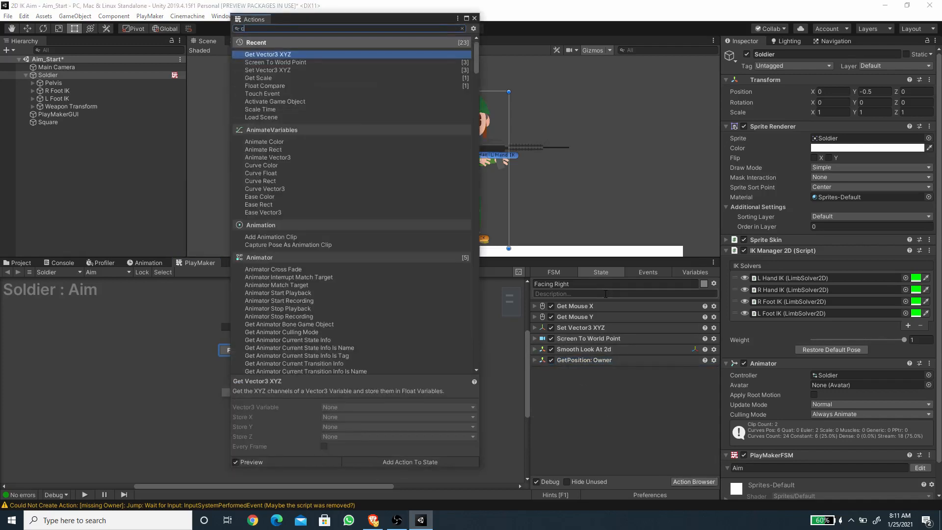
key(BackSpace)
text(float com)
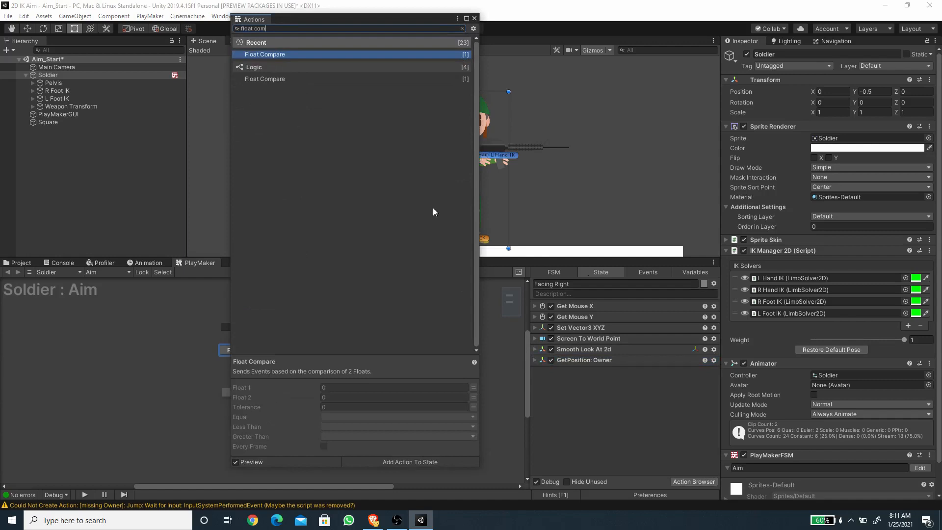
double_click(274, 55)
click(474, 19)
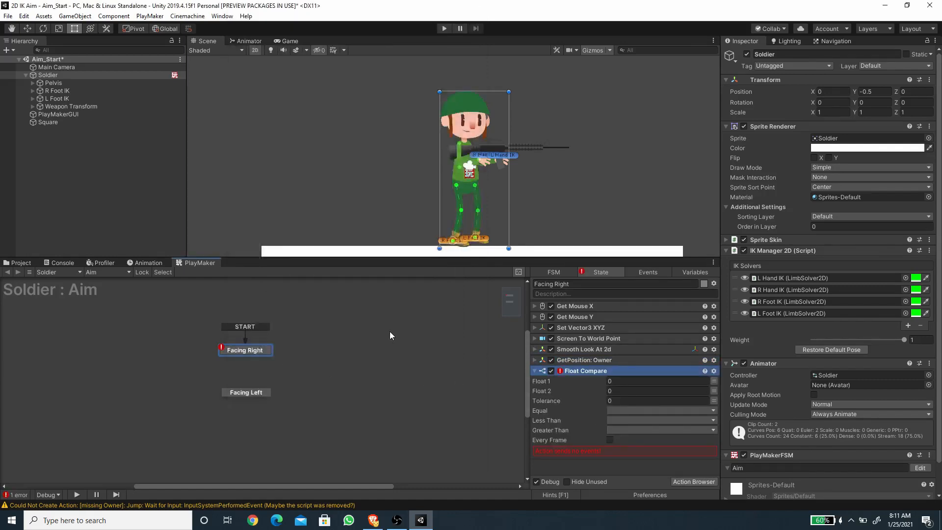
In Float Compare, set Float 1 to the Mouse X World variable and Float 2 to the Player X Position variable.
click(714, 381)
click(644, 381)
click(652, 412)
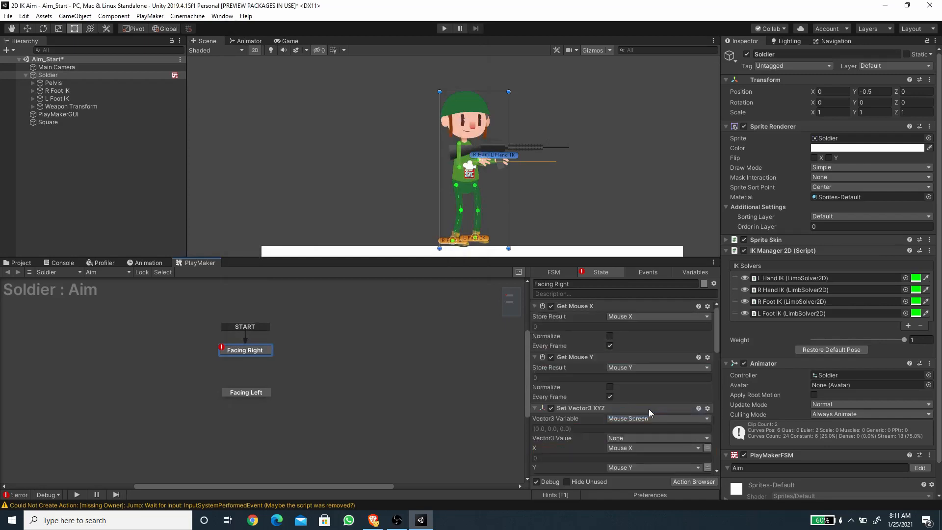
scroll(638, 382, down, 4)
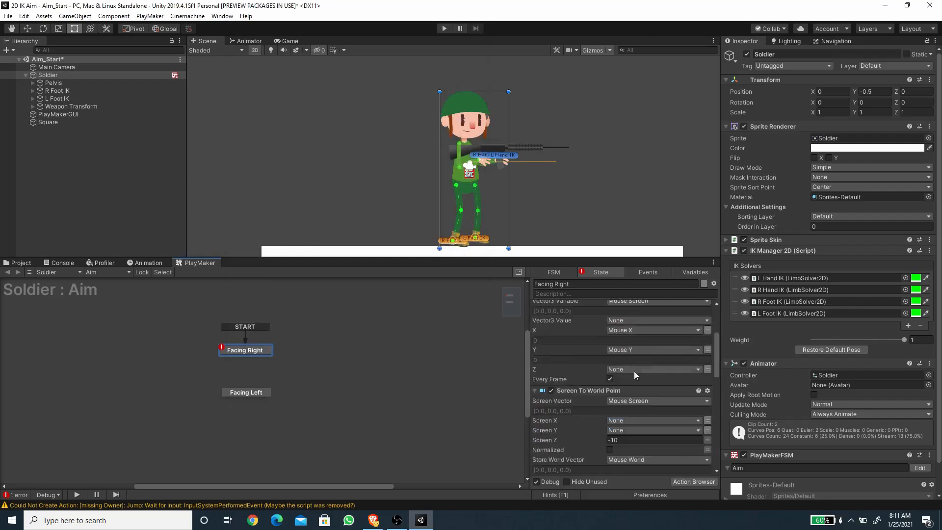
scroll(633, 372, down, 4)
scroll(633, 380, down, 5)
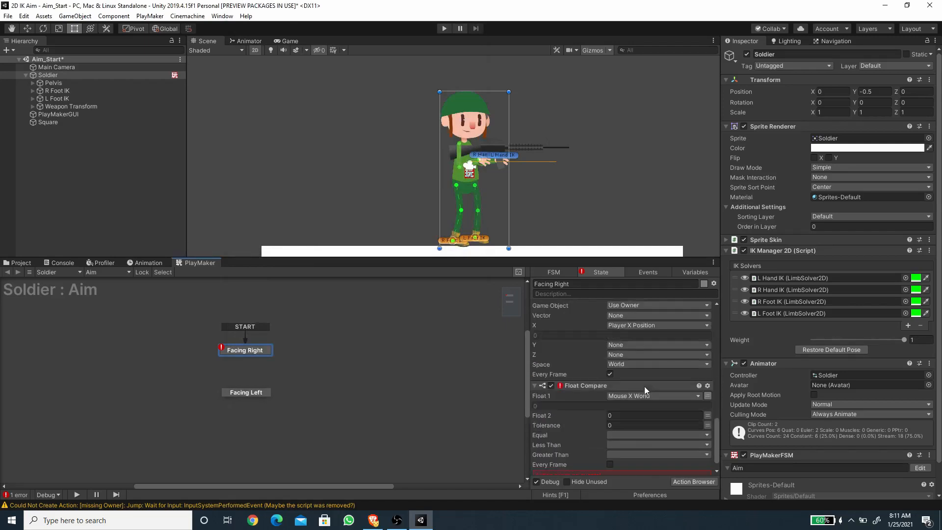
drag(570, 256, 569, 231)
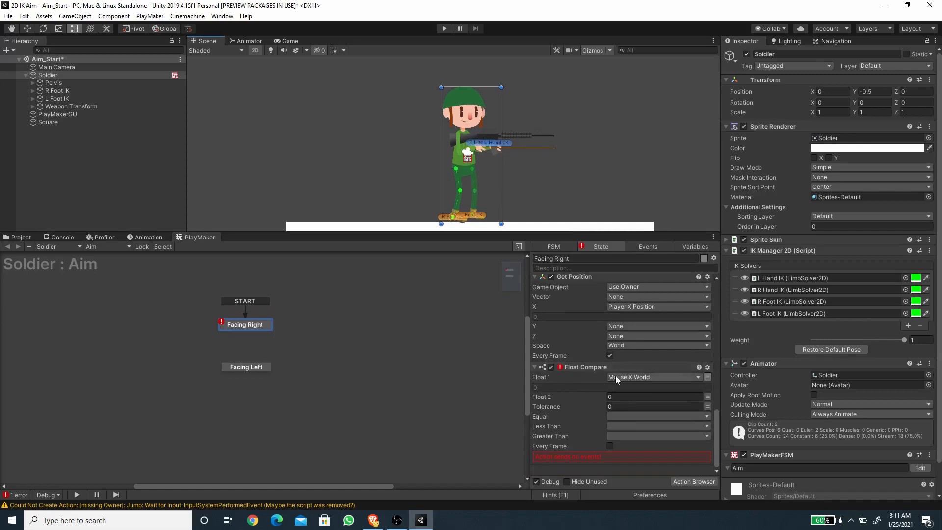
click(708, 396)
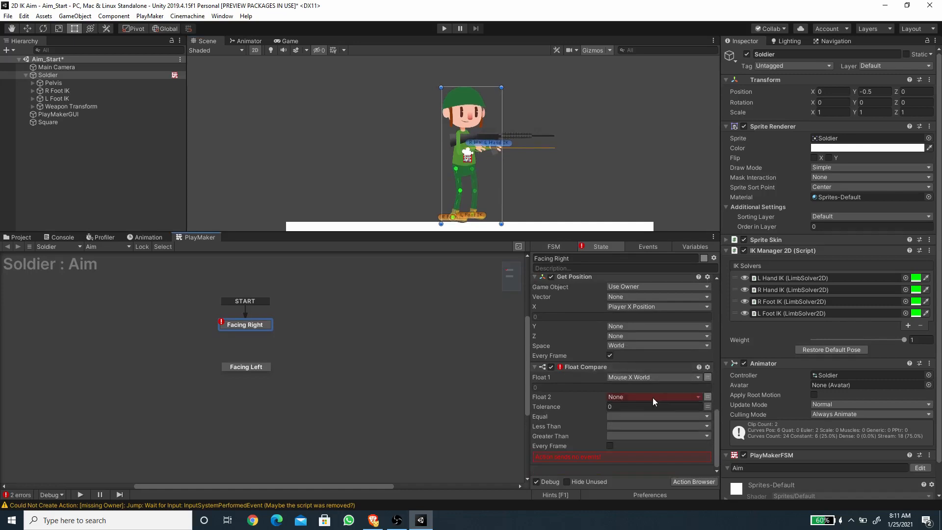
click(653, 397)
click(646, 450)
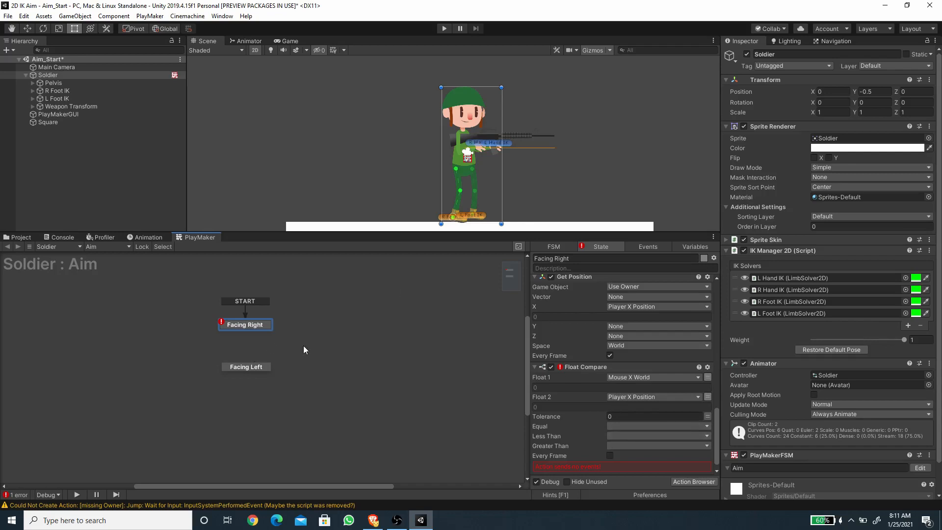
In Float Compare, set Less Than to a new event named TURN LEFT and enable Every Frame.
click(623, 434)
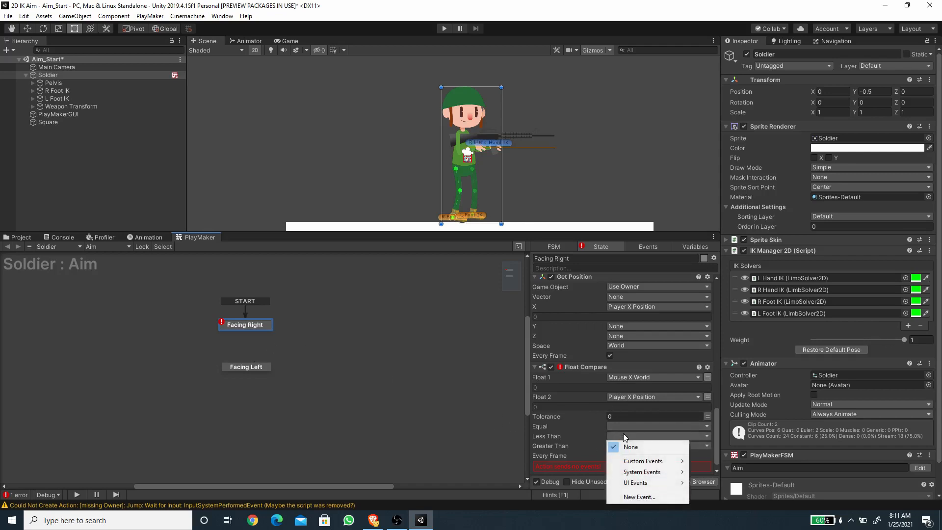
click(651, 497)
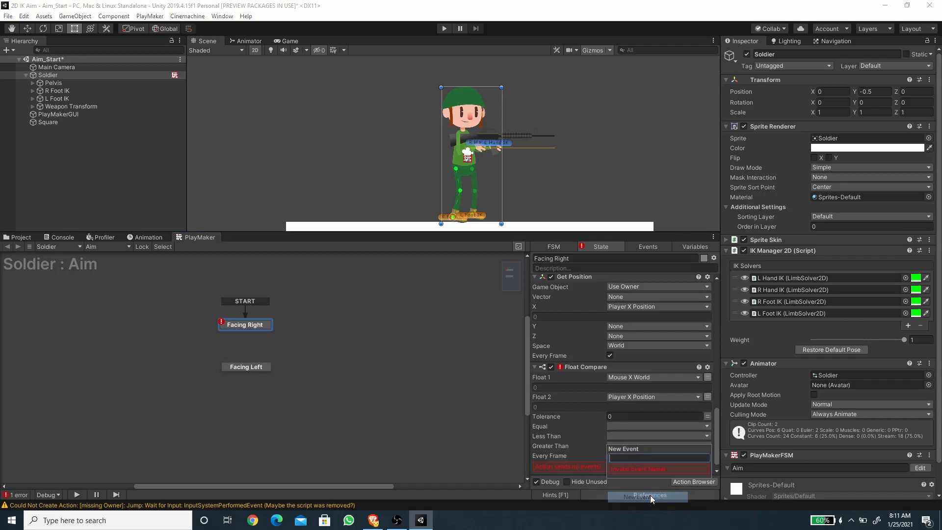
text(T)
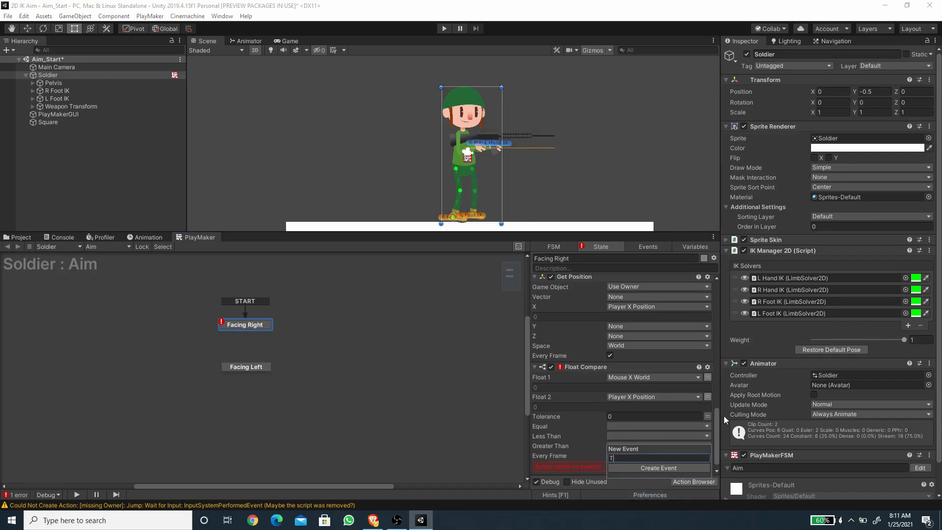
text(URN LEFT)
key(Return)
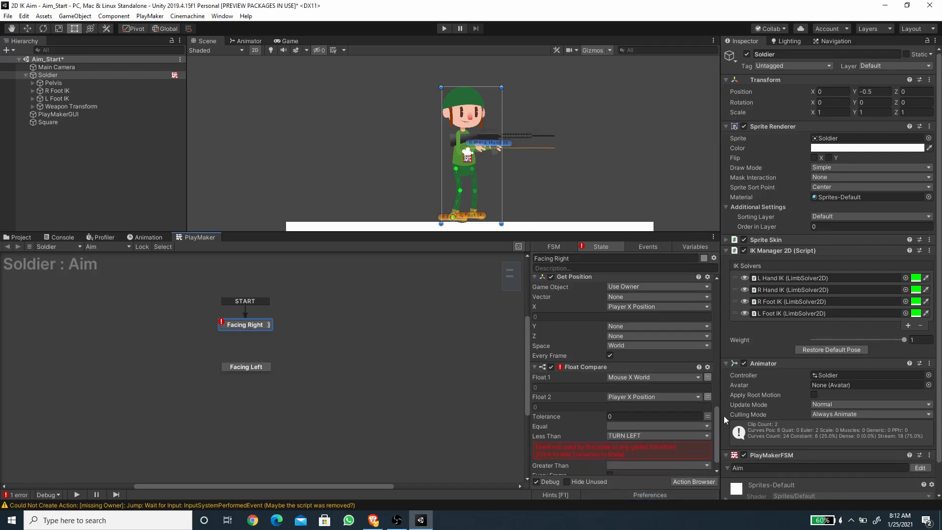
click(610, 458)
Add a TURN LEFT transition to the Facing Right state and connect it to the Facing Left state.
right_click(245, 323)
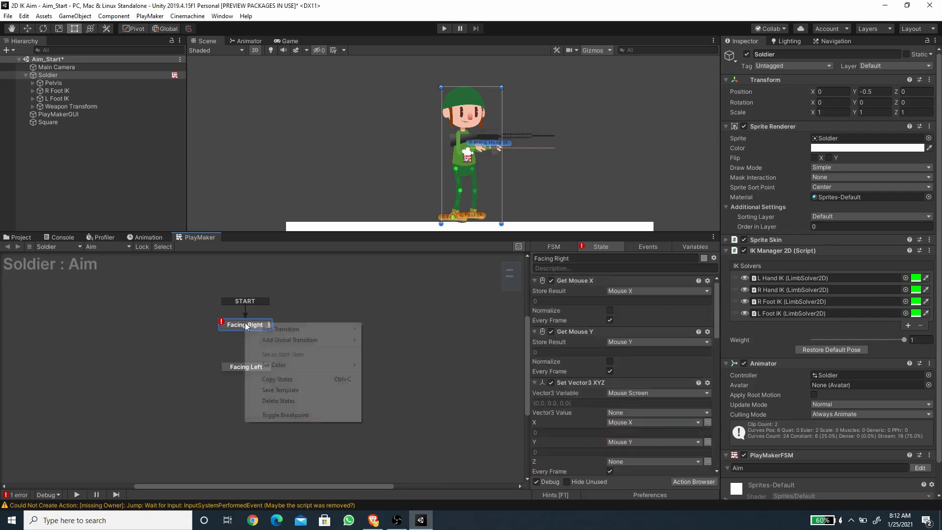
mouse_move(275, 330)
click(379, 331)
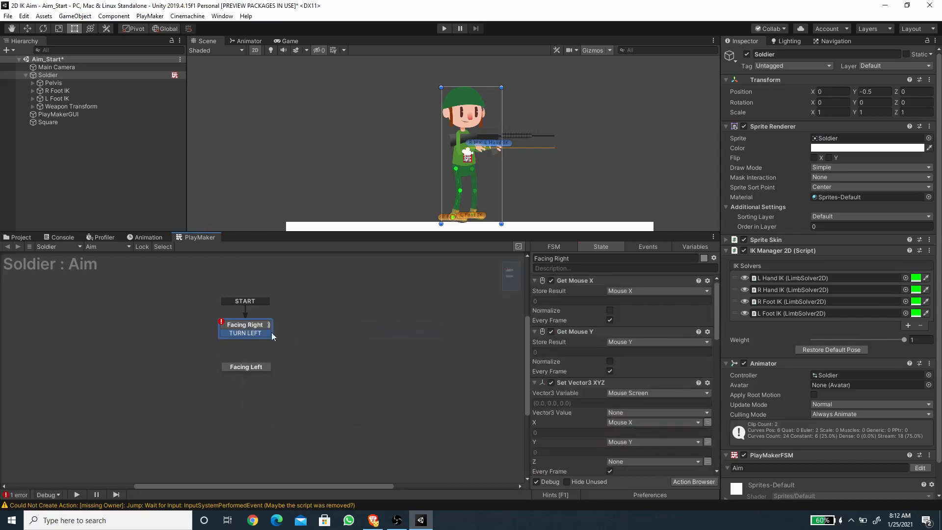
mouse_move(261, 333)
mouse_down()
mouse_move(295, 369)
mouse_move(247, 365)
mouse_up()
click(257, 368)
Copy the Get Position and Float Compare actions from Facing Right and paste them below Smooth Look At 2d in Facing Left.
click(246, 332)
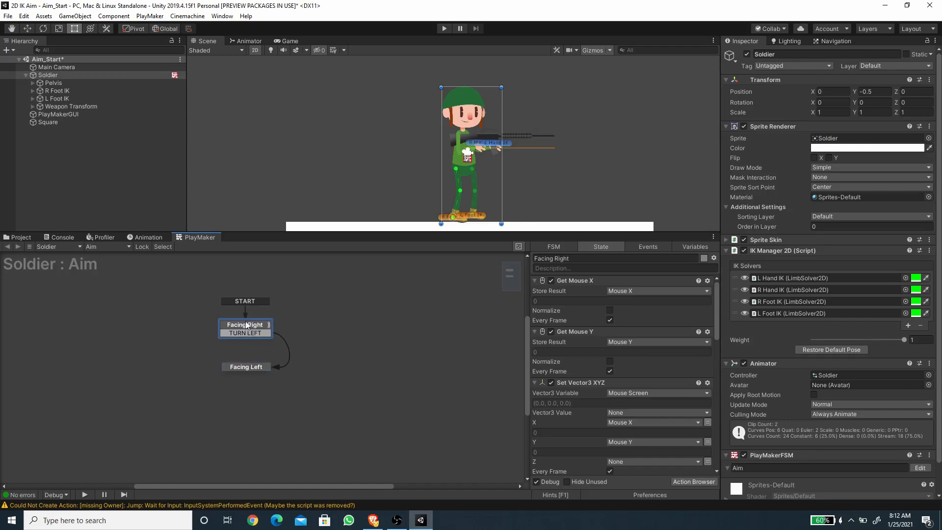
scroll(596, 392, down, 5)
scroll(602, 402, down, 3)
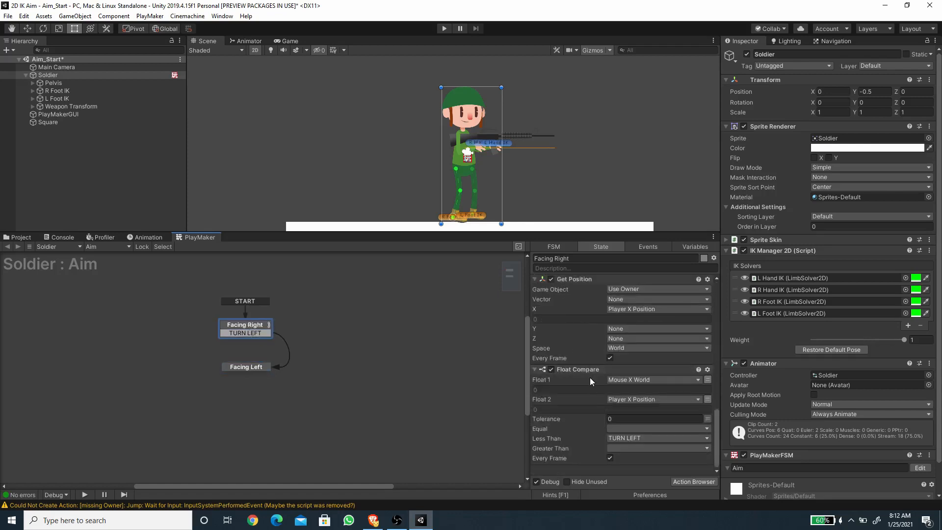
scroll(590, 378, up, 1)
click(579, 339)
ctrl+click(588, 428)
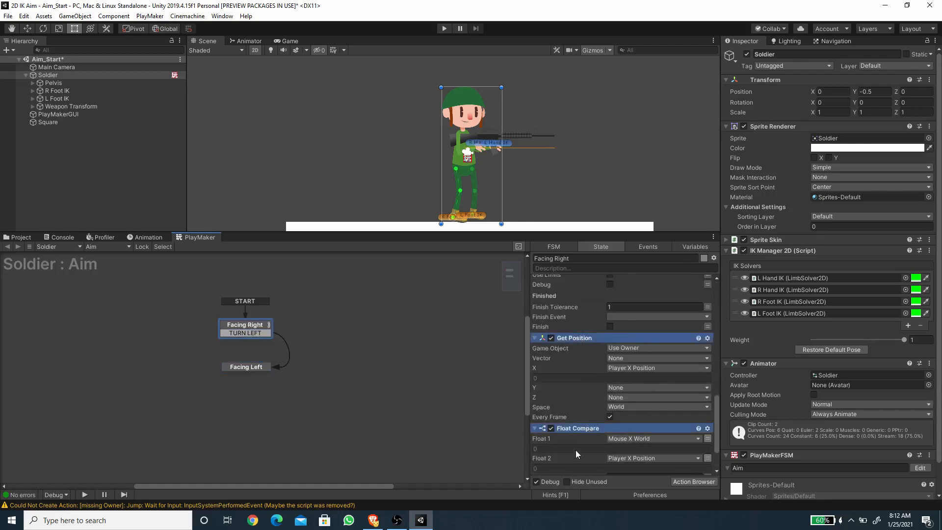
click(262, 366)
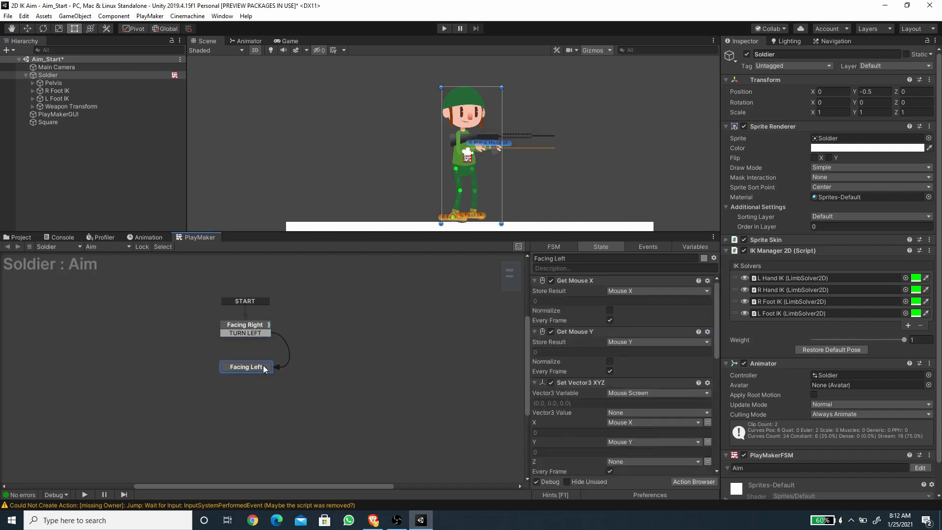
scroll(598, 378, down, 6)
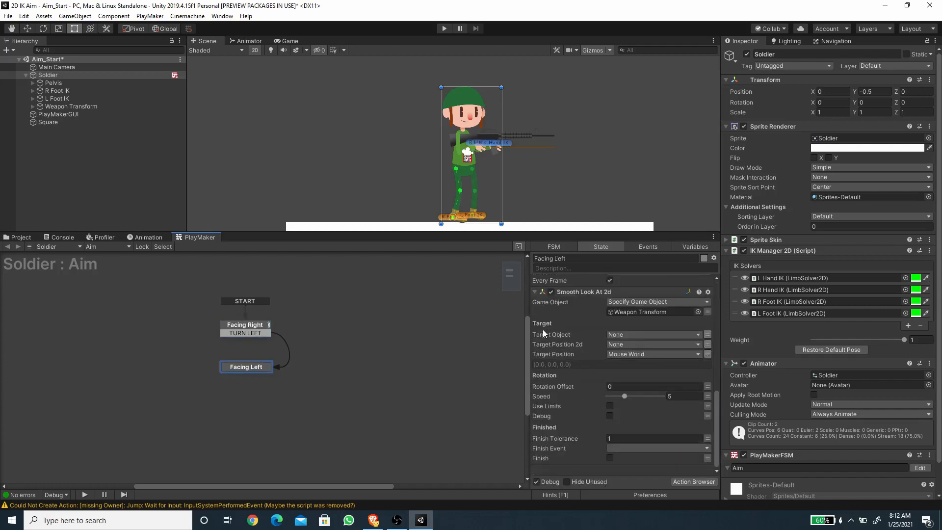
click(535, 291)
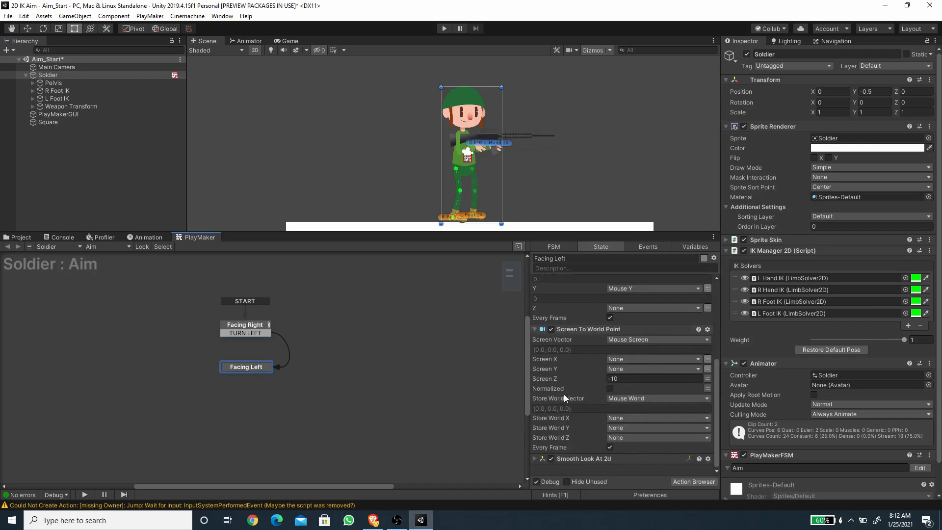
click(571, 460)
scroll(594, 411, down, 5)
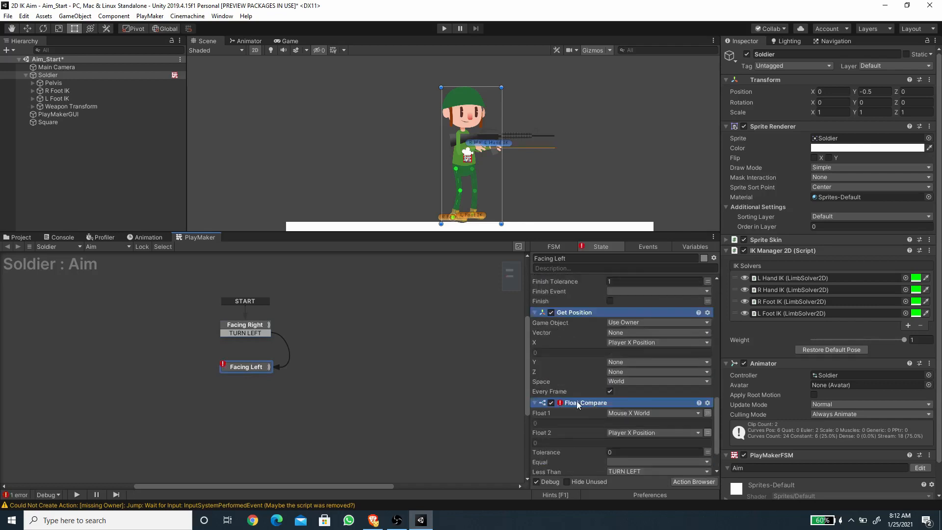
Create a new event TURN RIGHT for the Less Than result of Facing Left's Float Compare action.
scroll(617, 378, down, 6)
scroll(590, 374, down, 2)
scroll(592, 392, up, 2)
scroll(732, 391, down, 3)
scroll(644, 430, down, 4)
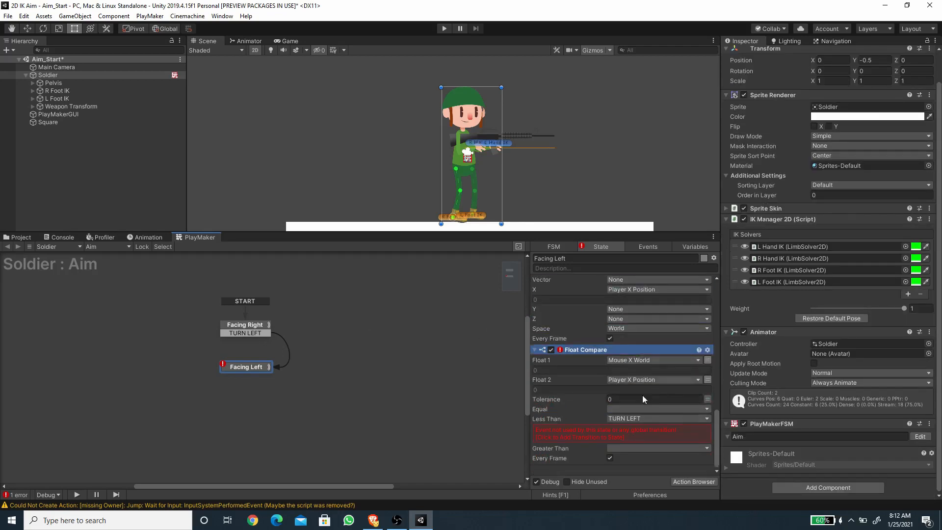
click(635, 418)
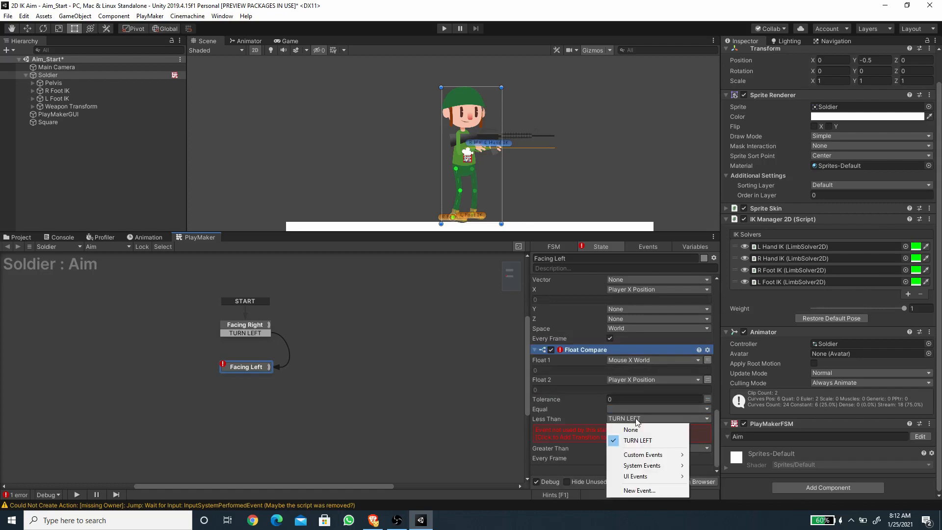
click(648, 491)
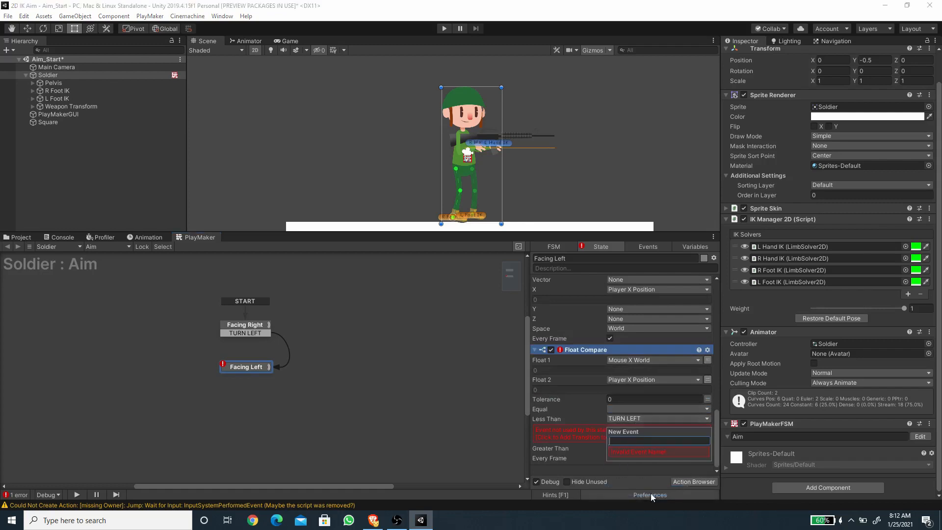
text(TURN RIGHT)
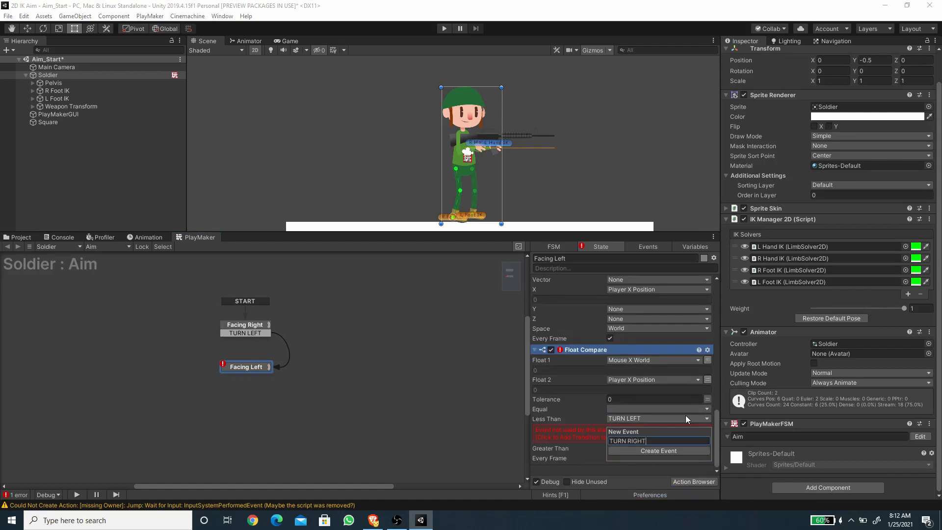
key(Return)
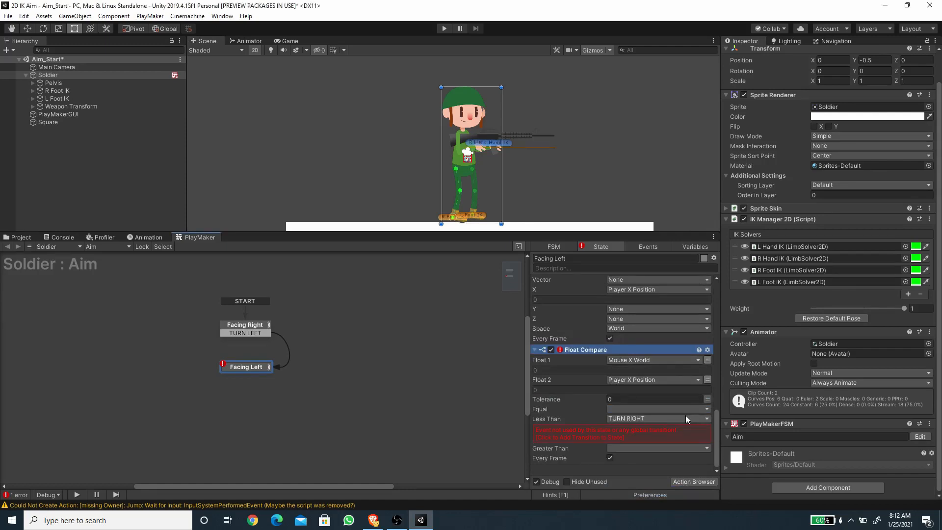
Add a TURN RIGHT transition to the Facing Left state and link it to the Facing Right state.
right_click(249, 365)
click(237, 366)
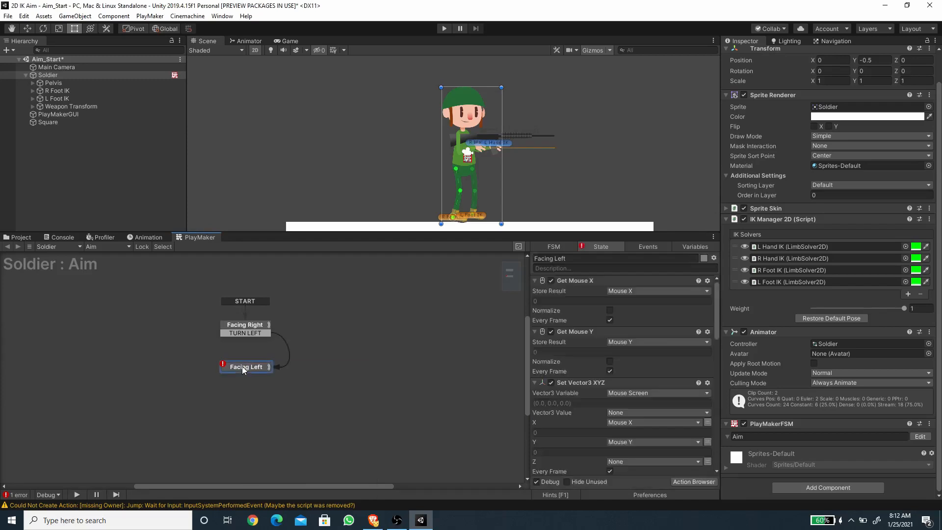
right_click(243, 367)
mouse_move(343, 374)
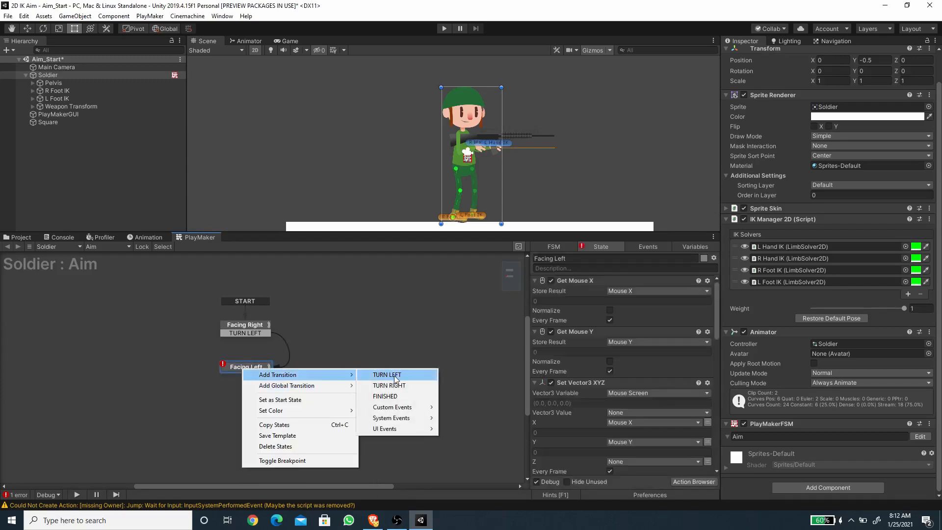
click(396, 384)
drag(232, 376, 235, 328)
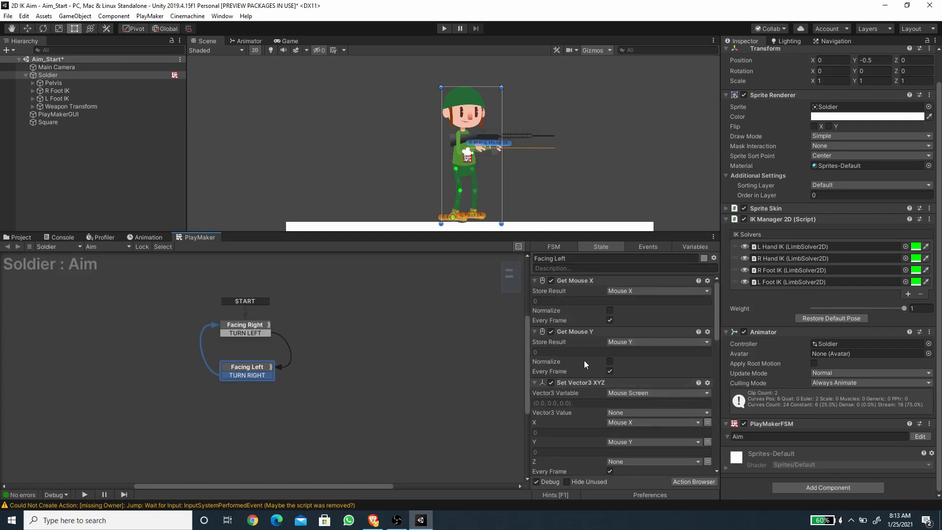
Store the World X of Facing Left's Screen To World Point action in the Mouse X World variable.
scroll(597, 393, down, 4)
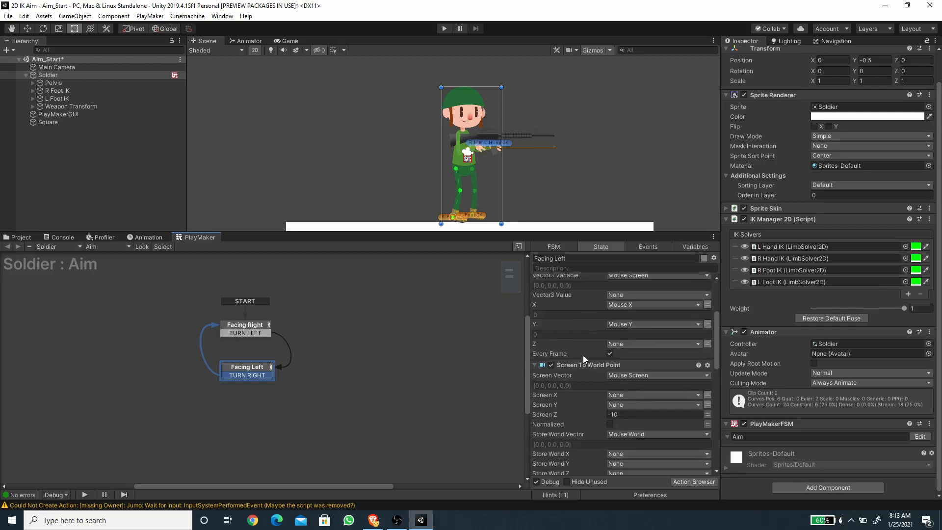
scroll(583, 356, down, 2)
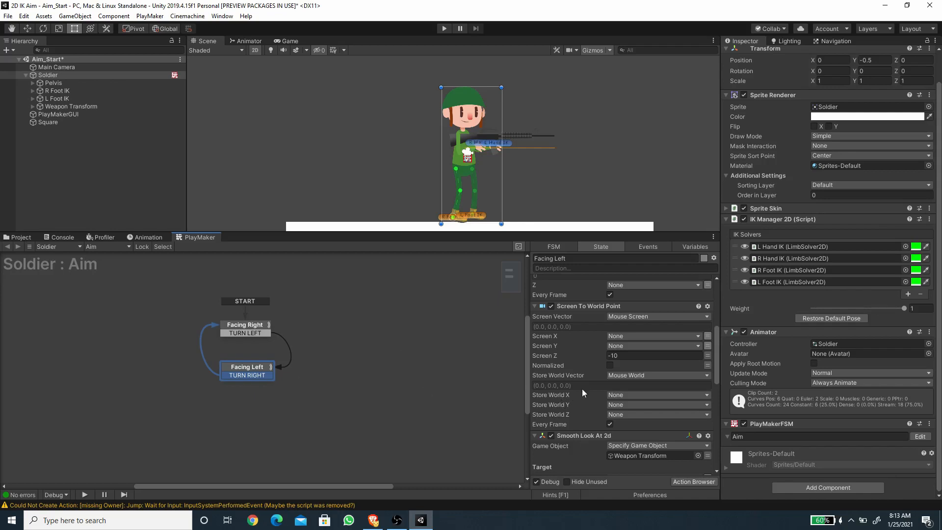
click(618, 394)
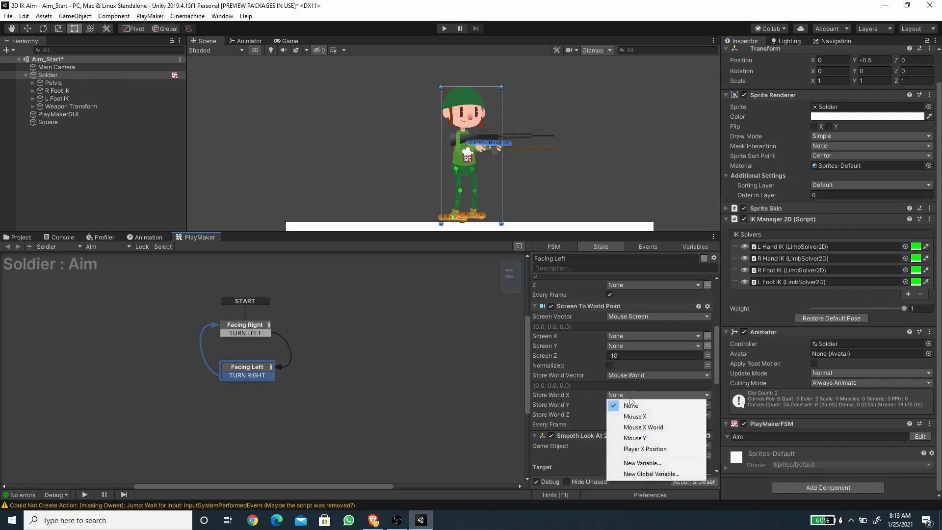
click(649, 427)
Set the Rotation Offset of Facing Left's Smooth Look At 2d action to 180.
scroll(579, 404, down, 5)
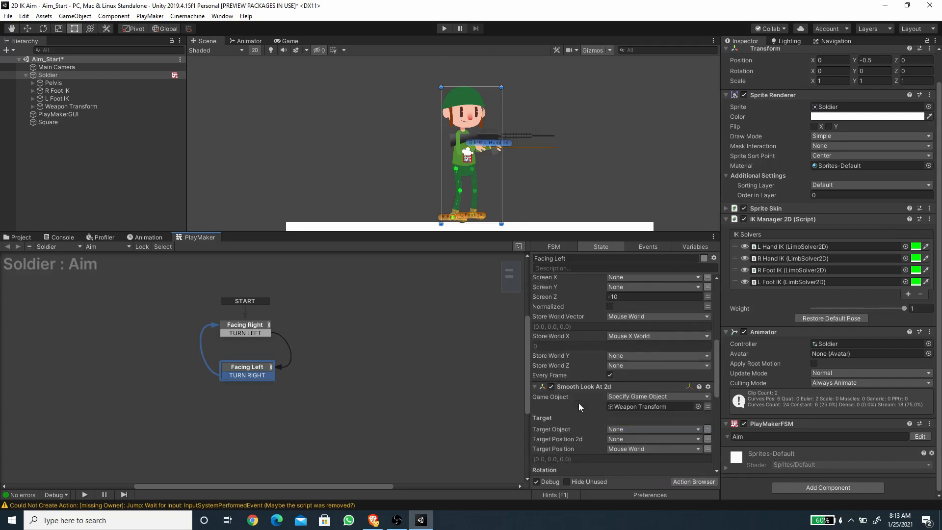
scroll(581, 404, down, 3)
scroll(609, 391, up, 3)
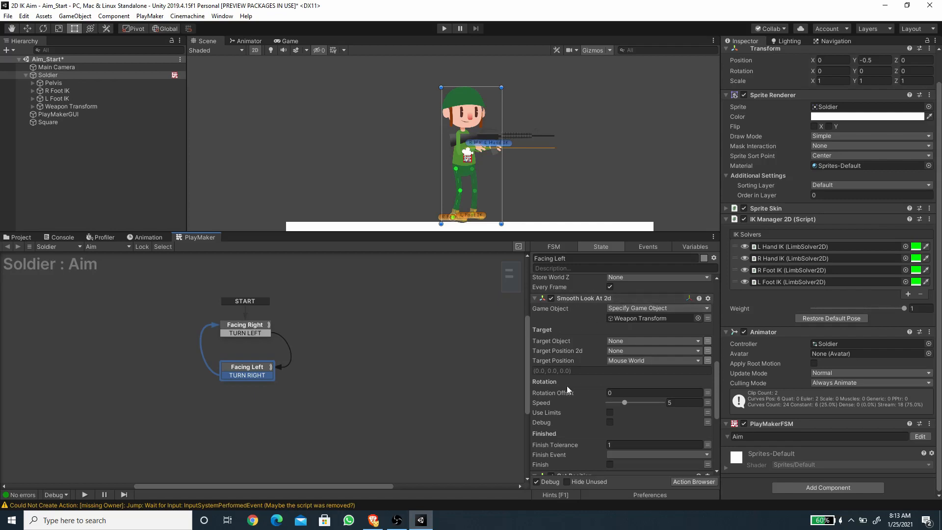
text(180)
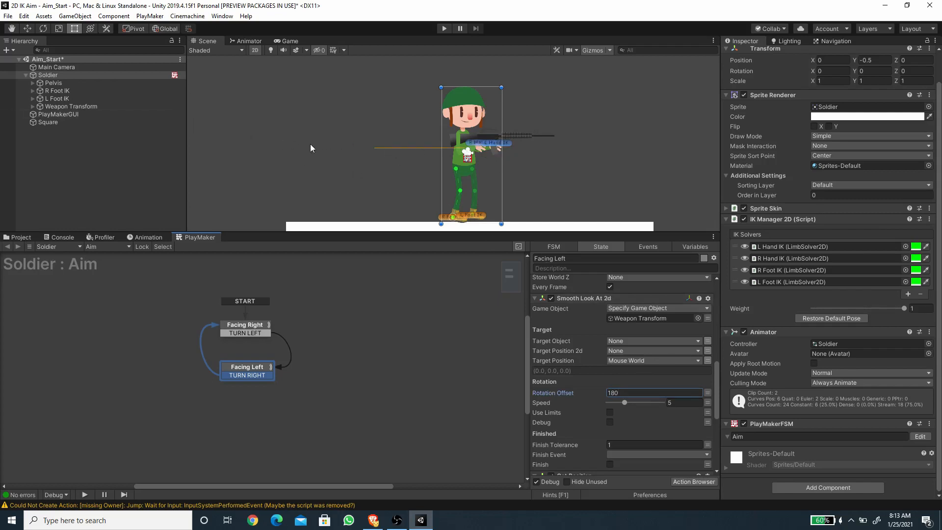
scroll(592, 366, down, 6)
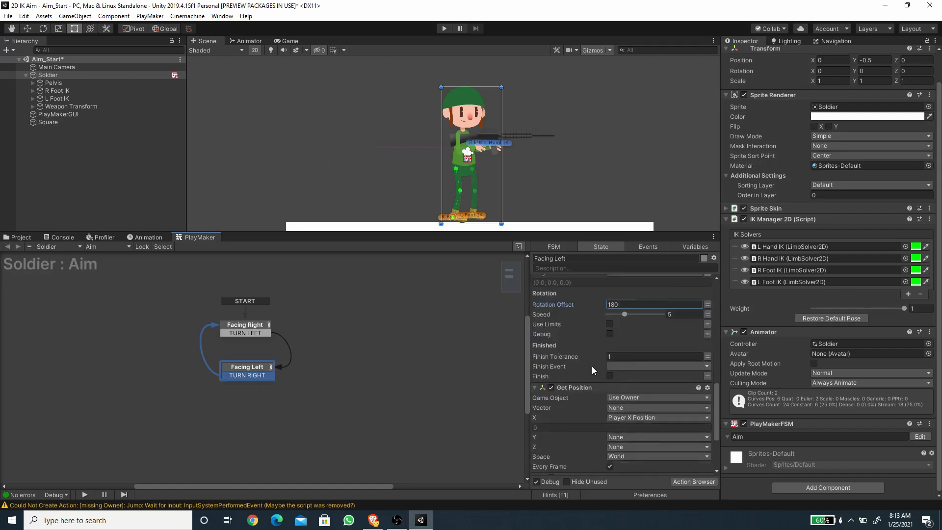
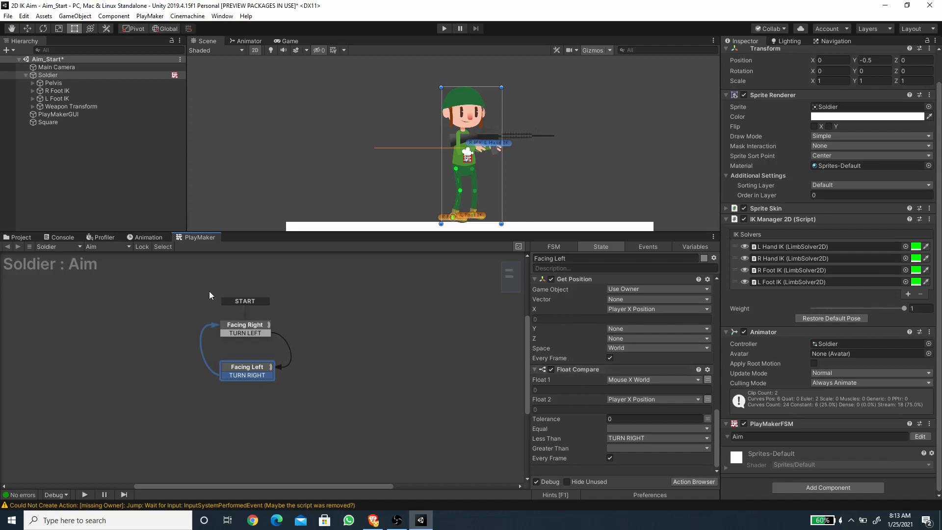
Add a second FSM to the Soldier object and name it Direction.
click(102, 245)
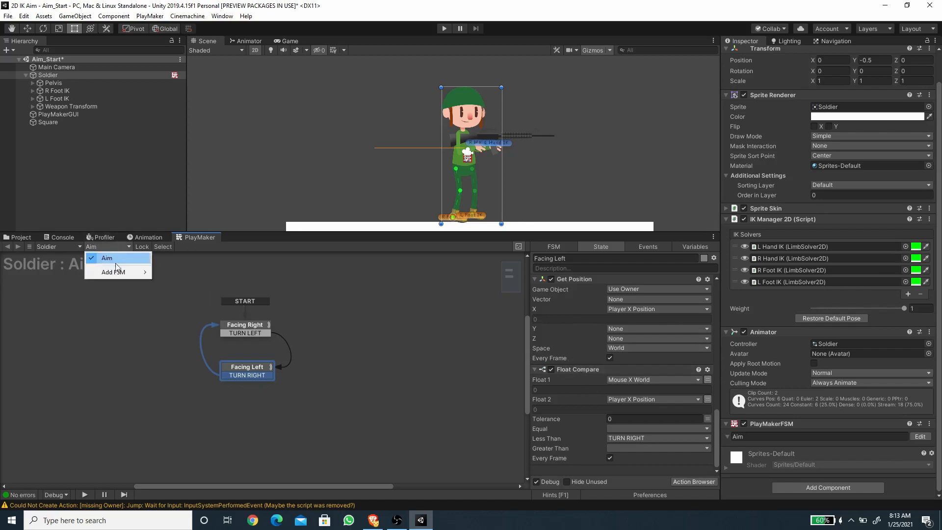
mouse_move(117, 270)
click(196, 273)
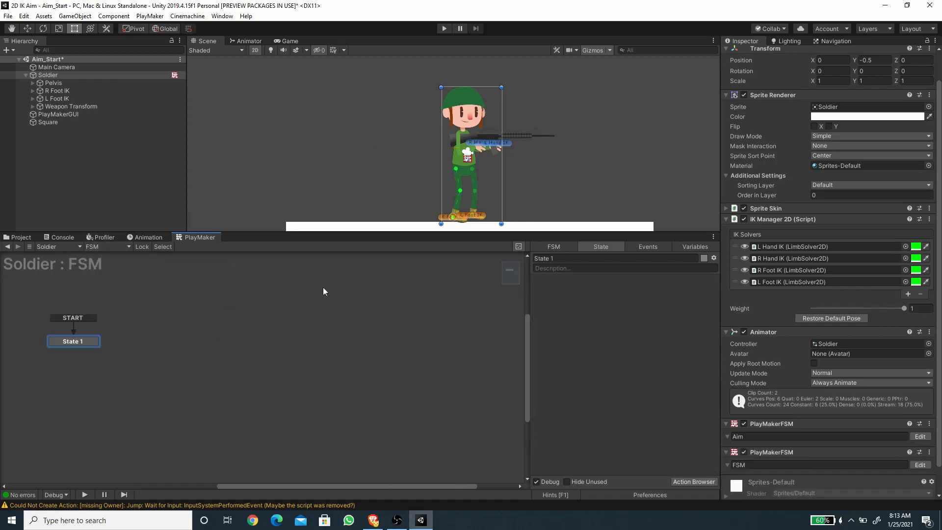
scroll(809, 356, down, 2)
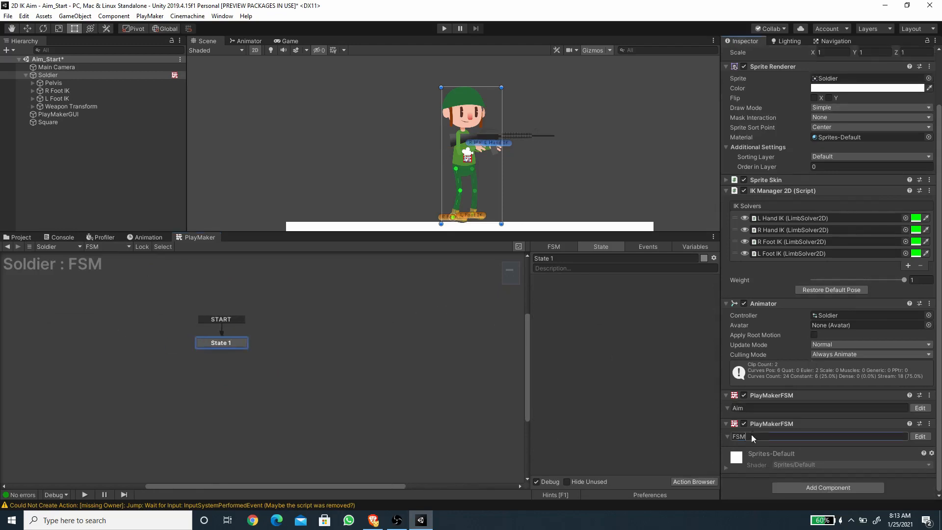
key(BackSpace)
key(BackSpace)
key(BackSpace)
text(Direction)
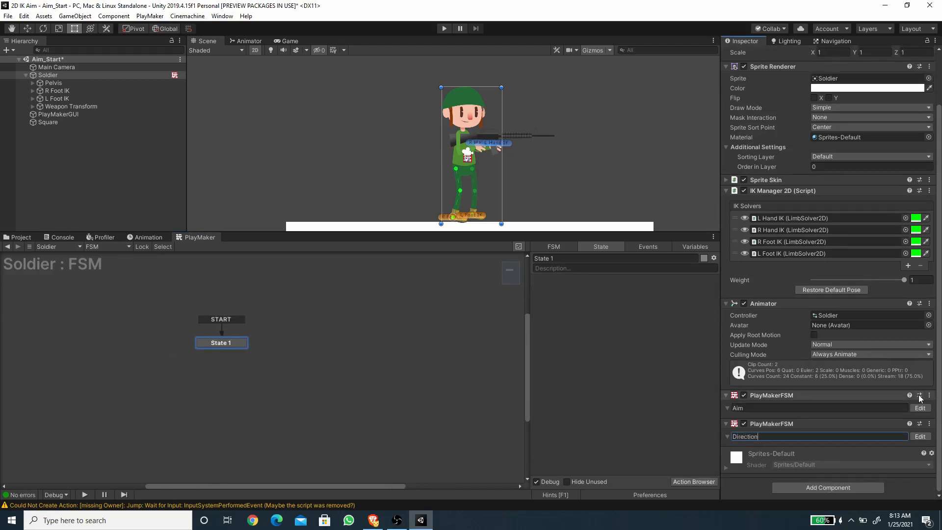
key(Return)
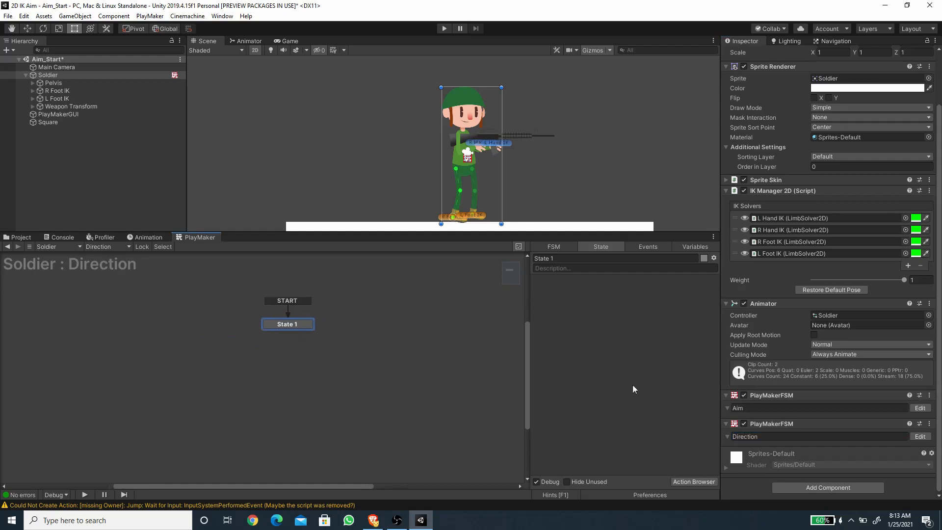
Rename the Direction FSM's start state to Facing Right and add a Set Scale action to it.
click(569, 258)
text(Facing )
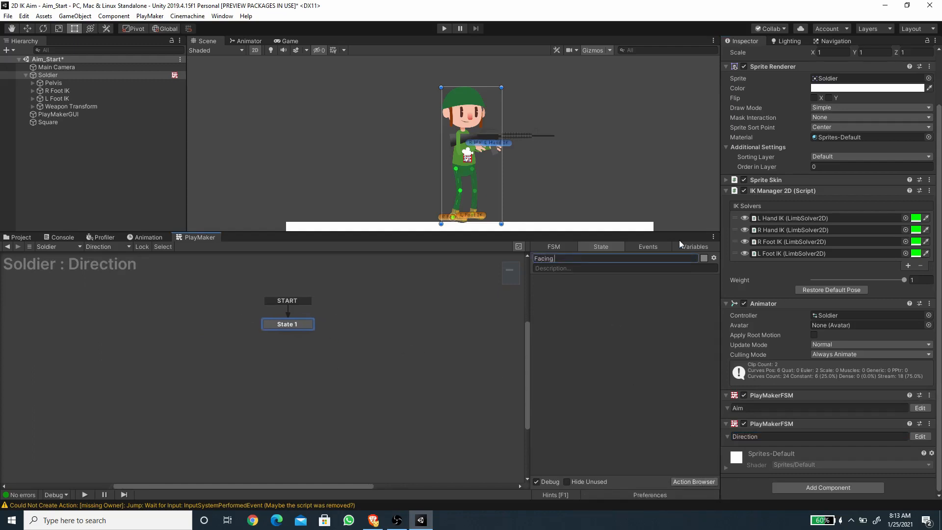
text(Right)
click(694, 482)
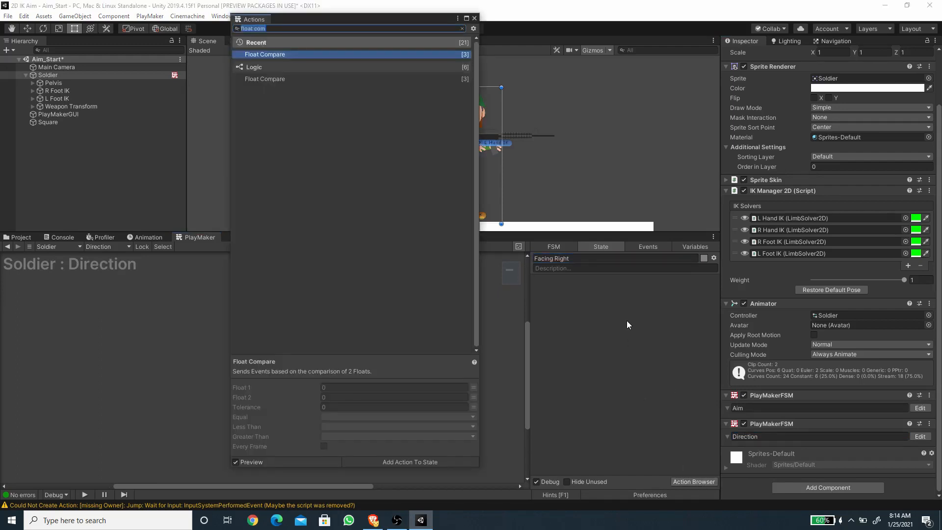
text(Set sca)
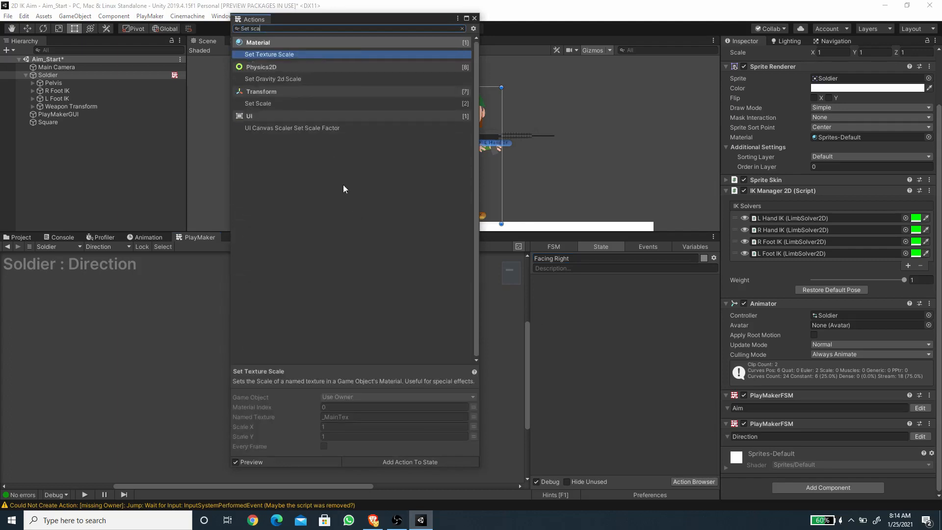
double_click(258, 103)
click(474, 19)
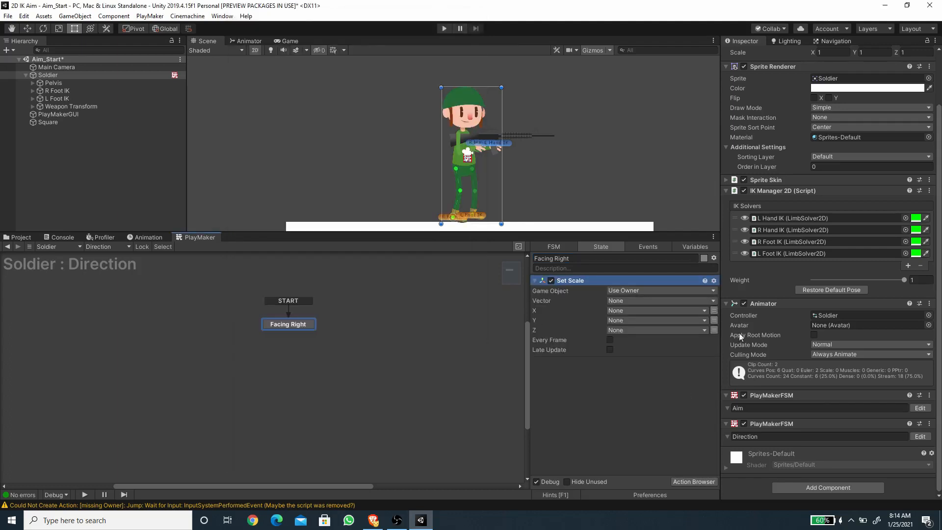
Set the X, Y and Z values of Facing Right's Set Scale action to 1.
click(714, 310)
text(1)
scroll(865, 304, up, 3)
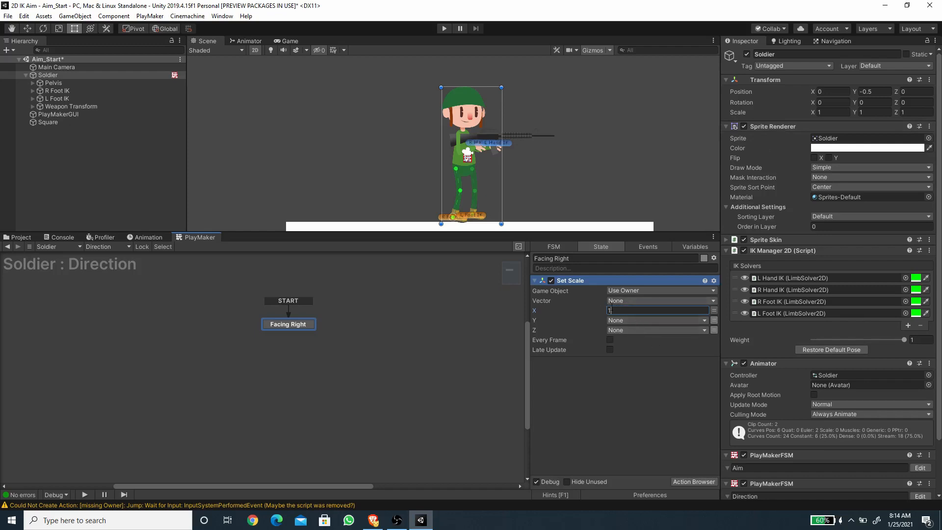
click(714, 320)
click(653, 320)
text(1)
click(714, 330)
click(663, 331)
text(1)
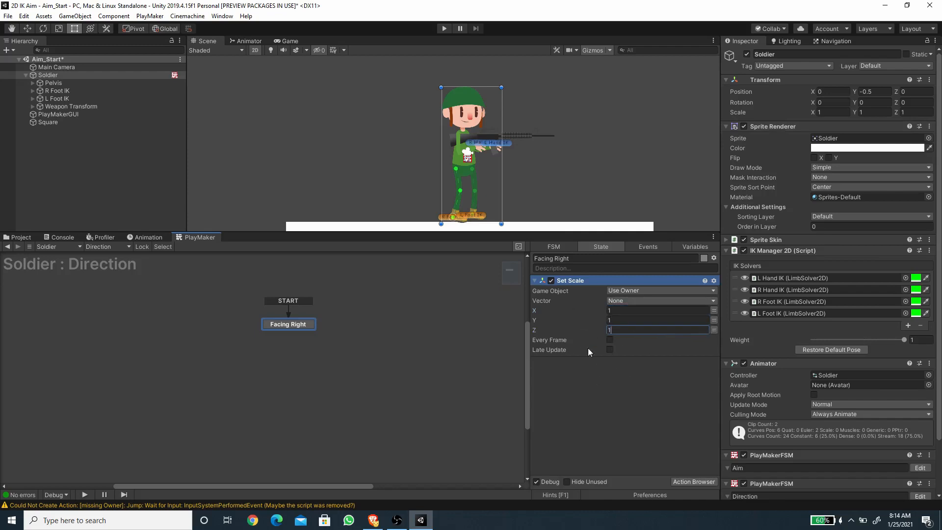
click(597, 371)
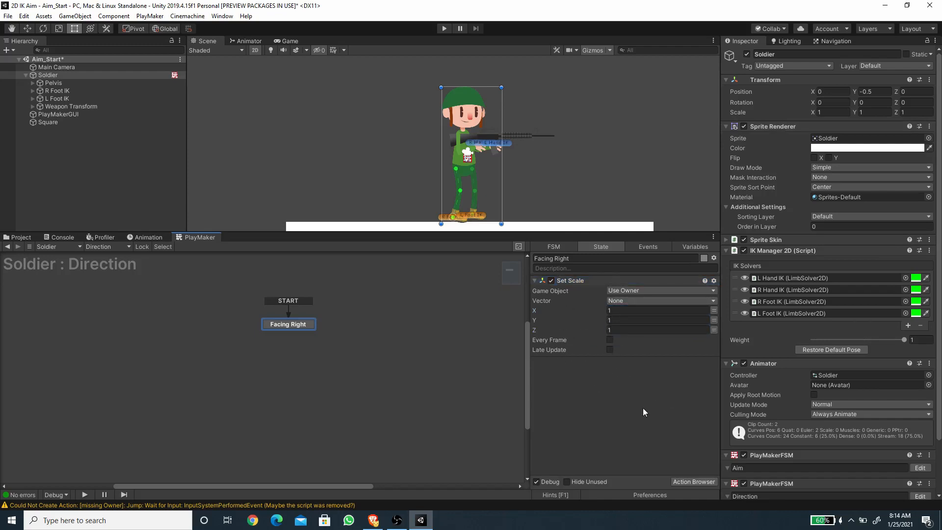
Add an Int Switch action to the Facing Right state and assign it a new int variable named Direction.
click(699, 480)
text(int sw)
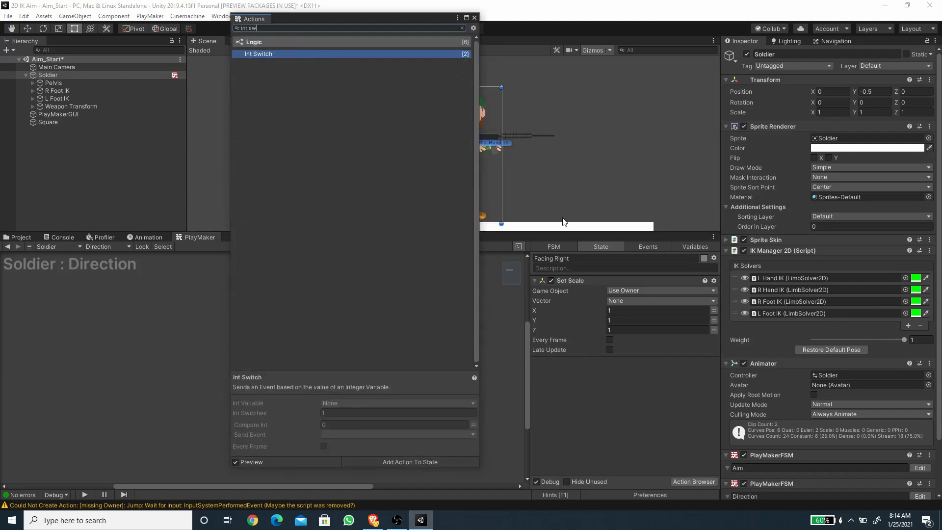
double_click(258, 53)
click(475, 17)
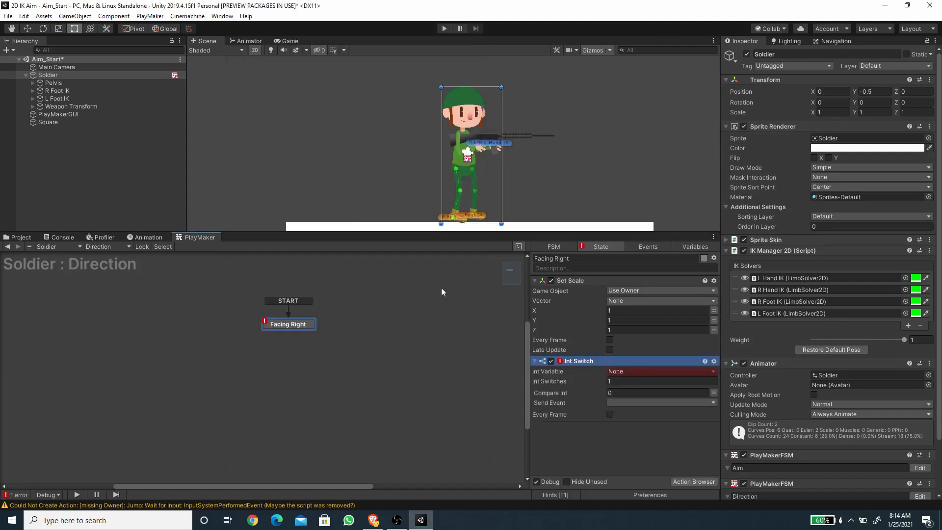
click(636, 371)
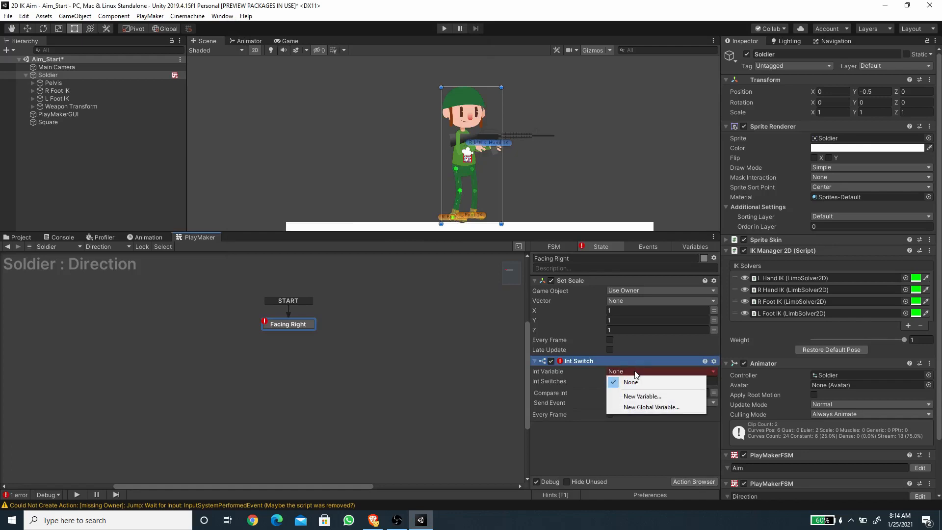
click(641, 397)
text(Direction)
key(Return)
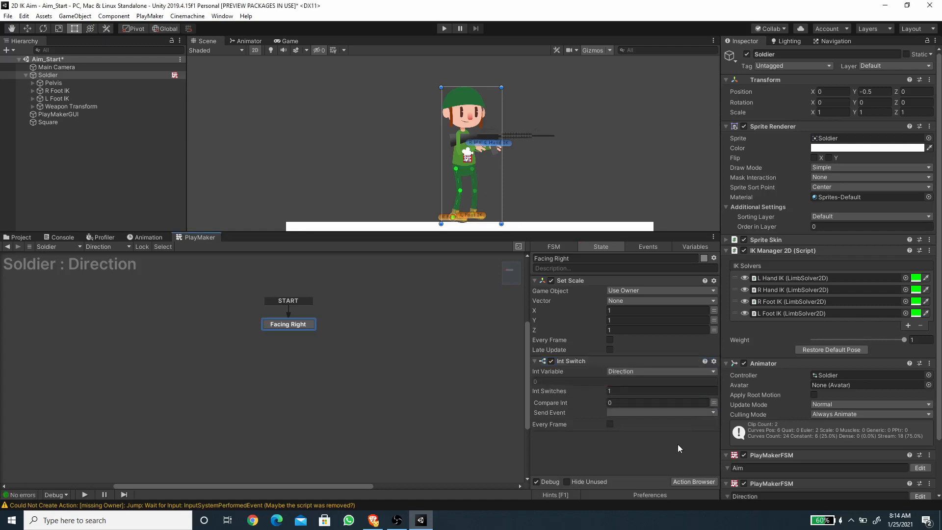
Set the Int Switch's Compare Int to -1 and make the action run every frame.
click(617, 395)
click(617, 403)
text(-1)
key(Return)
Duplicate the Facing Right state below the original and rename the copy Facing Left.
ctrl+drag(302, 329, 303, 361)
click(598, 259)
key(BackSpace)
text(Facing Left)
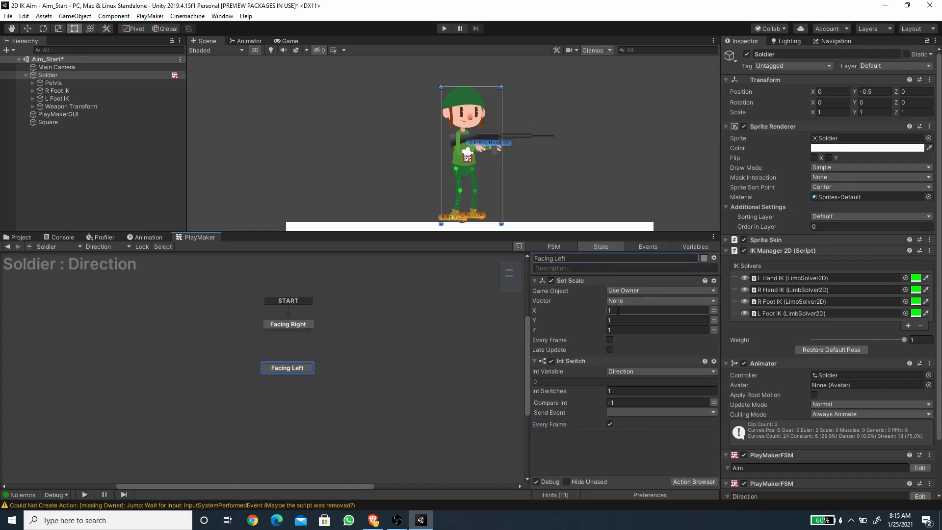
In the Facing Left state, set the Set Scale X value to -1 and the Int Switch's Compare Int to 1.
click(620, 311)
double_click(620, 311)
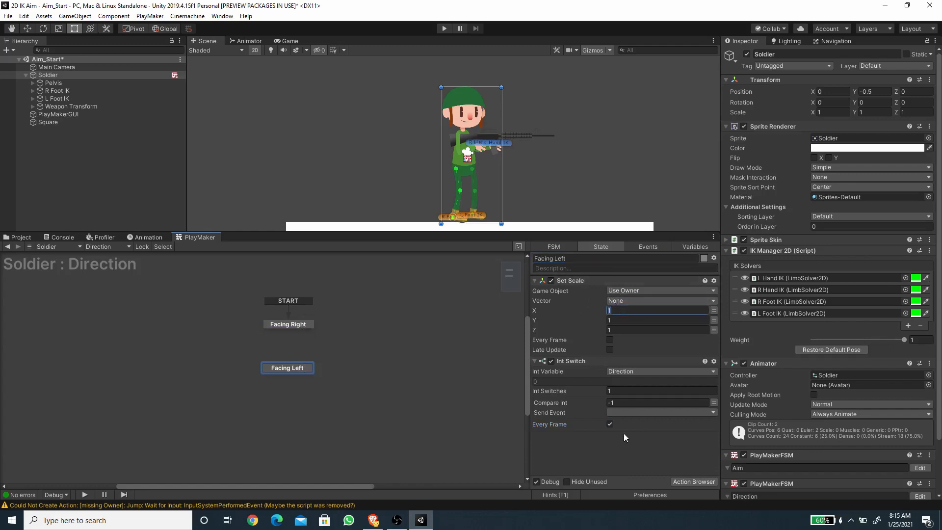
text(-1)
click(622, 402)
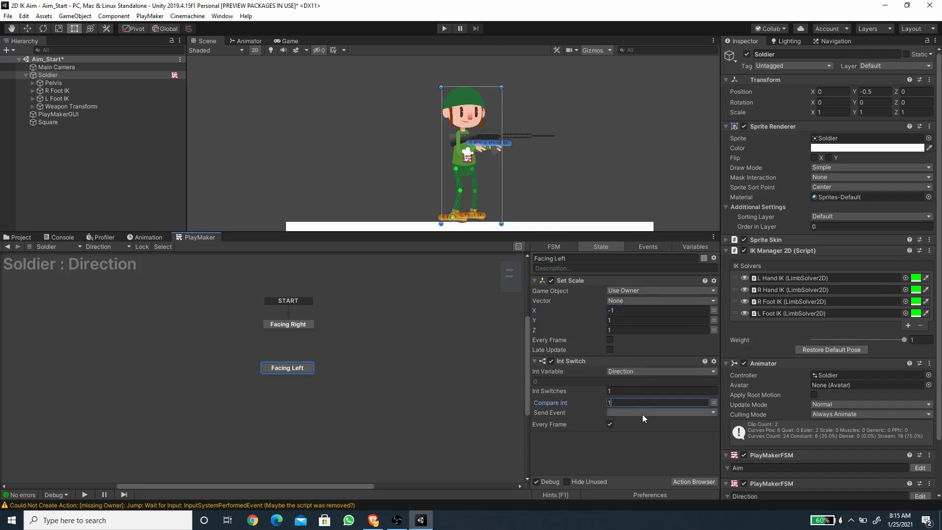
Create a new event named TURN RIGHT as the Send Event of the Int Switch in the Facing Left state.
click(644, 413)
click(643, 471)
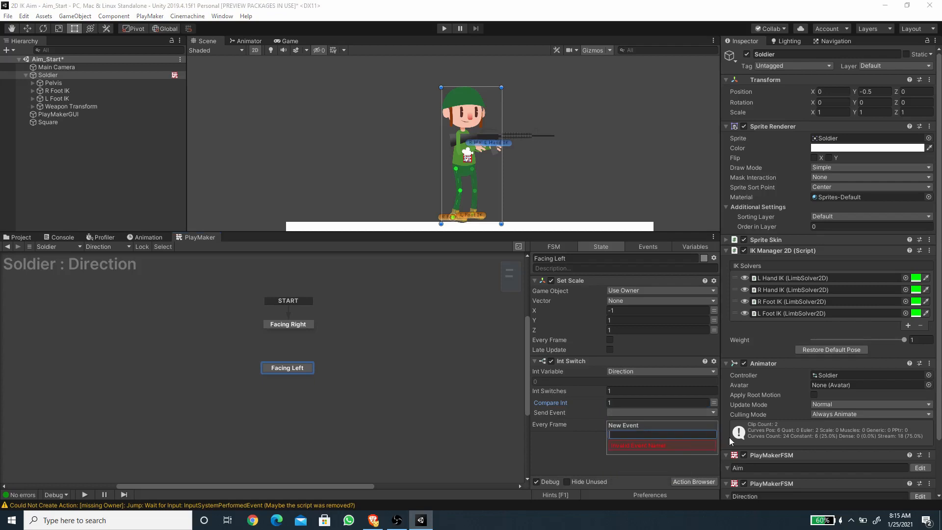
text(TURN RIGTH)
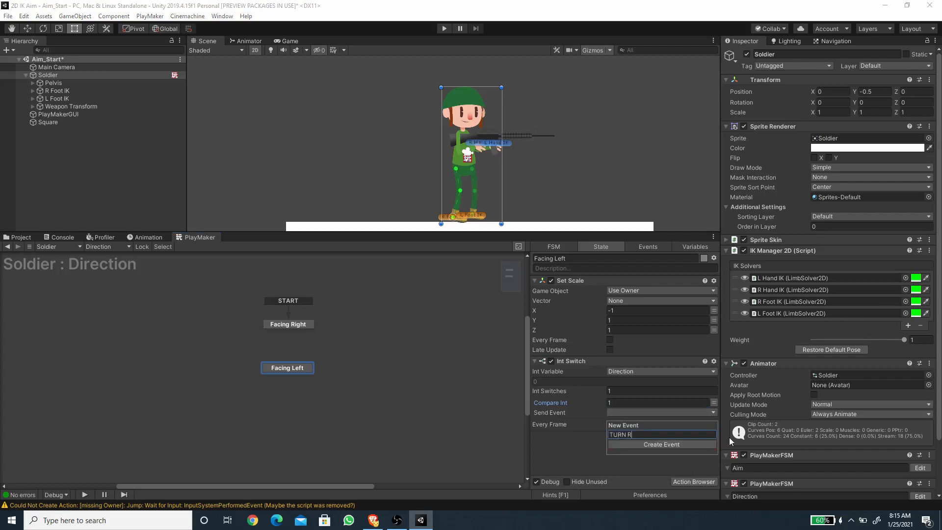
key(BackSpace)
key(BackSpace)
text(HT)
key(Return)
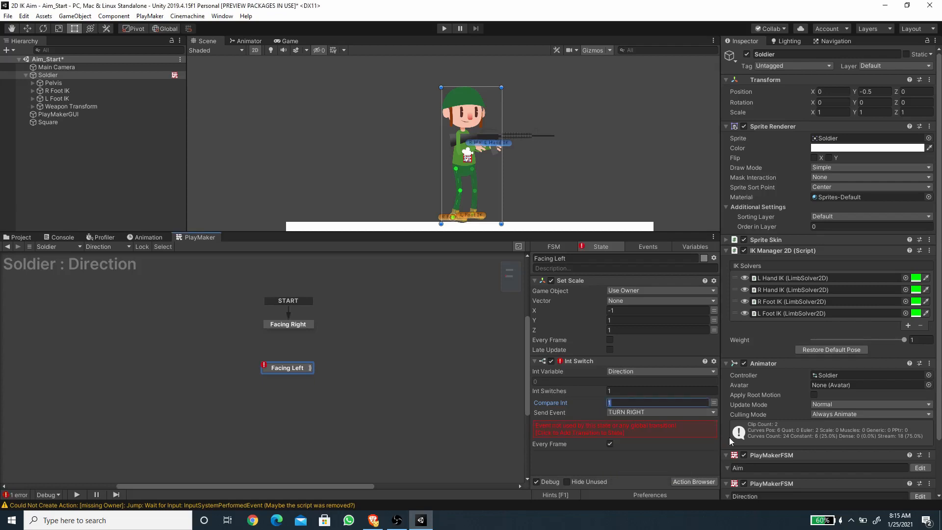
Add a TURN RIGHT transition to the Facing Left state and link it to the Facing Right state.
right_click(295, 365)
click(282, 367)
right_click(281, 367)
mouse_move(293, 375)
click(430, 374)
drag(309, 378, 337, 358)
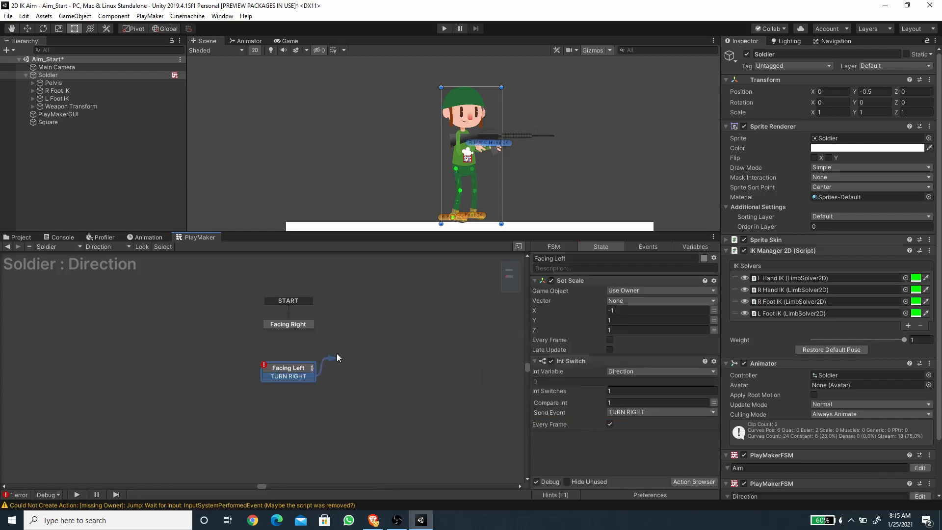
drag(308, 323, 308, 323)
In the Facing Right state, create a new event named TURN LEFT as the Int Switch's Send Event.
click(287, 322)
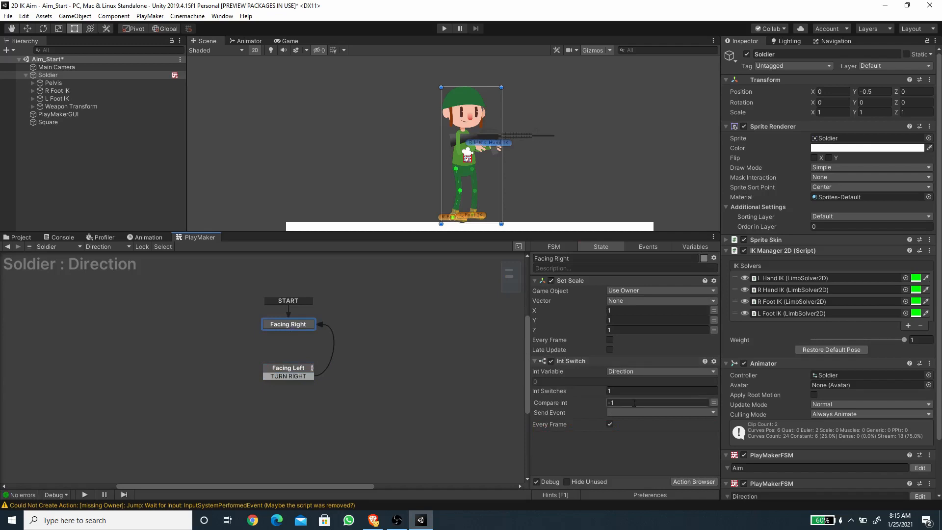
click(627, 418)
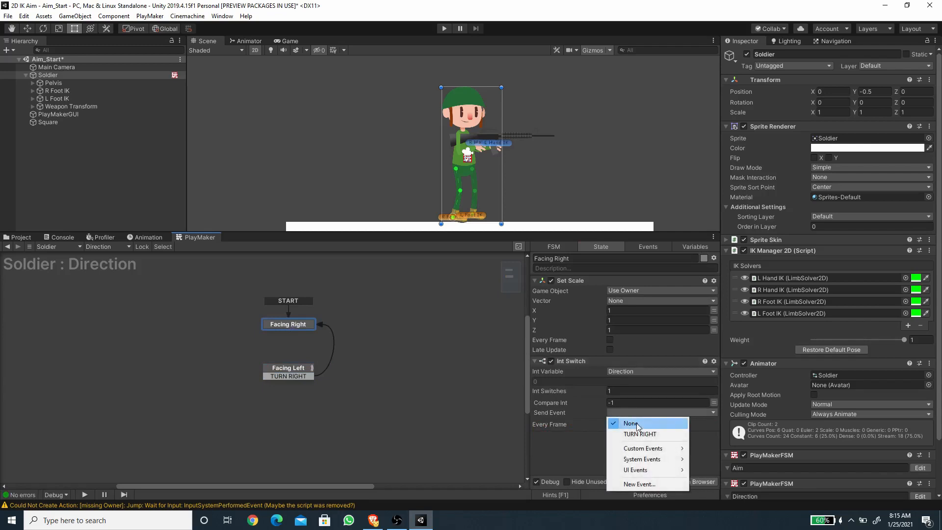
click(638, 484)
text(TURN LEFT)
key(Return)
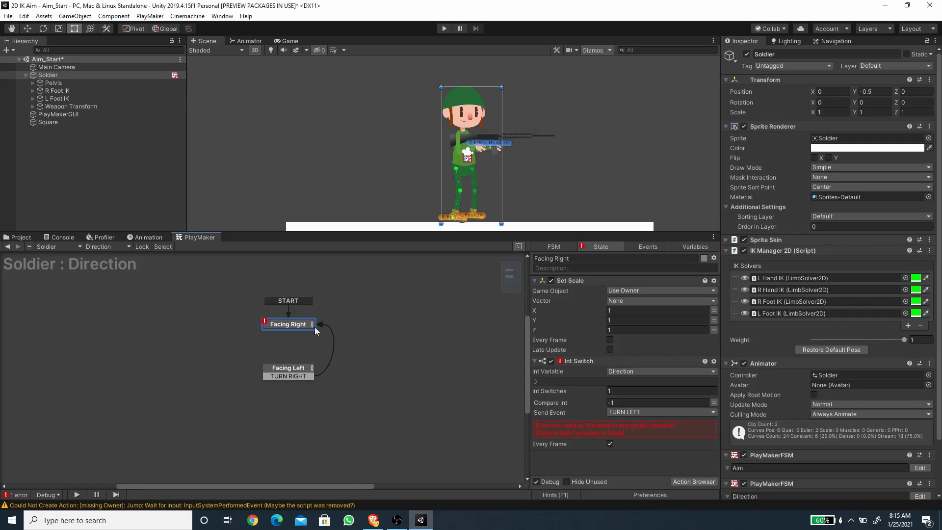
Add a TURN LEFT transition to the Facing Right state and link it to the Facing Left state.
right_click(301, 324)
mouse_move(343, 330)
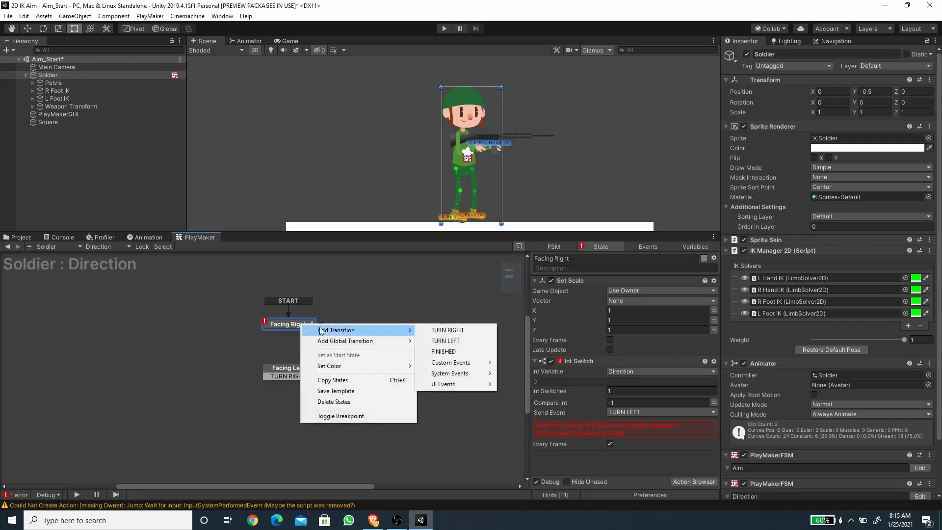
click(436, 342)
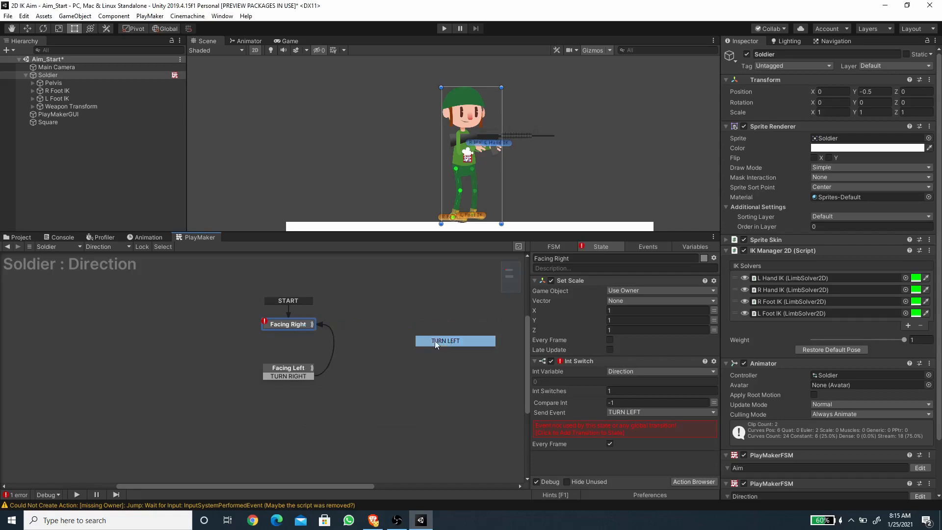
drag(268, 333, 268, 373)
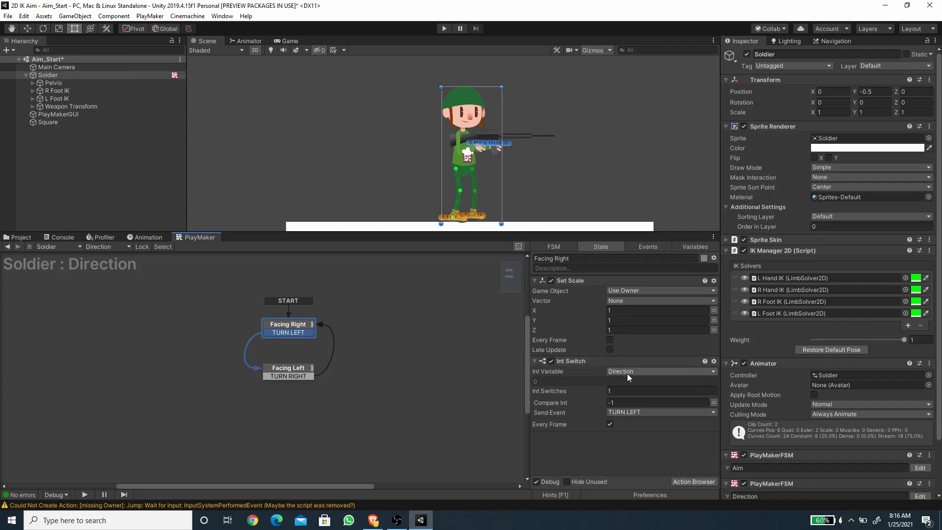
Set the starting value of the Direction int variable to 1.
click(690, 248)
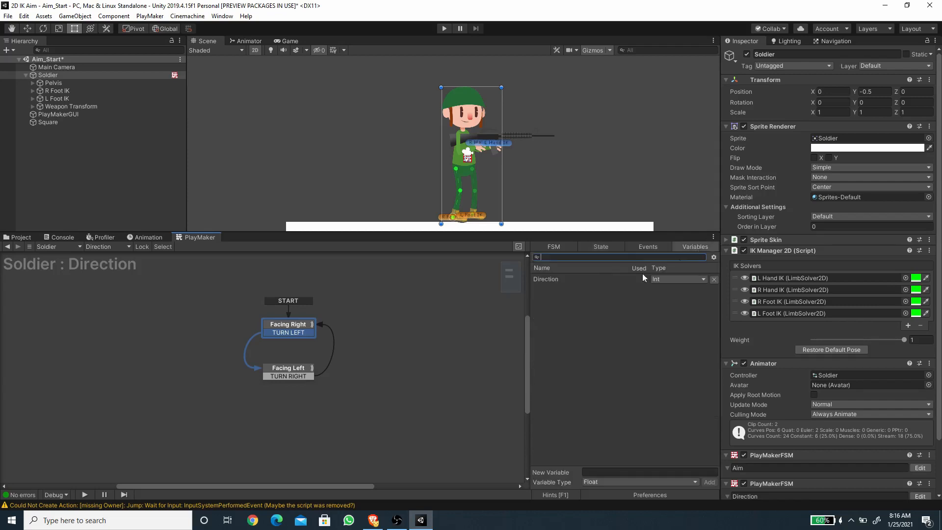
click(552, 280)
double_click(601, 443)
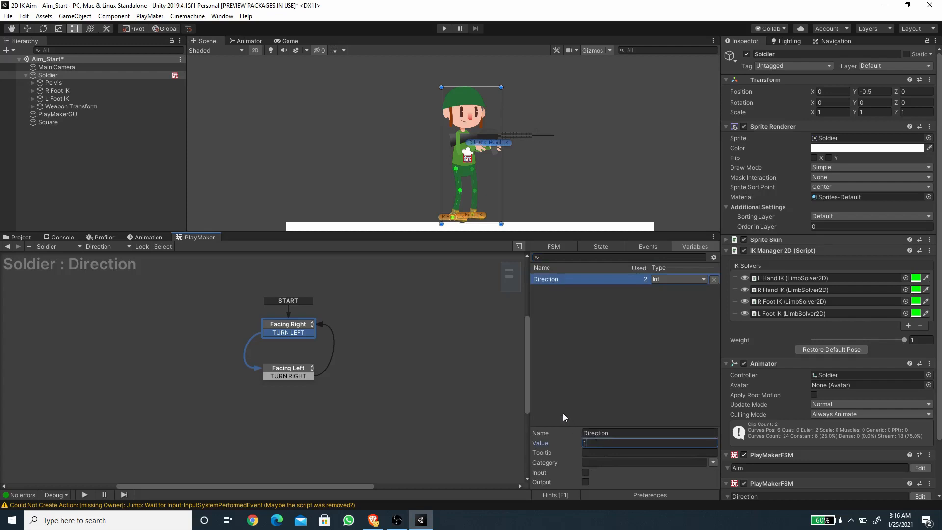
Switch to the Soldier's Aim FSM and add a Set Fsm Int action to its Facing Right state.
click(108, 248)
click(113, 258)
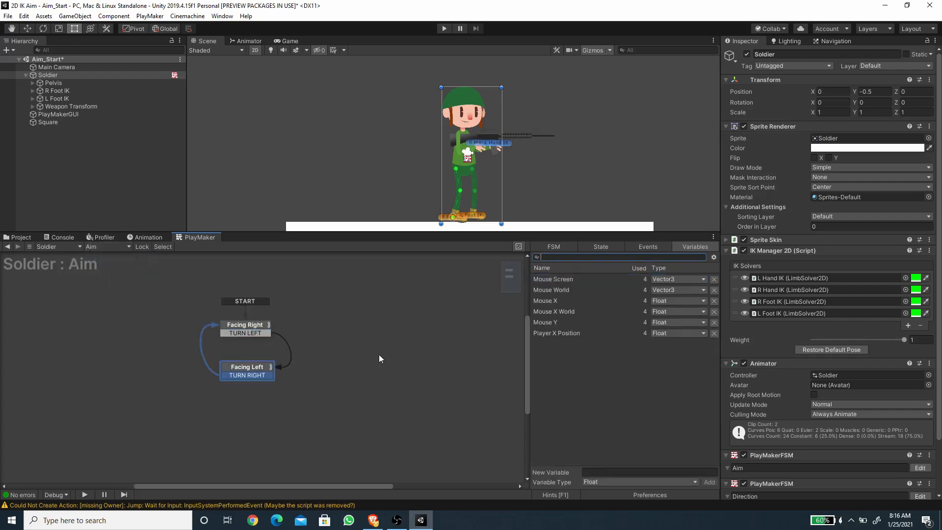
click(253, 332)
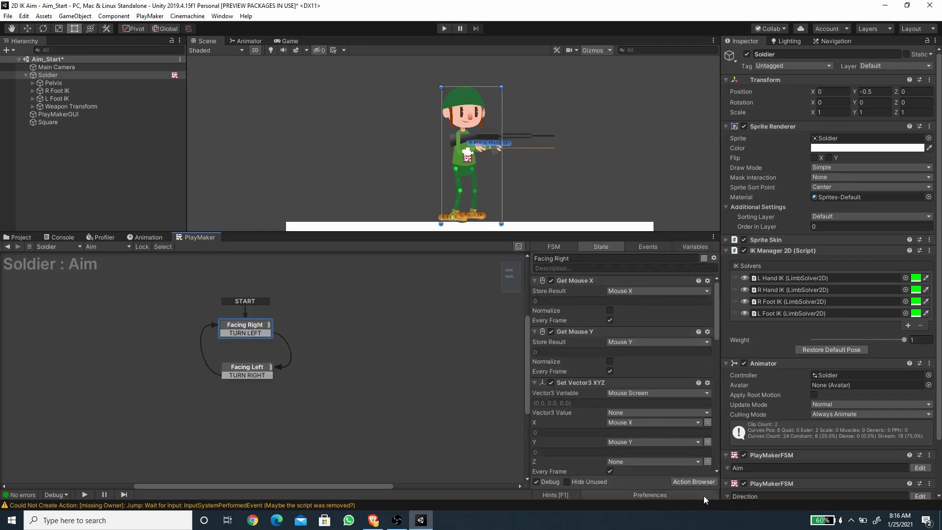
click(700, 483)
text(set)
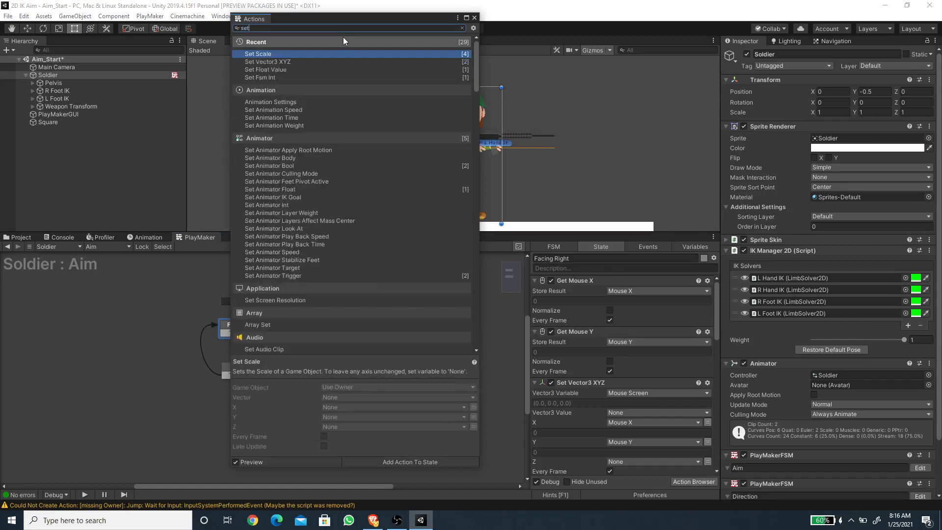
text( fsm in)
key(Return)
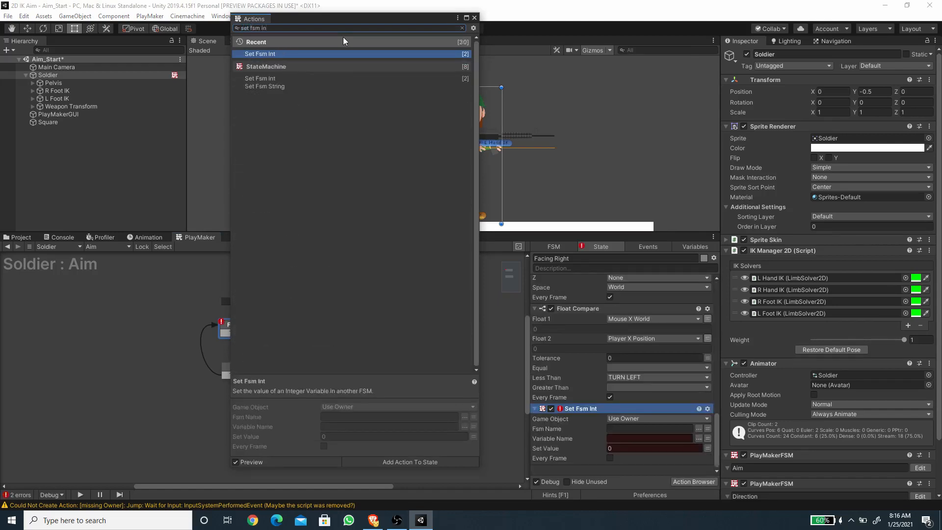
click(474, 17)
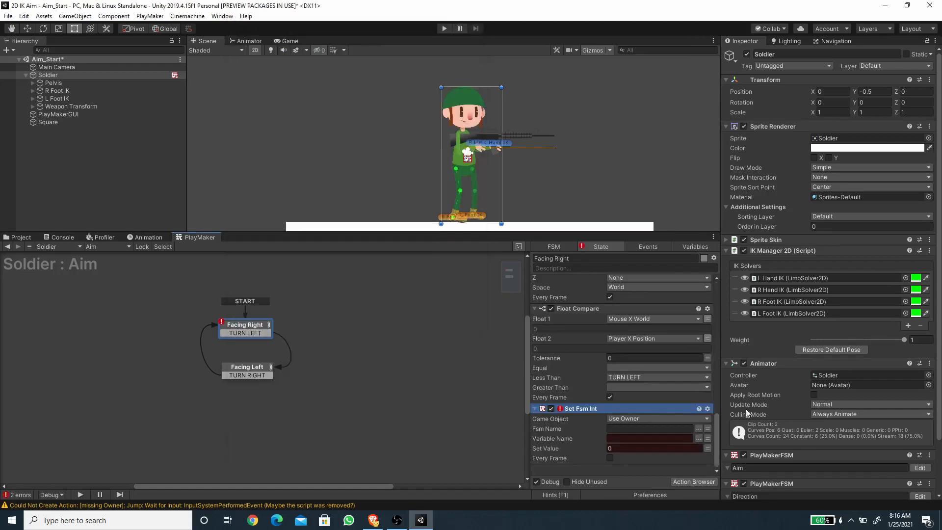
Move the Set Fsm Int action to the top of the Facing Right state's action list.
drag(590, 321, 590, 312)
right_click(593, 353)
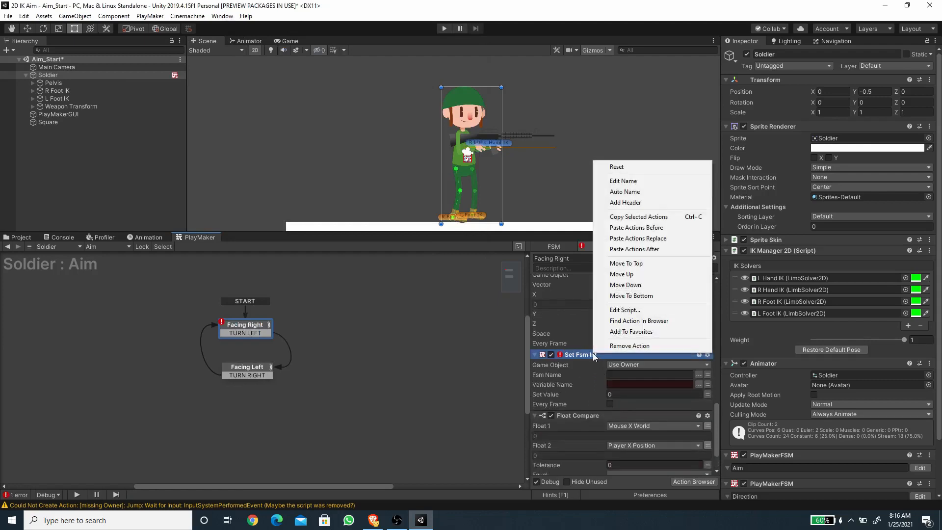
click(631, 265)
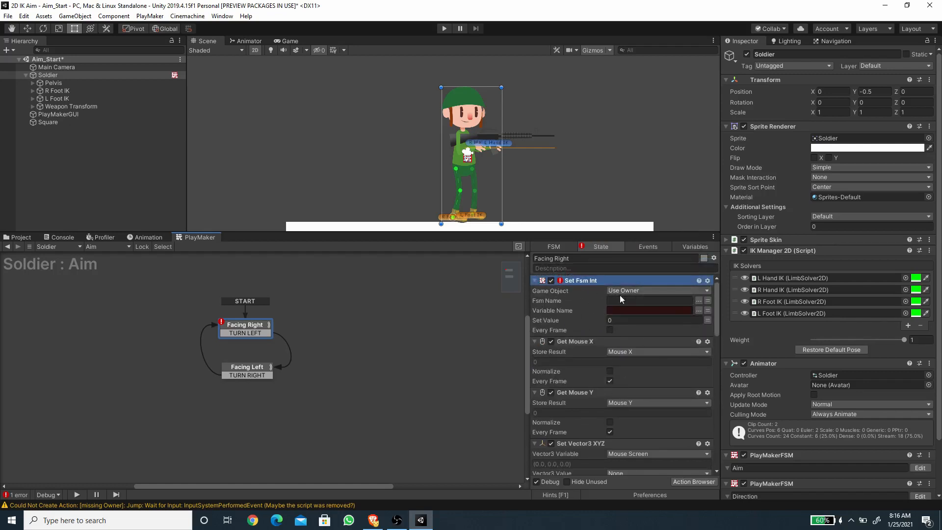
Point the Set Fsm Int action at the Direction FSM's Direction variable and set its value to 1.
click(699, 300)
click(706, 305)
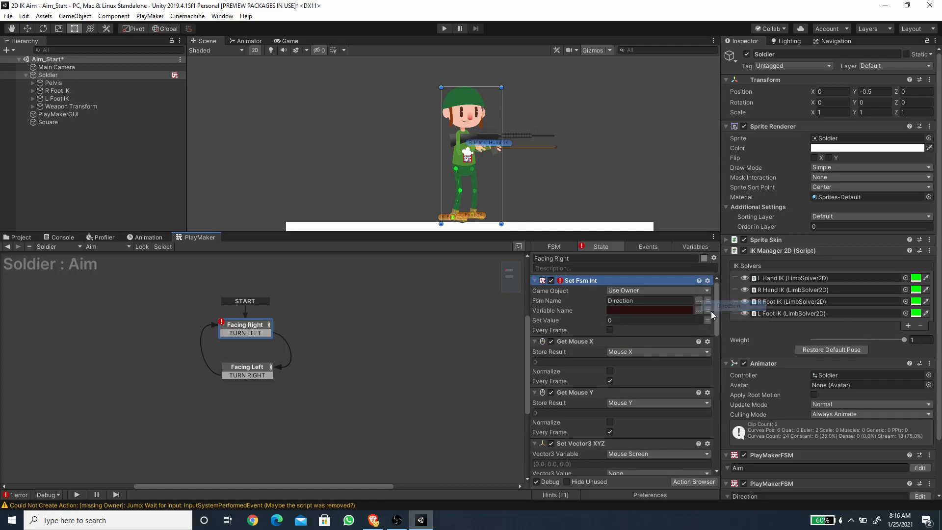
click(700, 311)
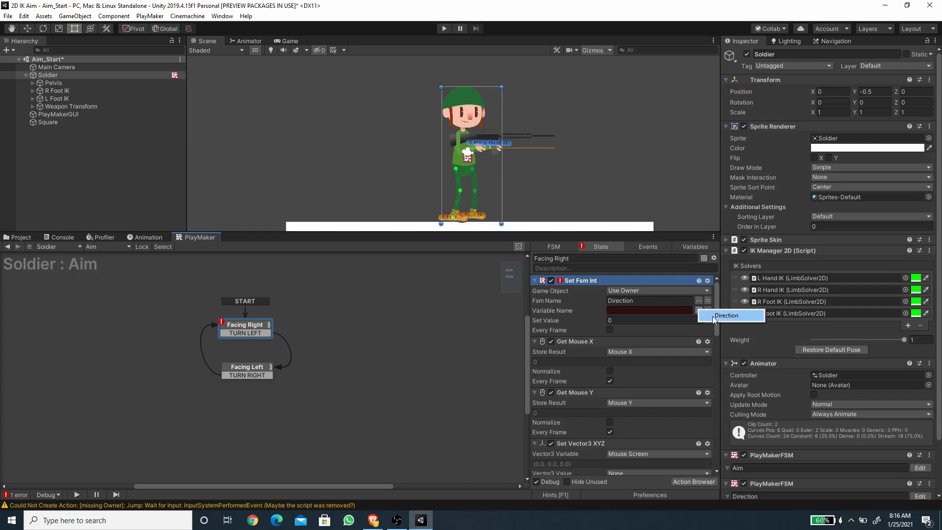
click(714, 317)
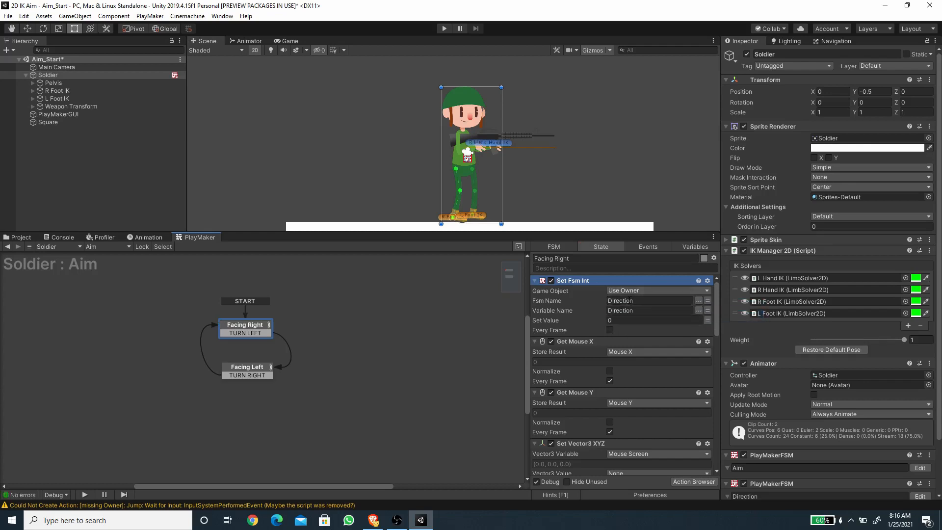
click(628, 319)
Copy the Set Fsm Int action and paste it before Get Mouse X in the Facing Left state.
click(577, 282)
right_click(579, 282)
click(624, 335)
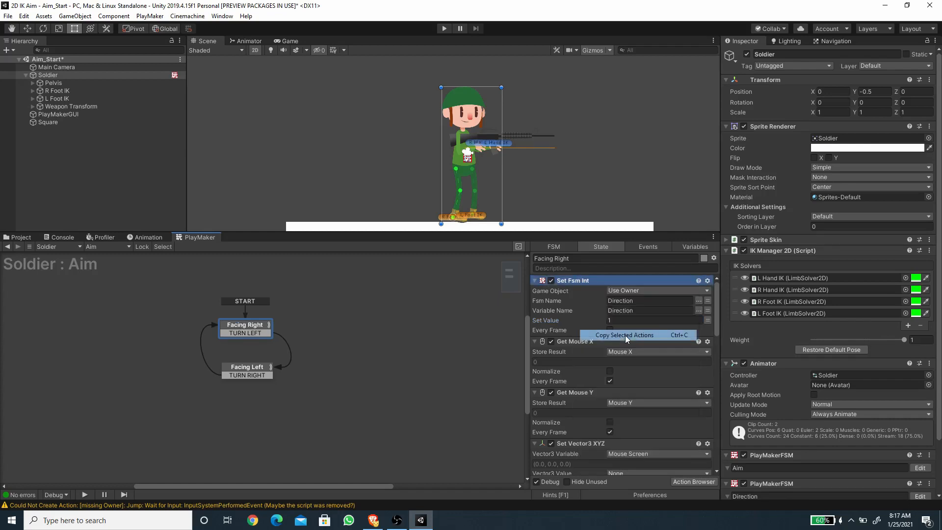
click(243, 368)
click(573, 282)
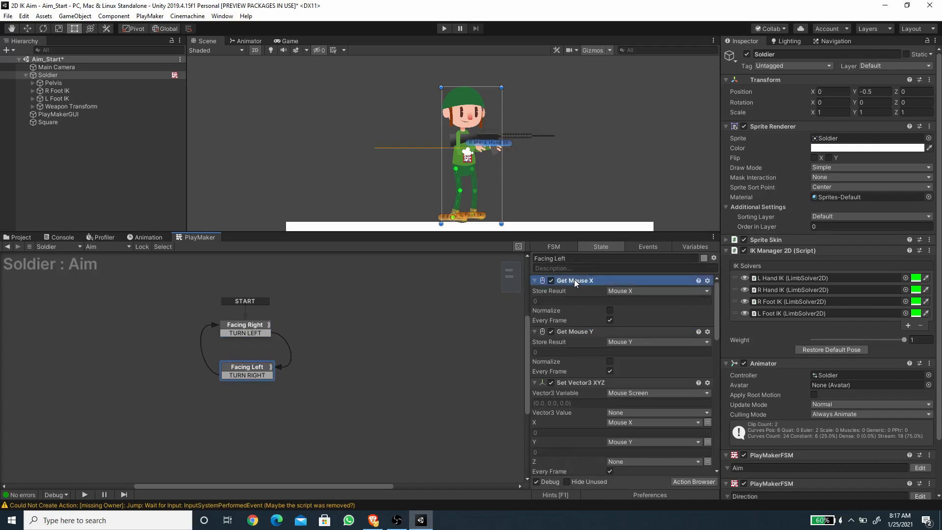
right_click(574, 281)
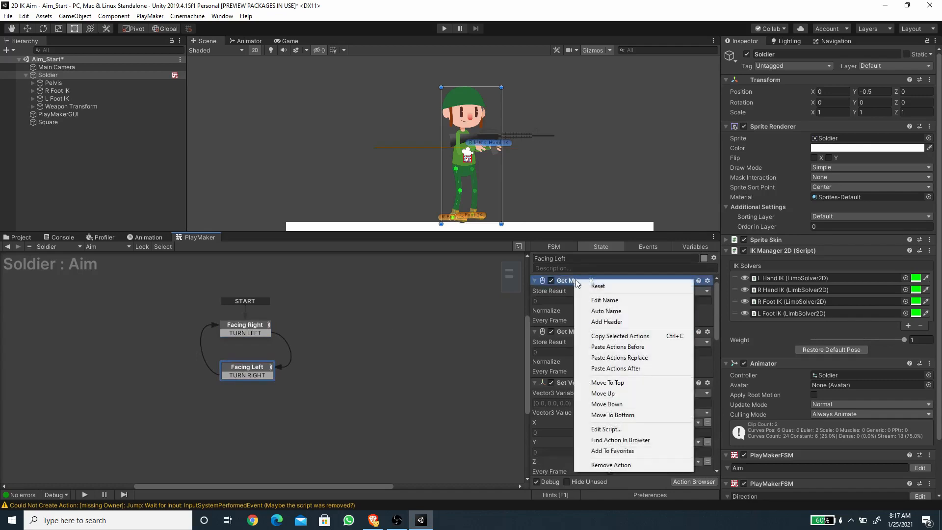
click(624, 347)
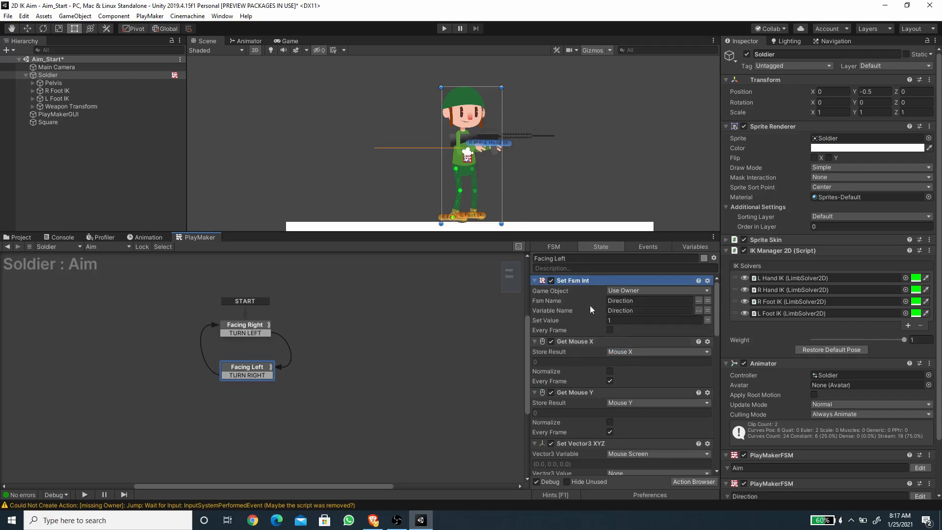
Set the Facing Left state's Set Fsm Int value to -1, save the scene and play-test it.
click(620, 323)
key(ctrl+s)
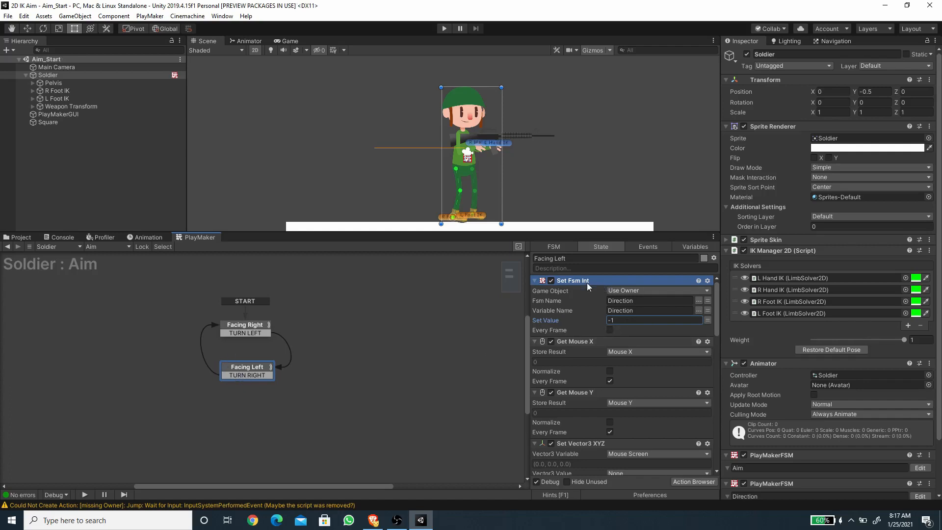
click(446, 31)
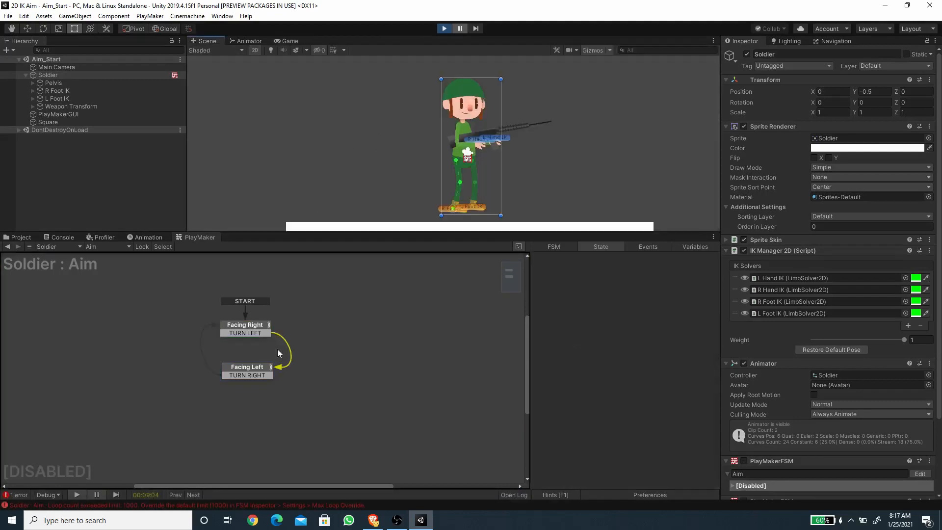
click(445, 28)
In the Facing Left state's Float Compare, set Greater Than to TURN RIGHT and Less Than to None.
click(245, 326)
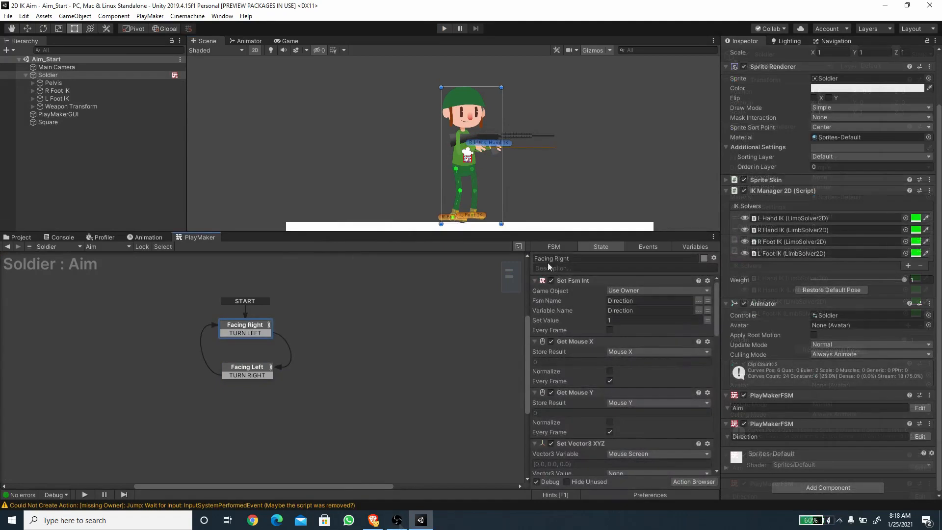
click(254, 371)
scroll(645, 370, down, 5)
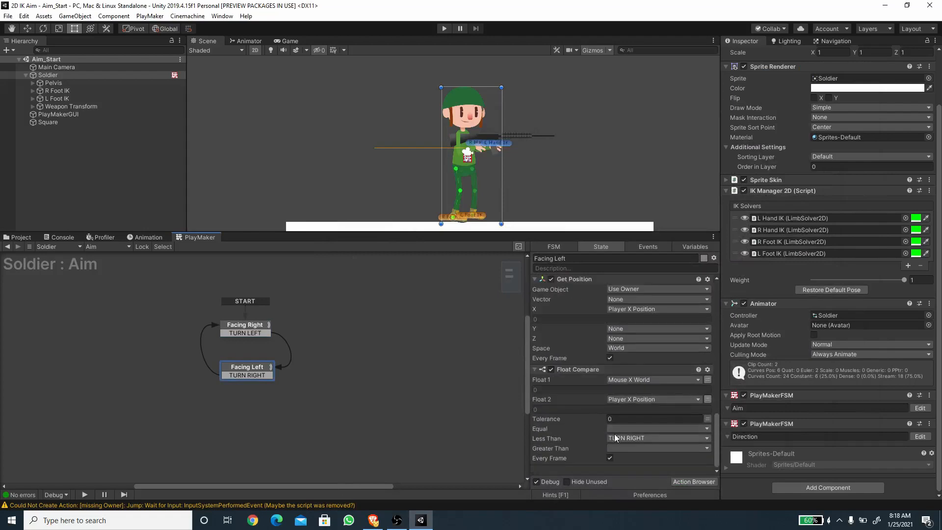
click(624, 450)
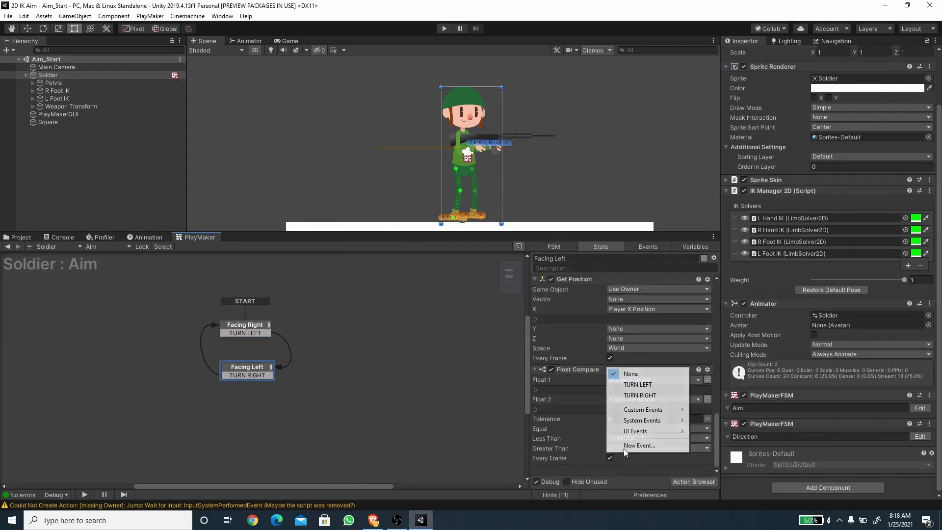
click(644, 396)
click(642, 438)
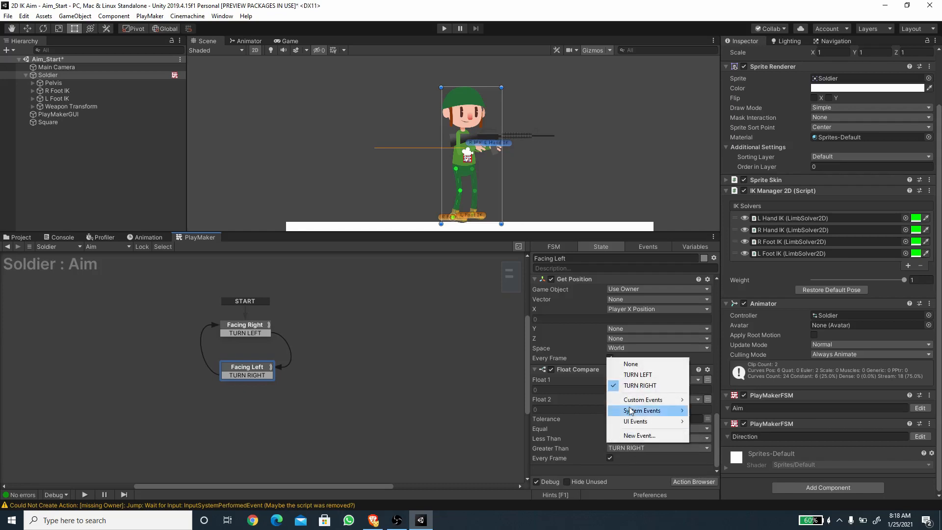
click(629, 365)
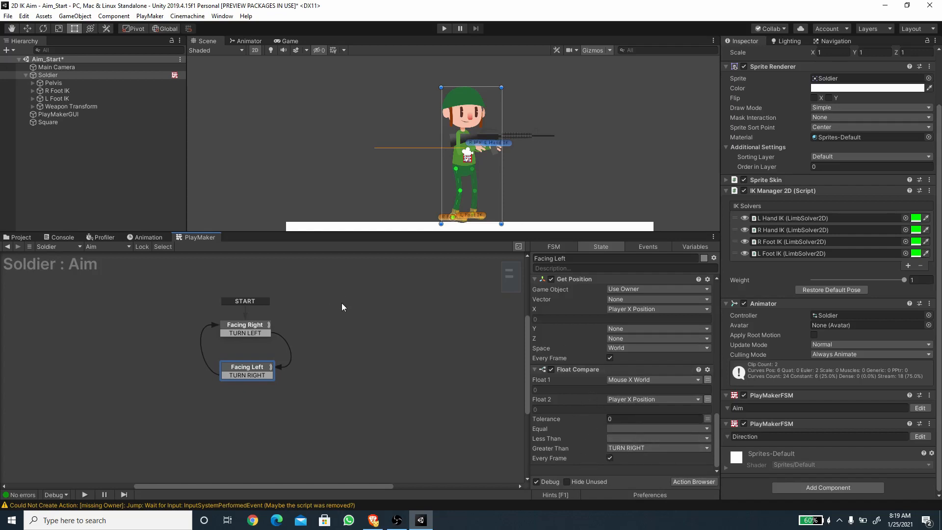
Play-test the scene to check that the soldier aims and flips with the mouse.
click(444, 28)
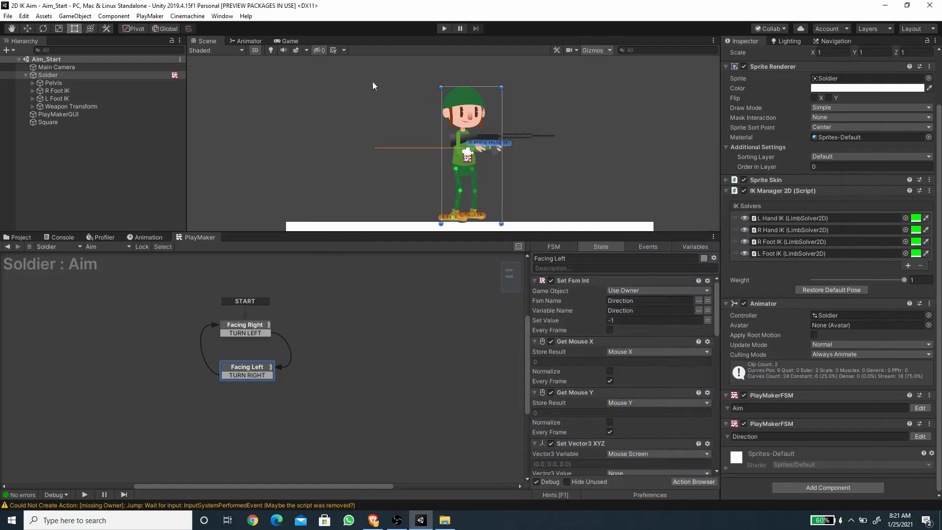
Delete the two existing animation states from the Base Layer of the soldier's Animator controller.
click(248, 41)
scroll(600, 148, down, 3)
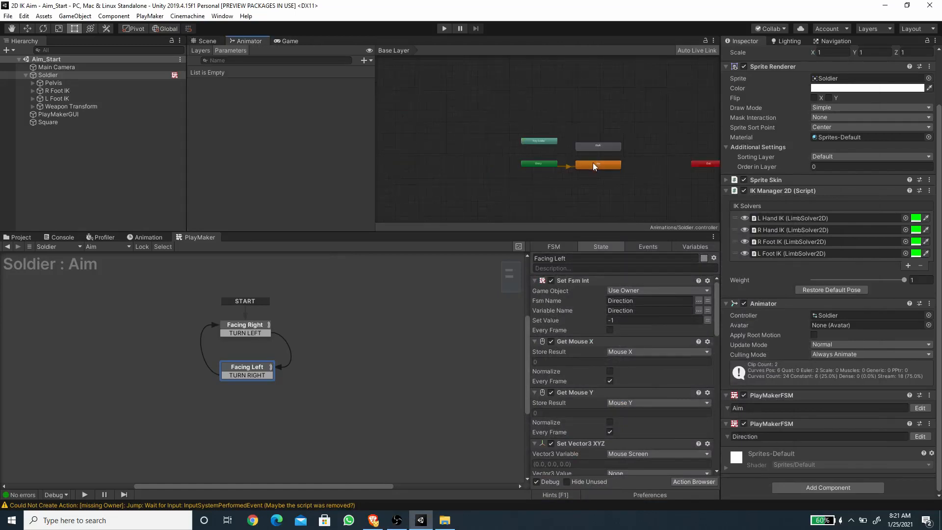
scroll(600, 148, up, 2)
click(599, 157)
key(Delete)
click(584, 106)
key(Delete)
Create a state from a new blend tree in the Animator's Base Layer and open the blend tree.
middle_drag(563, 126, 520, 131)
right_click(520, 131)
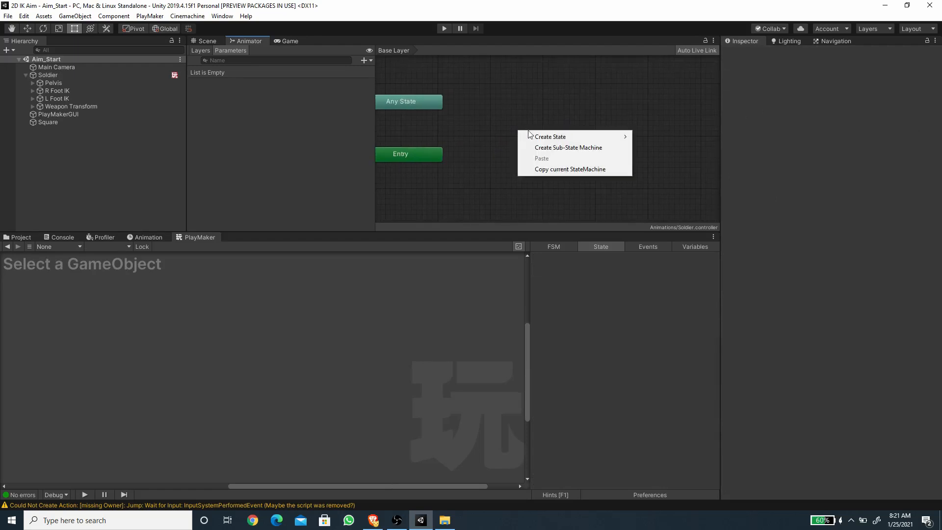
mouse_move(560, 137)
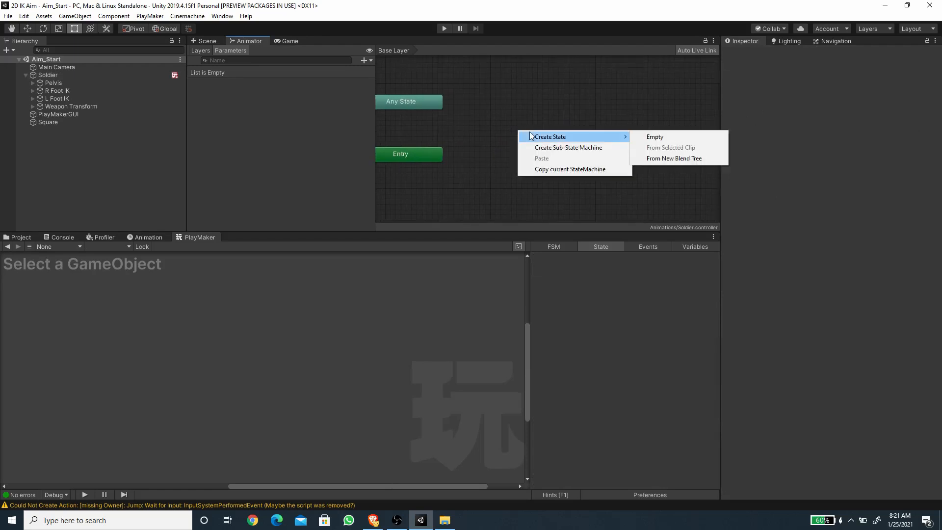
click(684, 161)
drag(582, 143, 568, 155)
double_click(557, 152)
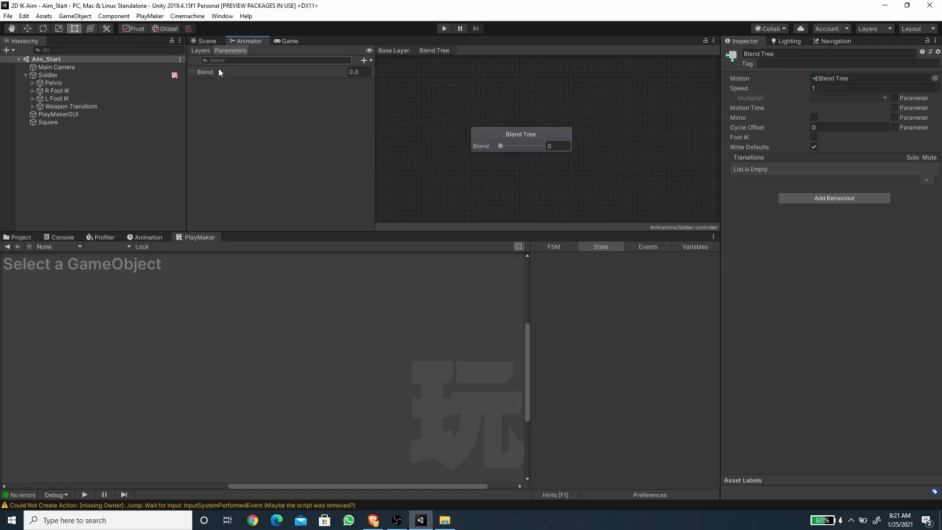
Rename the Animator's Blend parameter to Speed.
double_click(205, 71)
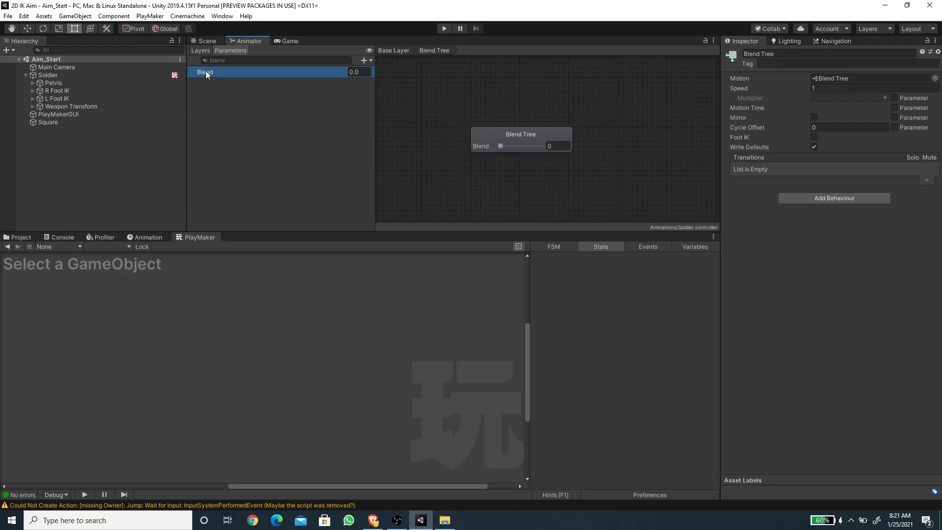
text(Speed)
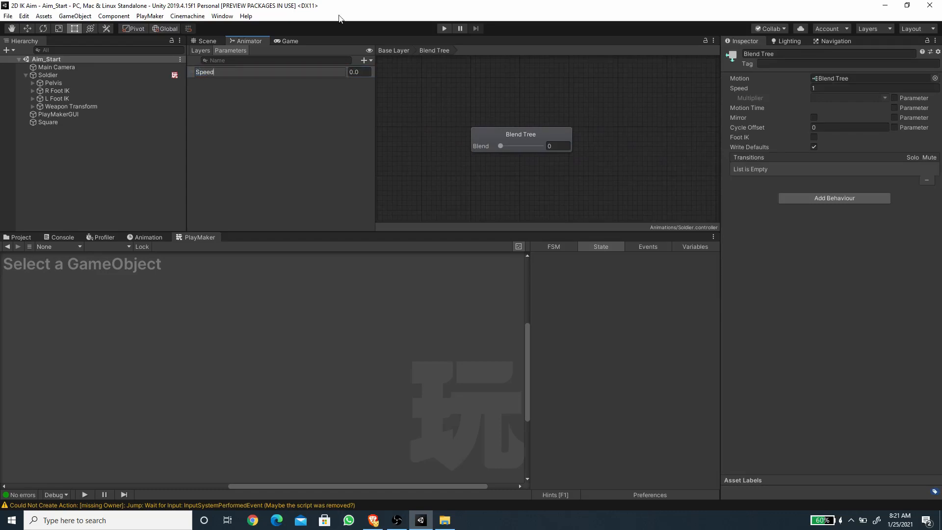
key(Return)
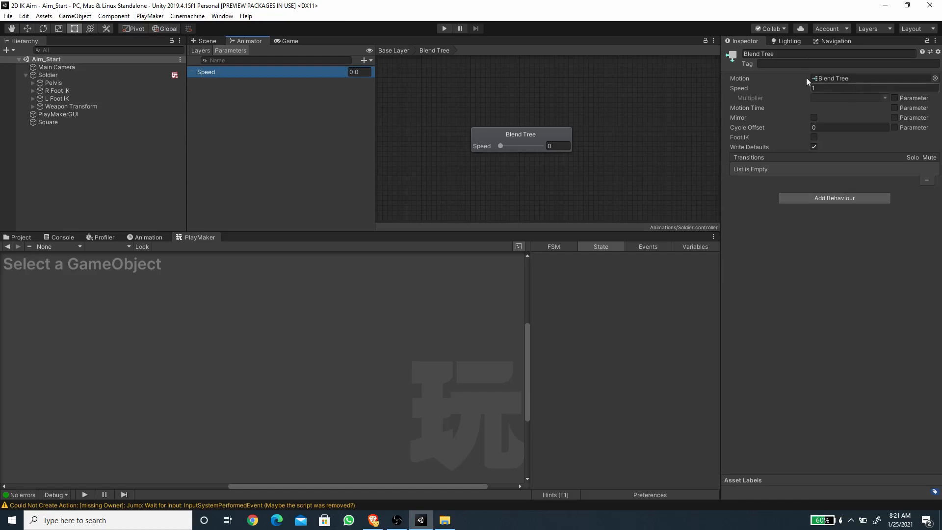
Add three motion fields to the 1D Blend Tree.
click(515, 135)
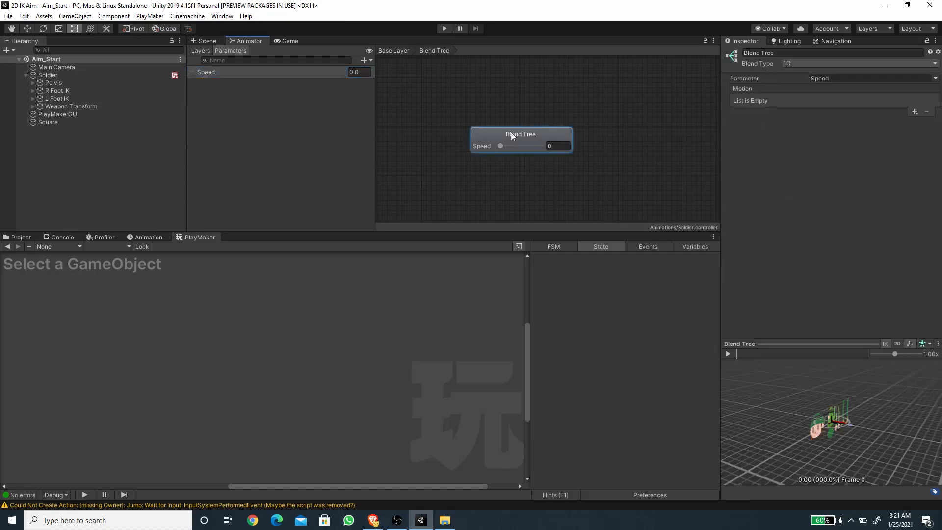
click(915, 112)
click(915, 112)
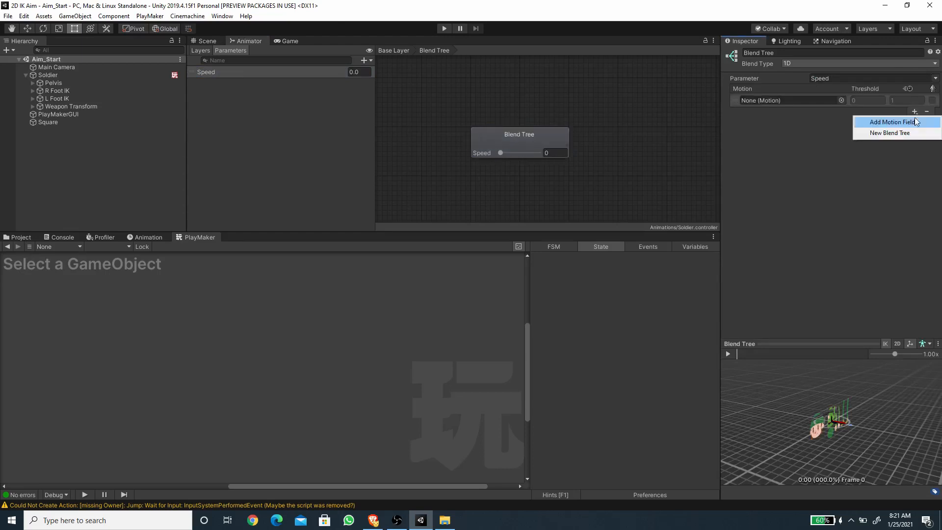
click(898, 122)
click(915, 155)
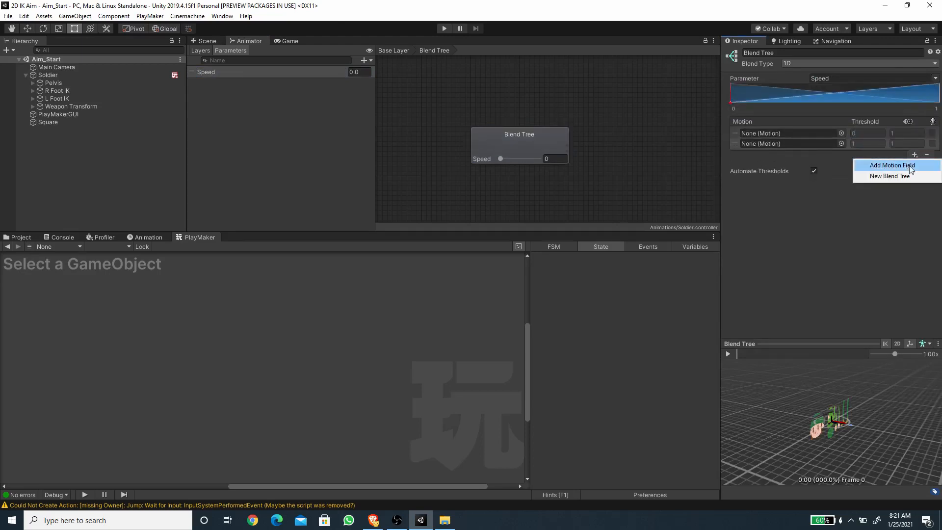
click(909, 164)
Assign the Walk, Idle and Walk clips, in that order, to the blend tree's three motion fields.
click(842, 134)
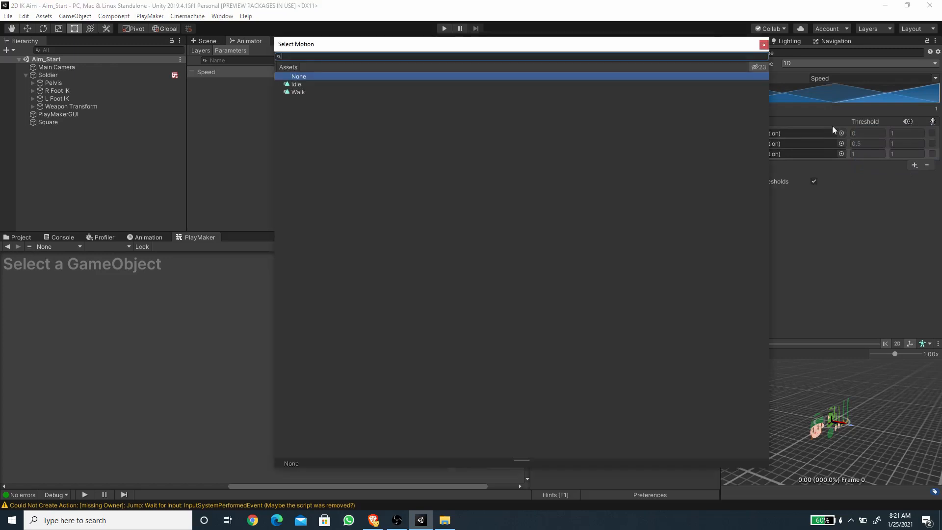
click(297, 93)
click(297, 92)
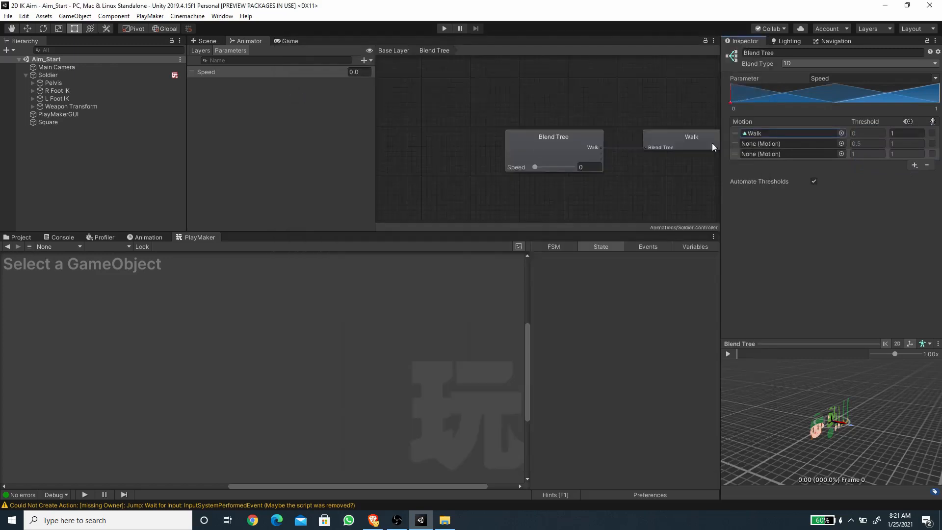
click(842, 144)
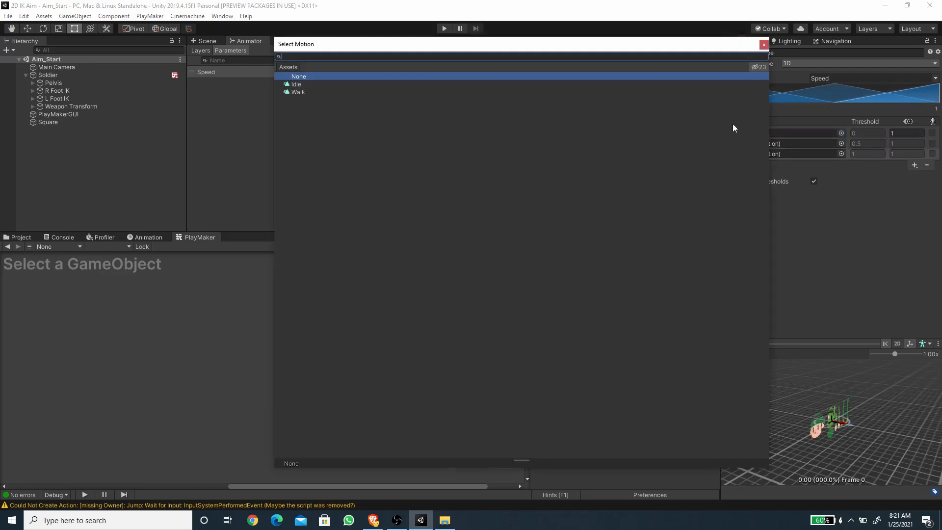
double_click(296, 85)
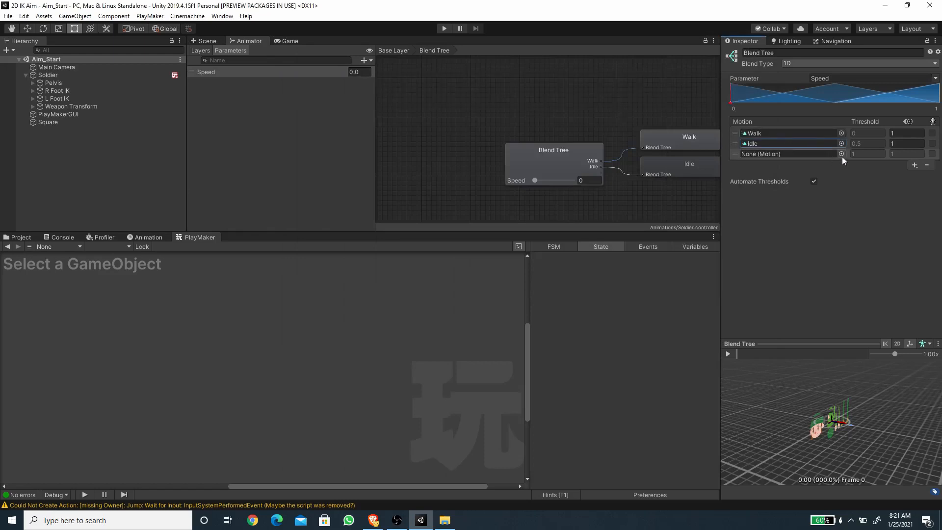
click(842, 154)
double_click(297, 93)
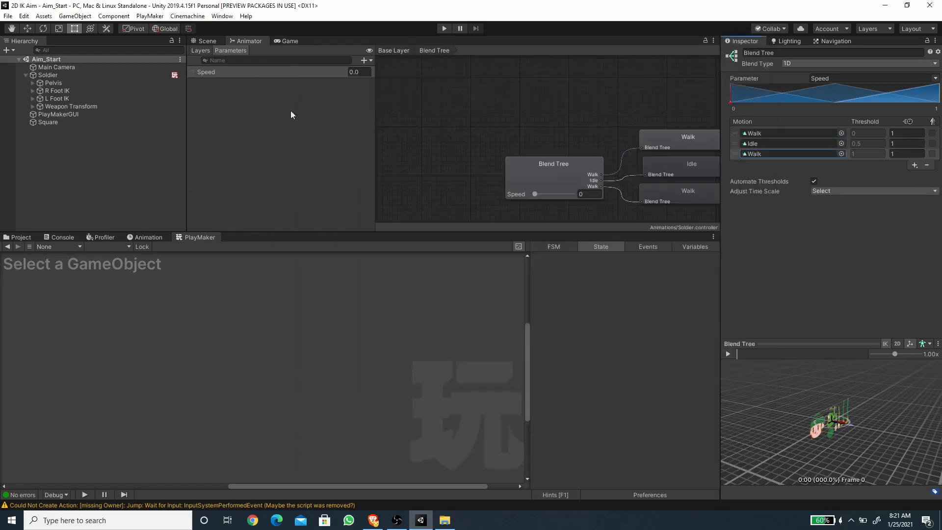
Turn off Automate Thresholds and set the thresholds to -1 for the first Walk and 0 for Idle, leaving 1 for the last Walk.
click(814, 181)
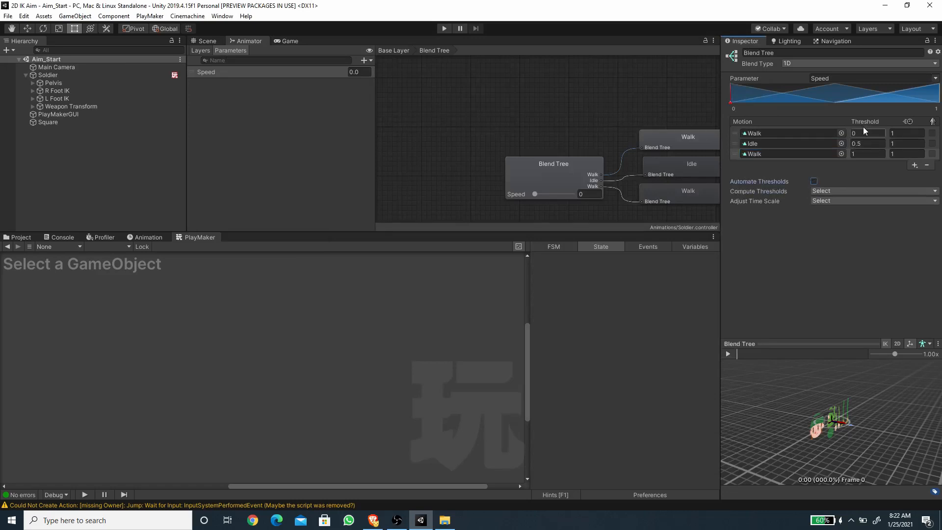
click(865, 133)
text(-1)
click(867, 143)
text(0)
click(870, 154)
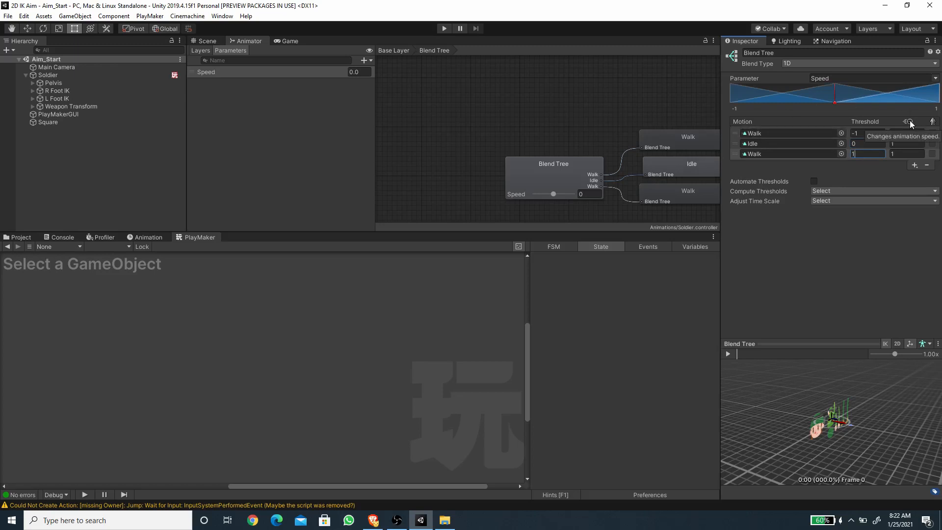
Set the first Walk motion's animation speed to -1 and return to the Animator's Base Layer.
click(902, 133)
text(-1)
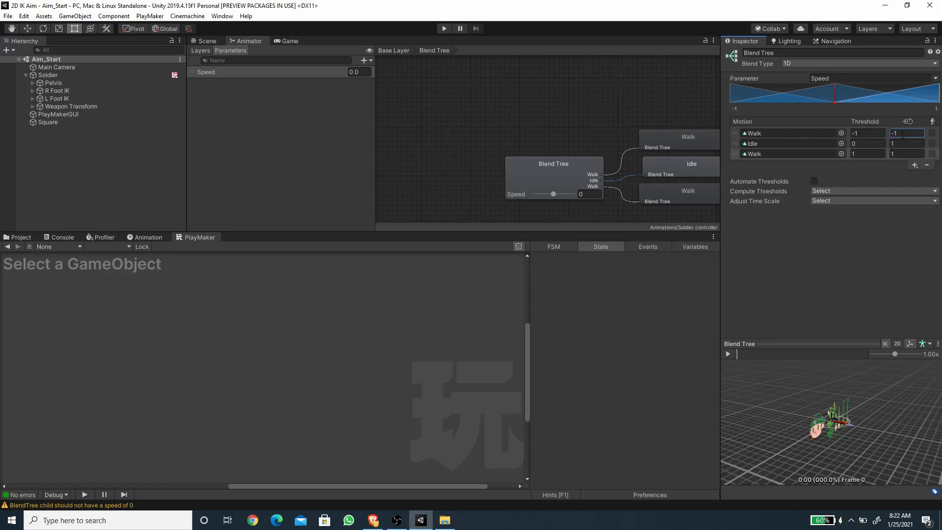
middle_drag(645, 157, 594, 134)
click(404, 49)
Select the Soldier in the scene and collapse its Animator and both PlayMakerFSM components.
click(210, 40)
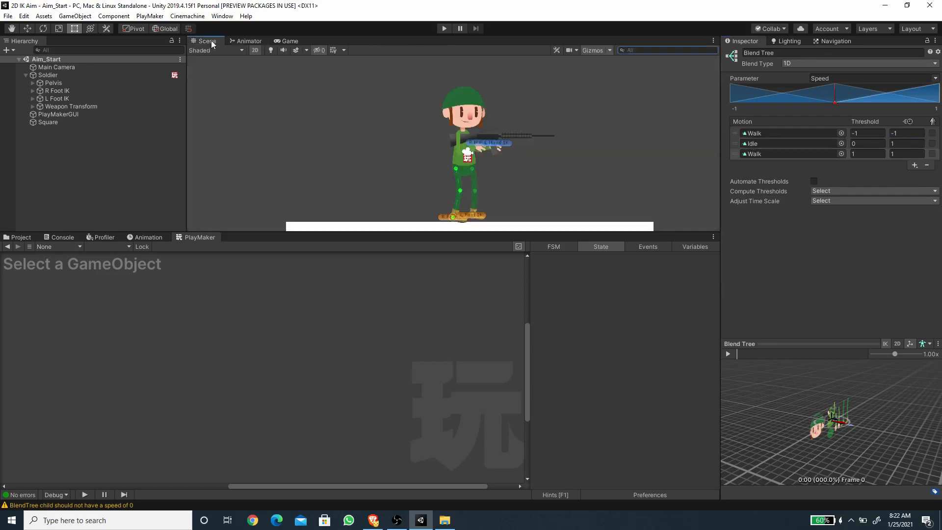
click(54, 75)
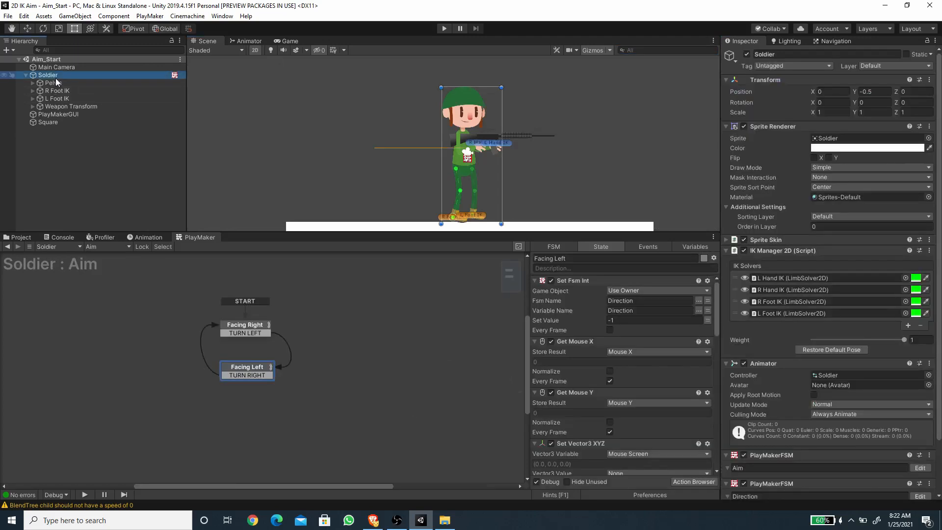
click(727, 364)
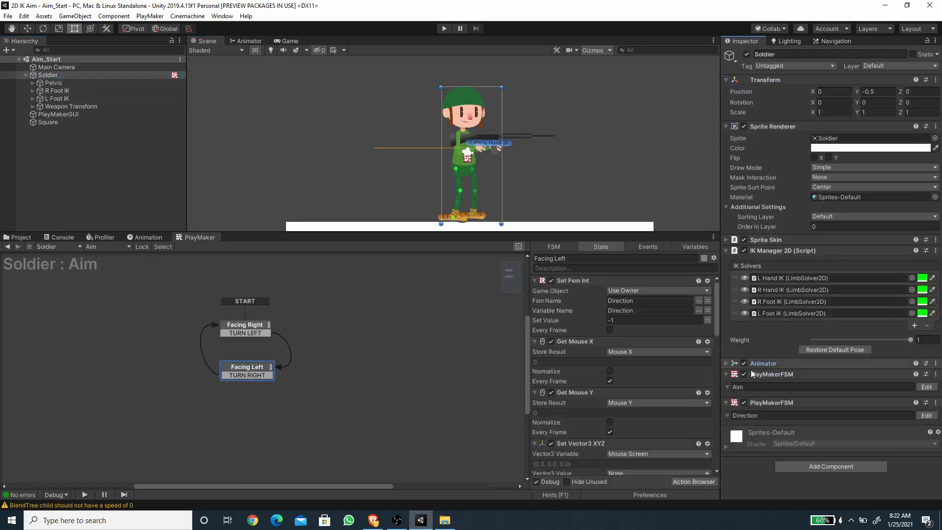
click(727, 374)
click(727, 385)
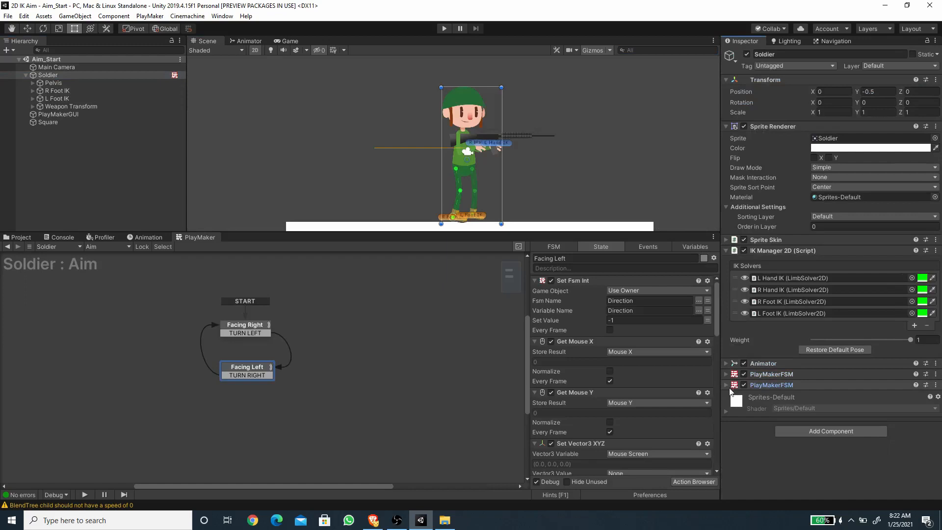
Add a Capsule Collider 2D component to the Soldier.
click(825, 431)
text(capc)
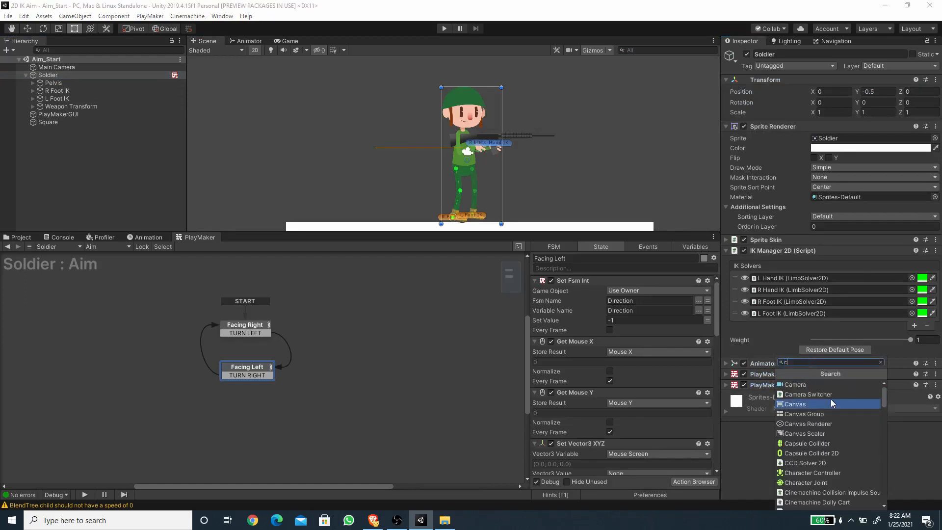
key(BackSpace)
text(su)
click(827, 396)
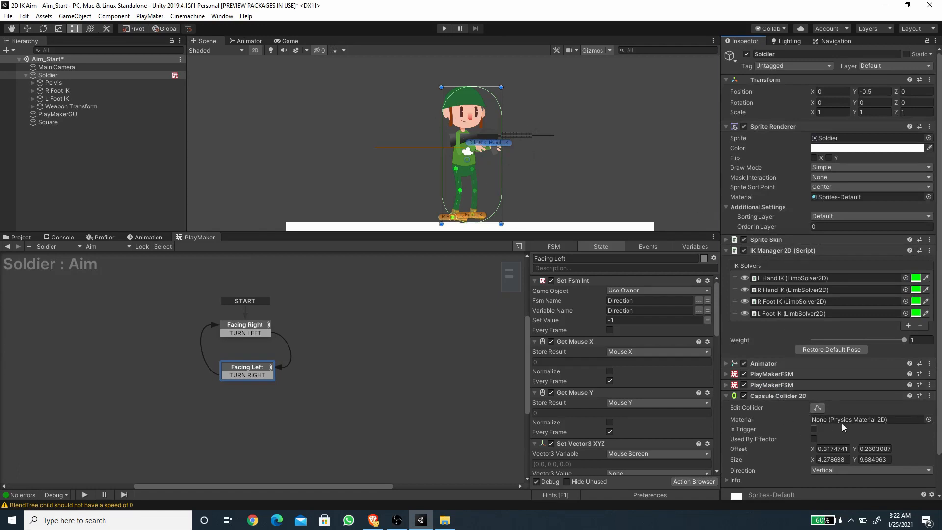
Add a Rigidbody 2D component to the Soldier and collapse its Constraints and the component itself.
scroll(815, 430, down, 2)
click(820, 472)
text(rigi)
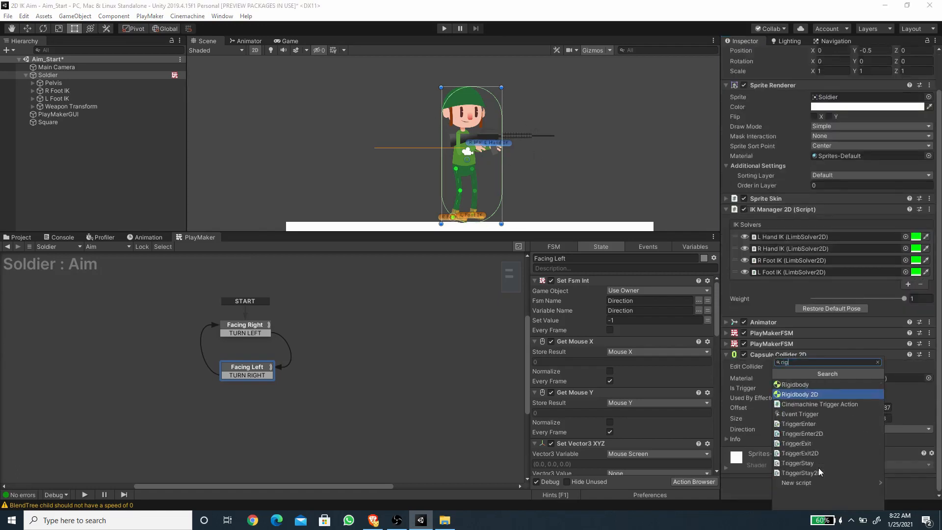
click(815, 395)
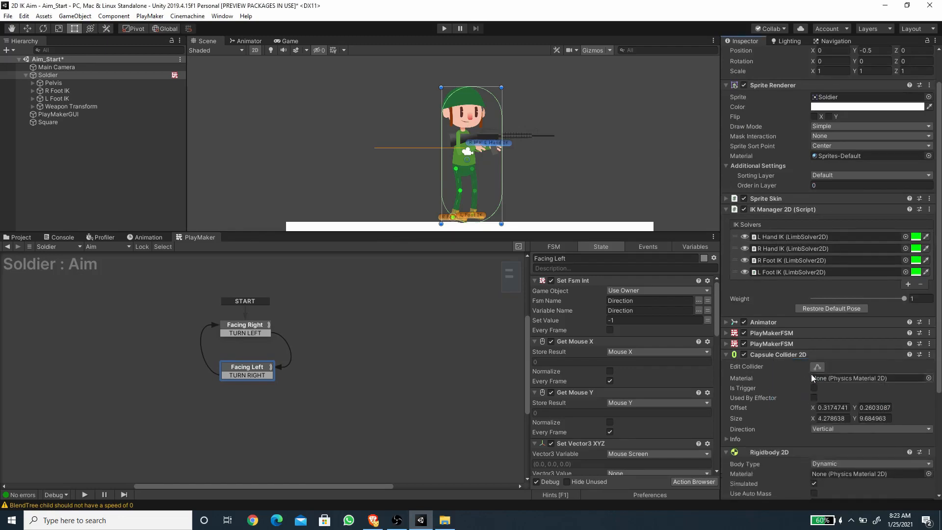
scroll(800, 412, down, 7)
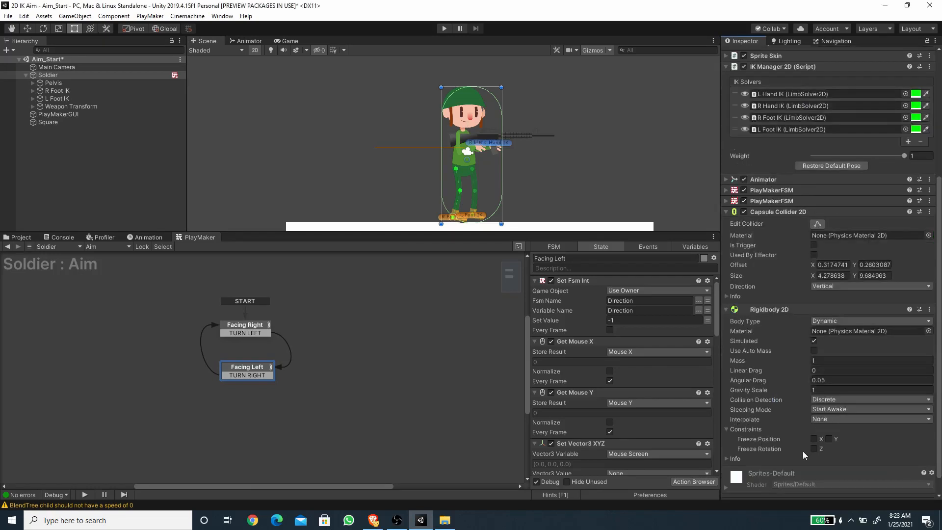
click(727, 430)
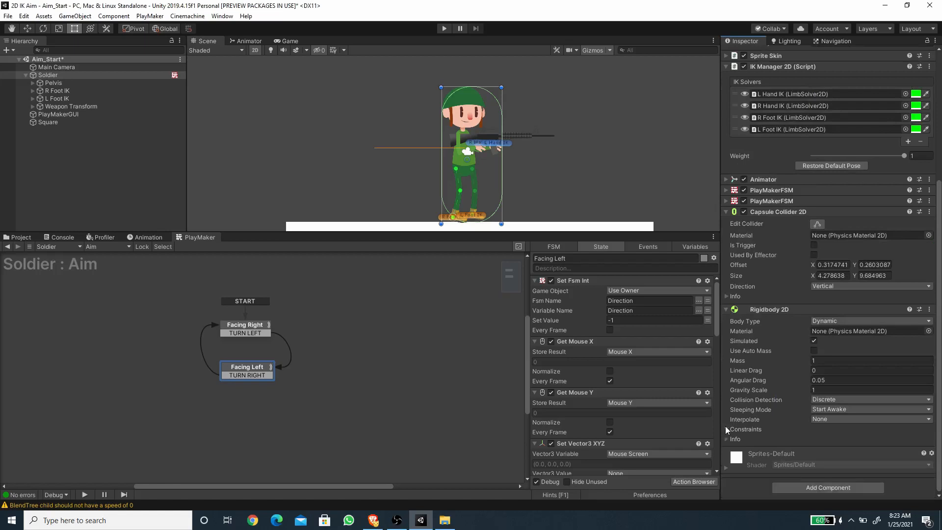
click(727, 309)
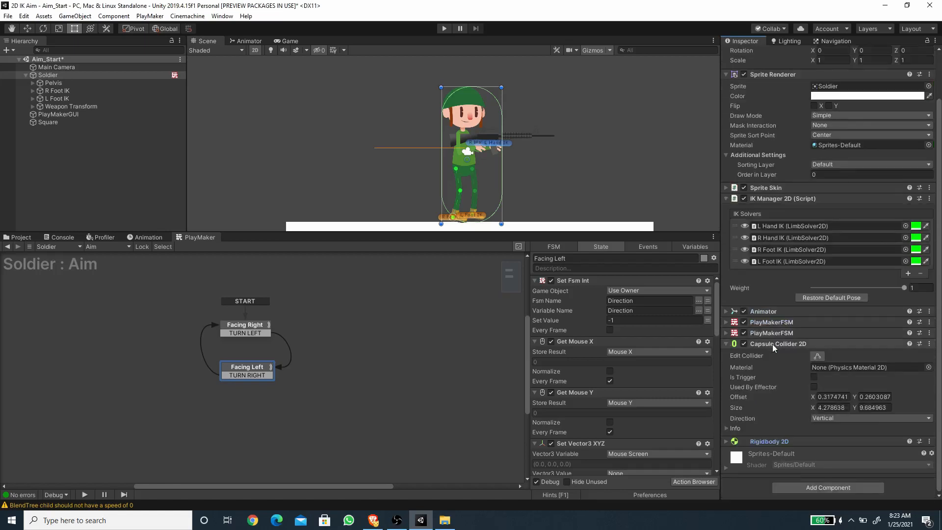
Preview the Soldier's Idle animation clip at frame 0 to show the idle pose in the scene.
click(151, 238)
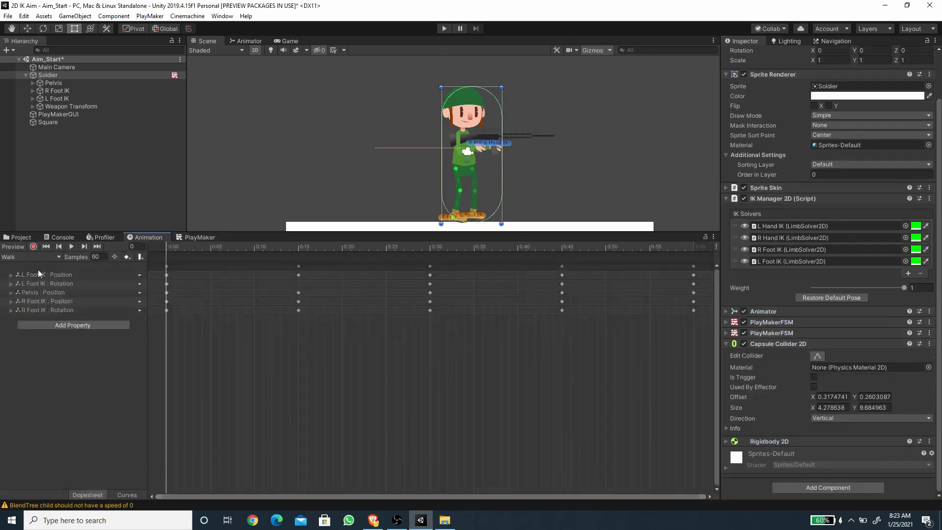
click(36, 257)
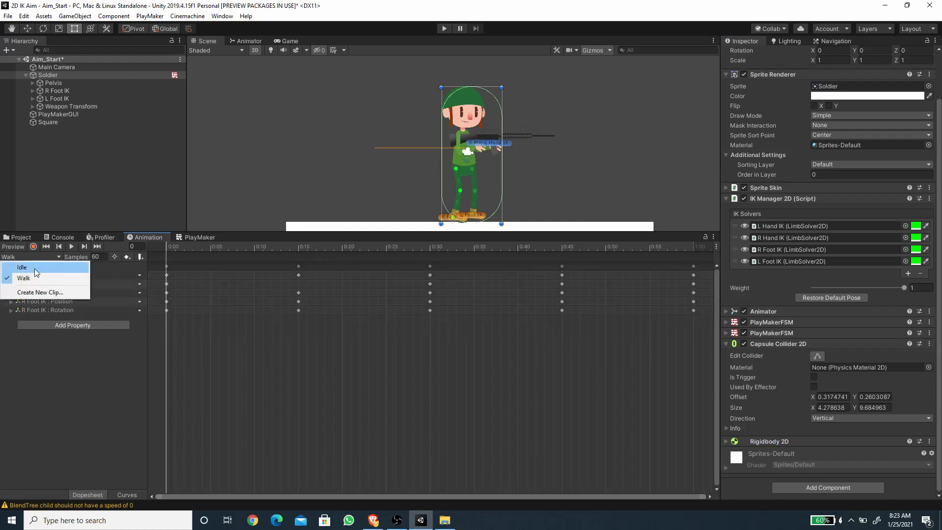
click(20, 267)
mouse_move(166, 246)
mouse_down()
mouse_move(189, 248)
mouse_move(165, 246)
mouse_move(175, 246)
mouse_up()
key(comma)
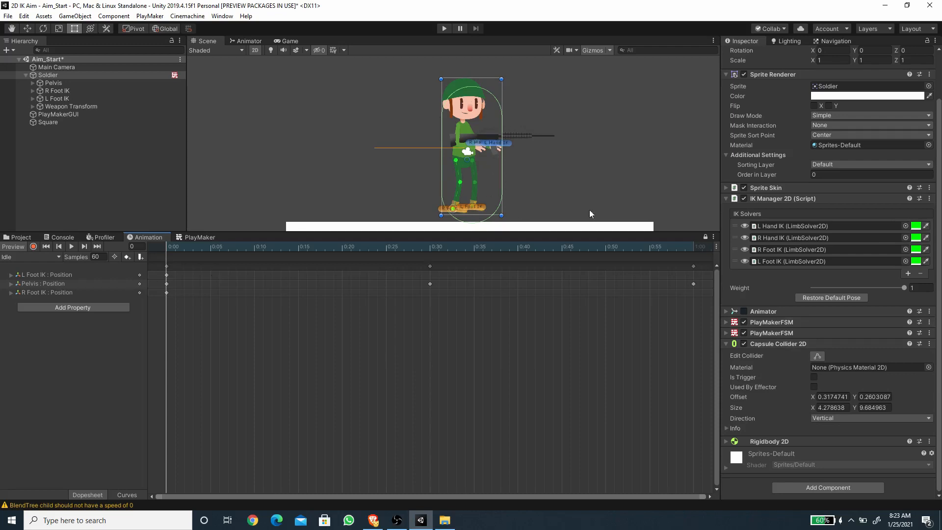
Edit the Soldier's capsule collider to fit the body, narrowing it to about 1.69 and raising its bottom for a height of about 8.9.
click(817, 357)
drag(502, 154, 454, 158)
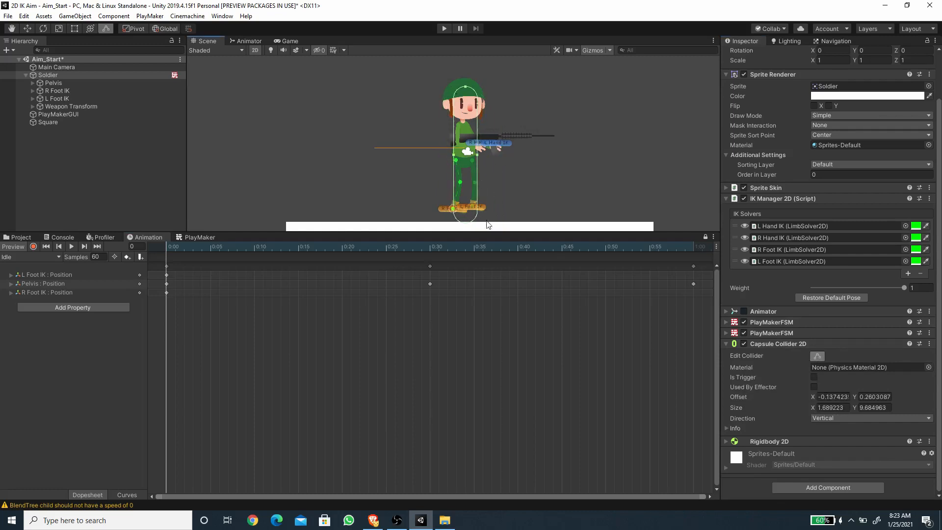
scroll(466, 228, up, 3)
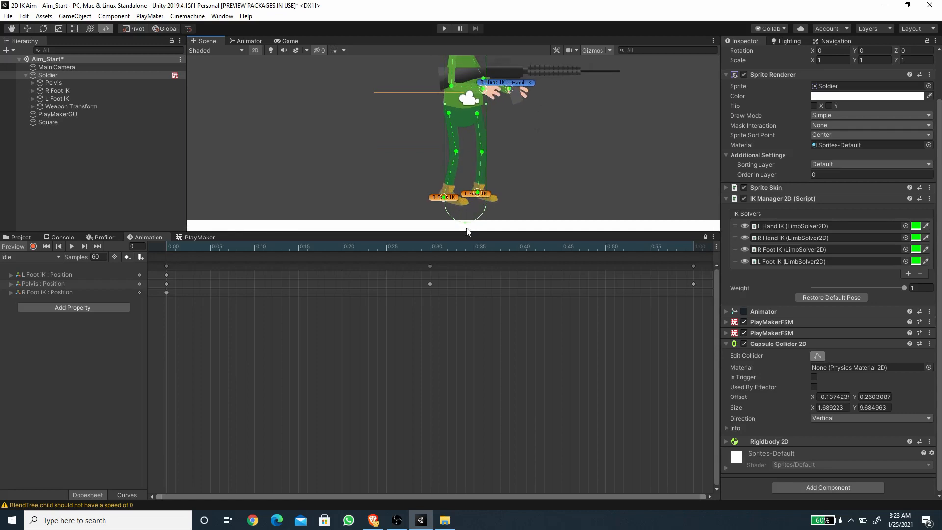
drag(467, 226, 466, 204)
scroll(499, 189, down, 3)
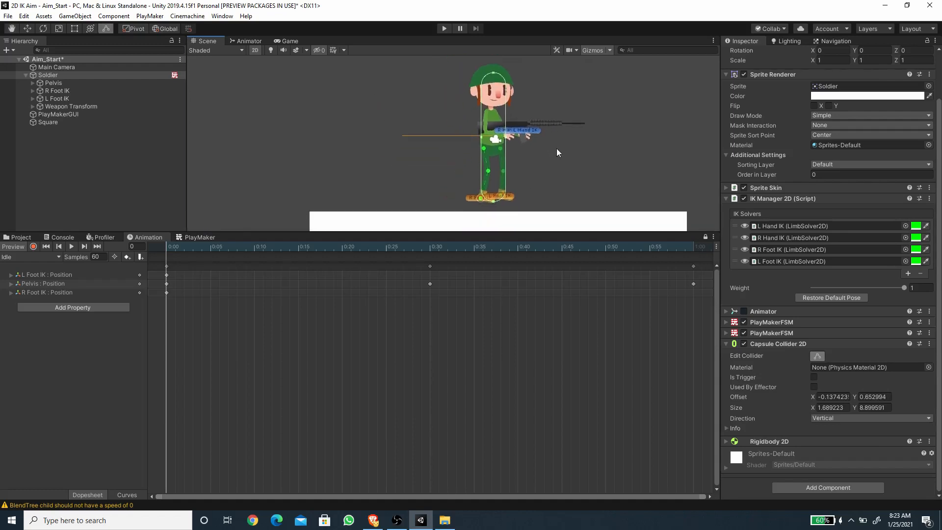
Finish editing the Soldier's capsule collider shape.
click(818, 356)
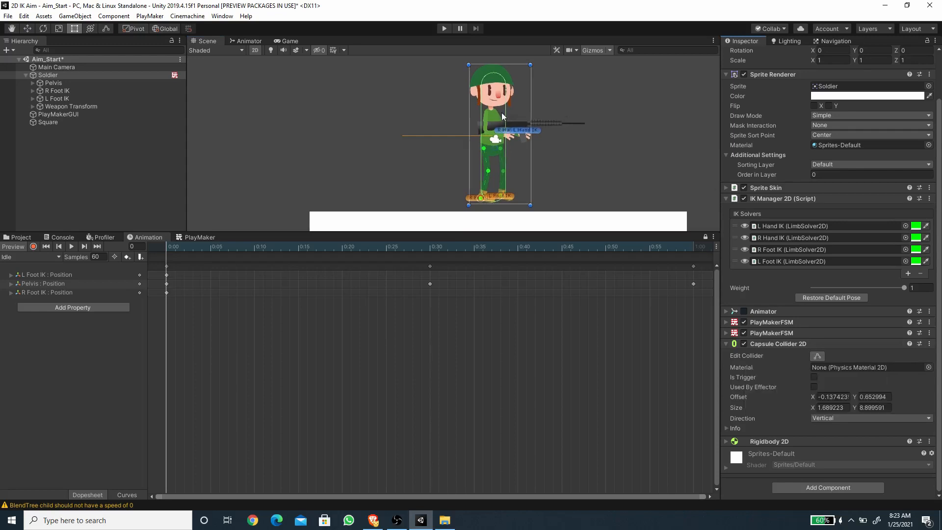
scroll(500, 114, down, 1)
middle_drag(545, 129, 505, 144)
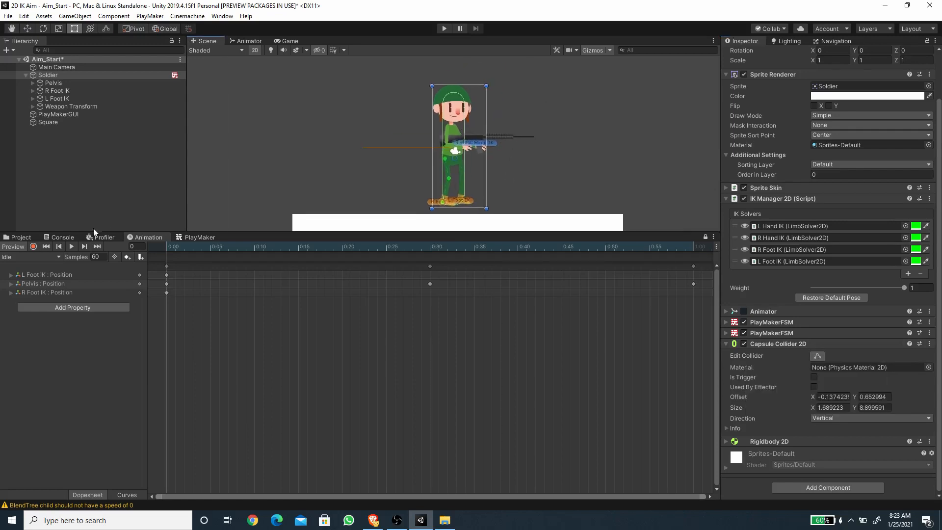
End the Idle clip preview with the Animation window unlocked, and collapse the Soldier's Capsule Collider 2D component.
click(705, 238)
click(17, 248)
drag(16, 232, 16, 236)
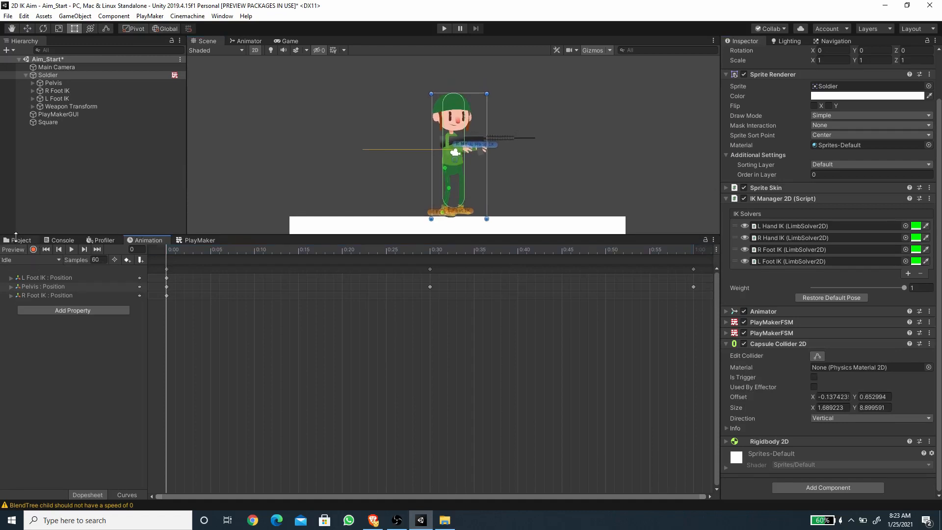
click(17, 241)
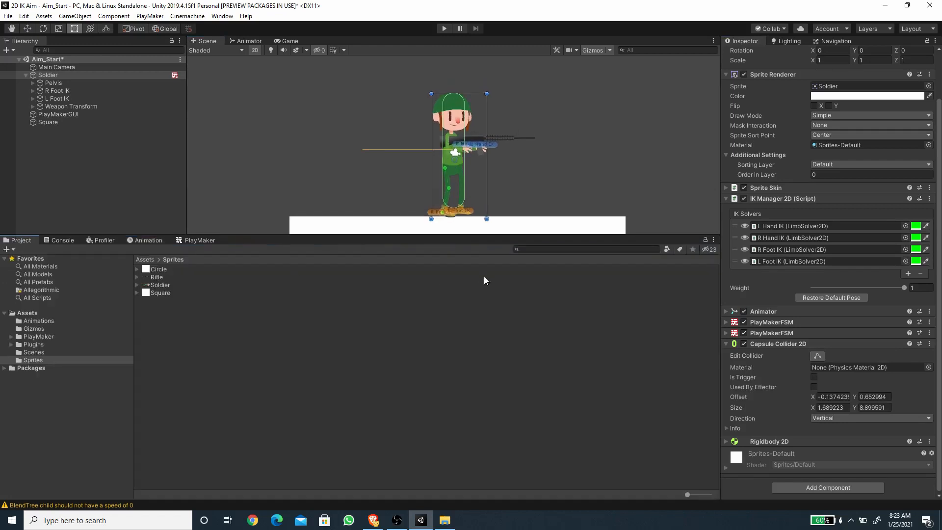
click(726, 345)
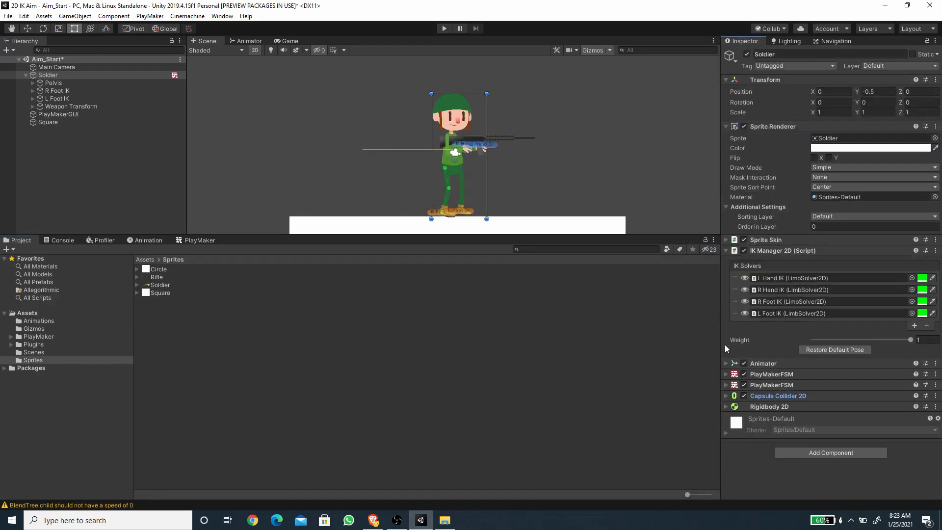
Add a new PlayMaker FSM named Movement to the Soldier.
click(202, 241)
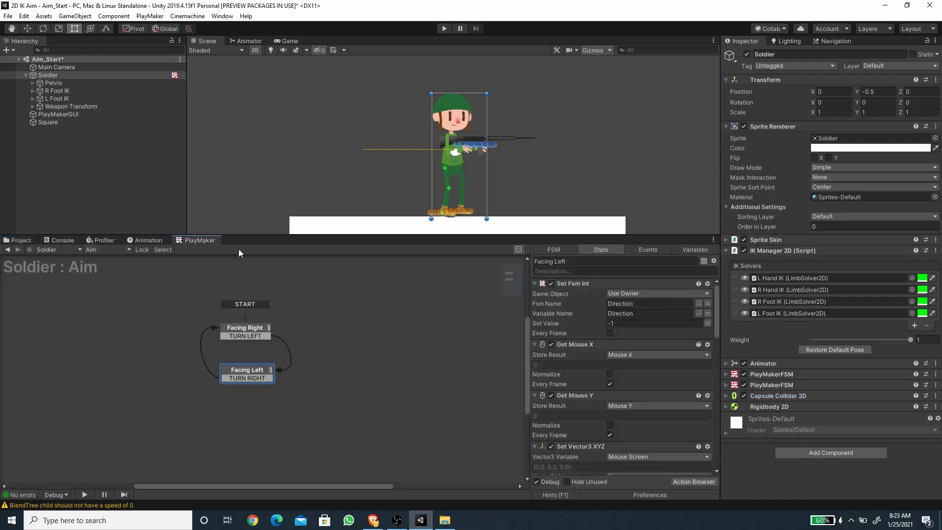
click(107, 250)
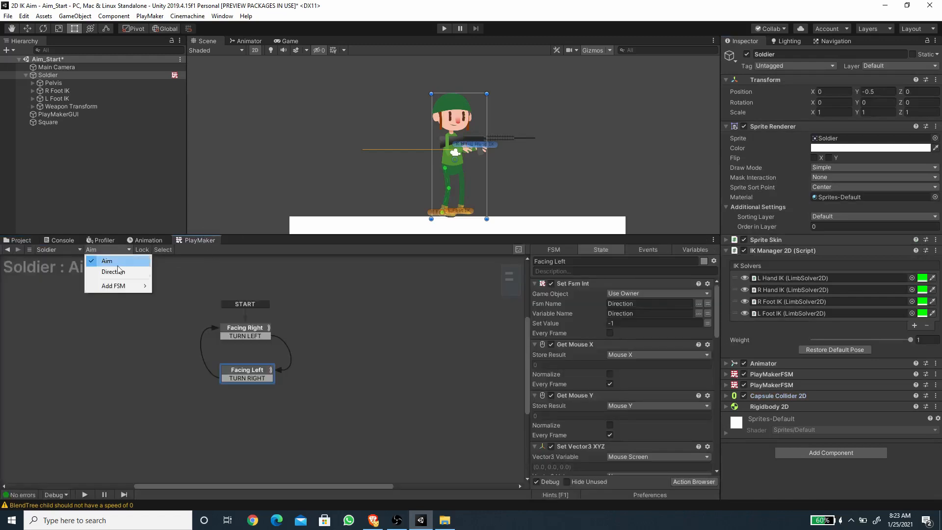
mouse_move(114, 286)
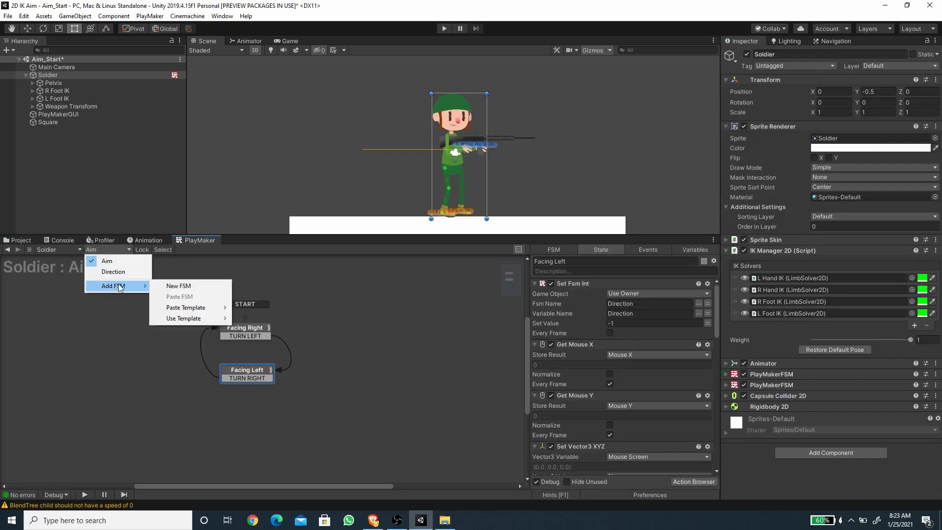
click(178, 286)
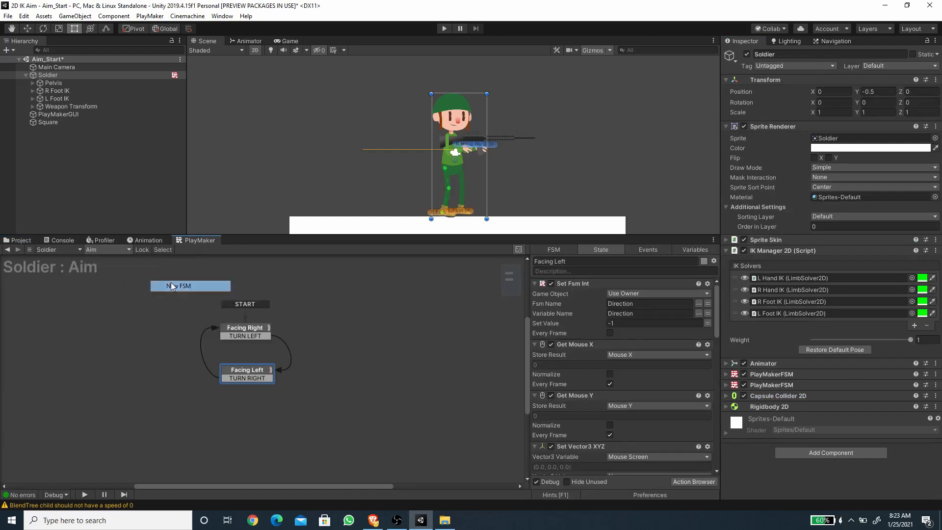
click(553, 252)
click(565, 260)
text(Movement)
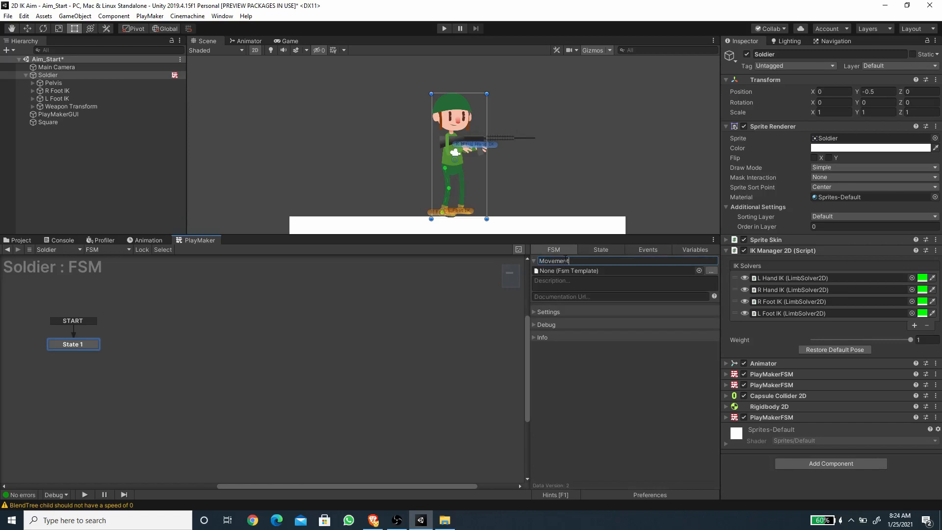
key(Return)
middle_drag(237, 346, 425, 320)
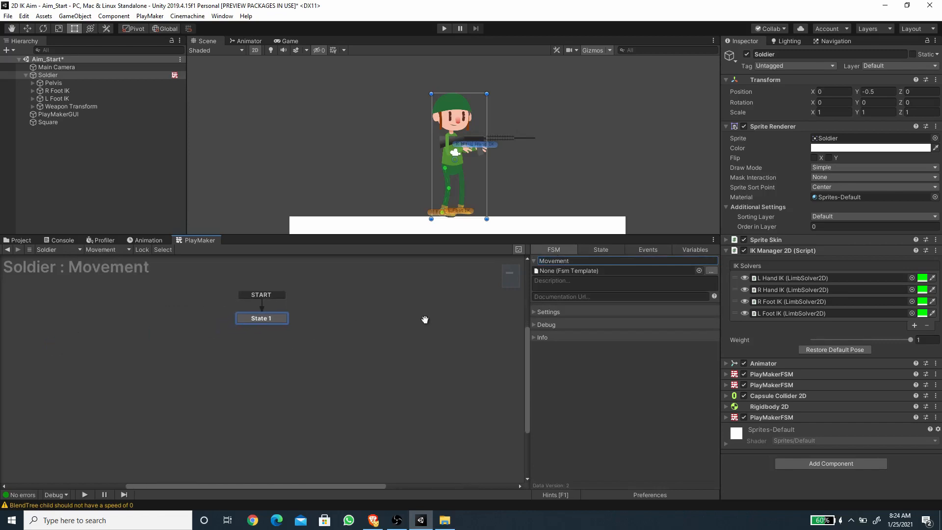
Add a Get Axis action to State 1 of the Movement FSM.
click(600, 250)
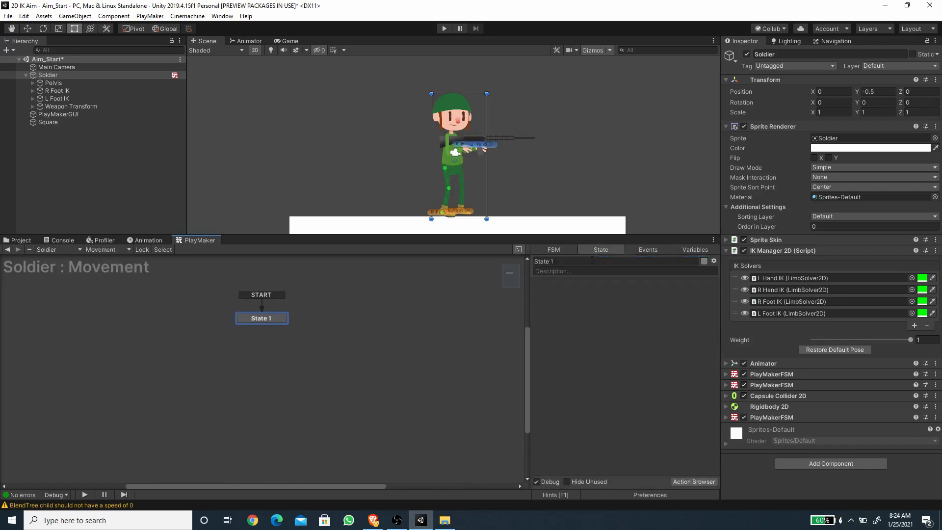
click(694, 482)
text(g)
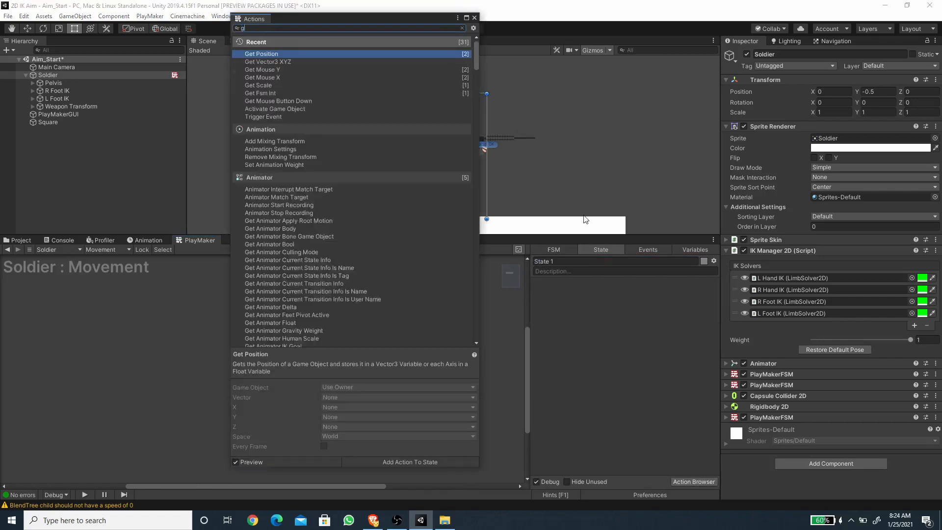
text(et axis)
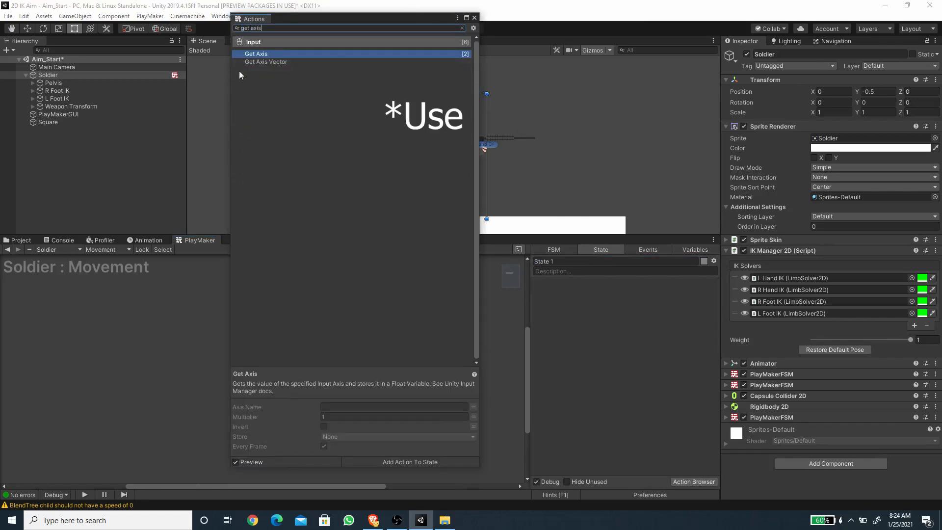
double_click(272, 54)
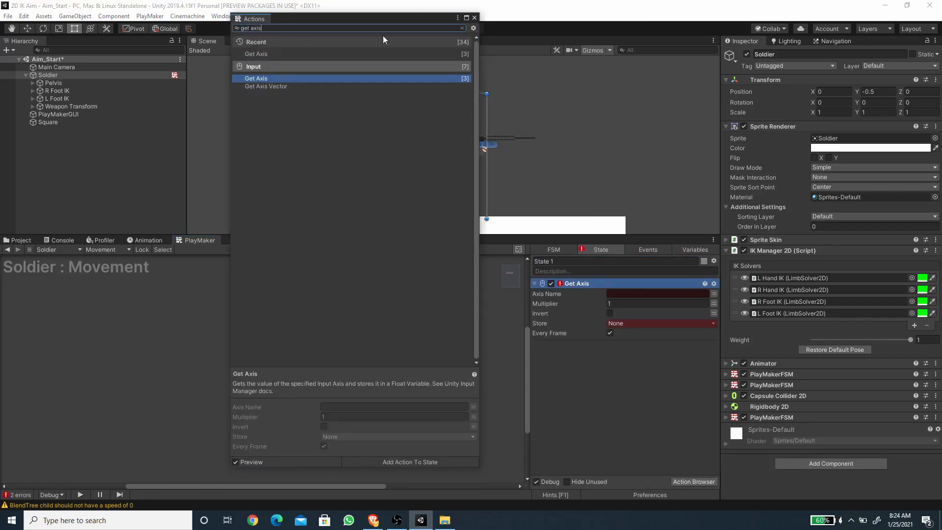
click(474, 18)
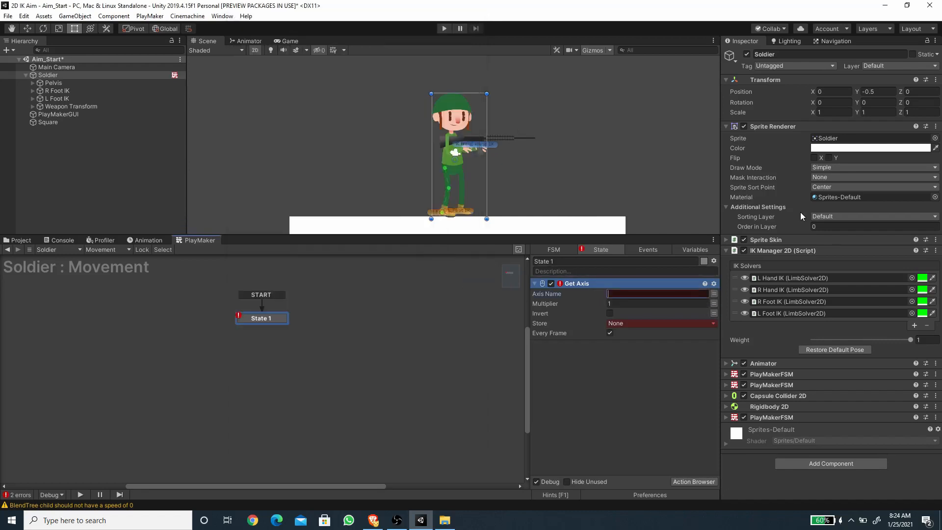
Set the Get Axis action's axis name to Horizontal and store its result in a new variable named Input Speed.
text(Horizontal)
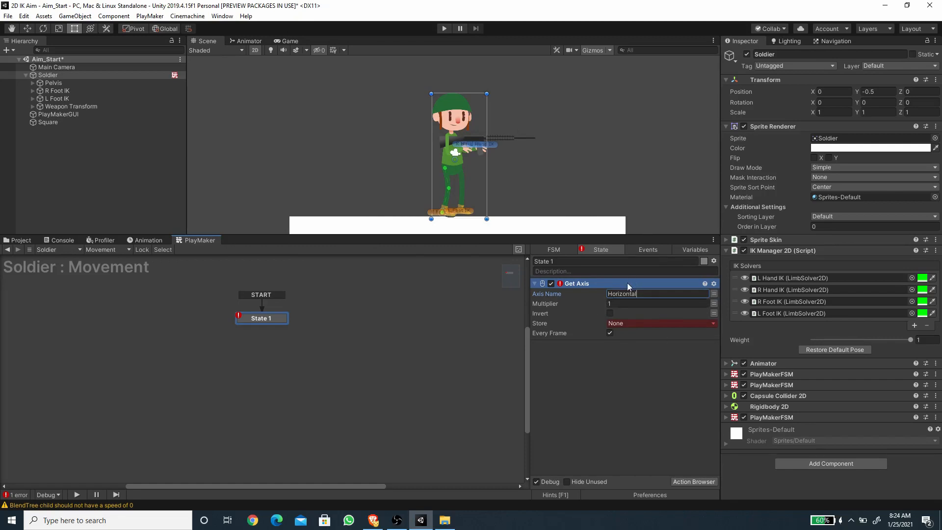
click(635, 323)
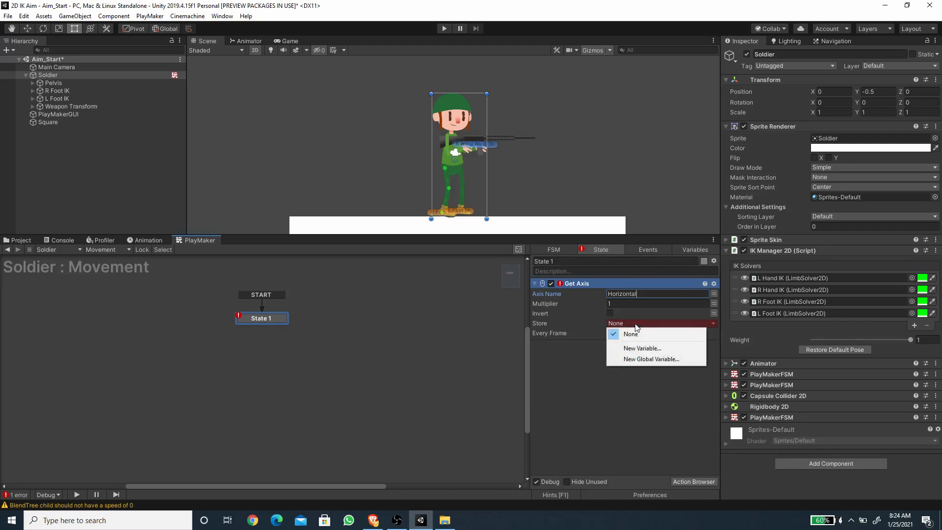
click(643, 348)
text(Input Speed)
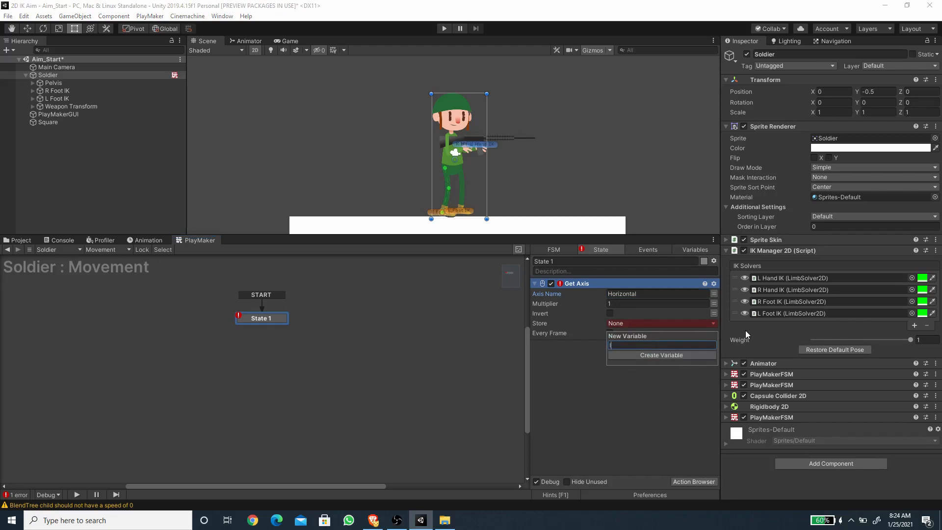
key(Return)
Use a new variable named Walk Speed as the Get Axis multiplier and collapse the action.
click(695, 302)
click(715, 304)
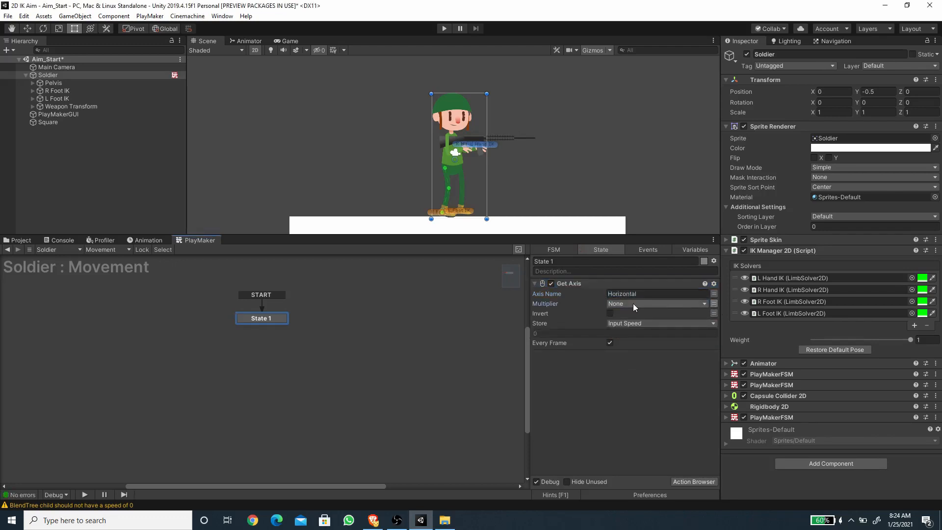
click(628, 302)
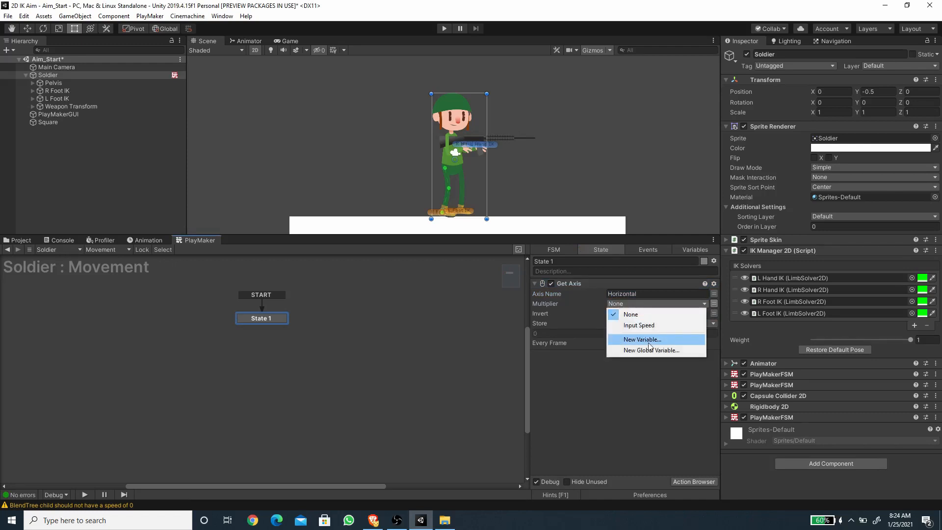
click(633, 335)
text(Walk Speed)
key(Return)
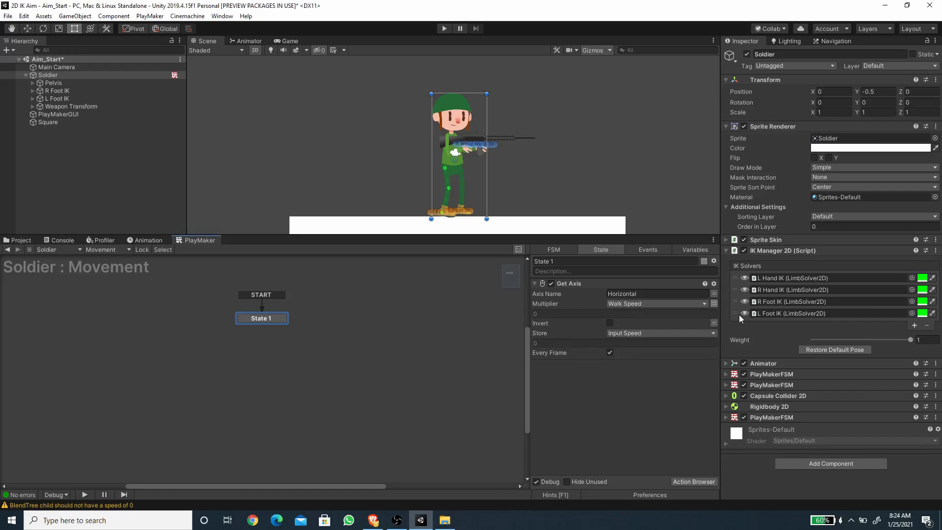
click(535, 284)
Add a Set Velocity 2d action to State 1 below Get Axis.
click(692, 481)
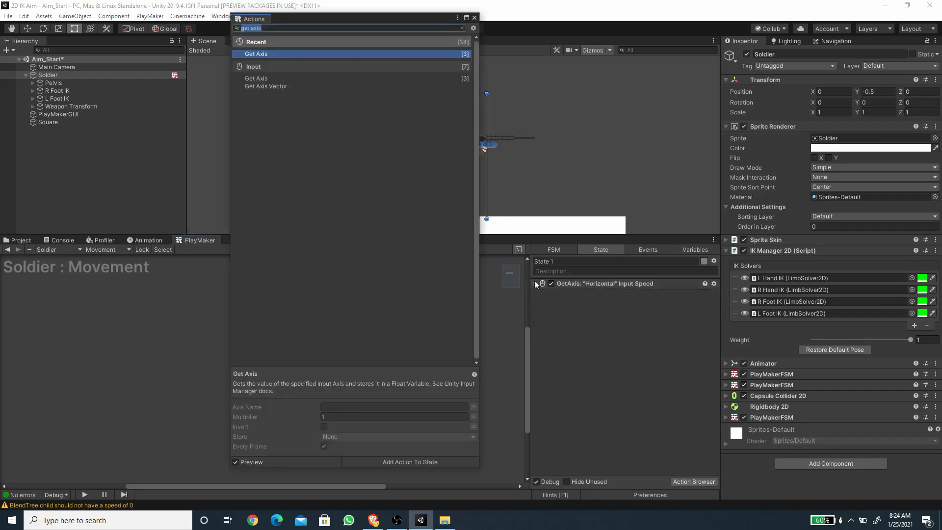
text(set vel)
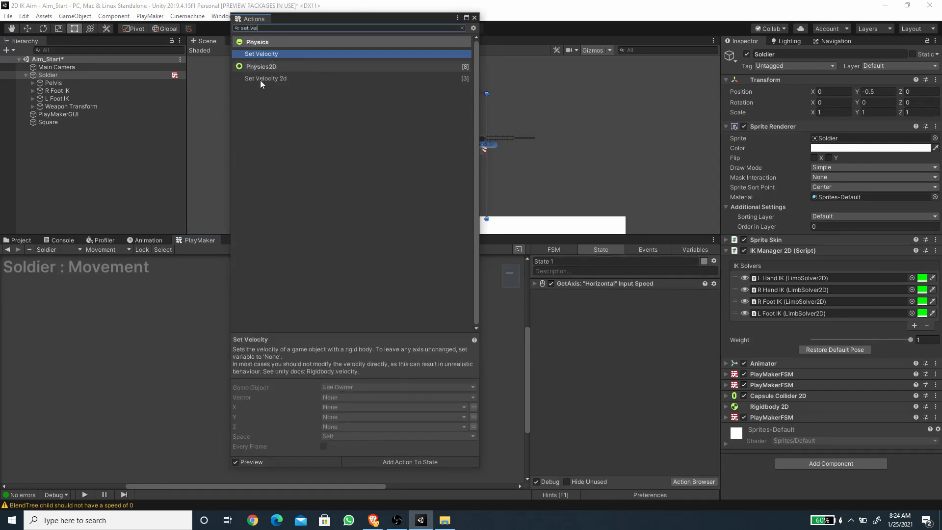
click(270, 79)
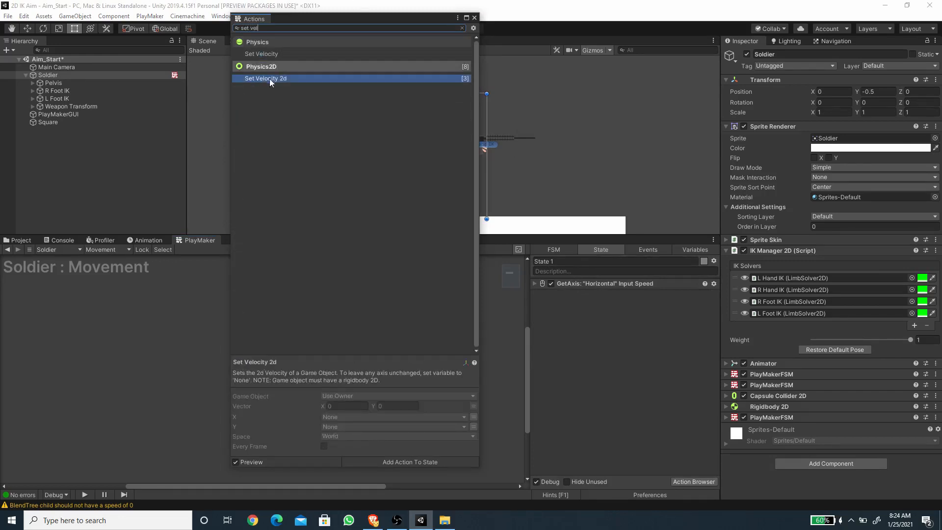
double_click(267, 79)
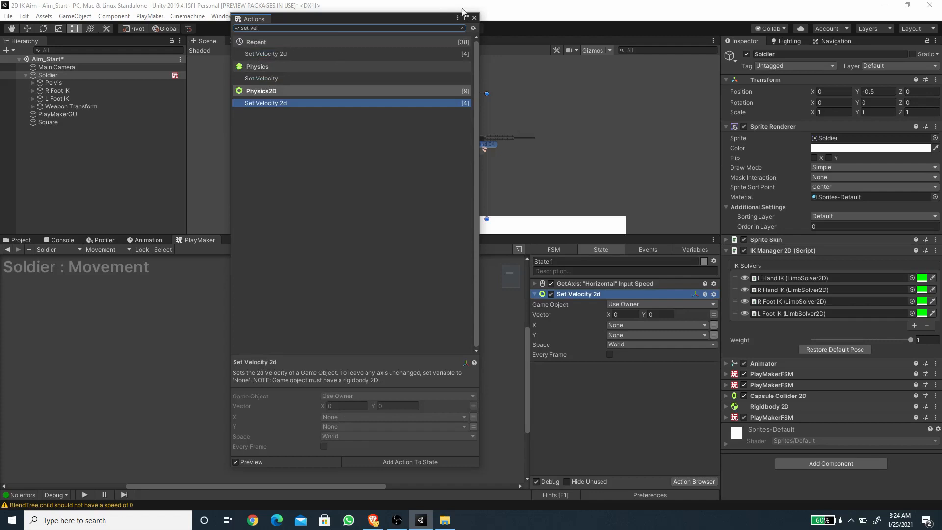
click(475, 18)
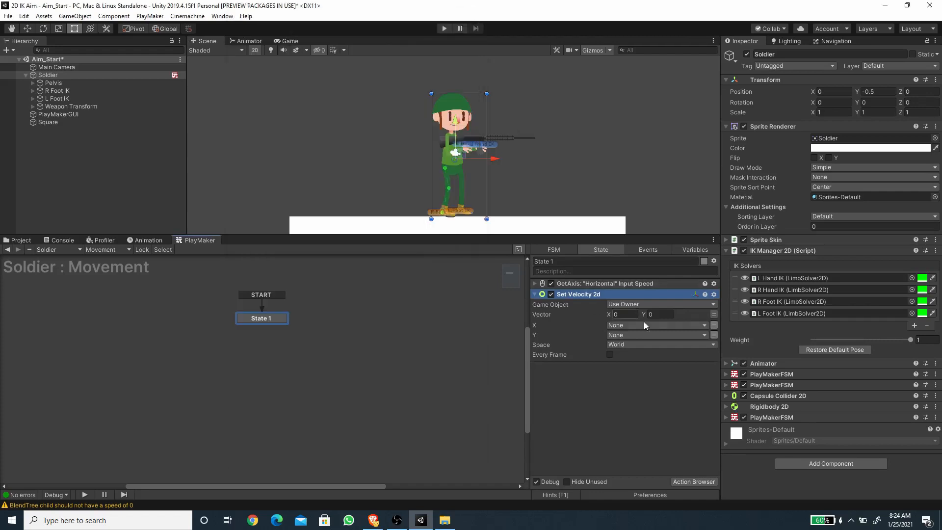
Configure Set Velocity 2d with Vector as None, X as Input Speed and Every Frame enabled, and collapse the action.
click(714, 314)
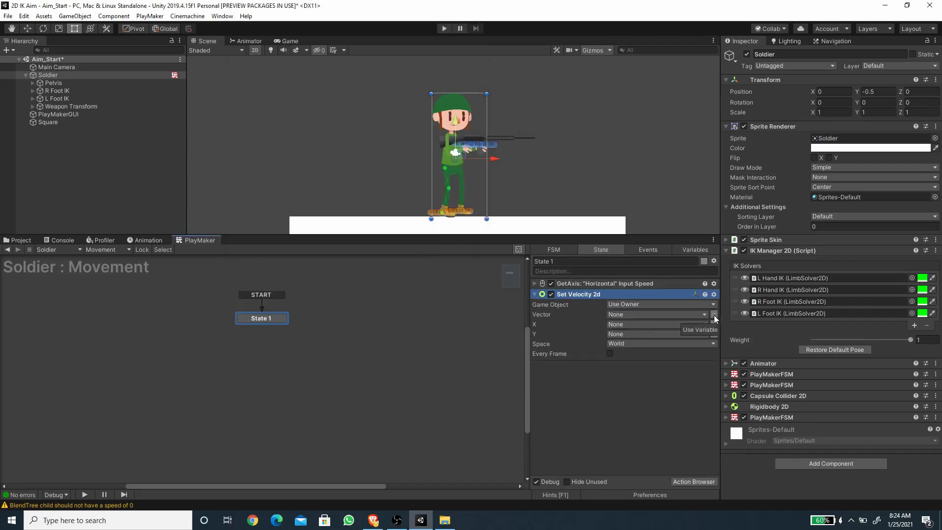
click(623, 325)
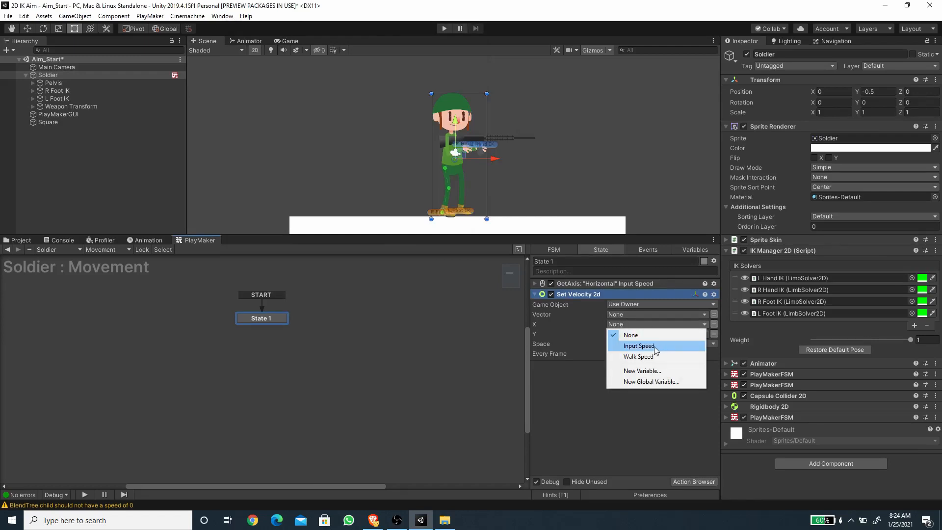
click(635, 347)
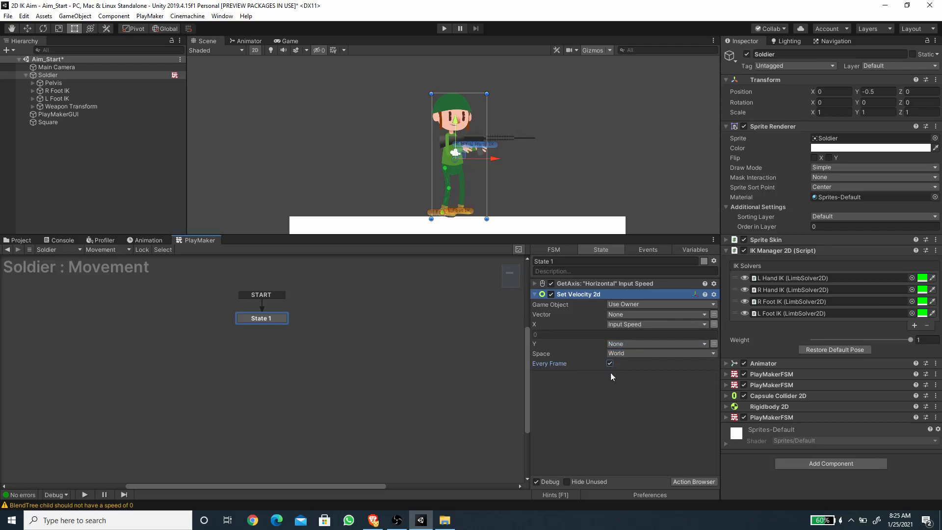
click(535, 295)
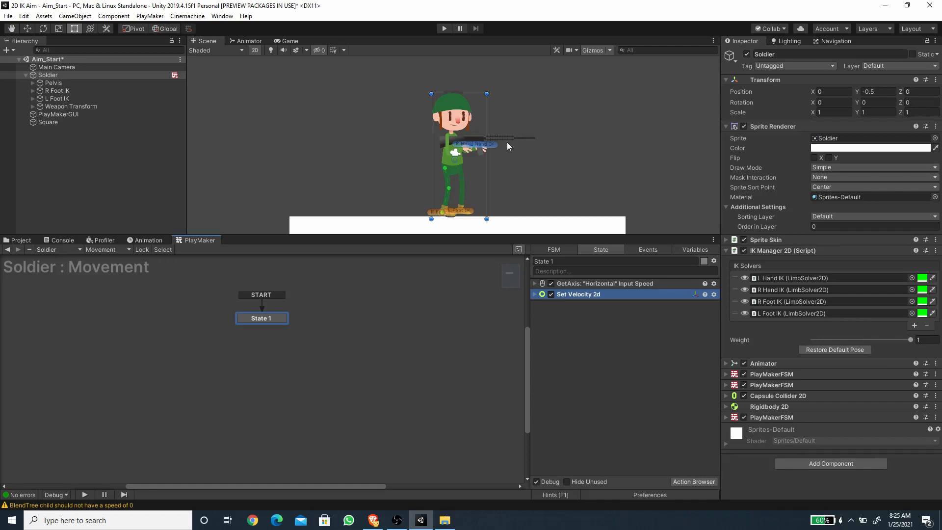
Examine the two Walk motions inside the Soldier's Blend Tree and return to the scene.
click(252, 43)
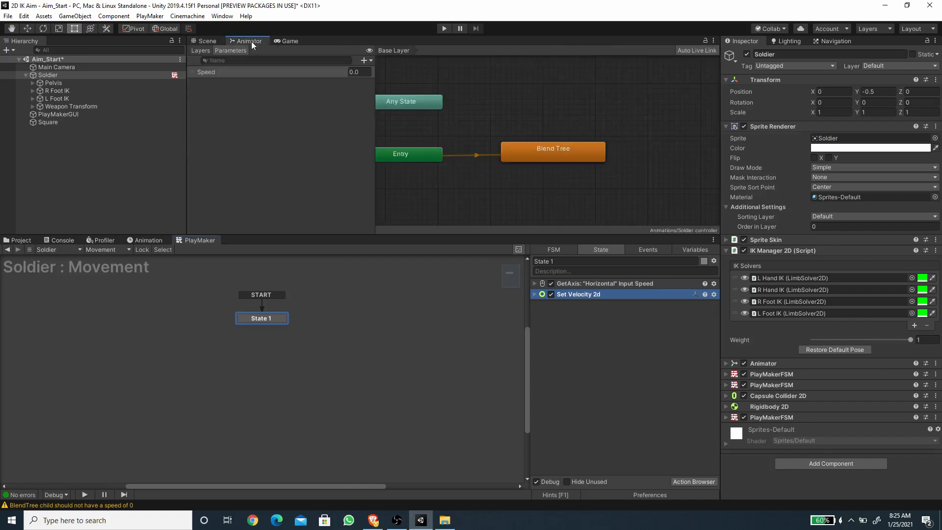
double_click(551, 148)
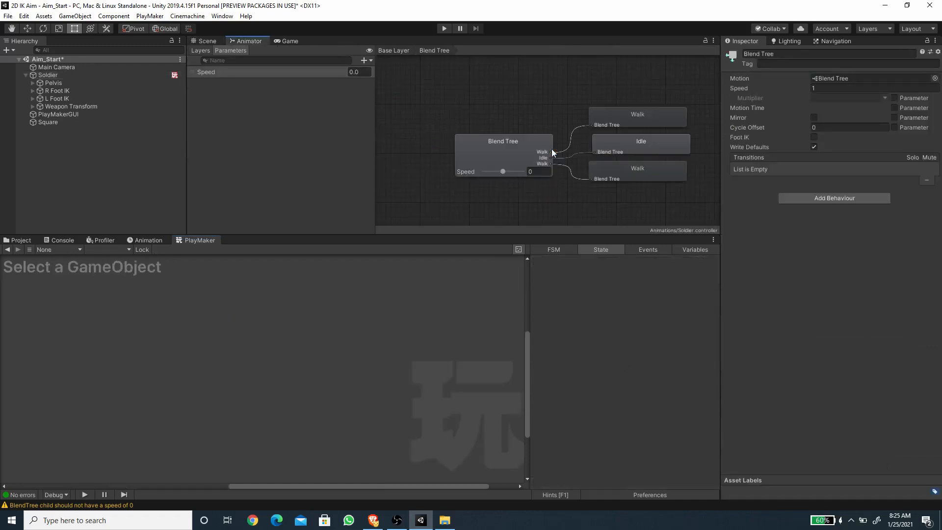
click(629, 113)
click(634, 175)
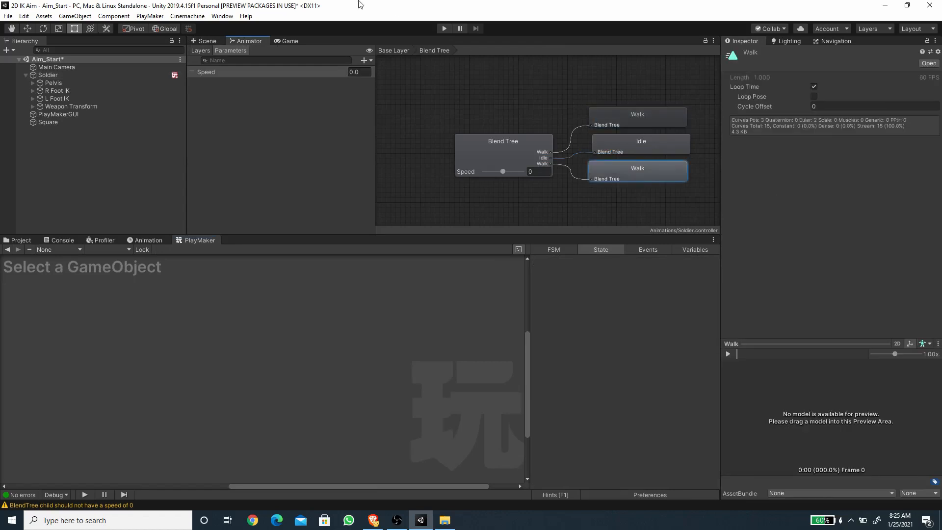
click(208, 41)
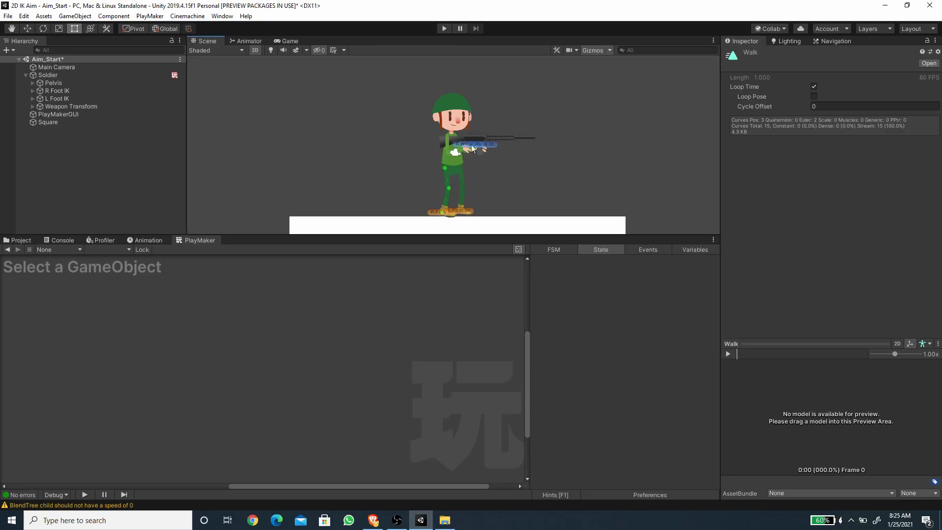
Select the Soldier and add a Get Scale action to State 1 of its Movement FSM.
click(54, 75)
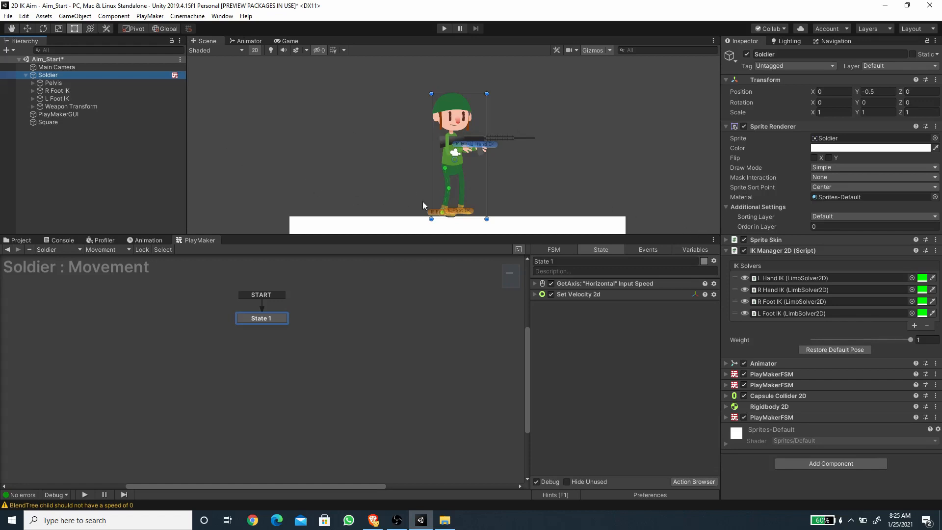
click(630, 364)
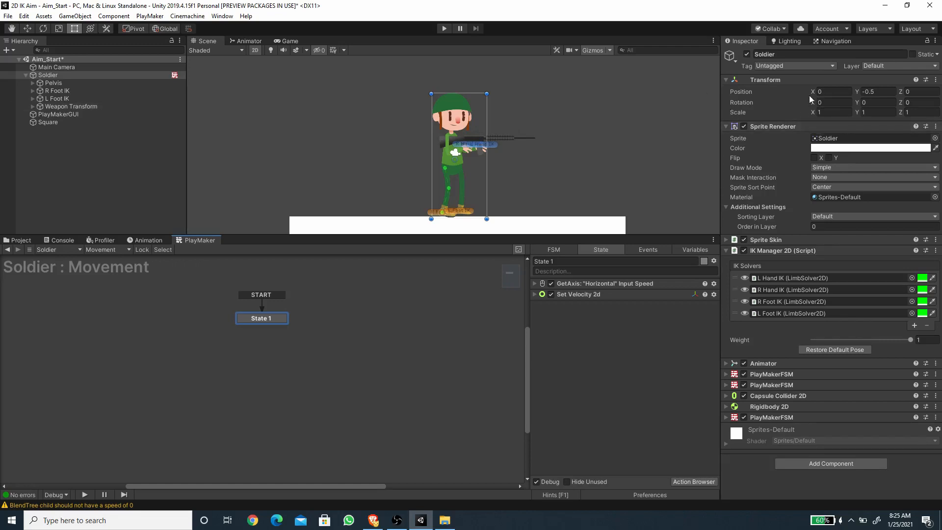
click(694, 481)
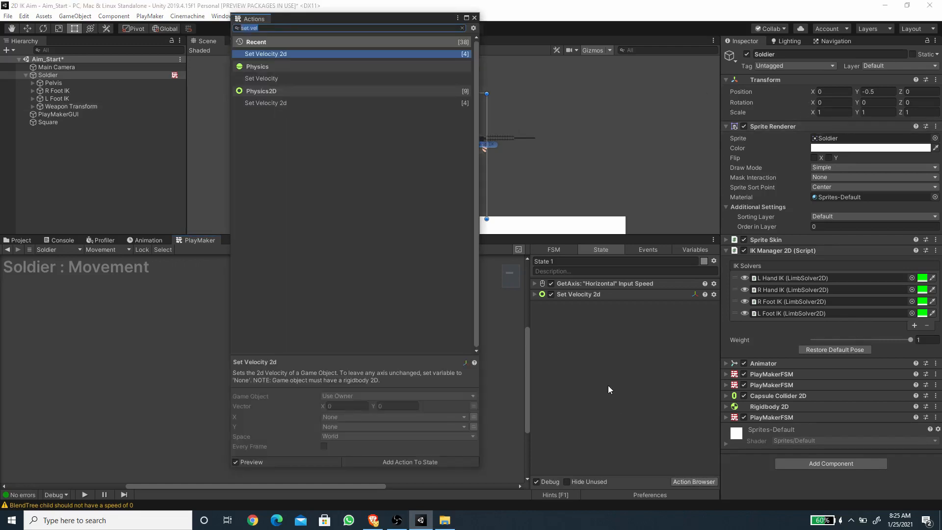
text(get sca)
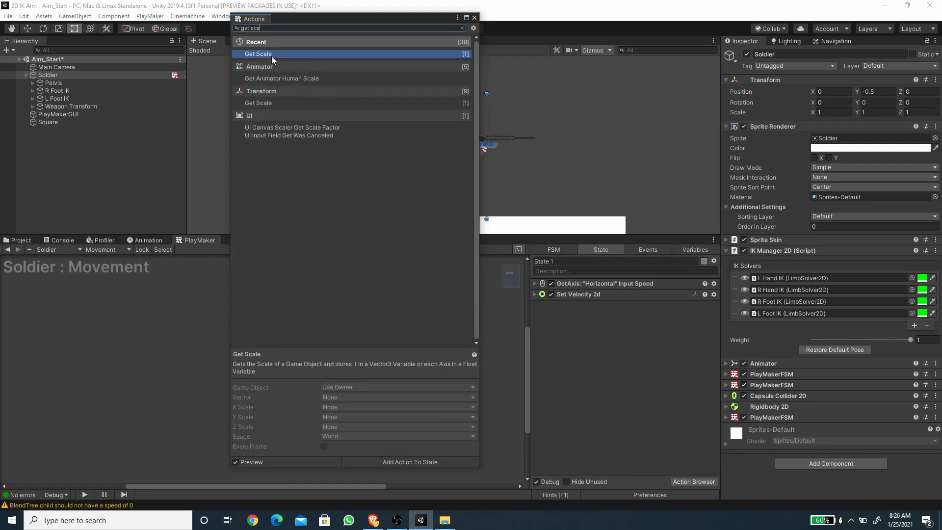
double_click(269, 53)
click(474, 18)
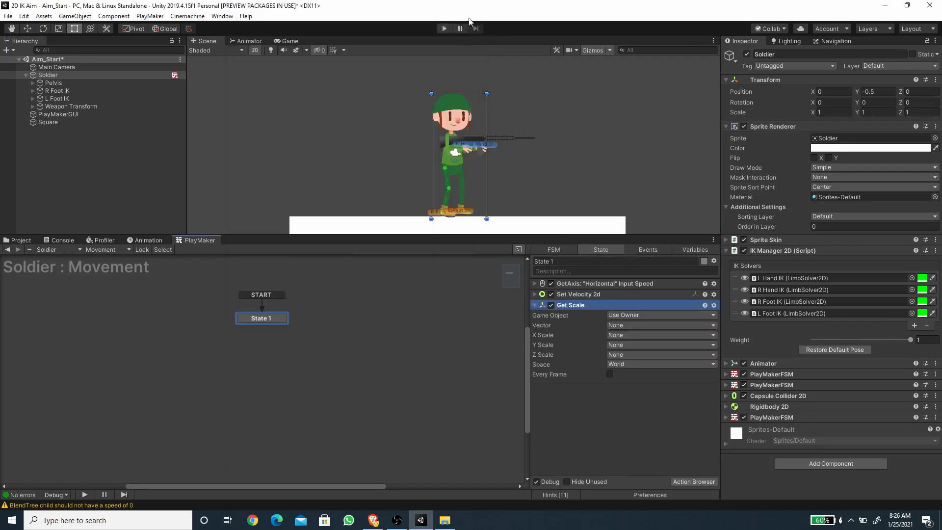
Store Get Scale's X Scale in a new variable named Scale X with Every Frame enabled, and collapse the action.
click(623, 336)
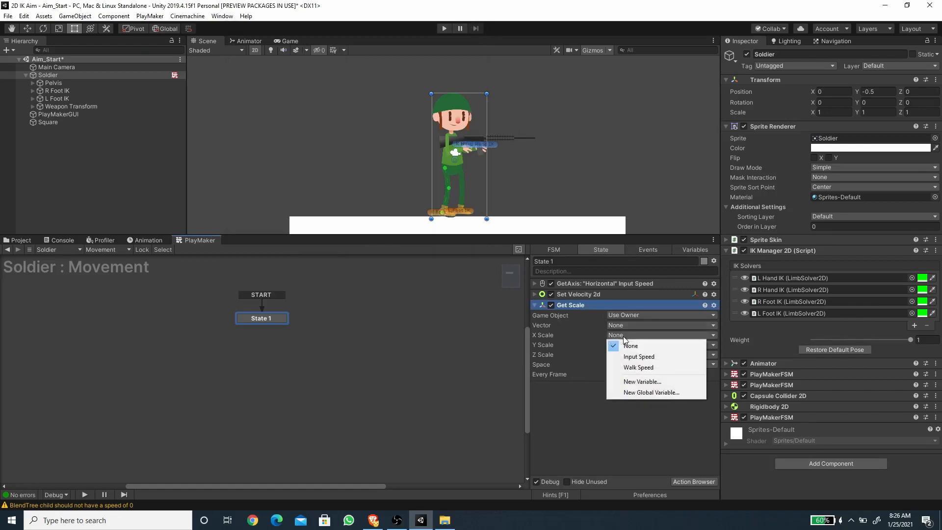
click(650, 382)
text(Sc)
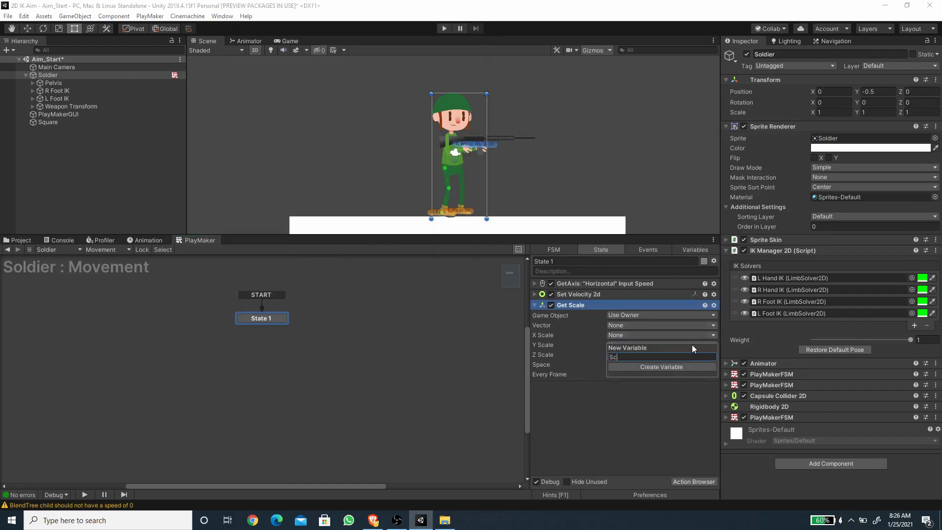
text(ale X)
key(Return)
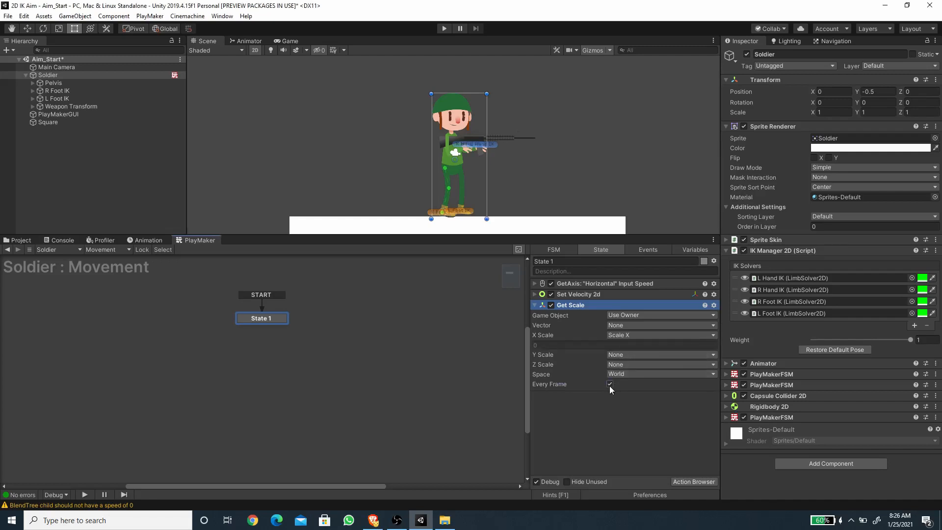
click(535, 305)
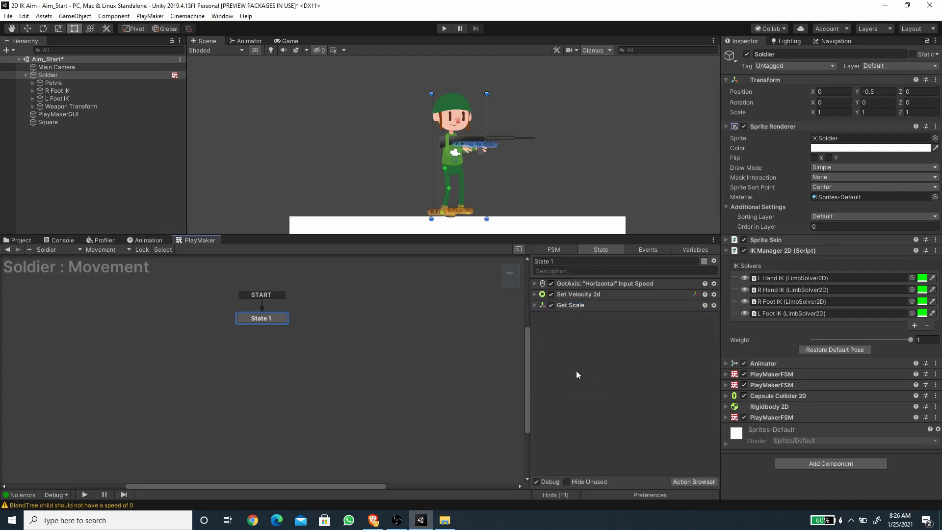
Add a Set Float Value action to State 1 below Get Scale.
click(694, 482)
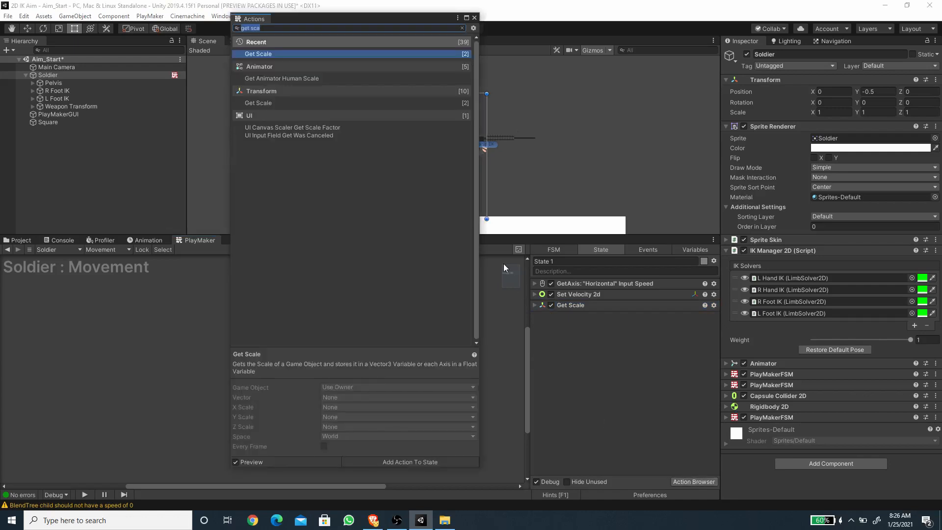
text(set fl)
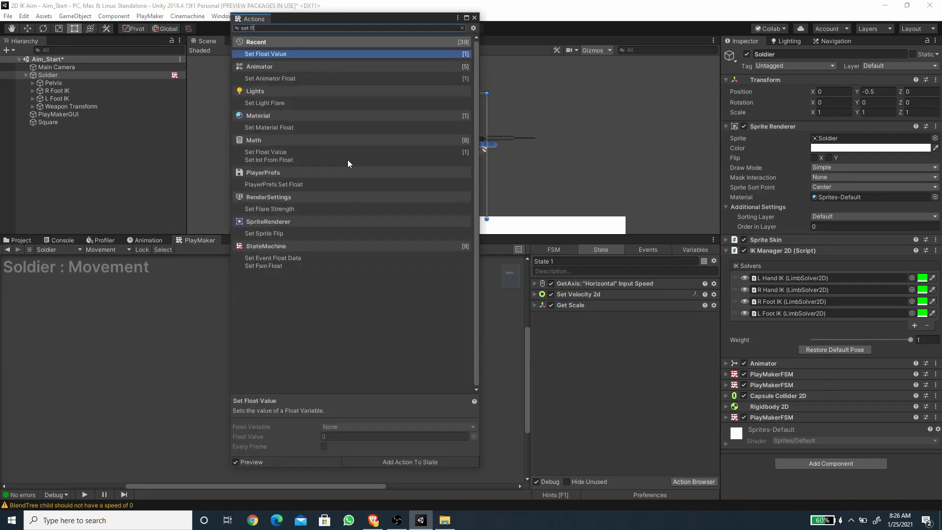
double_click(269, 55)
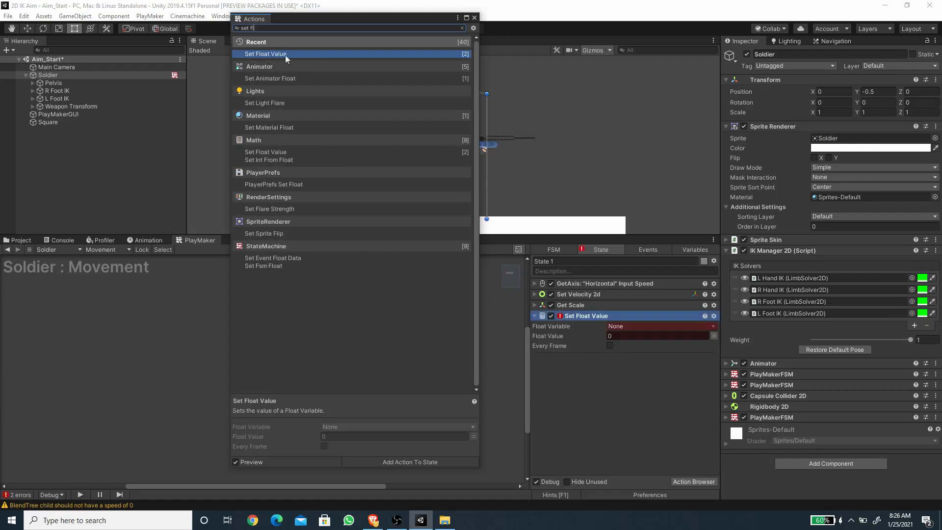
click(474, 18)
Configure Set Float Value with a new variable named Direction Relative Speed as Float Variable and Input Speed as Float Value.
click(630, 327)
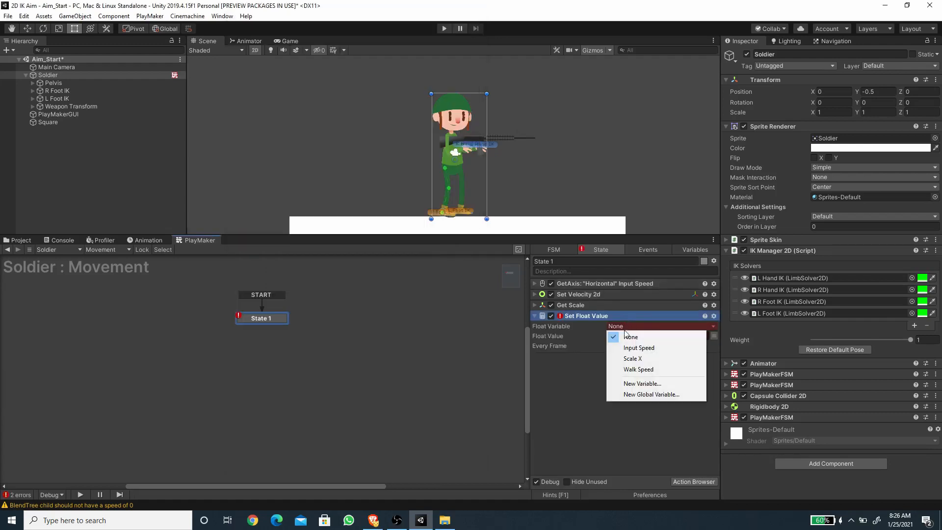
click(649, 384)
text(Direction Relative Speed)
key(Return)
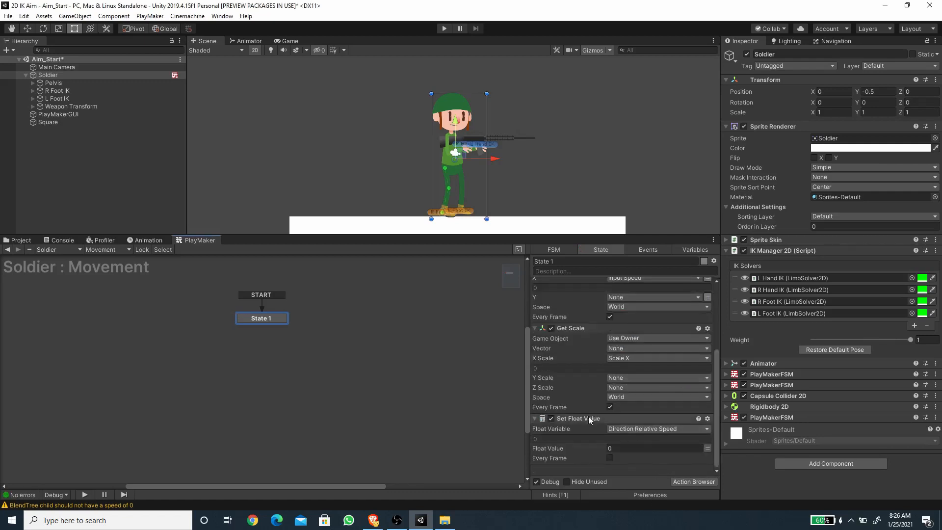
click(707, 448)
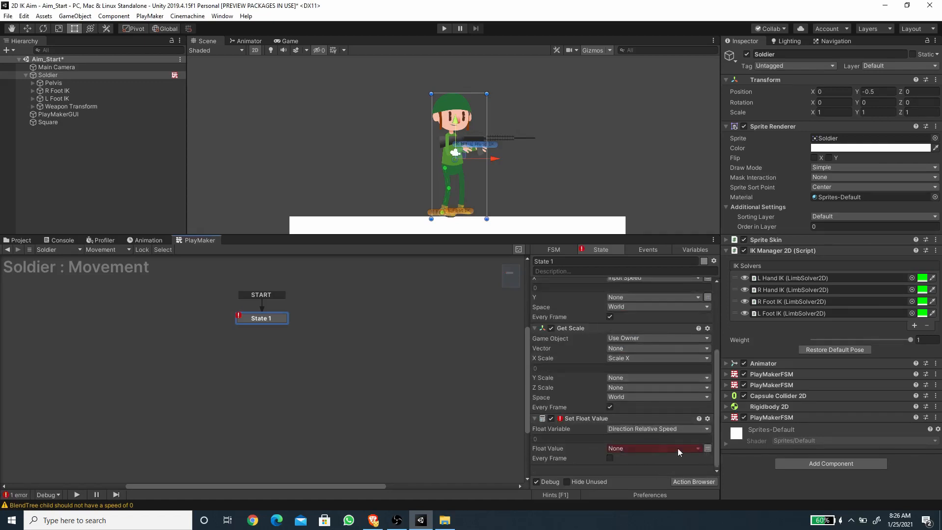
click(634, 446)
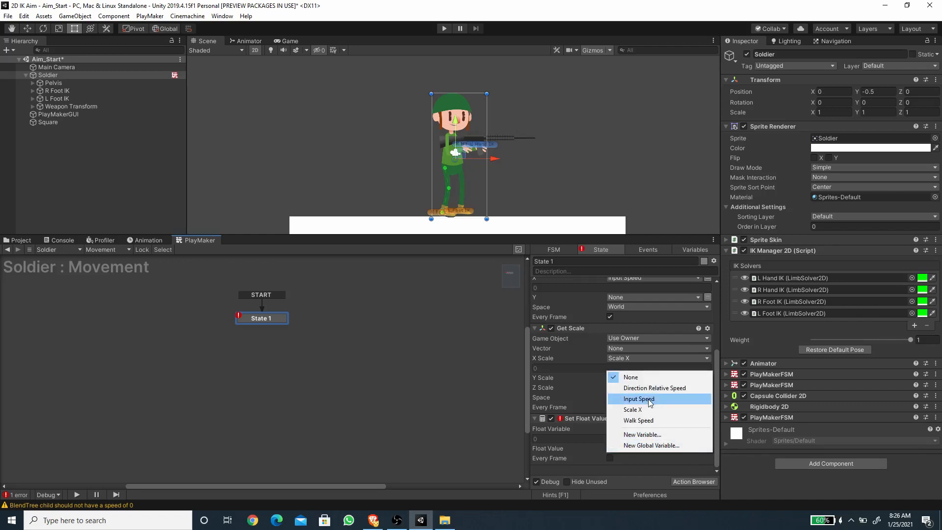
click(649, 399)
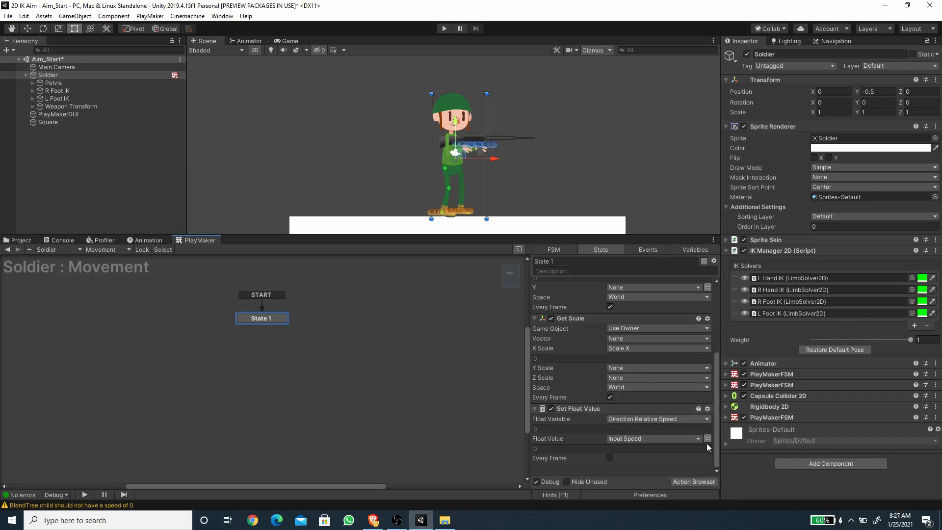
Collapse all four actions in State 1 to their title rows.
scroll(535, 410, up, 2)
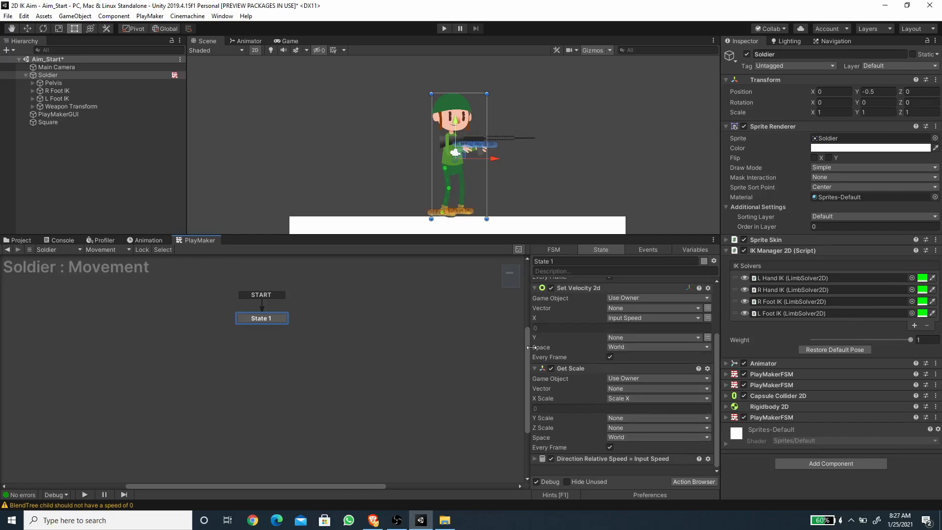
scroll(574, 383, up, 3)
click(534, 283)
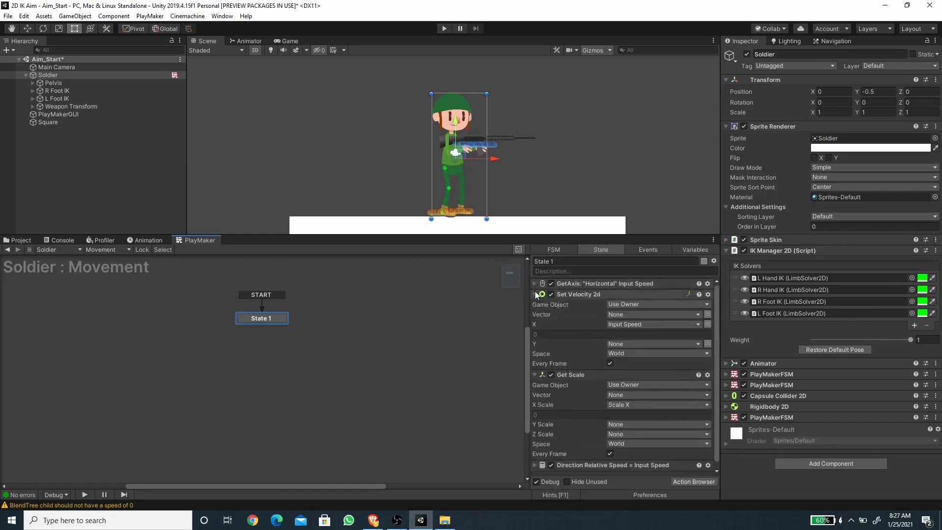
click(535, 294)
click(534, 306)
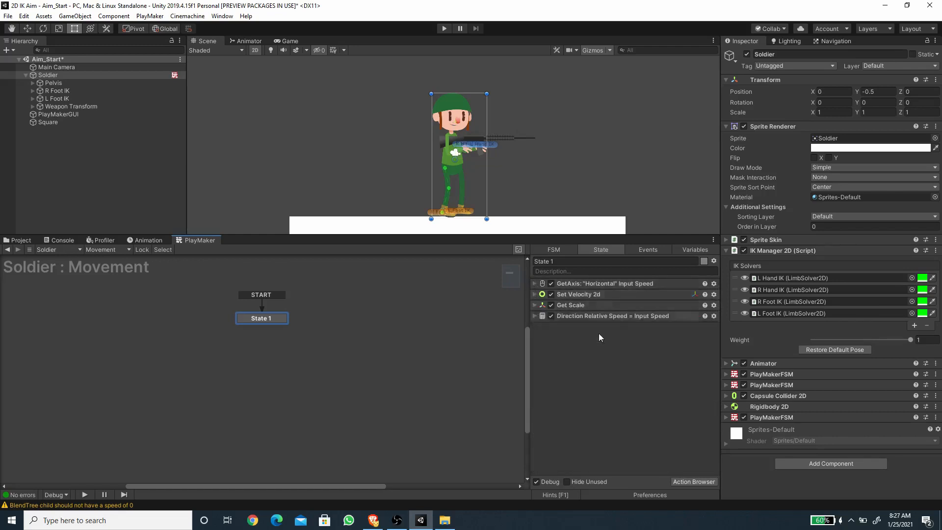
Add a Float Clamp action to State 1 with Direction Relative Speed as its Float Variable.
click(697, 482)
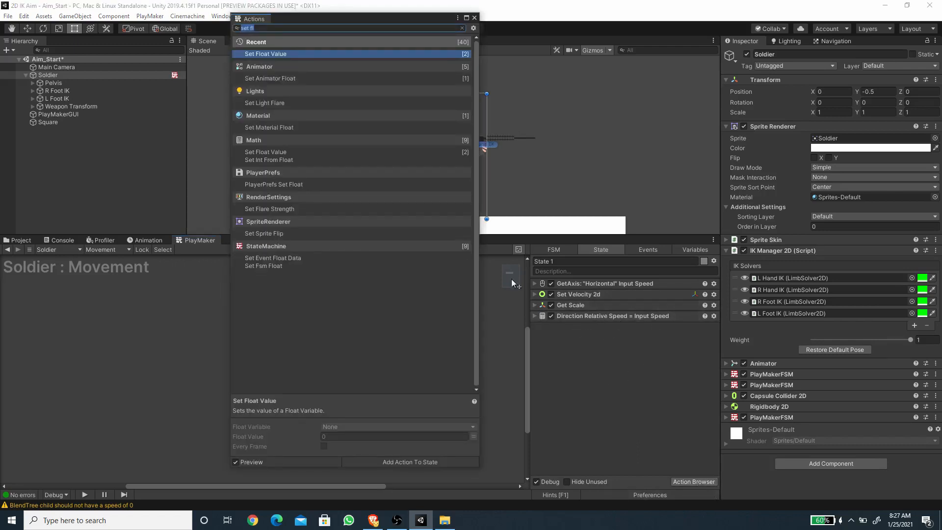
text(cla)
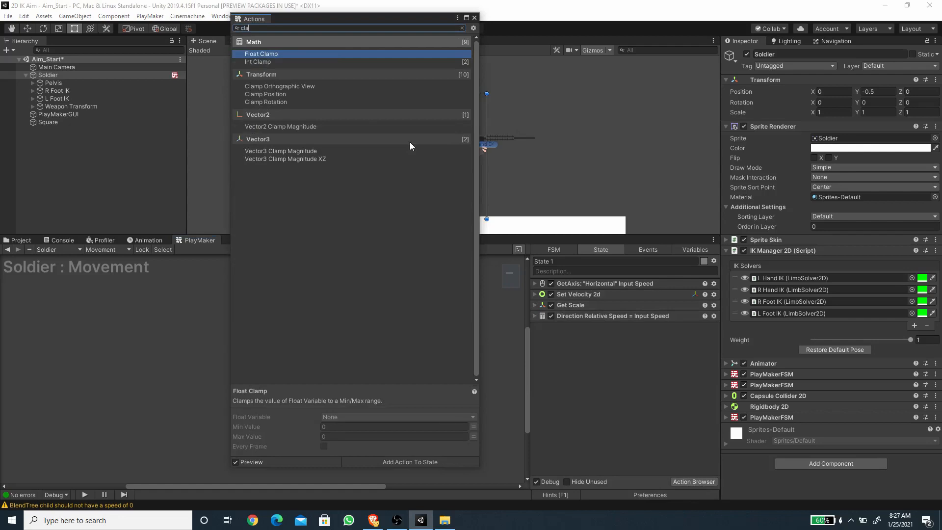
double_click(275, 54)
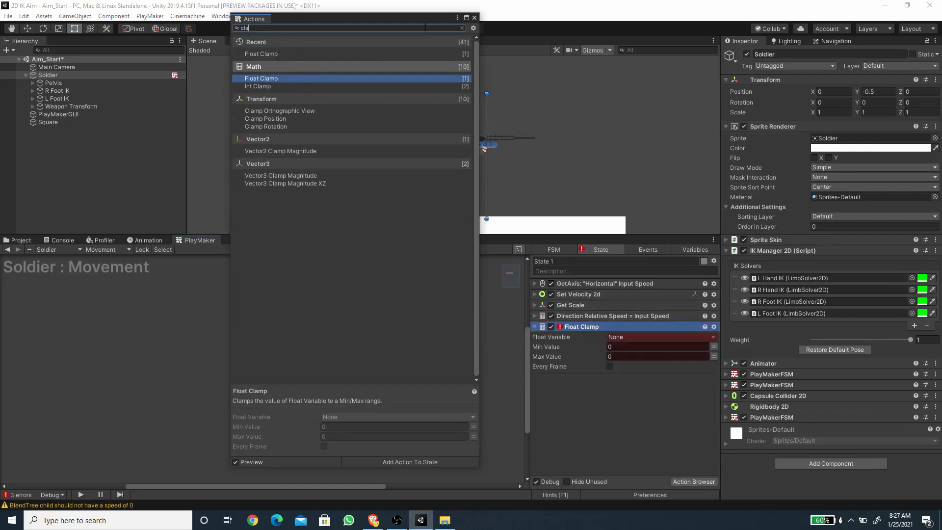
click(475, 18)
click(646, 337)
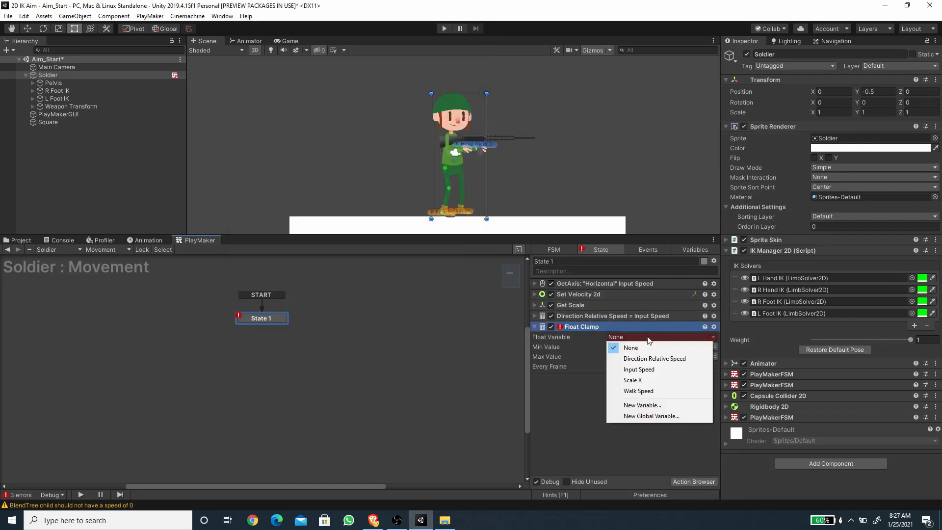
click(655, 359)
Maximize the PlayMaker editor so that all of State 1's actions fit in view.
scroll(633, 383, down, 5)
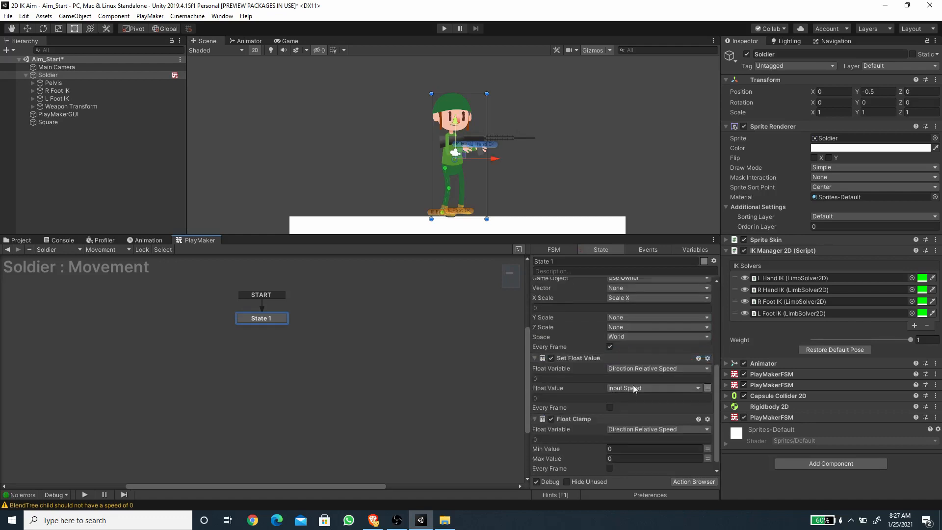
scroll(582, 373, up, 5)
scroll(582, 373, down, 5)
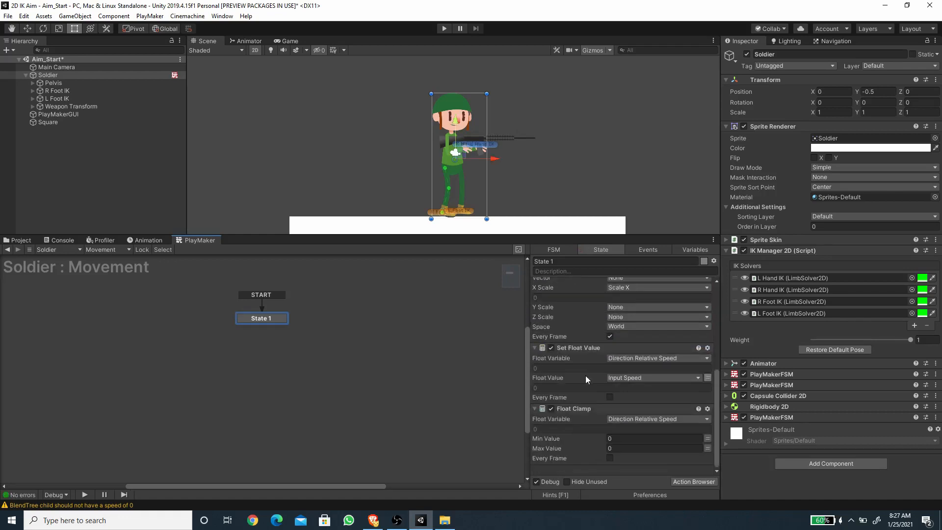
right_click(199, 237)
right_click(190, 242)
click(208, 243)
right_click(203, 239)
click(214, 247)
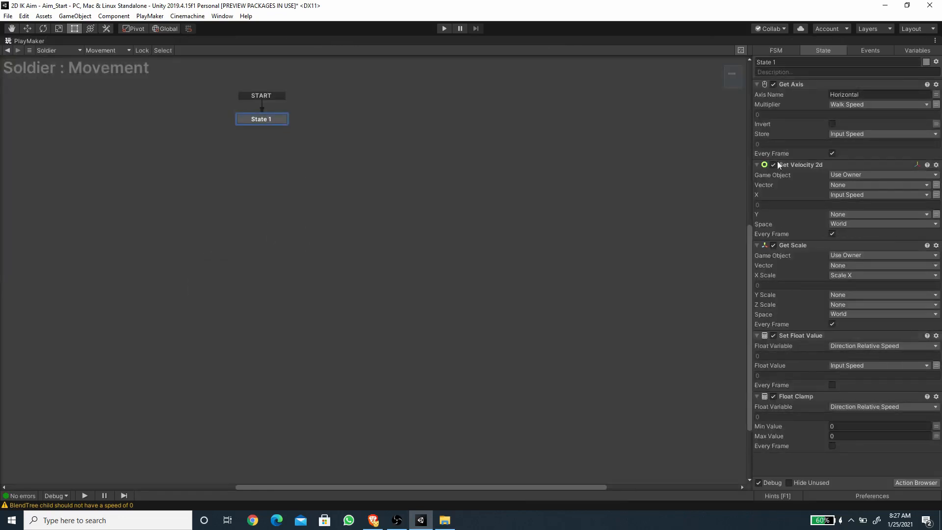
Set Float Clamp's range to -1 minimum and 1 maximum with Every Frame enabled, and collapse it and Set Float Value.
click(845, 431)
text(-1)
click(874, 436)
text(1)
click(832, 446)
click(755, 396)
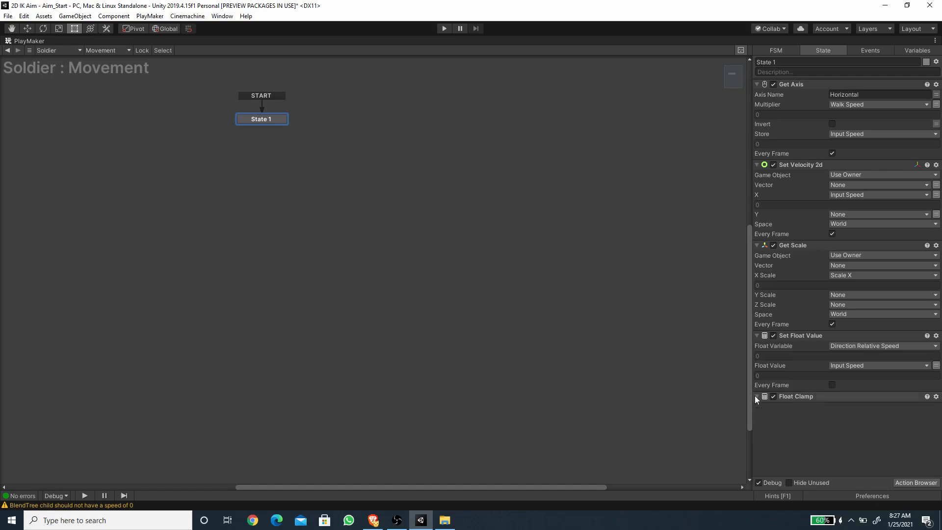
click(756, 335)
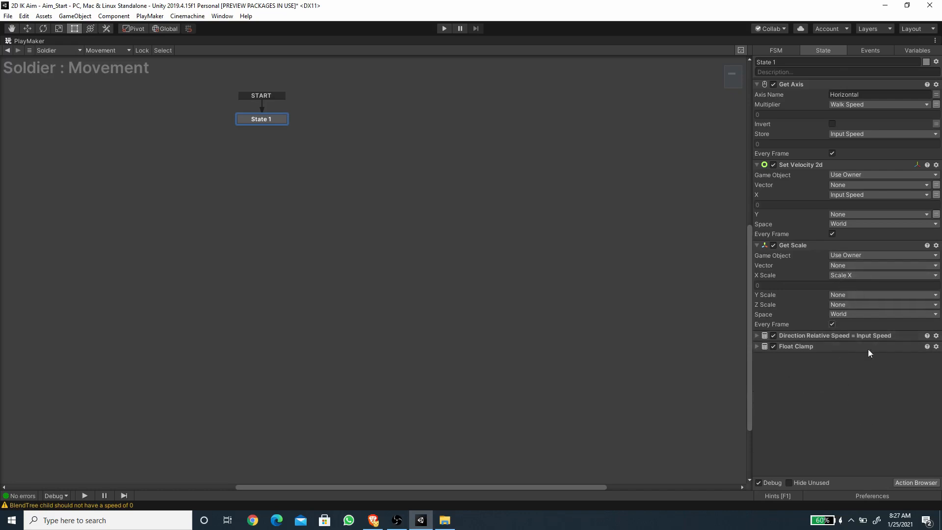
Add a Float Multiply action to State 1 below Float Clamp.
click(929, 484)
text(float mult)
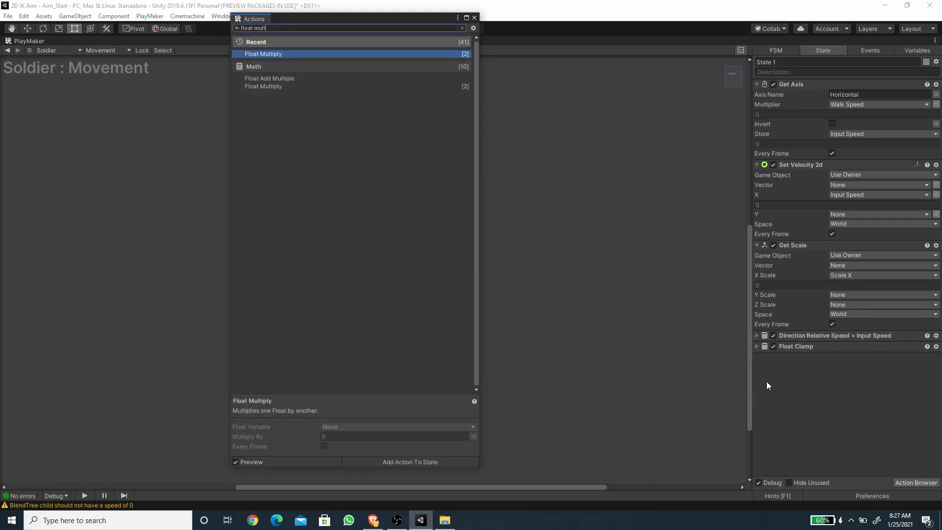
key(Return)
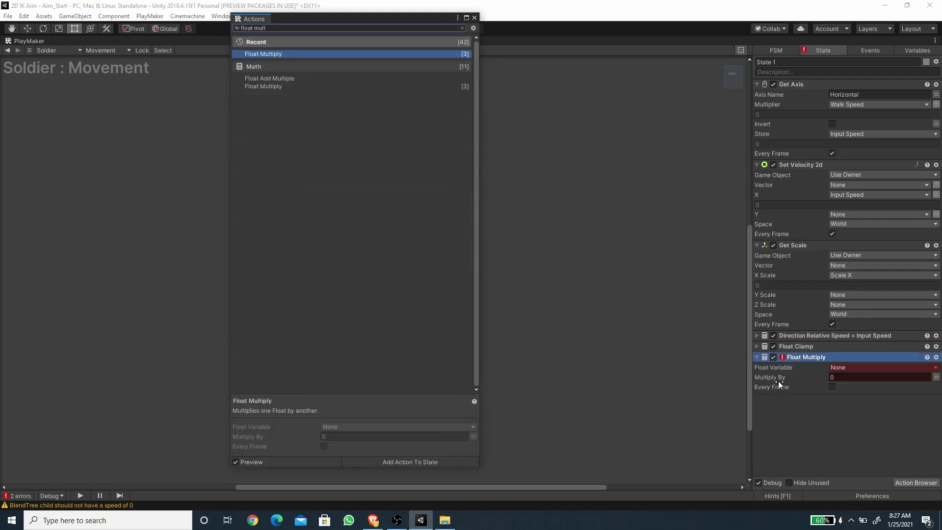
key(Escape)
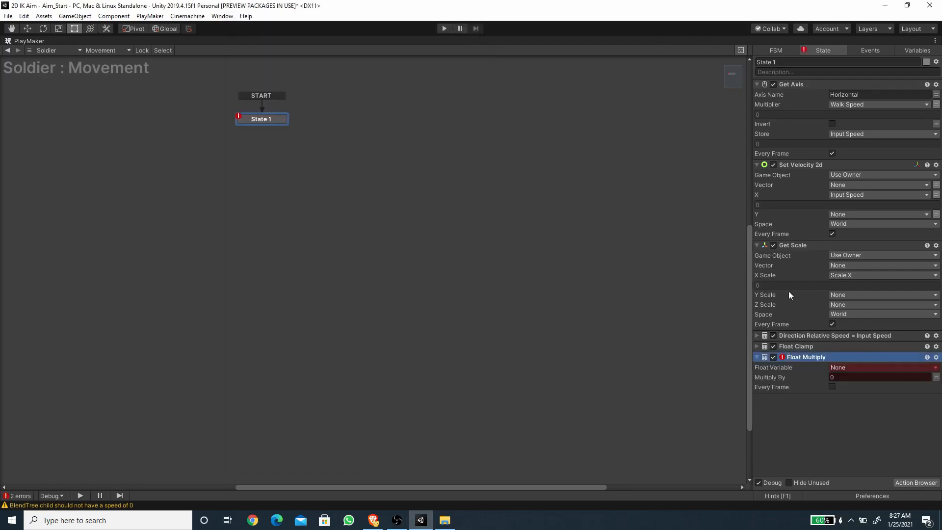
Configure Float Multiply to multiply Direction Relative Speed by Scale X, and collapse State 1's three float actions.
click(868, 367)
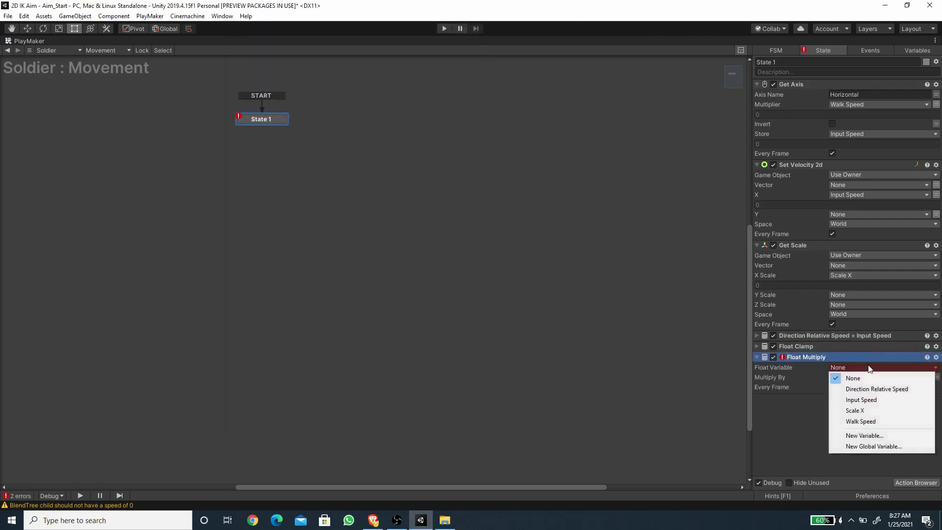
click(865, 389)
scroll(870, 402, down, 2)
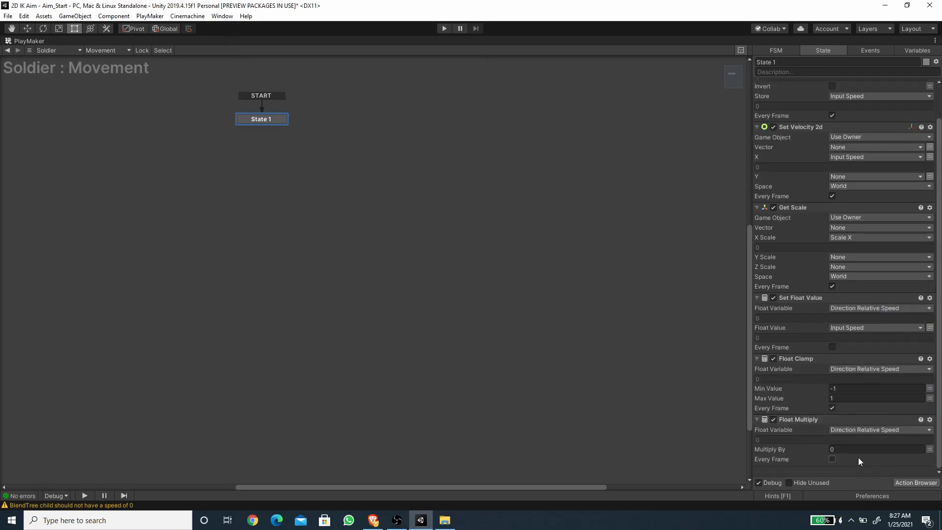
click(930, 449)
click(868, 449)
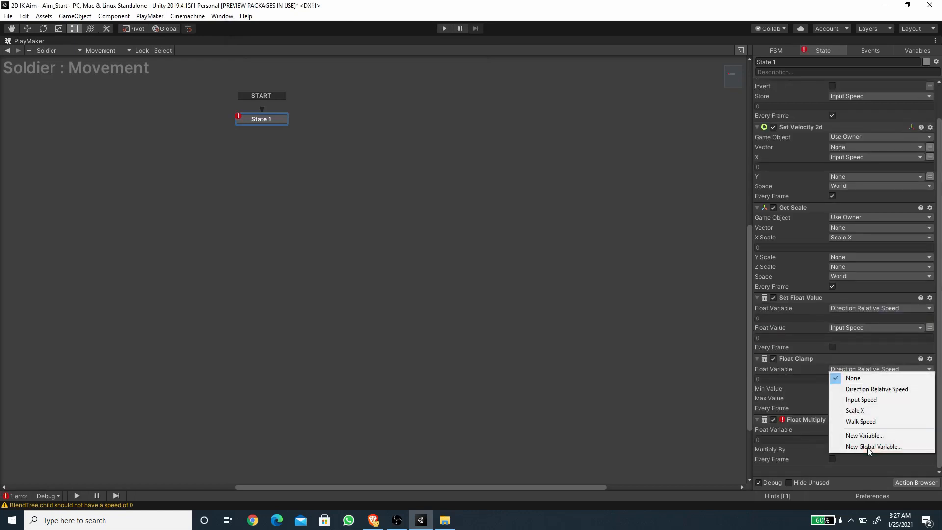
click(859, 410)
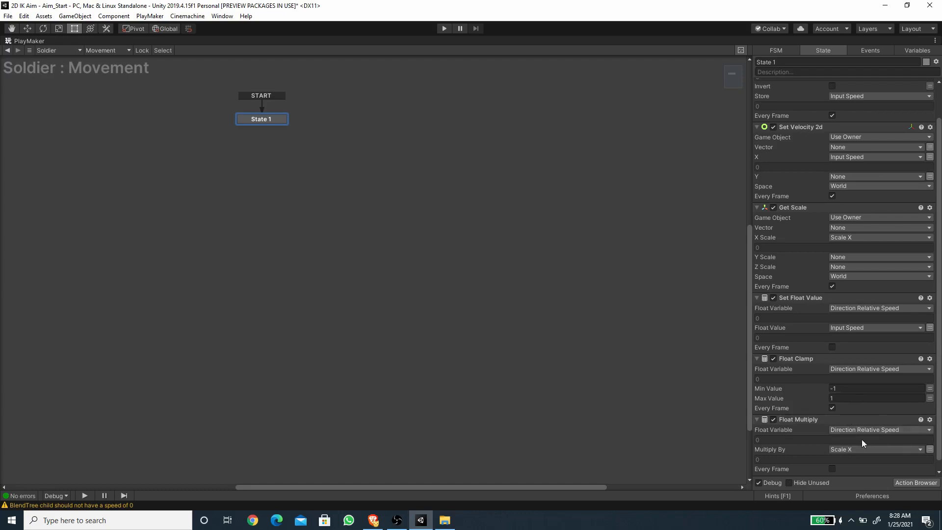
click(756, 298)
click(756, 346)
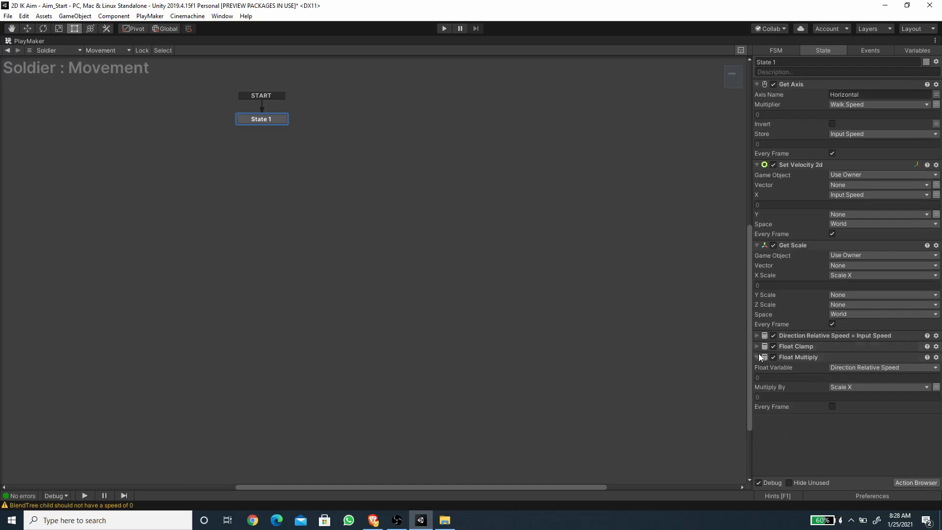
click(757, 358)
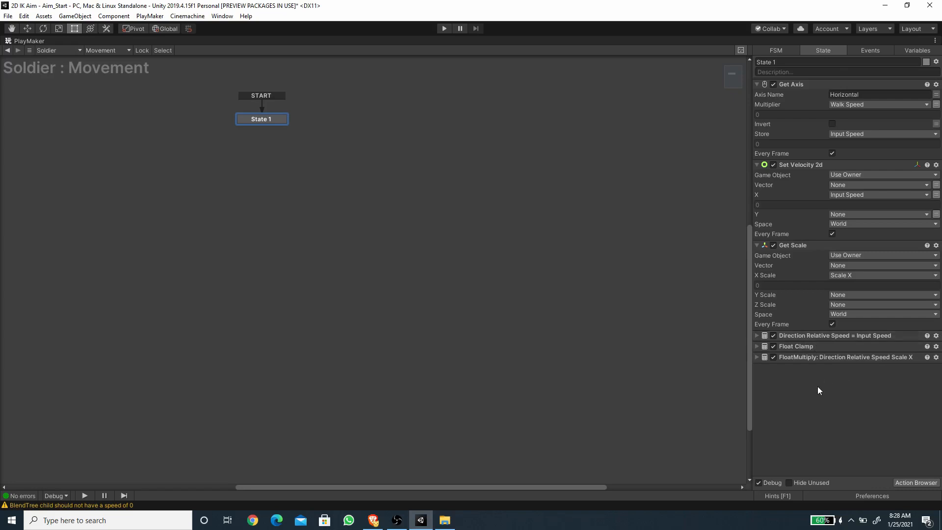
Restore the maximized PlayMaker editor to the normal layout, reselect the Soldier, and close the blank PlayMaker panel.
right_click(279, 41)
click(294, 47)
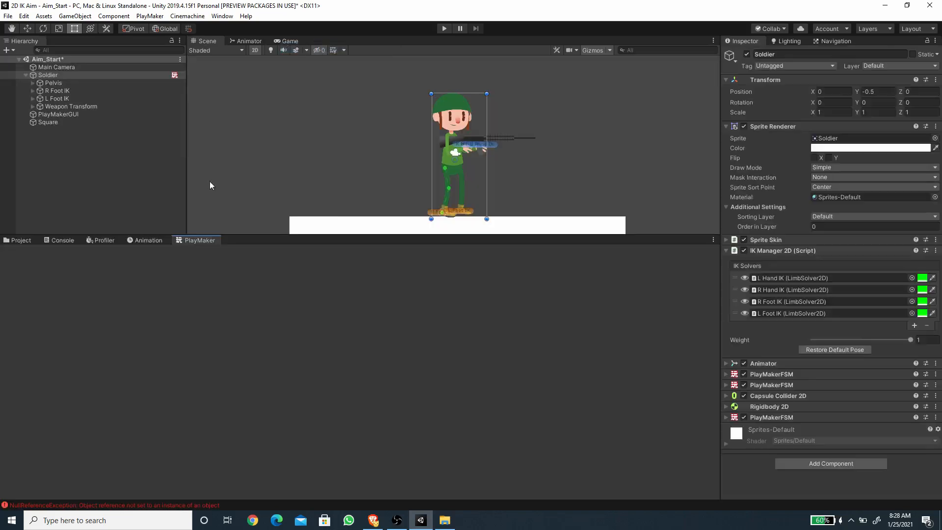
click(249, 41)
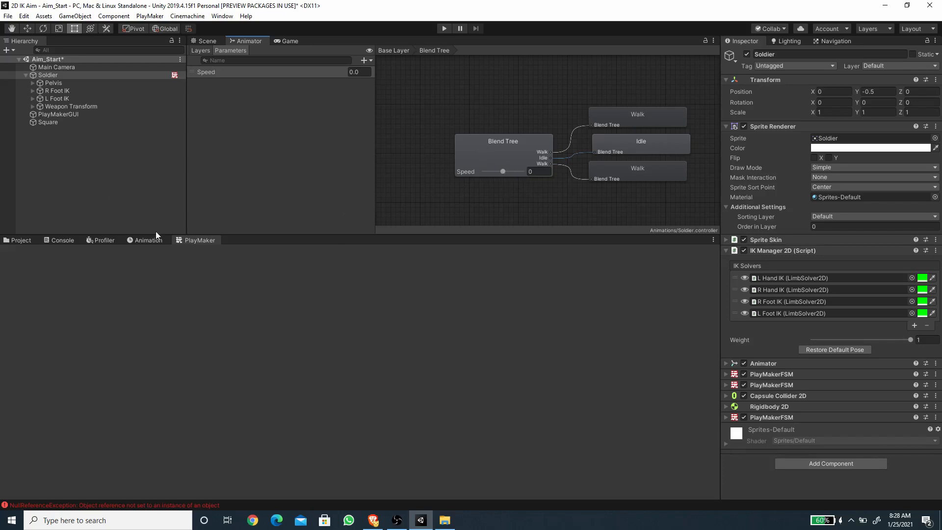
click(56, 75)
double_click(57, 73)
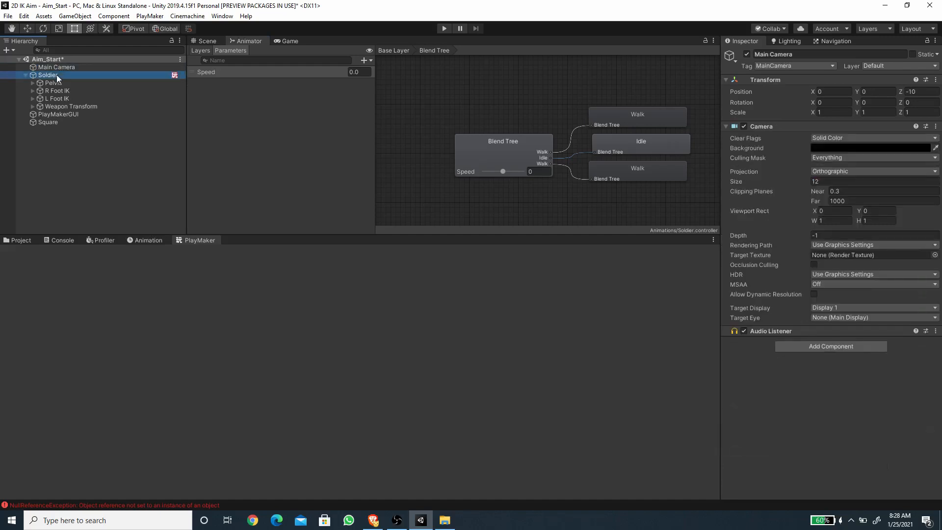
right_click(204, 239)
click(229, 257)
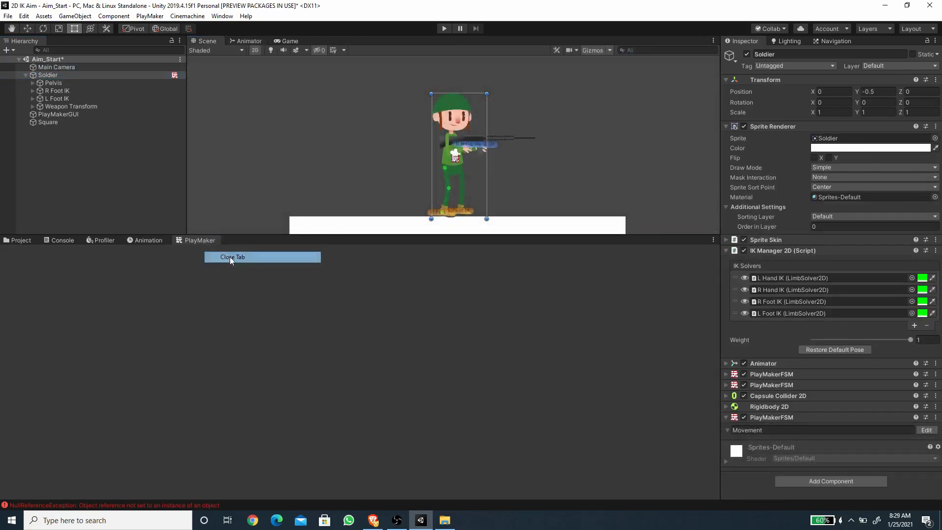
Reopen the PlayMaker editor docked beside Animation, and show the Soldier's Movement FSM.
click(150, 16)
click(166, 28)
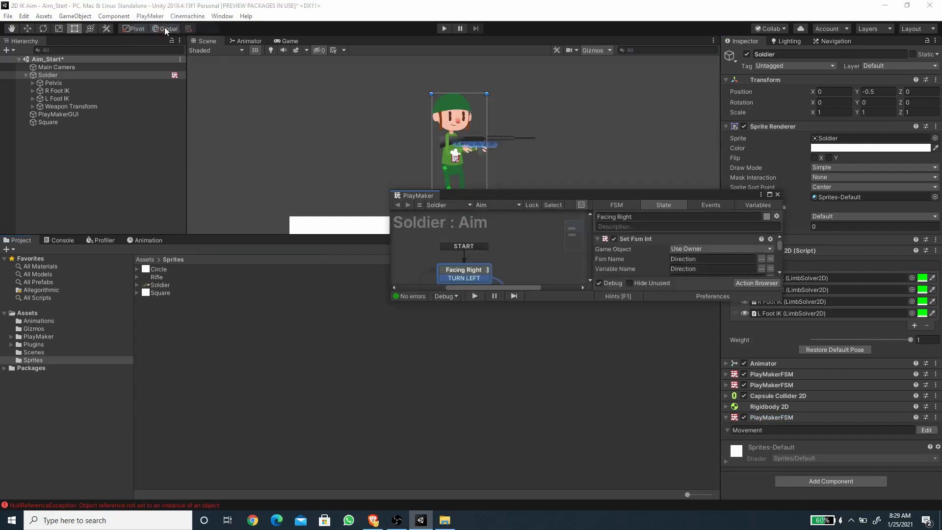
drag(421, 195, 236, 246)
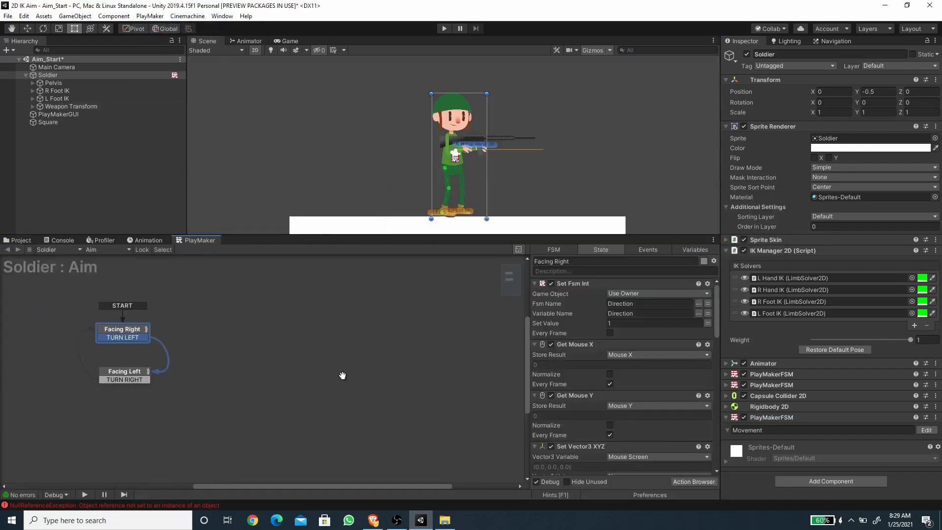
click(107, 249)
click(116, 282)
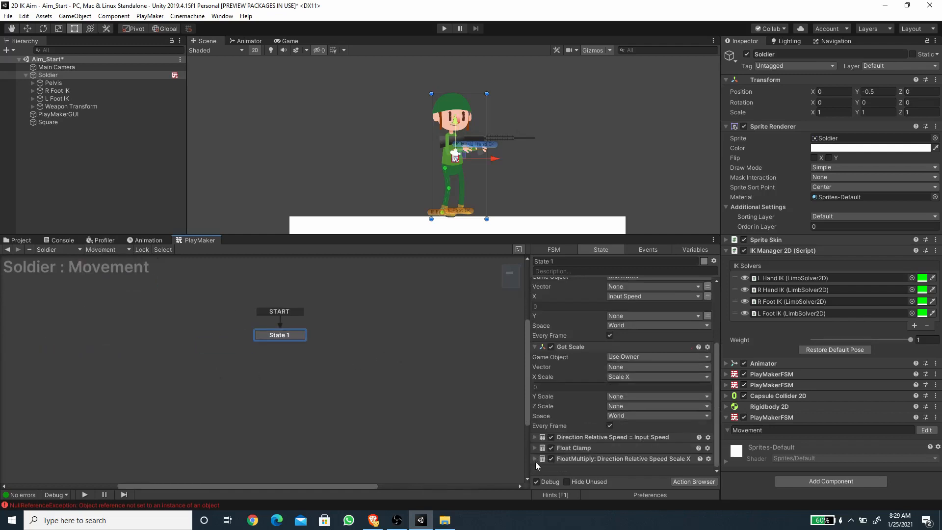
Add a Set Animator Float action to State 1 below Float Multiply.
click(693, 481)
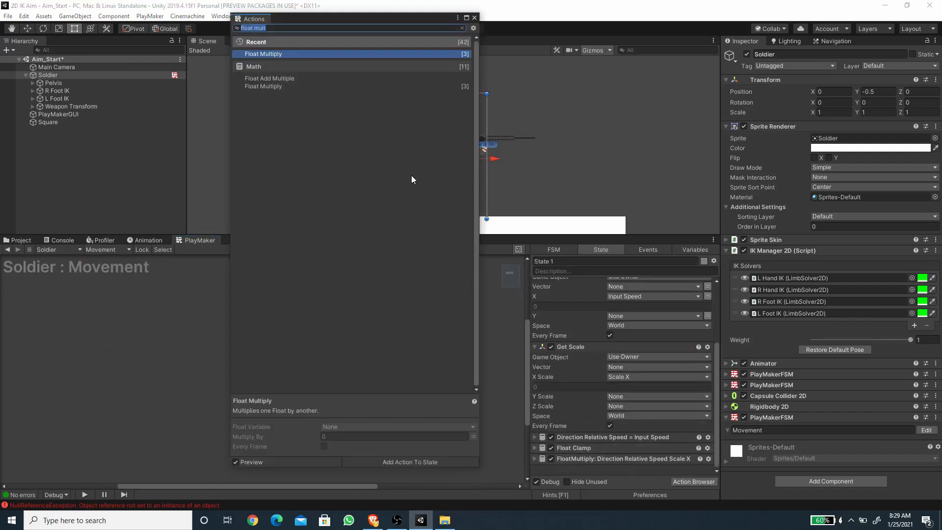
text(set animat)
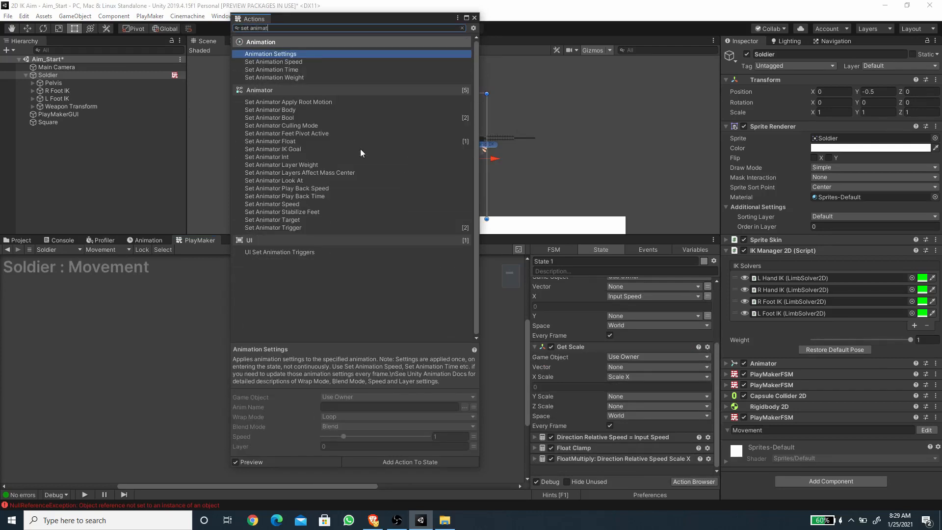
click(289, 142)
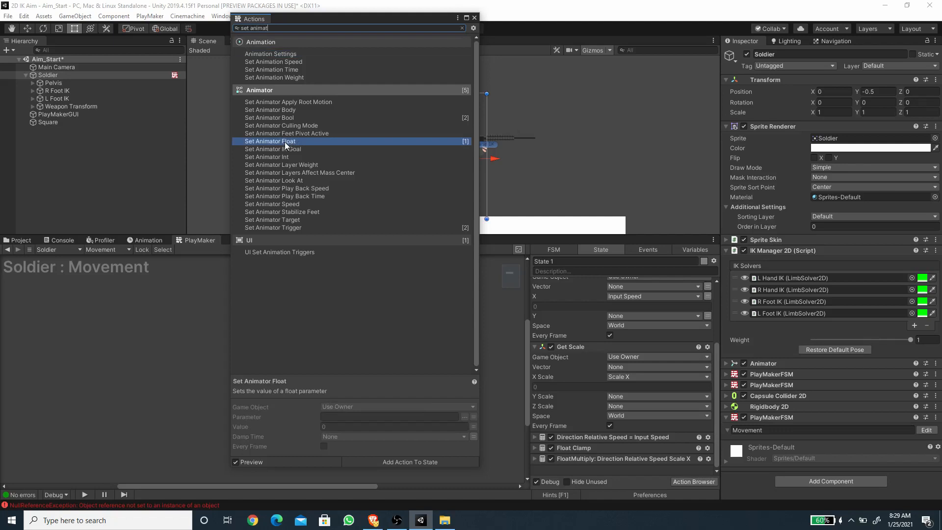
double_click(285, 142)
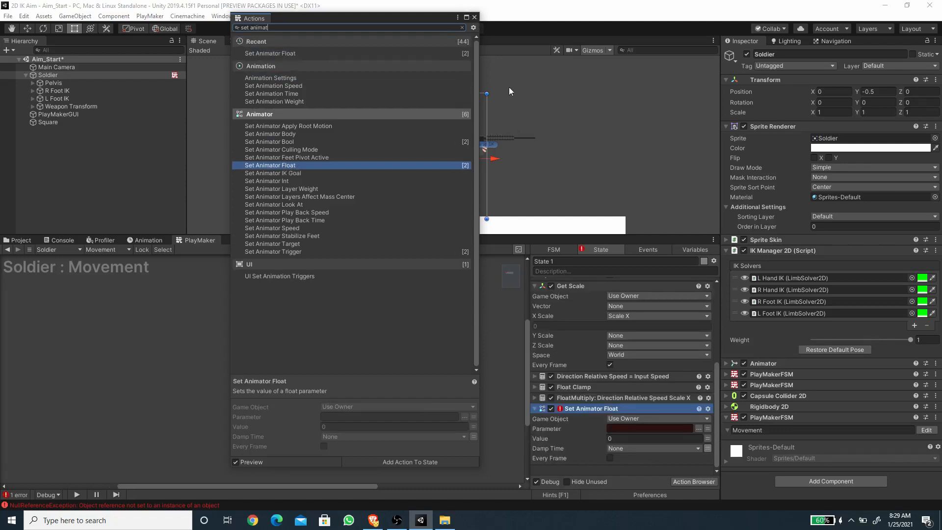
click(474, 17)
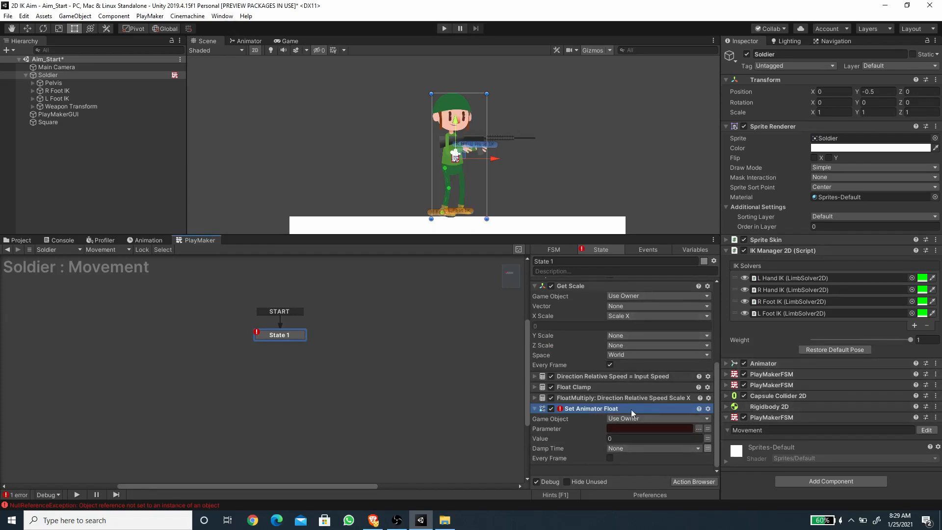
Set Set Animator Float's parameter to Speed and its value to Direction Relative Speed, with Every Frame enabled.
click(699, 429)
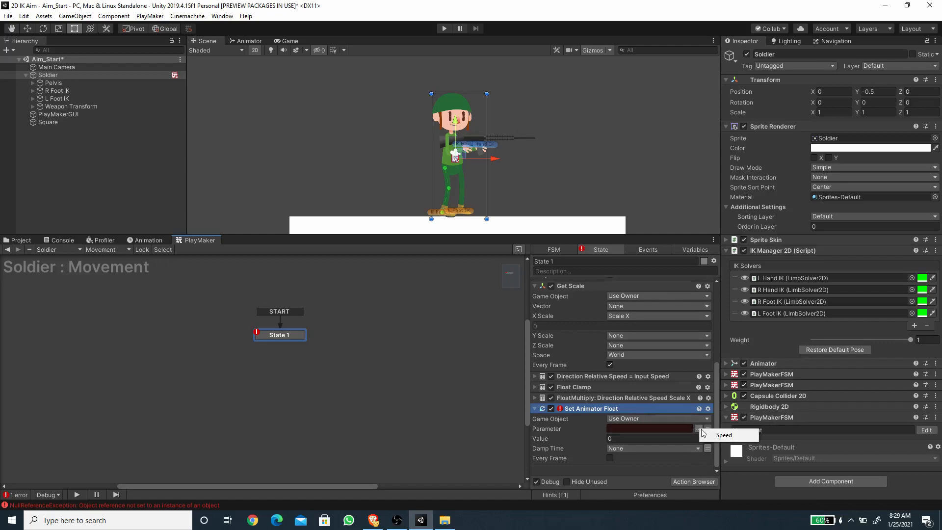
click(715, 434)
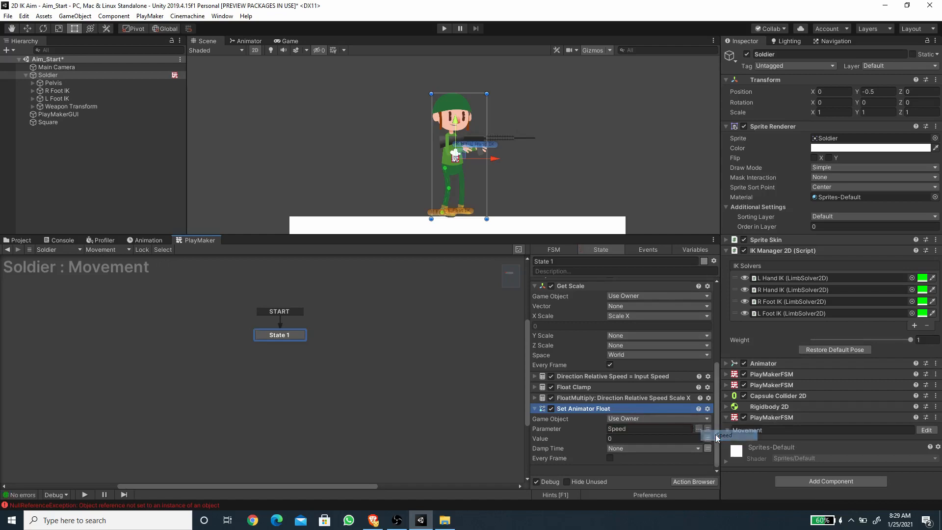
click(707, 439)
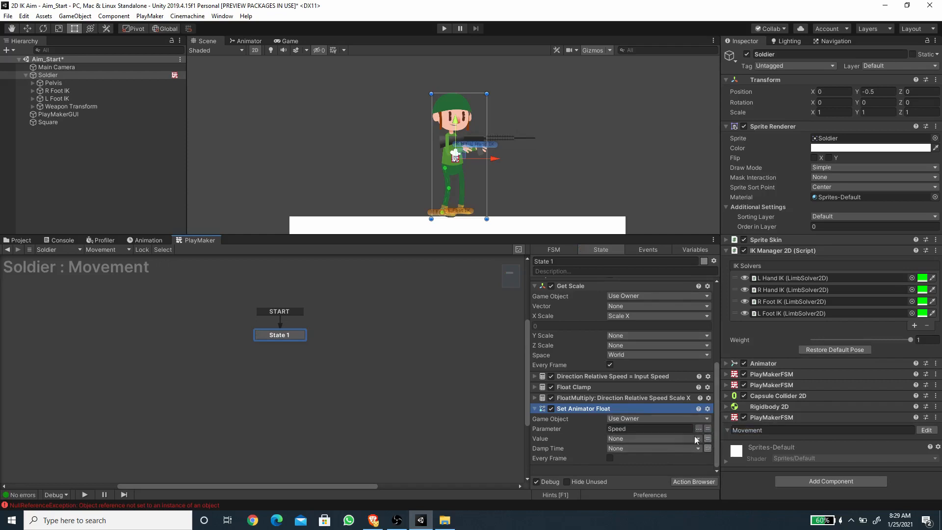
click(675, 438)
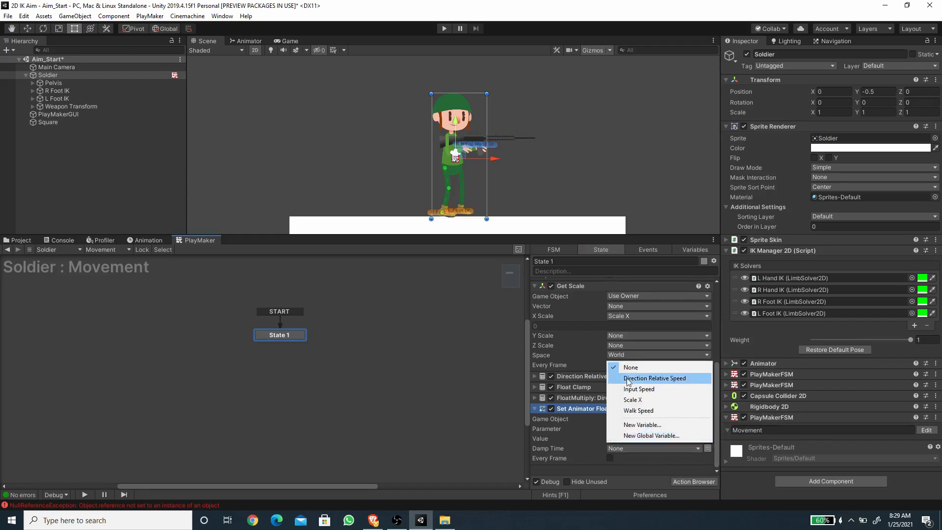
click(629, 379)
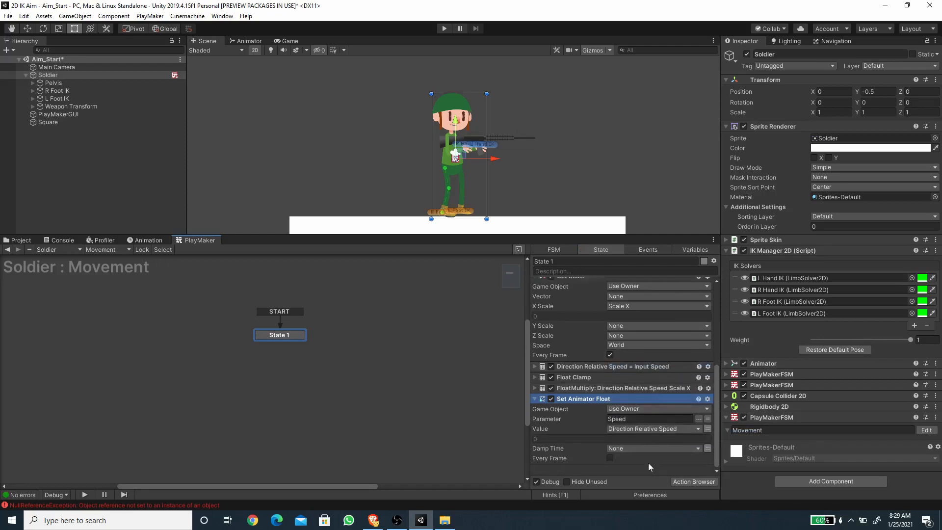
click(610, 458)
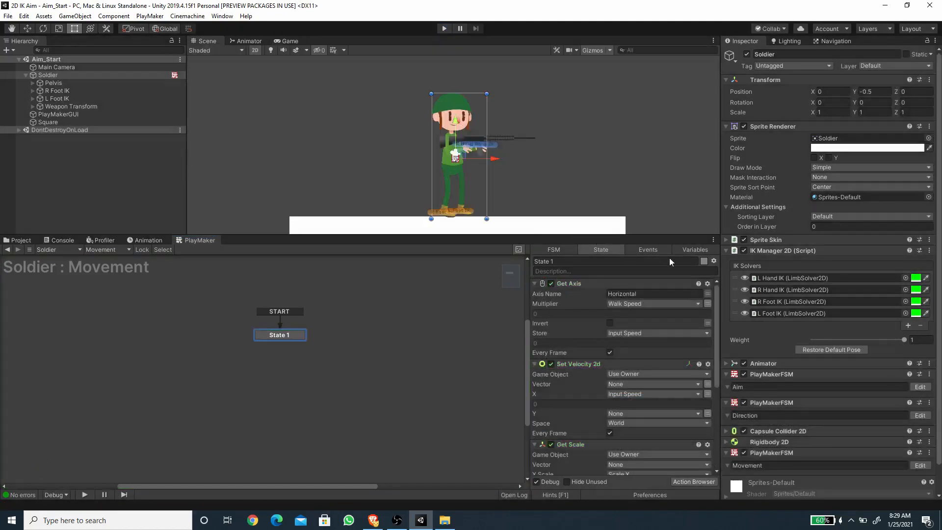
Set the Movement FSM's Walk Speed variable to 4.
click(693, 248)
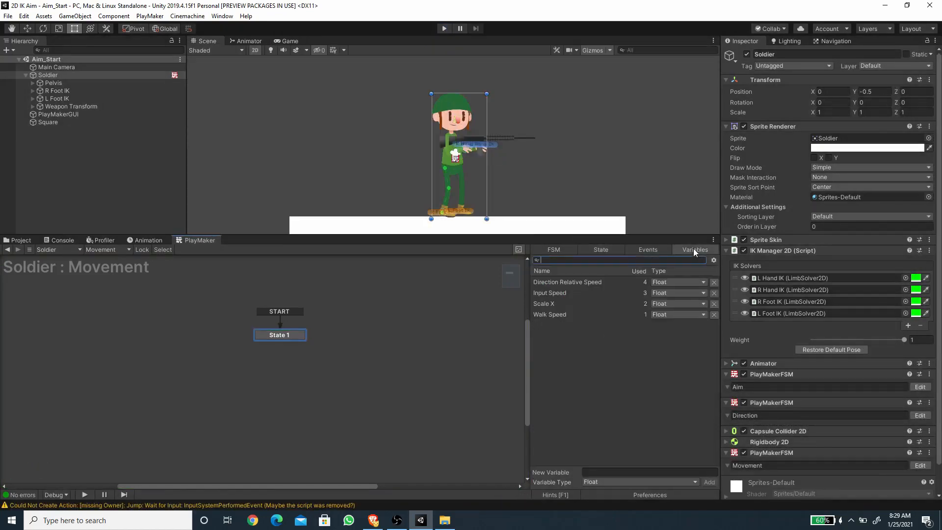
click(554, 315)
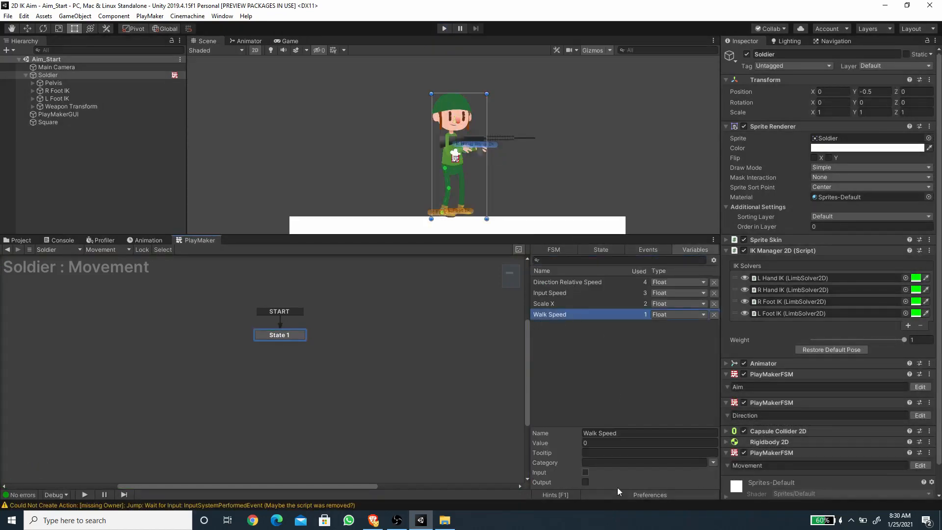
click(594, 443)
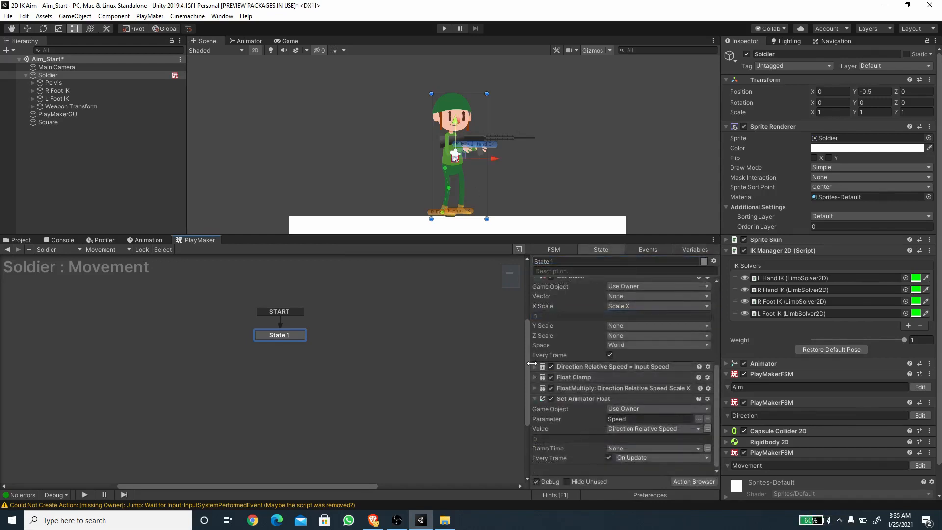
Enable Every Frame on State 1's Set Float Value action, and review that setting on Float Multiply and Float Clamp.
click(534, 366)
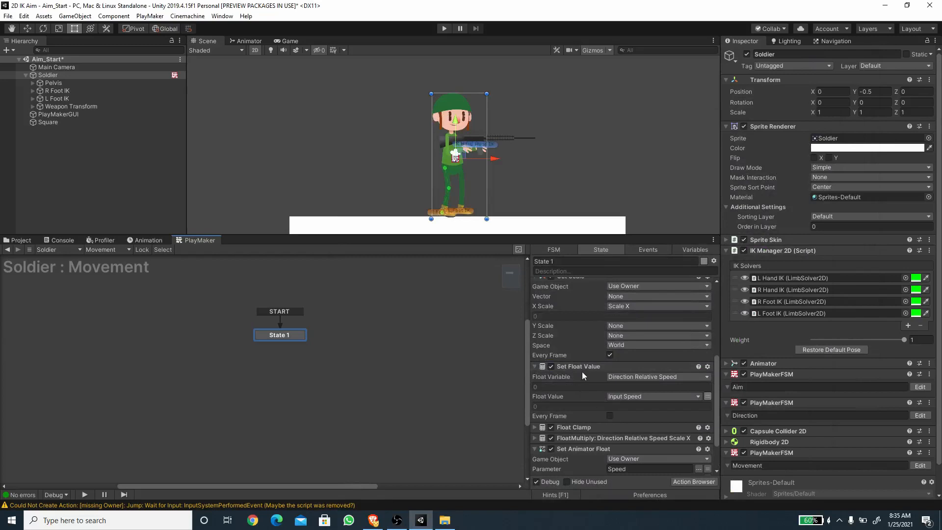
click(609, 416)
click(534, 367)
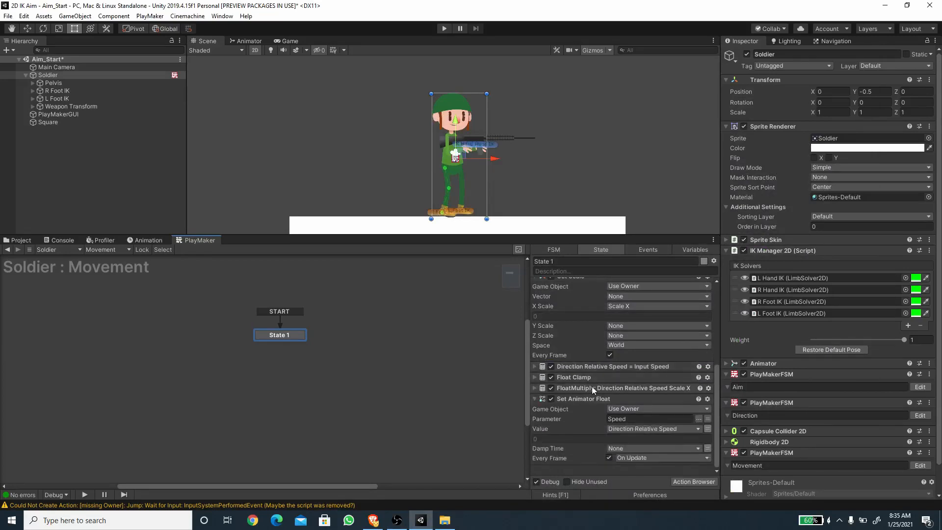
click(534, 387)
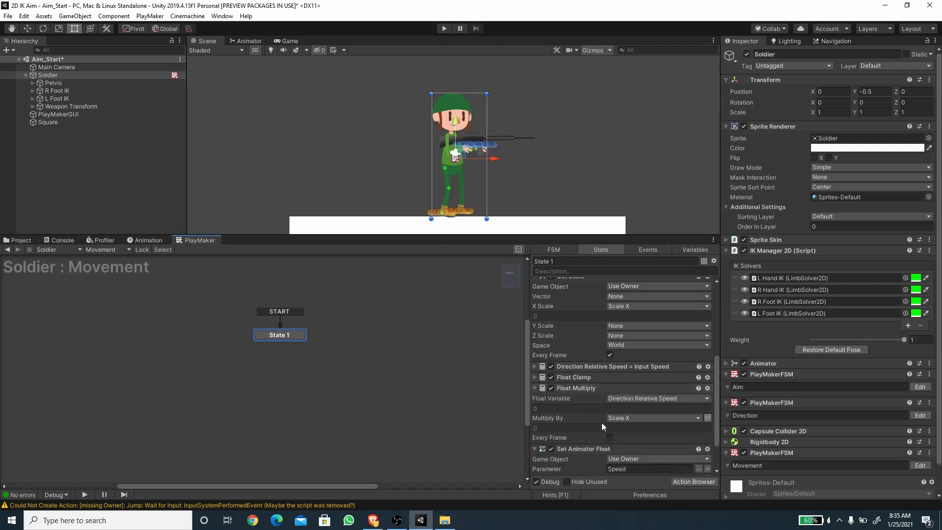
click(534, 388)
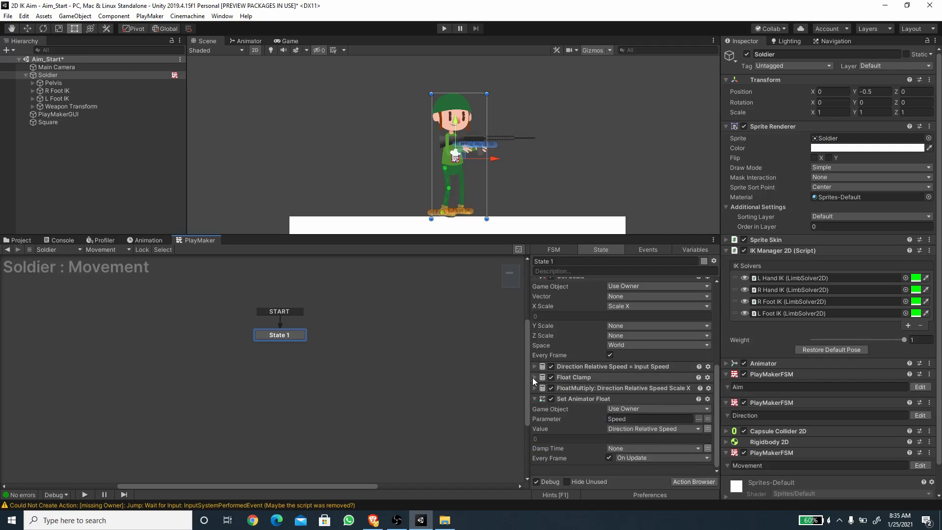
click(534, 378)
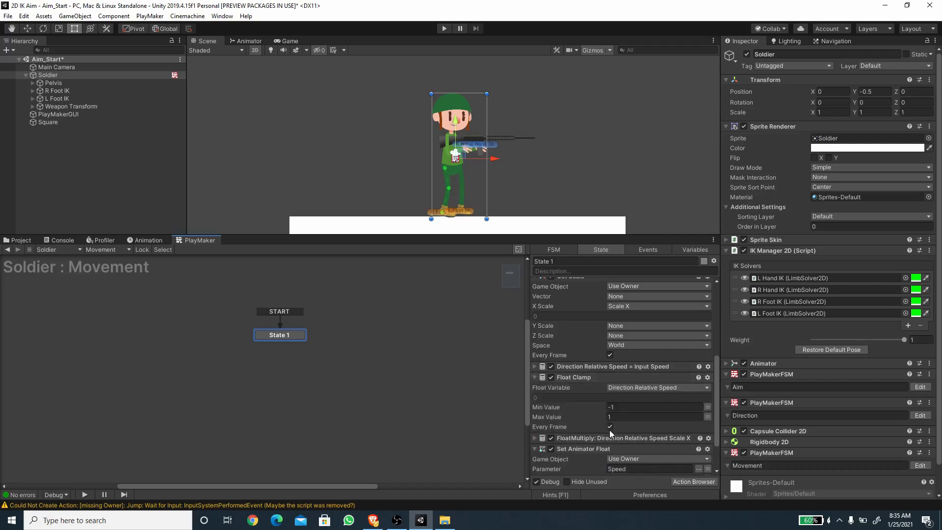
click(534, 378)
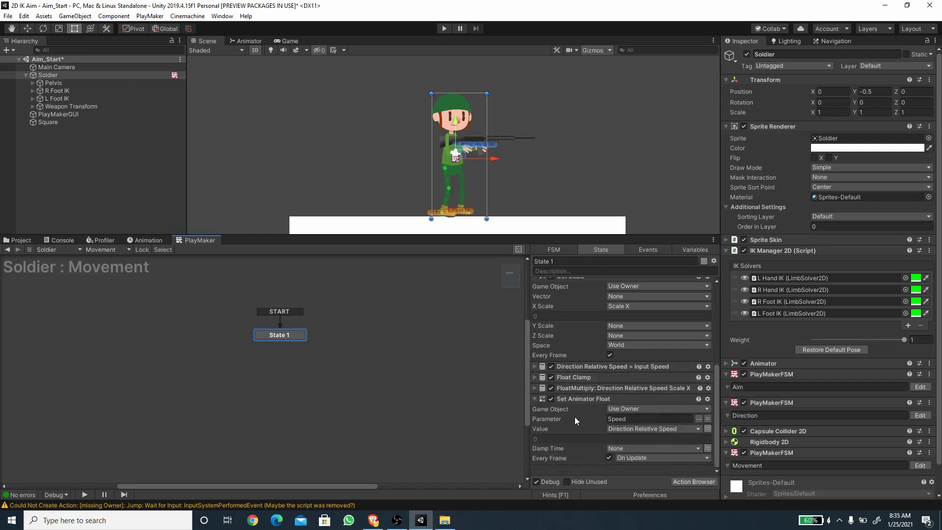
Save the scene and play-test the soldier walking right and then left.
key(ctrl+s)
click(445, 28)
key(d)
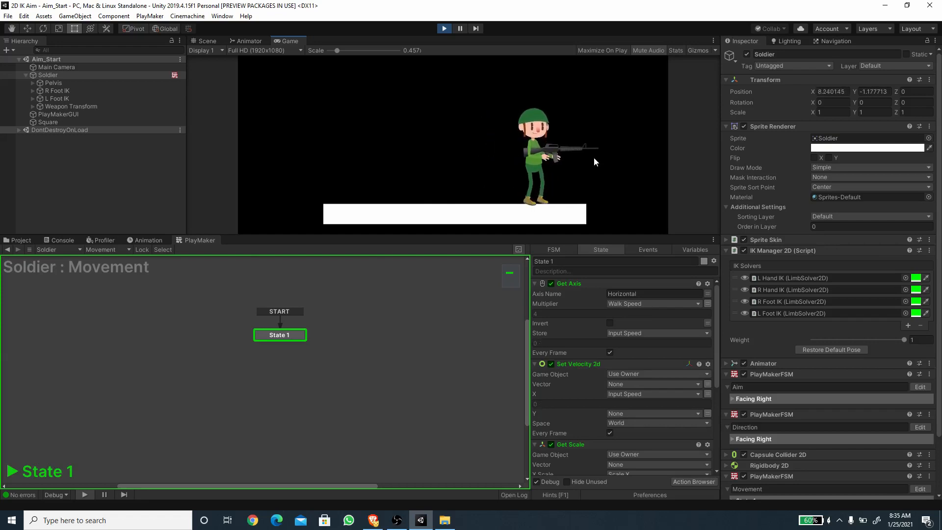
key(a)
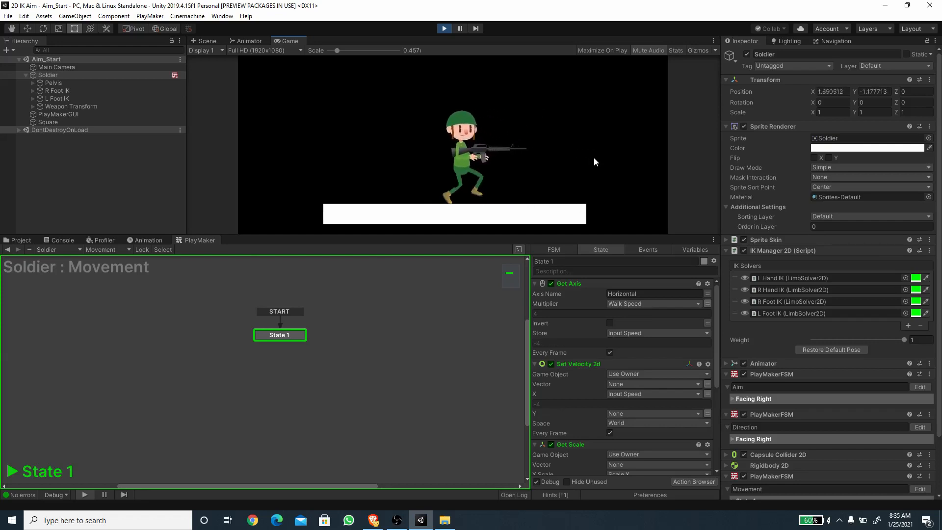
Play-test the soldier walking forward and backward along the platform while aiming right, checking the direction-relative walk animation.
key(d)
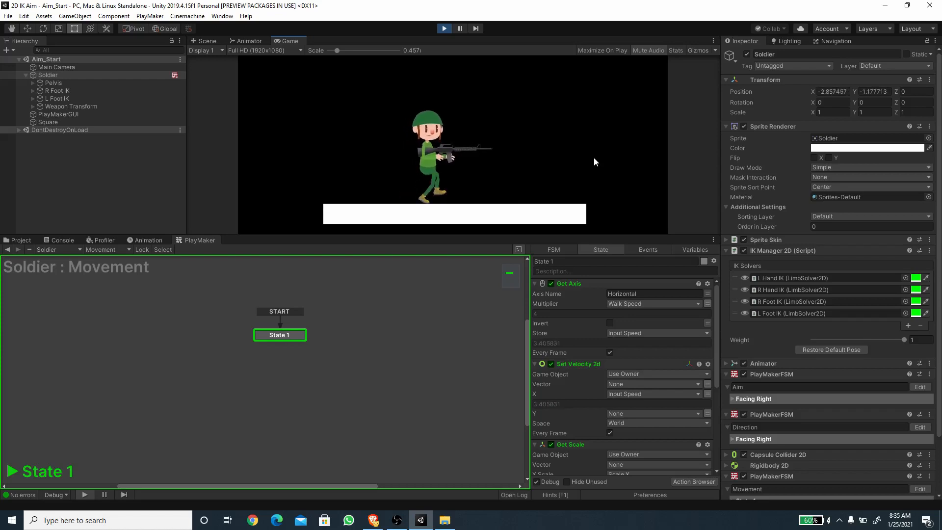
key(a)
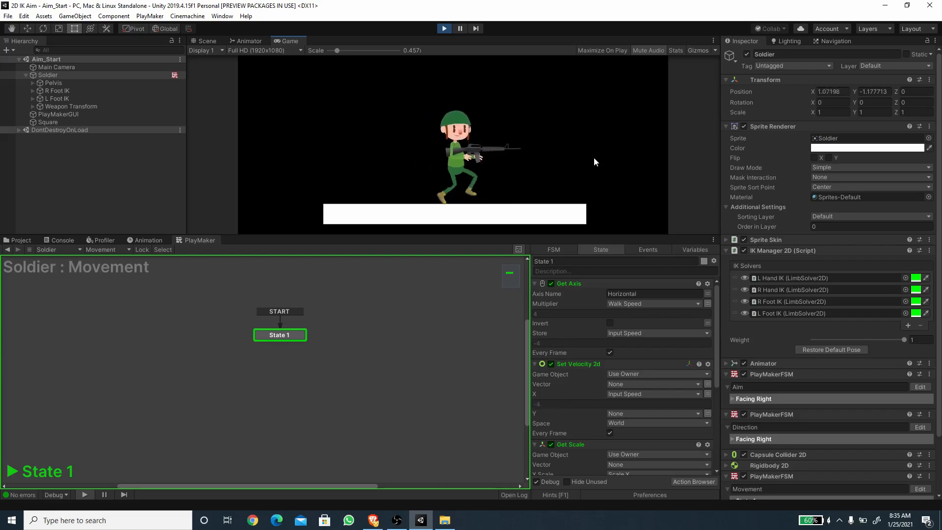
key(d)
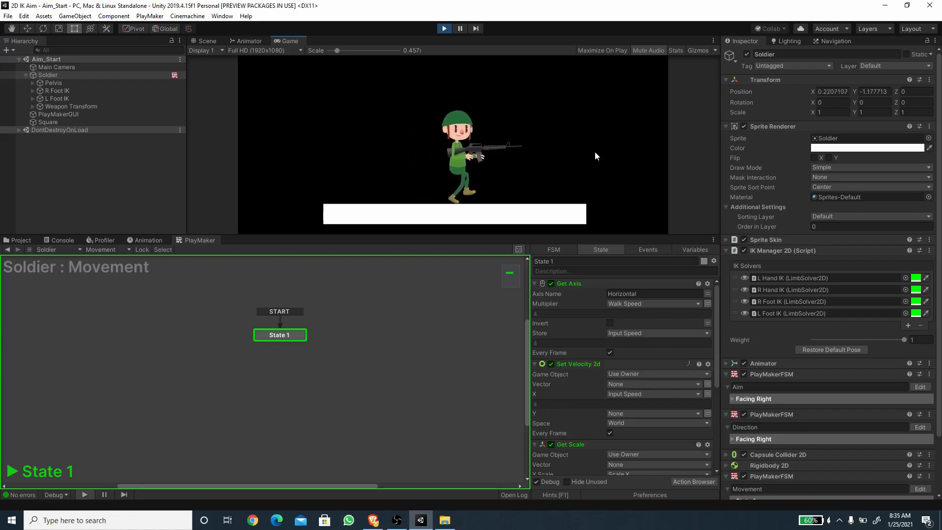
key(a)
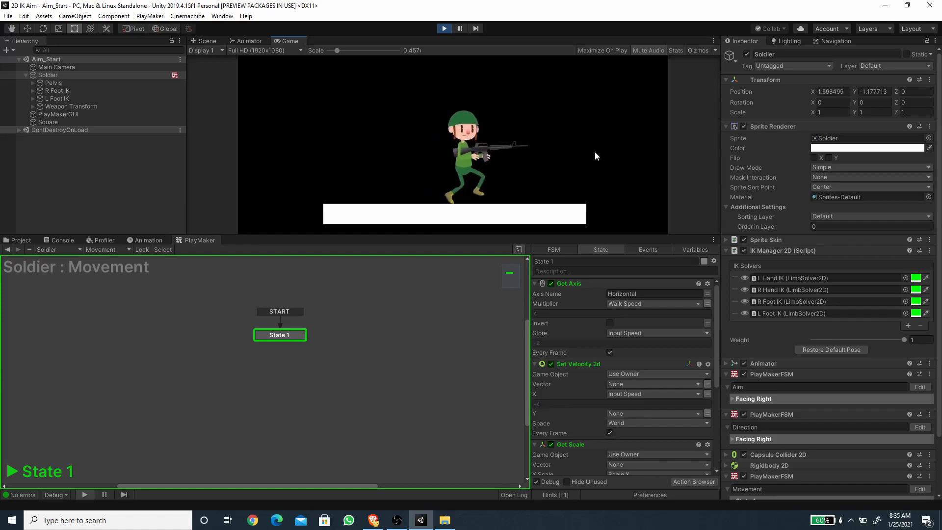
key(d)
key(a)
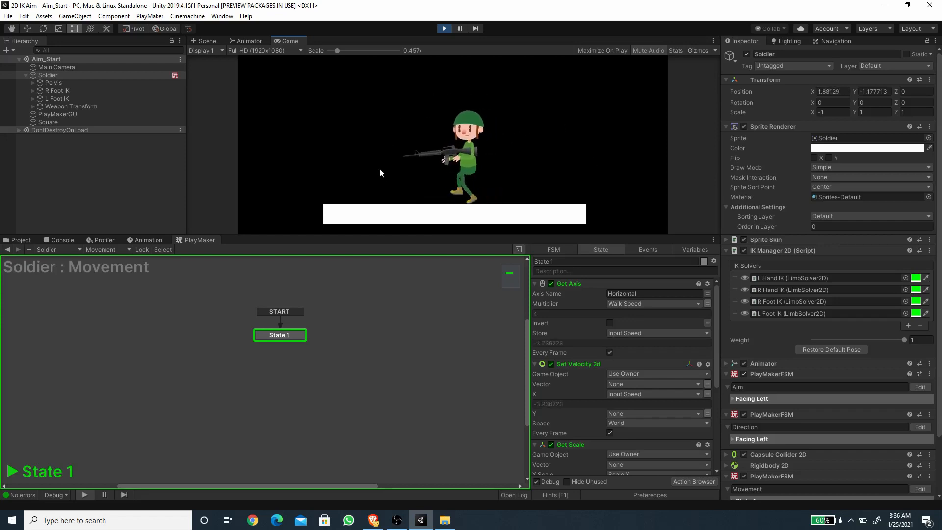
Play-test walking in both directions while aiming left and again while aiming right, and exit play mode.
key(d)
key(a)
key(d)
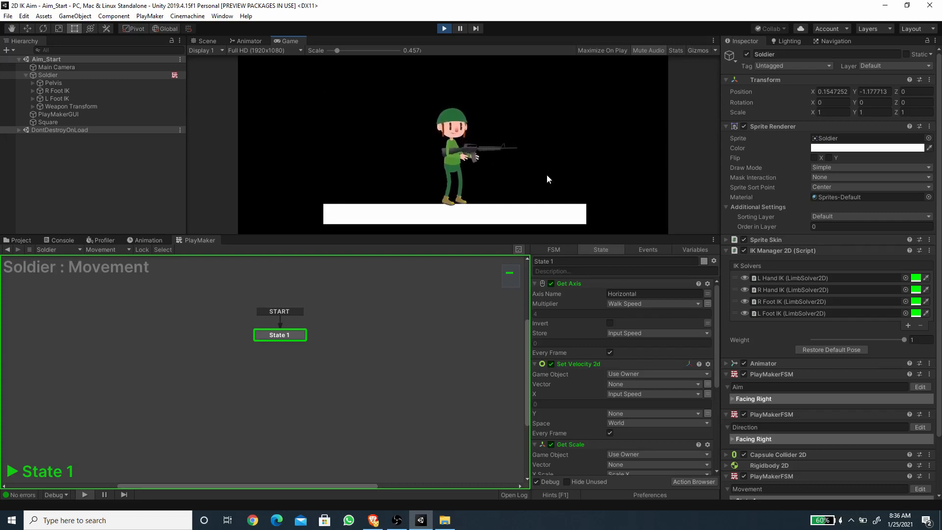
key(d)
key(a)
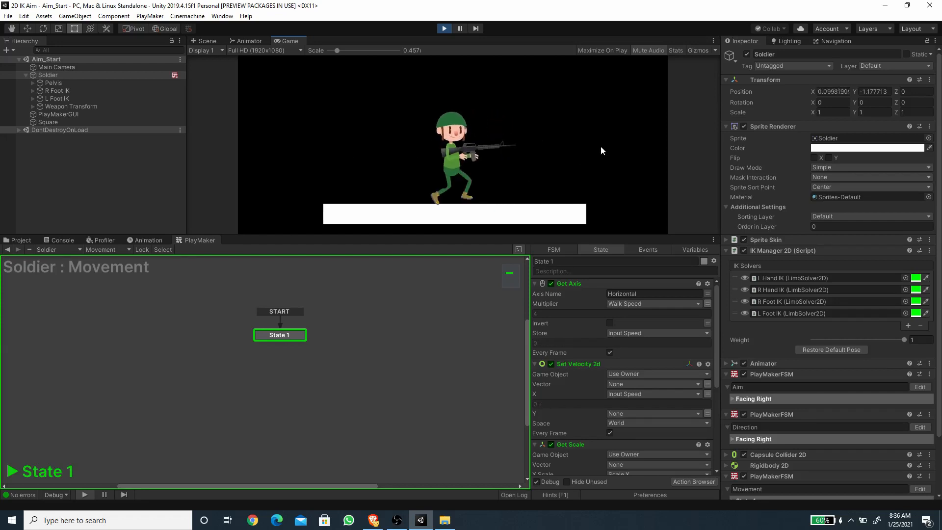
key(ctrl+p)
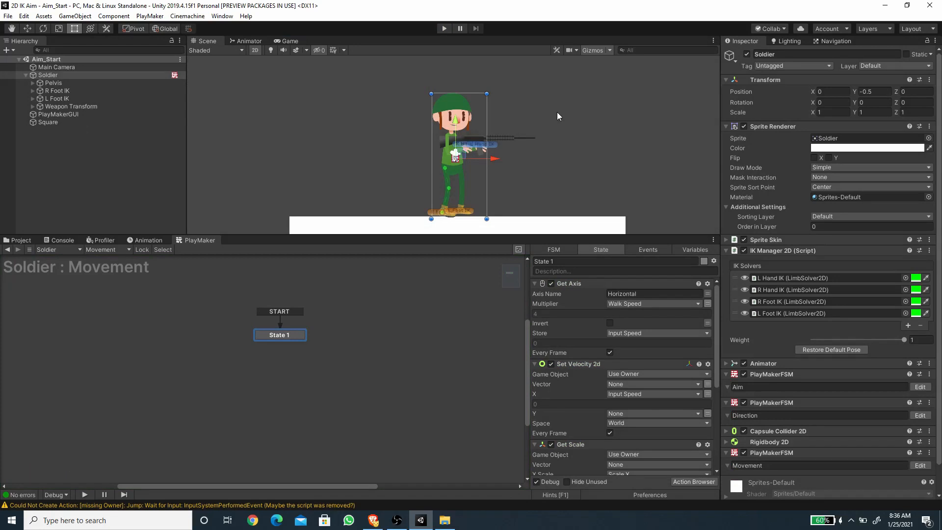